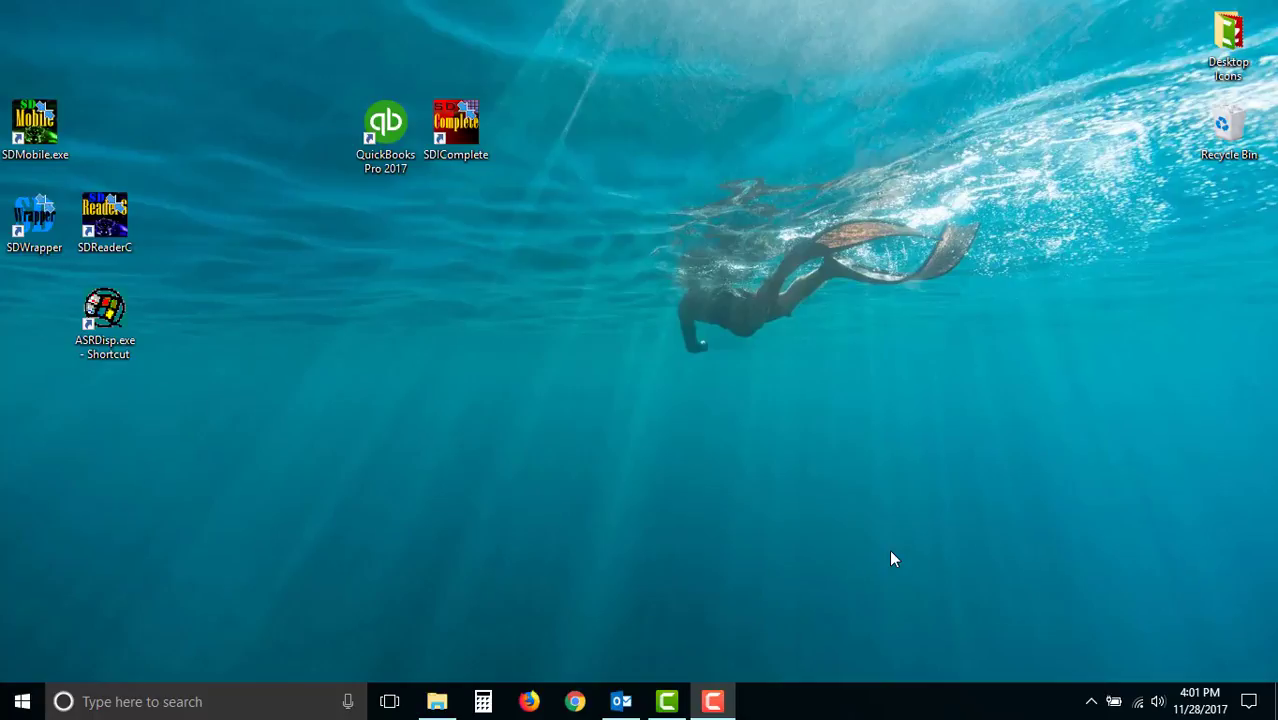
- Launch QuickBooks Pro 2017 and open the Home page, maximized
click(386, 122)
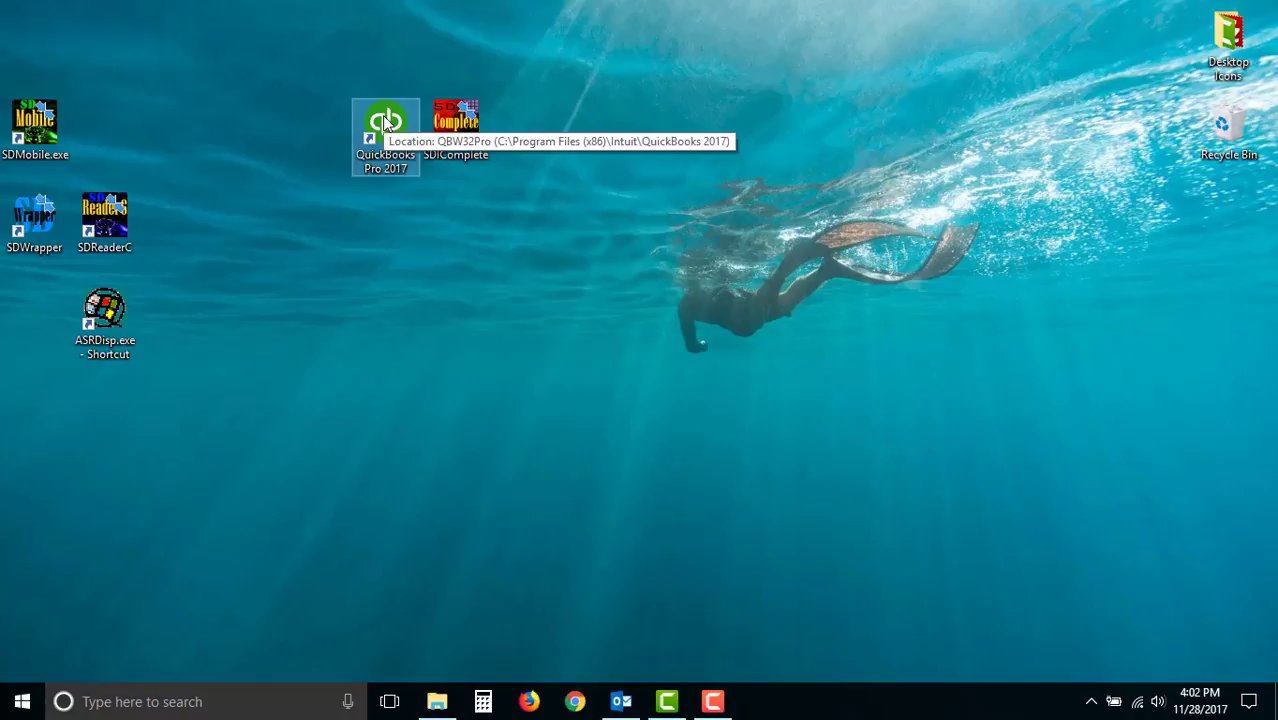
double_click(385, 120)
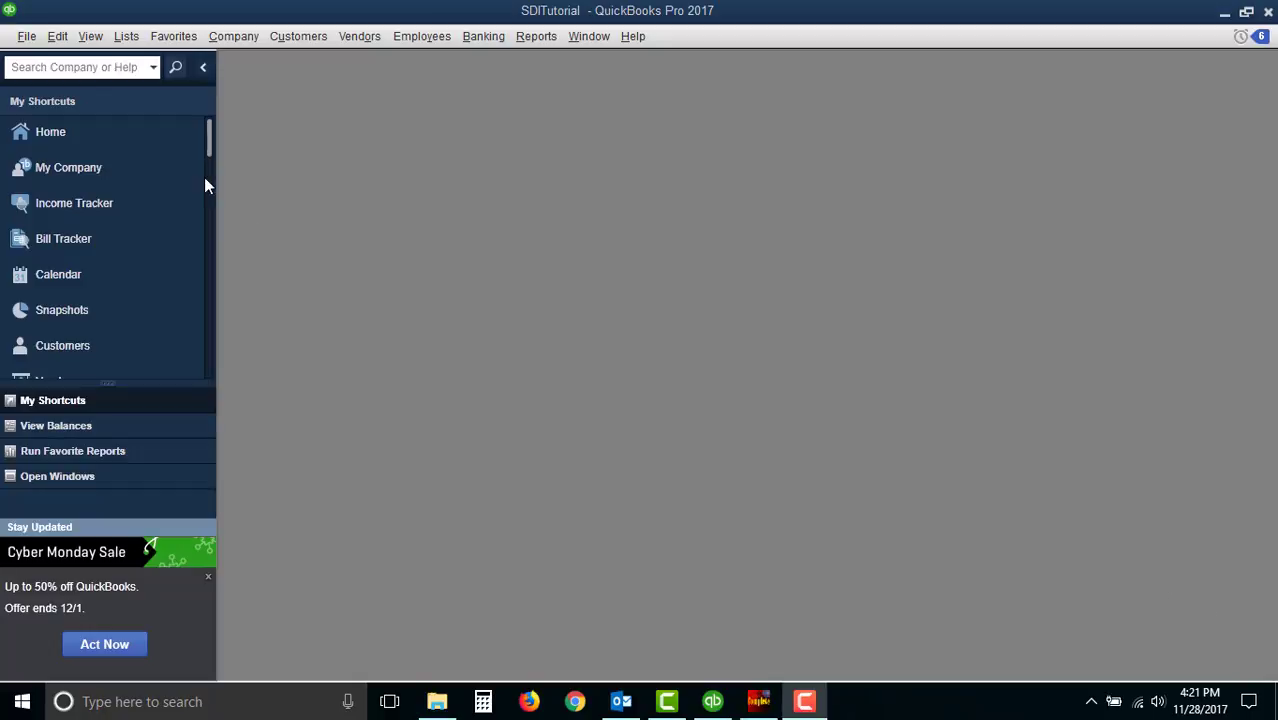
click(56, 133)
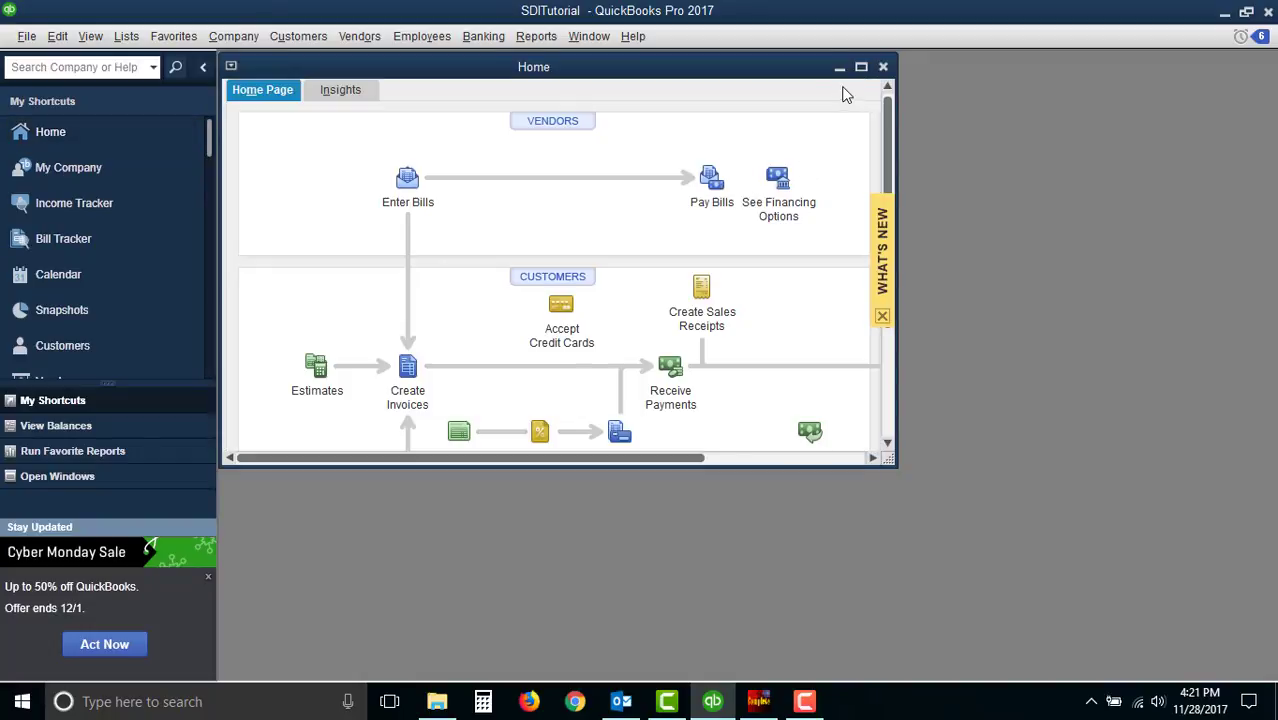
click(861, 67)
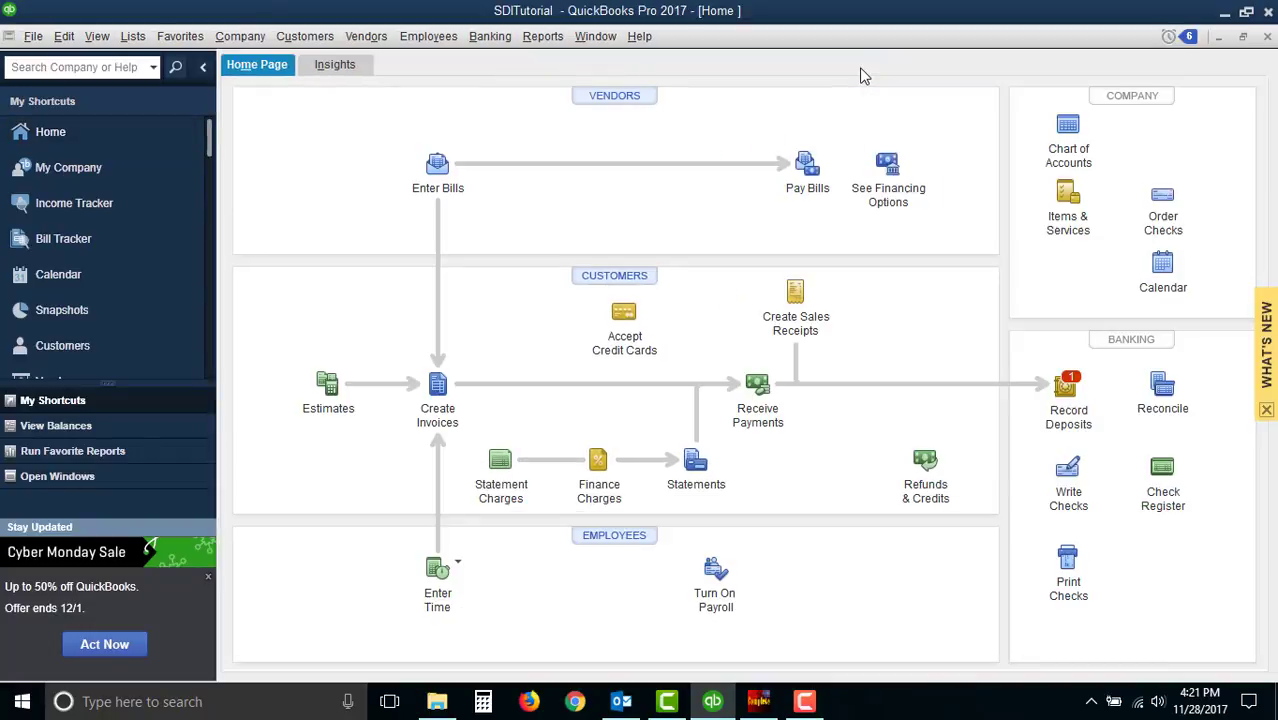
- Open the Customer Center to review the existing customers, then close it
click(615, 278)
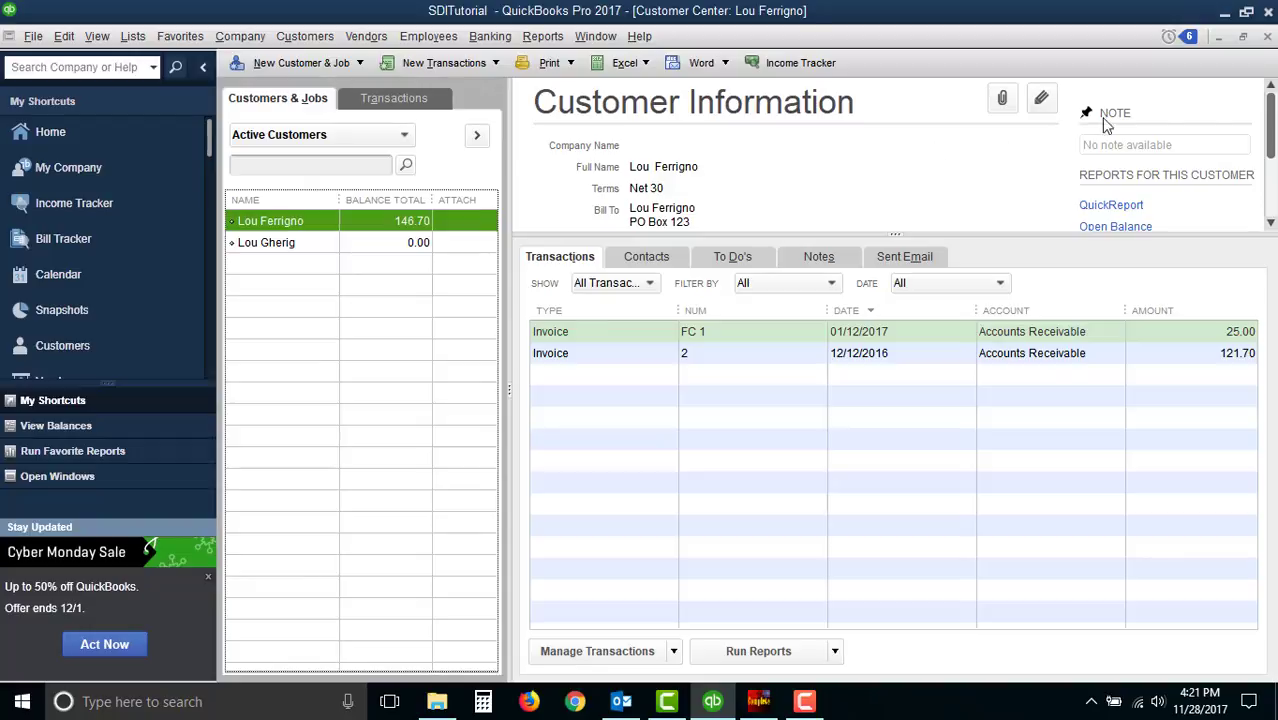
click(1267, 37)
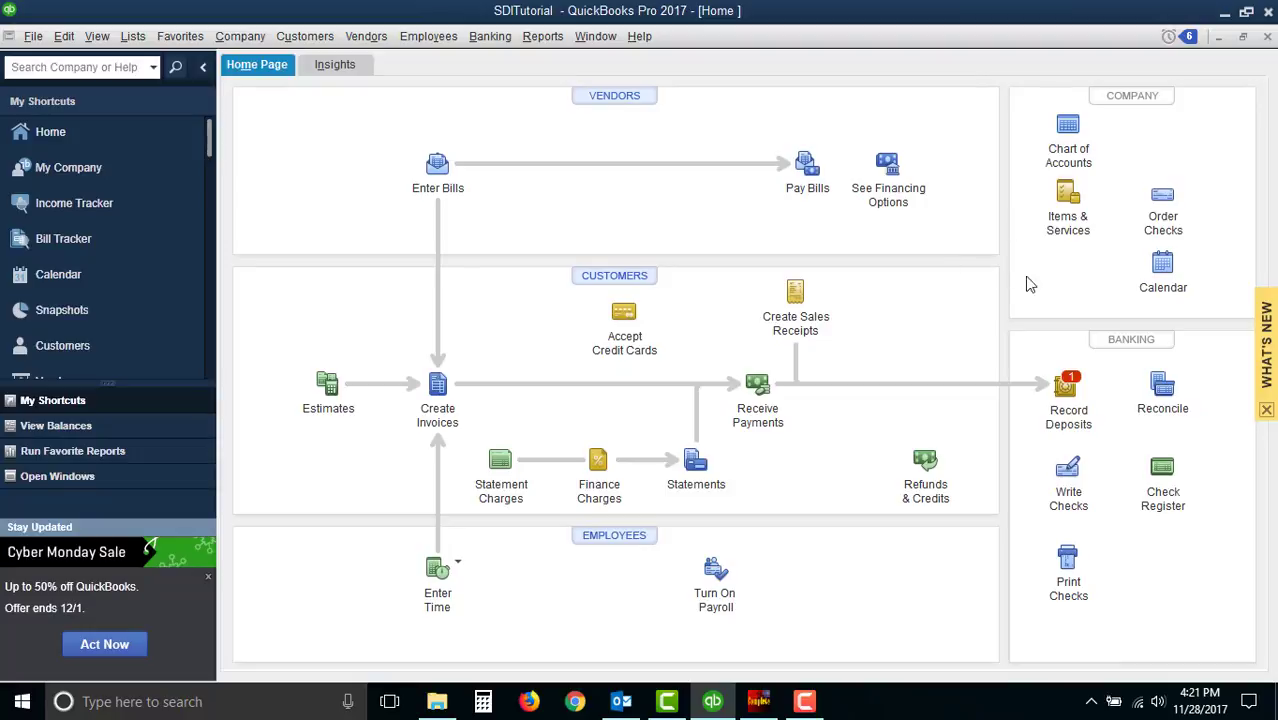
- Open the Item List to review the Garbage, Metered Water and Sewer service items, then close it
click(1076, 204)
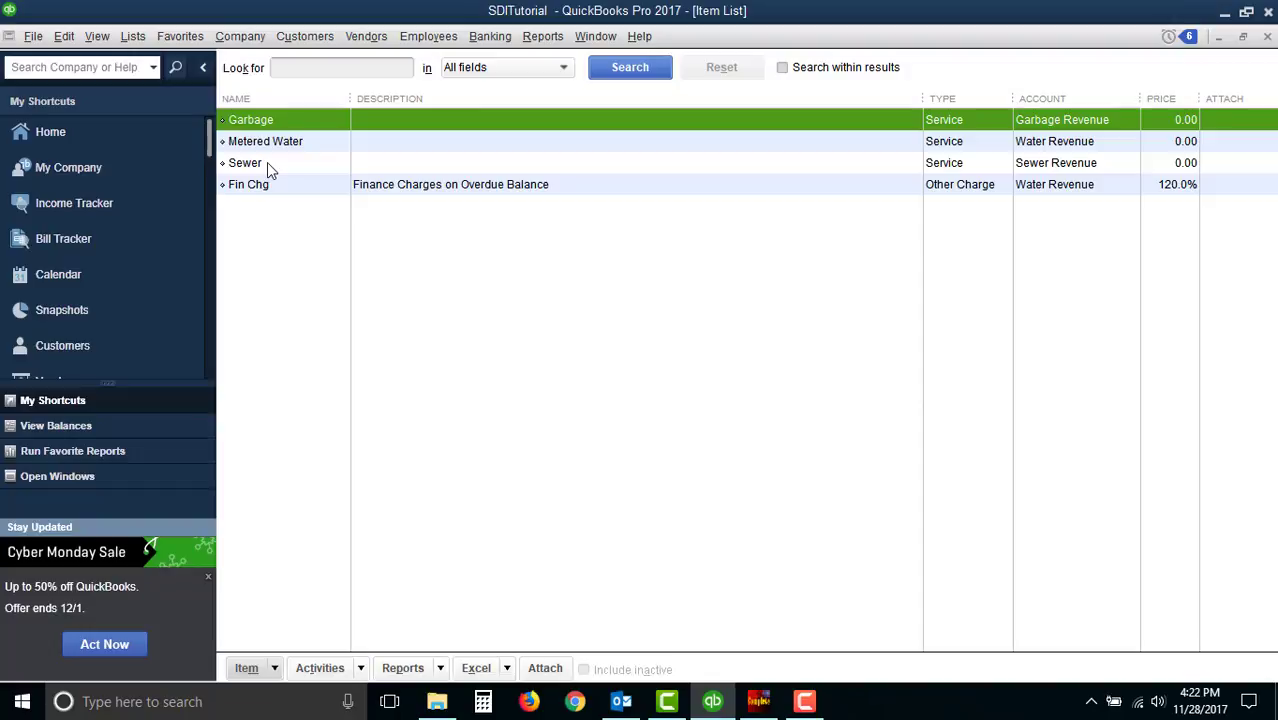
click(314, 148)
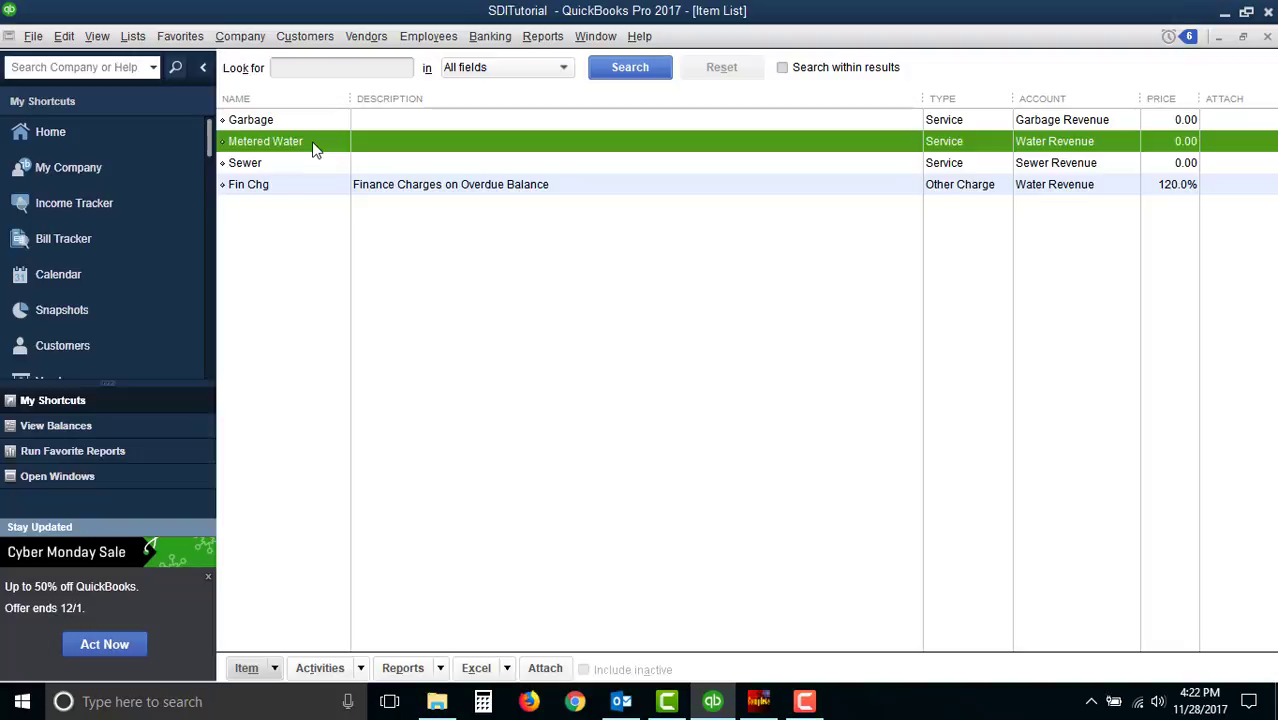
click(313, 170)
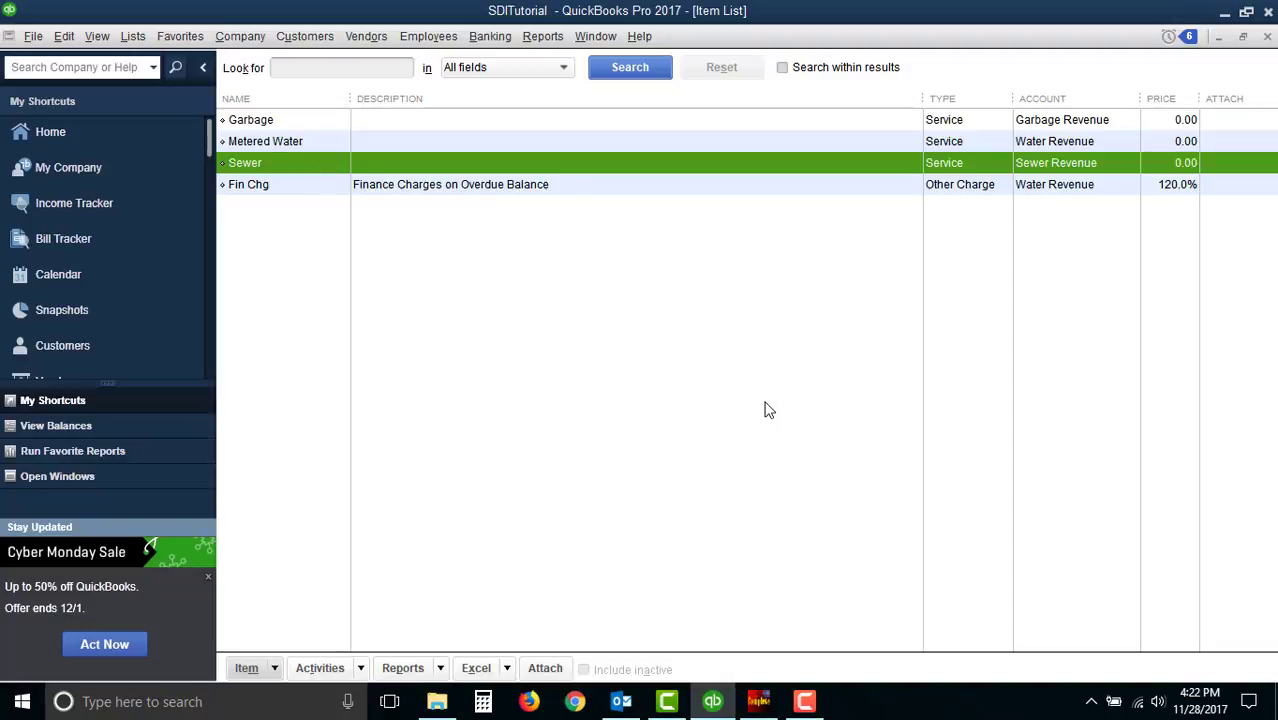
click(1268, 36)
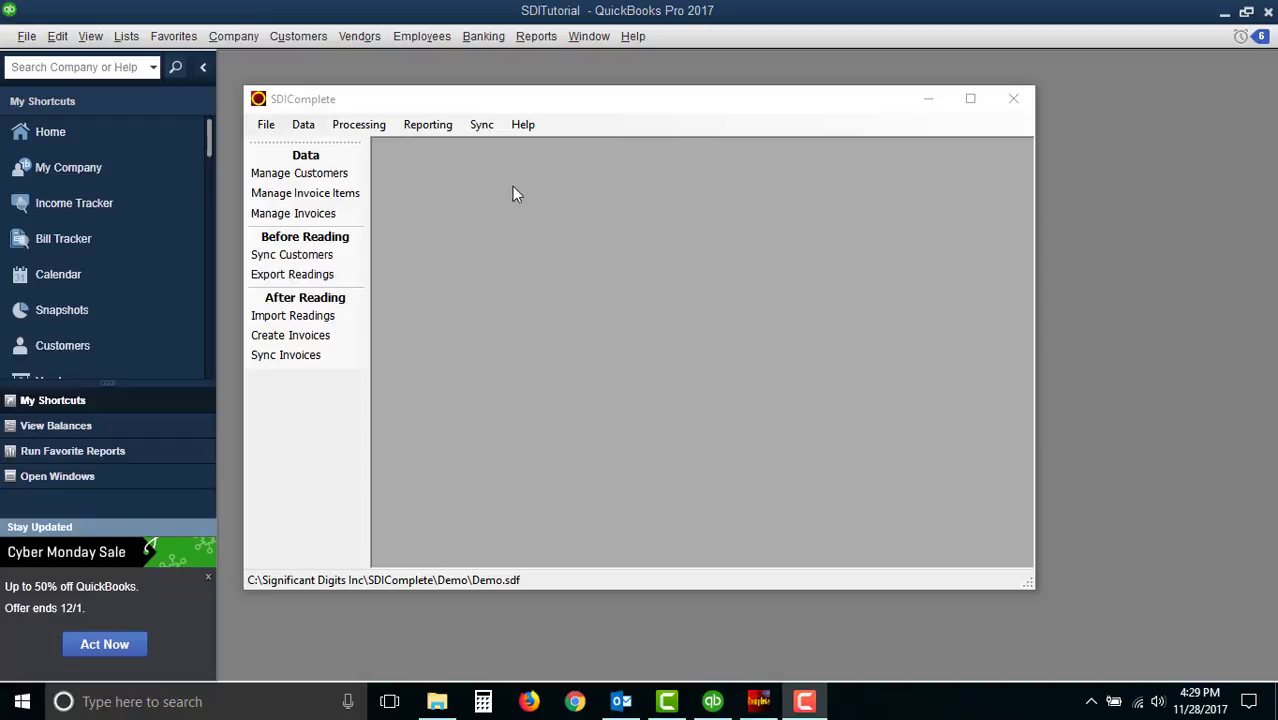
- Sync all customers from QuickBooks into SDIComplete
click(482, 127)
click(482, 127)
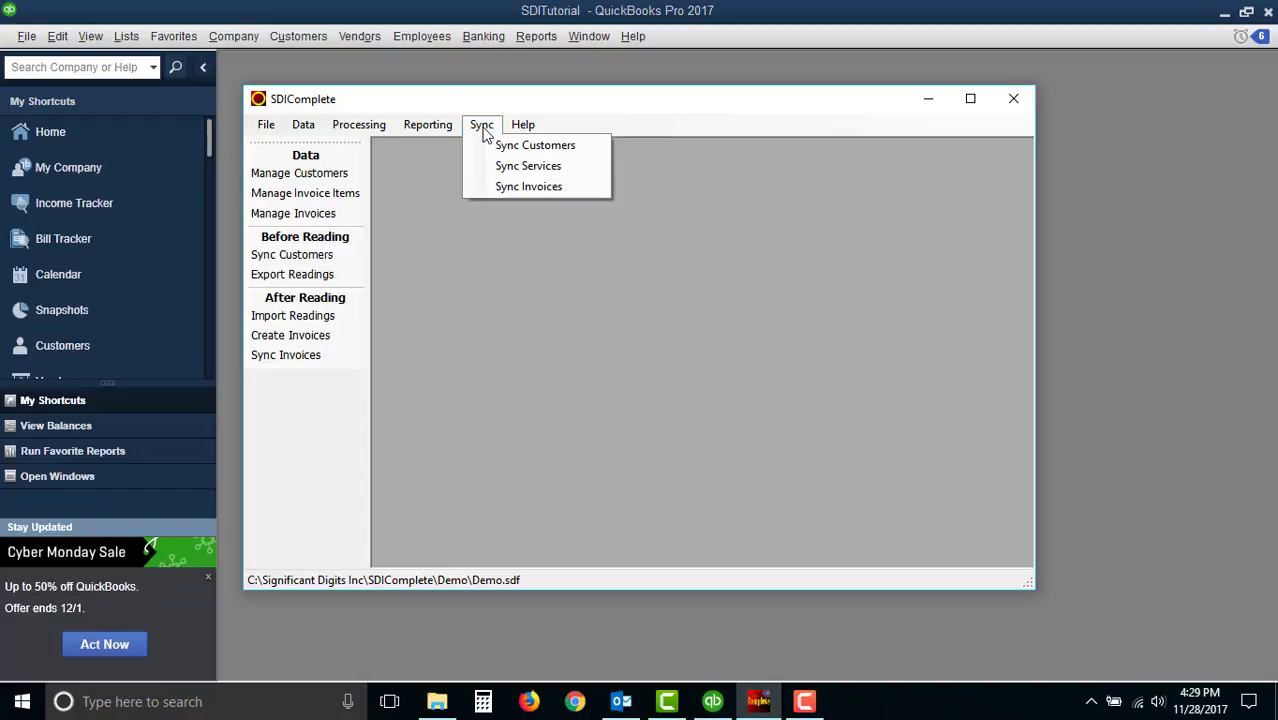
click(535, 146)
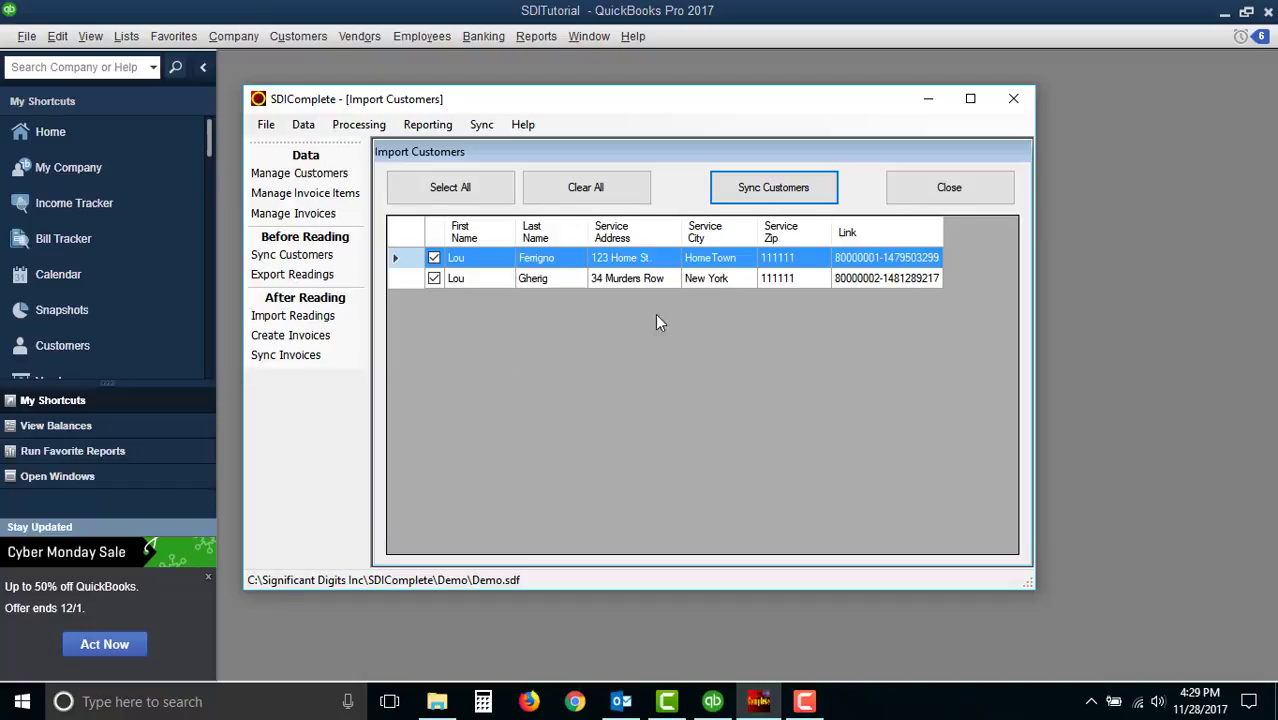
click(766, 194)
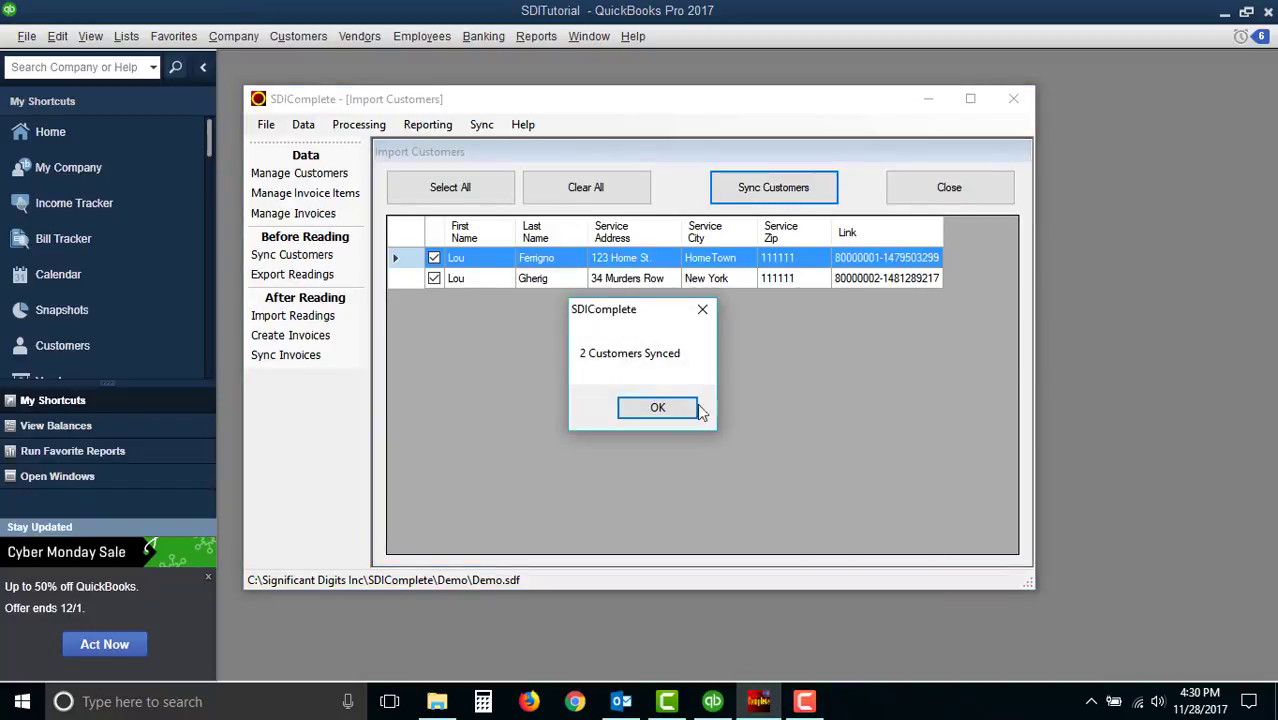
click(660, 409)
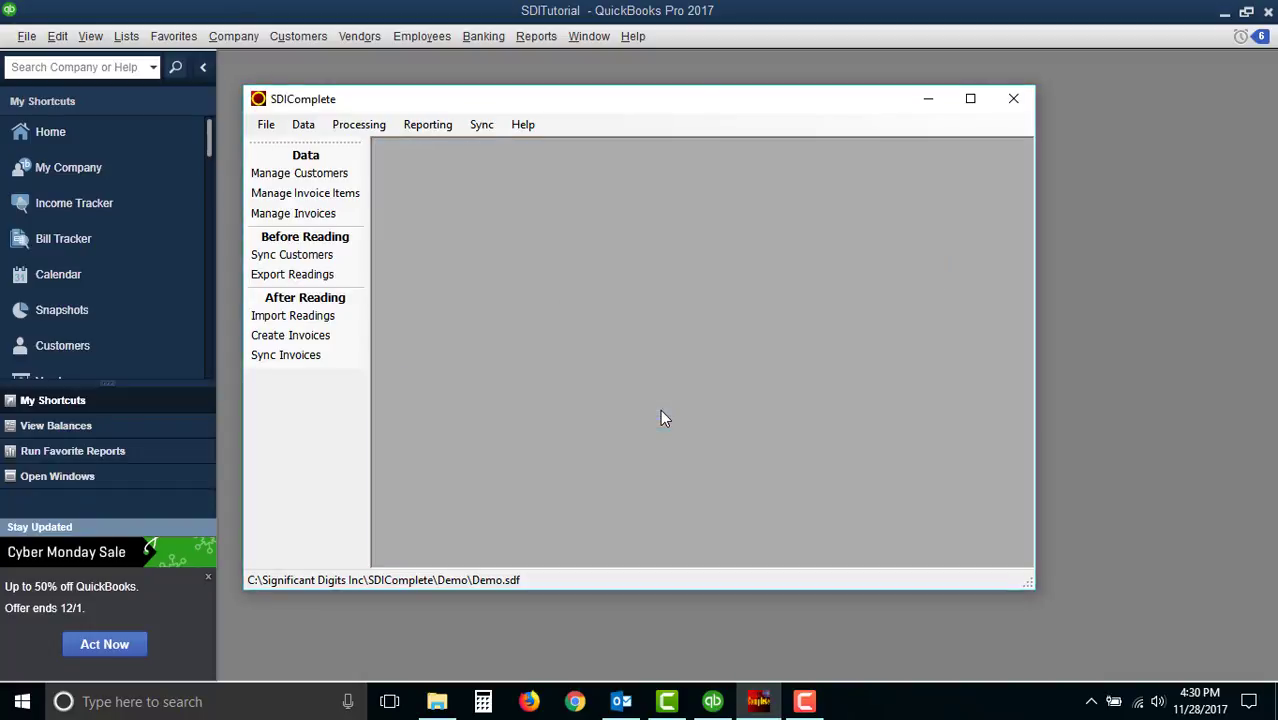
- Sync all services from QuickBooks into SDIComplete
click(479, 127)
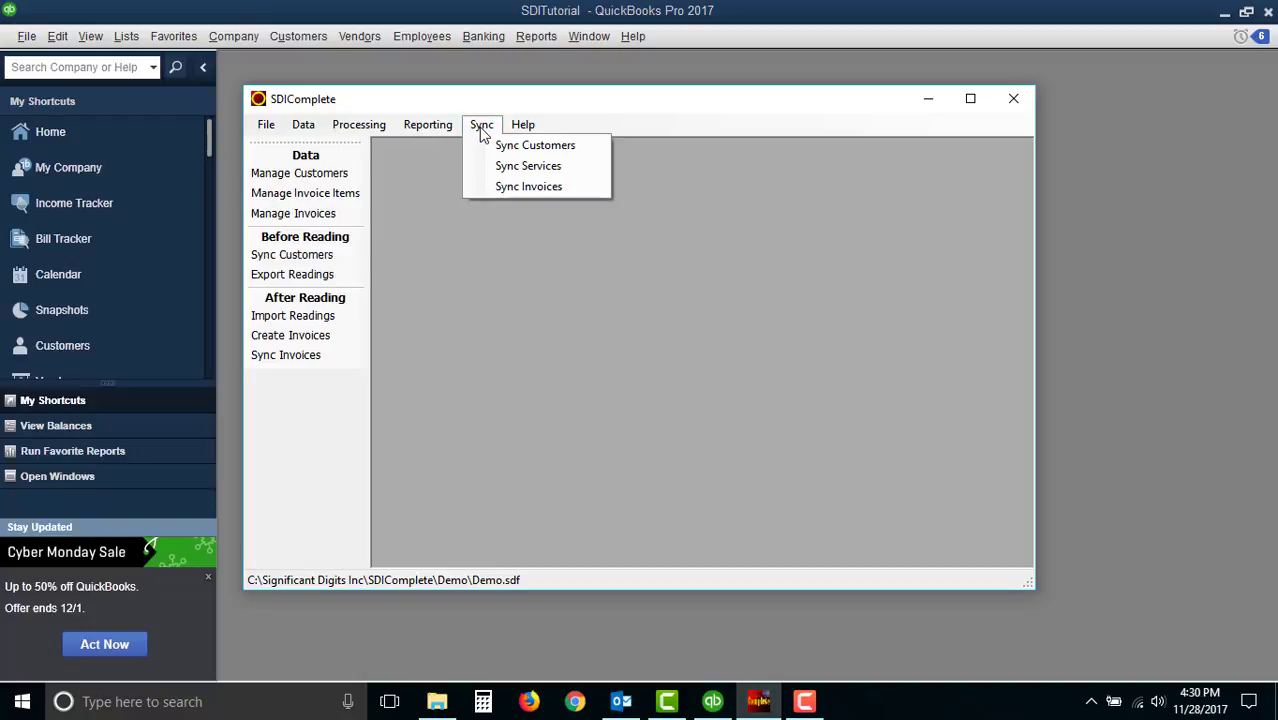
click(505, 172)
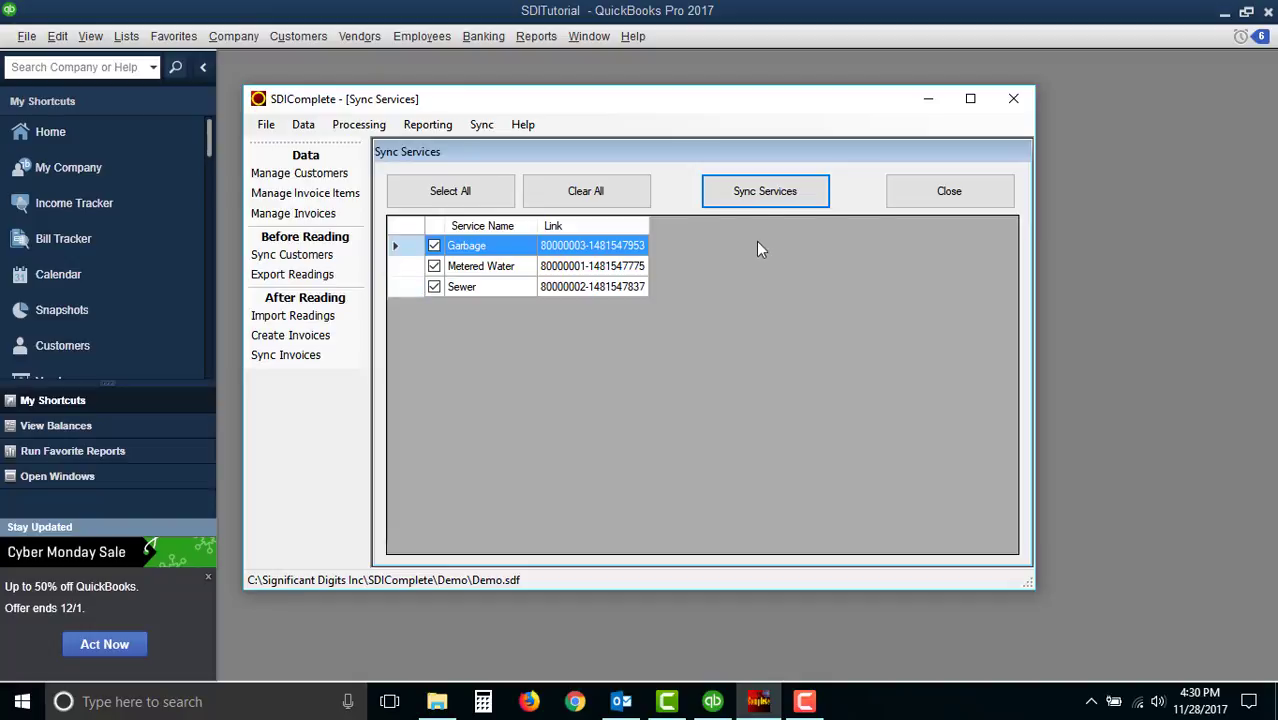
click(767, 198)
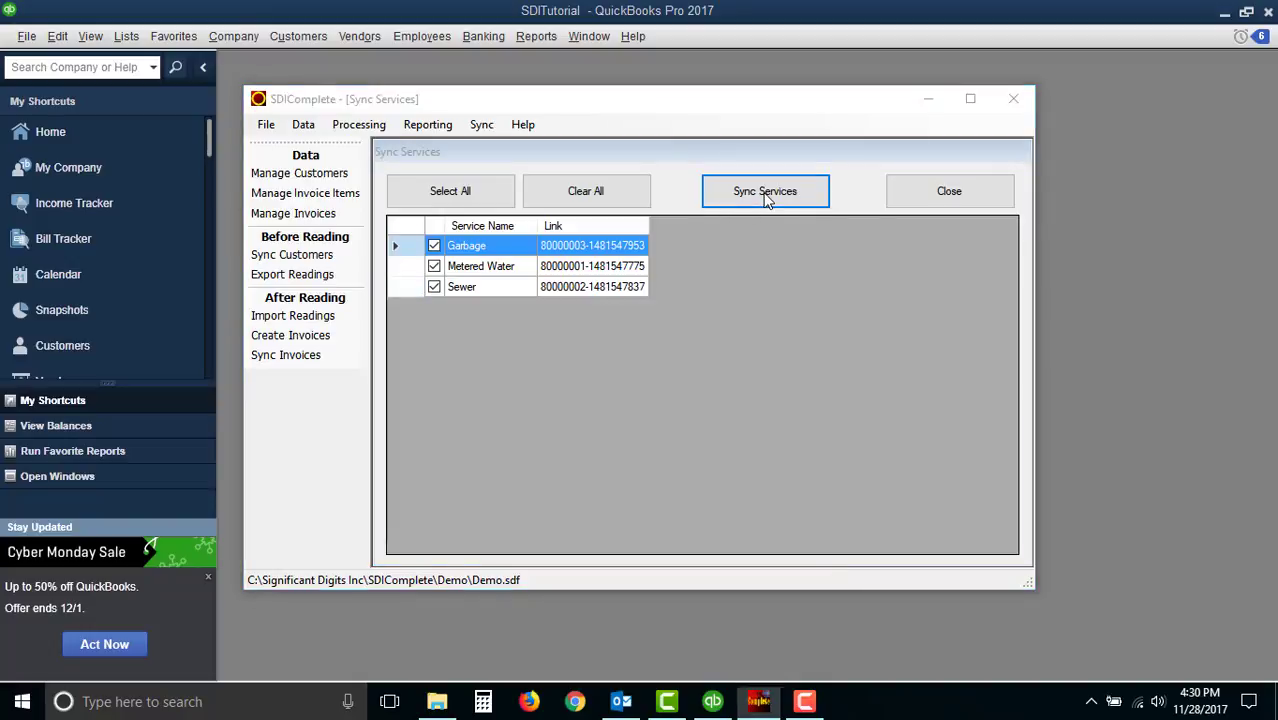
click(655, 410)
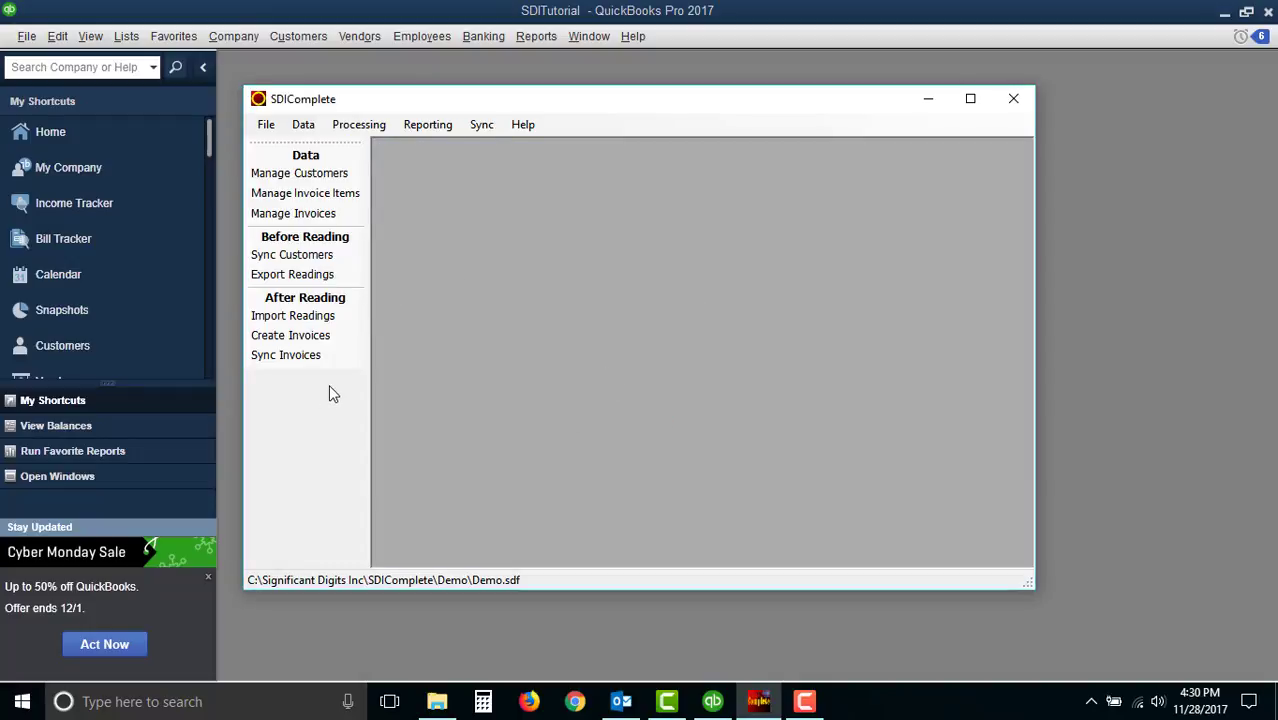
- Open Manage Service Rates and set the Garbage service's rate to 14.25
click(309, 128)
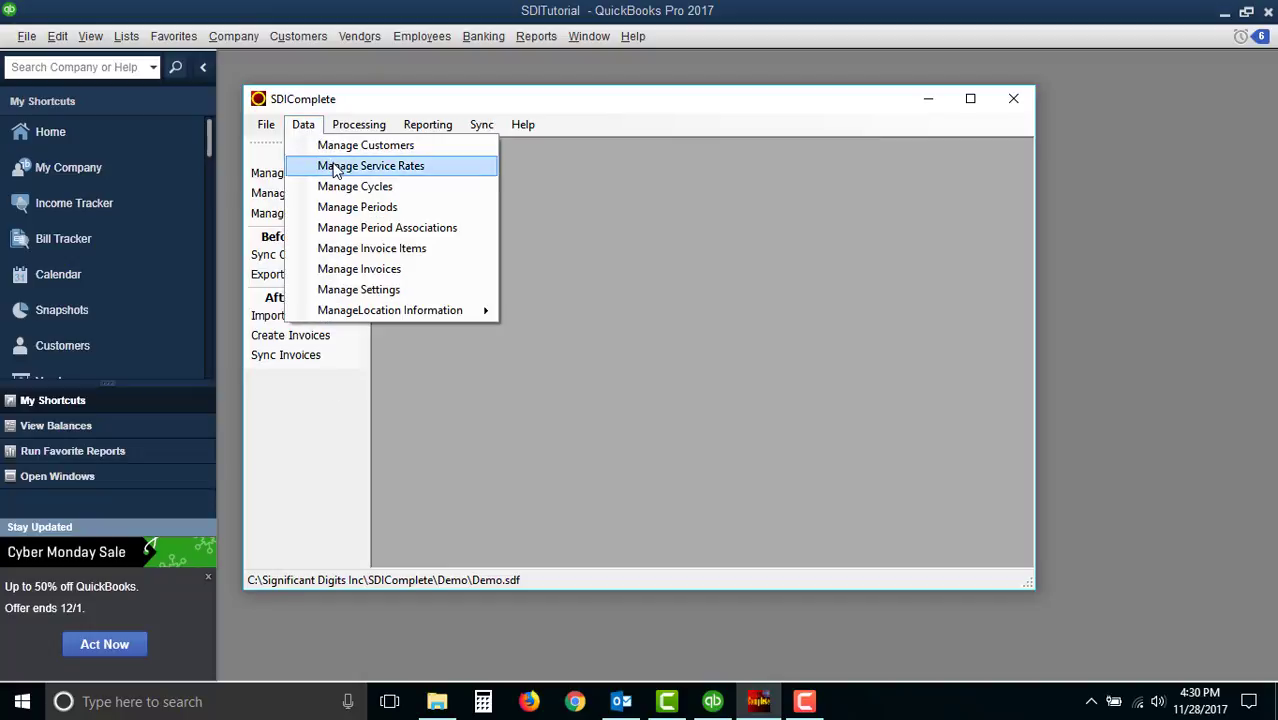
click(399, 165)
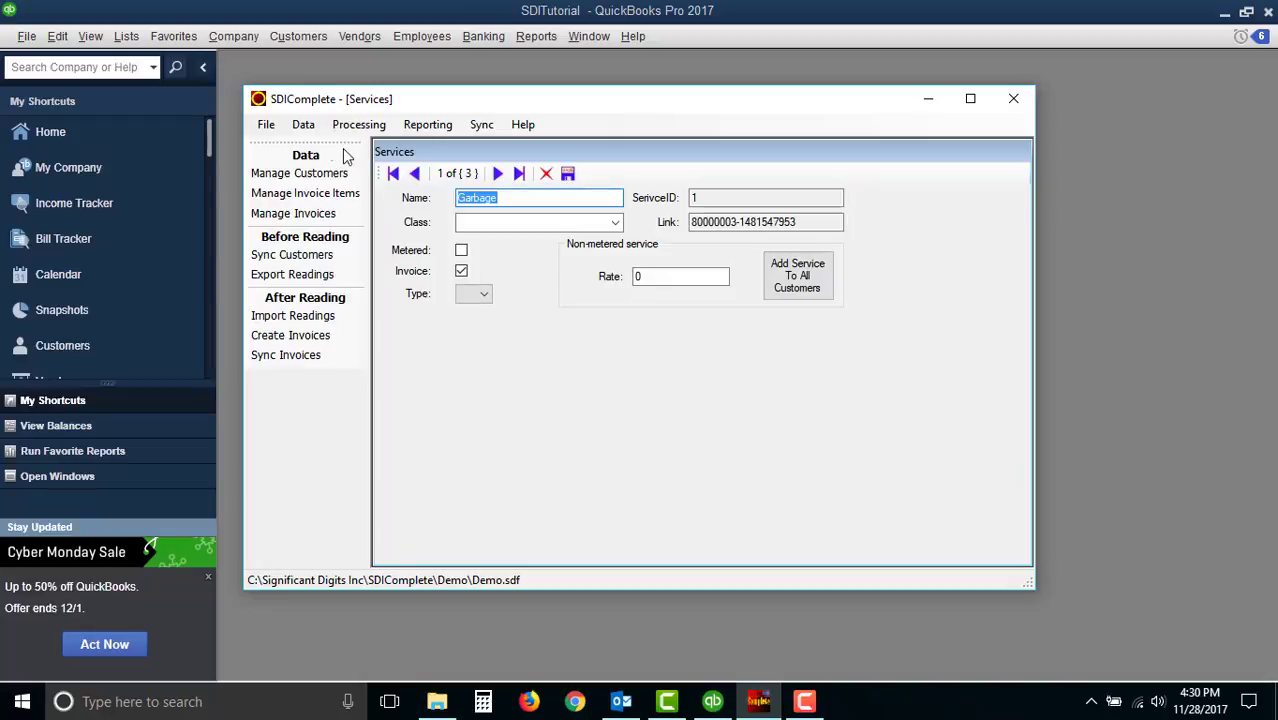
click(306, 127)
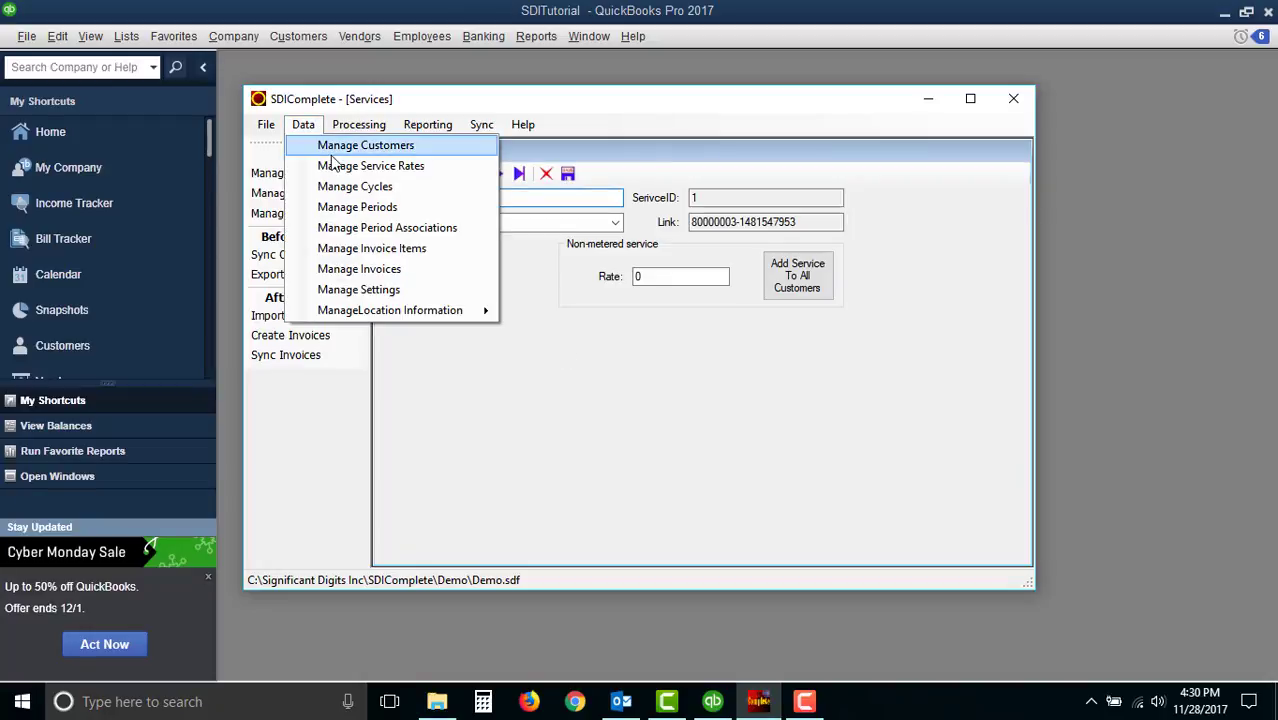
click(516, 443)
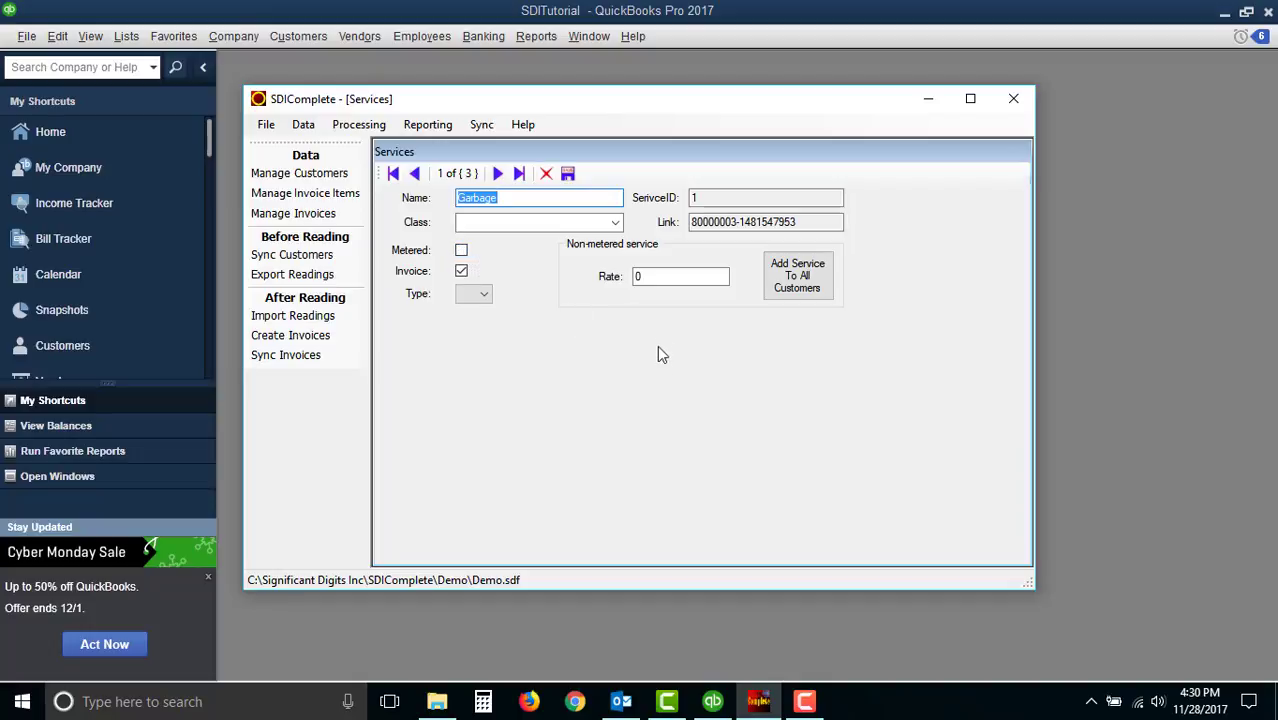
click(650, 277)
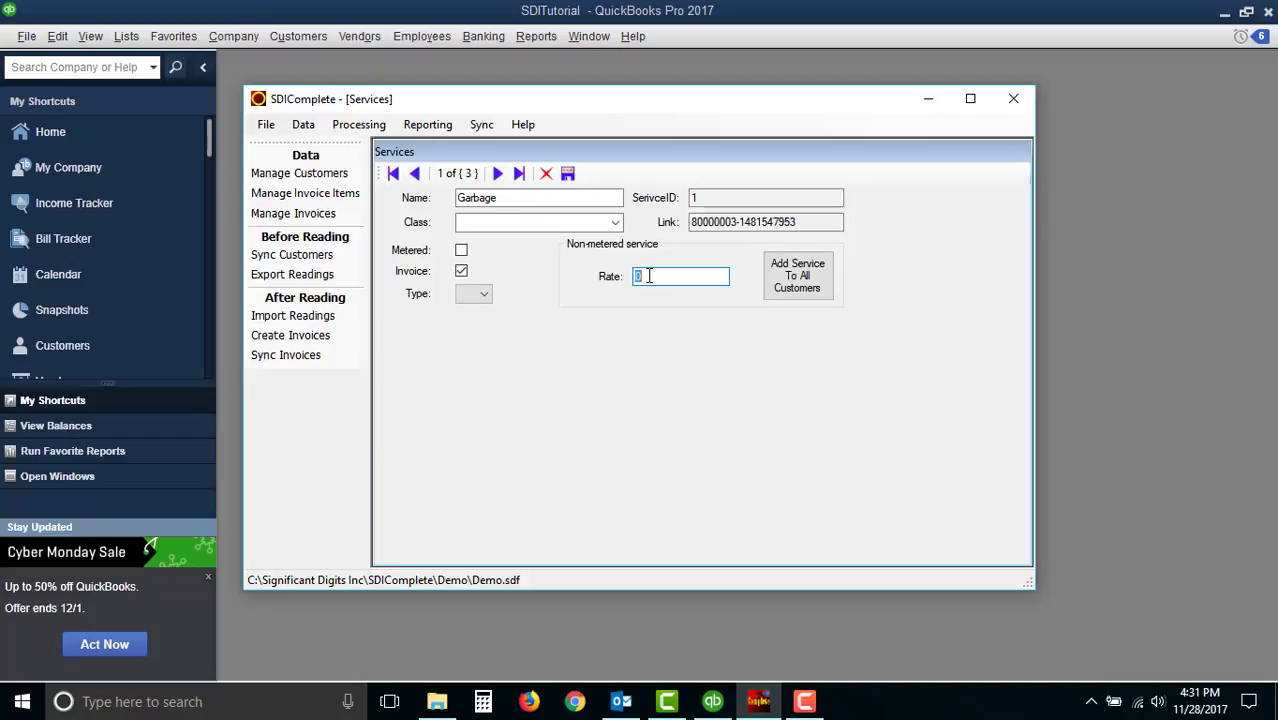
text(14.25)
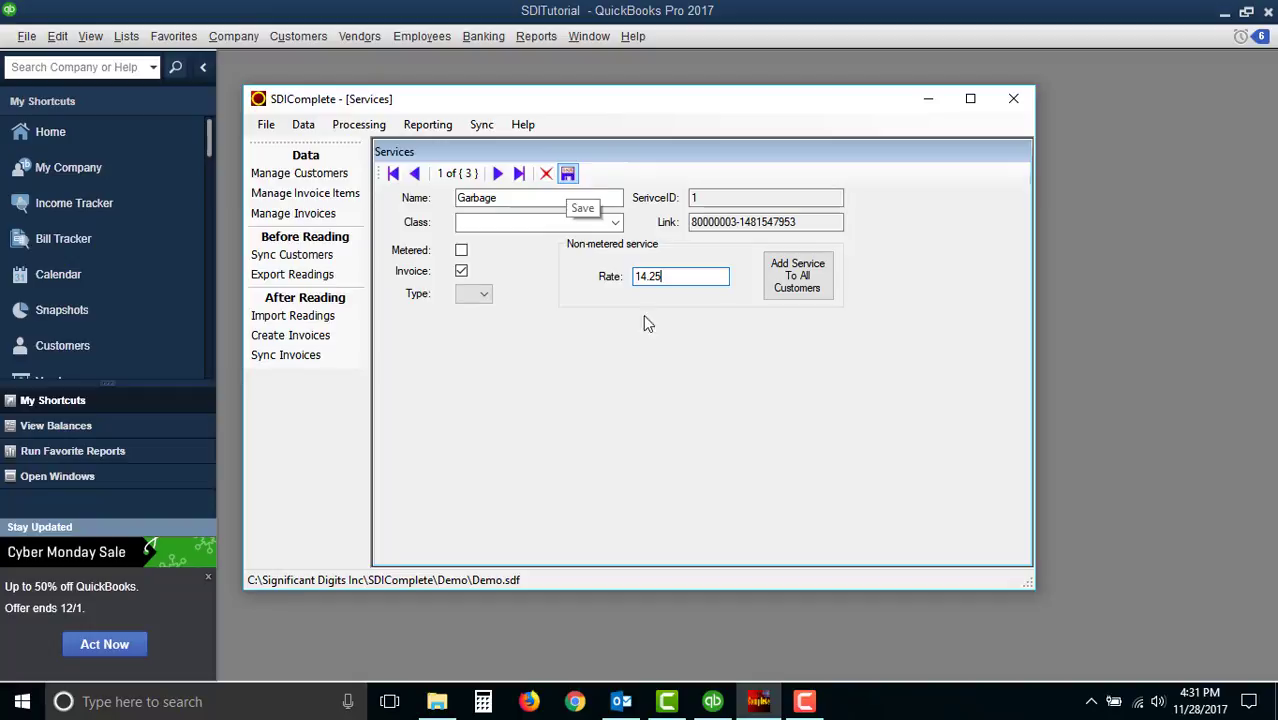
- Mark the Metered Water service as metered and add a fixed, cumulative rate of 10 with minimum value 0
click(497, 173)
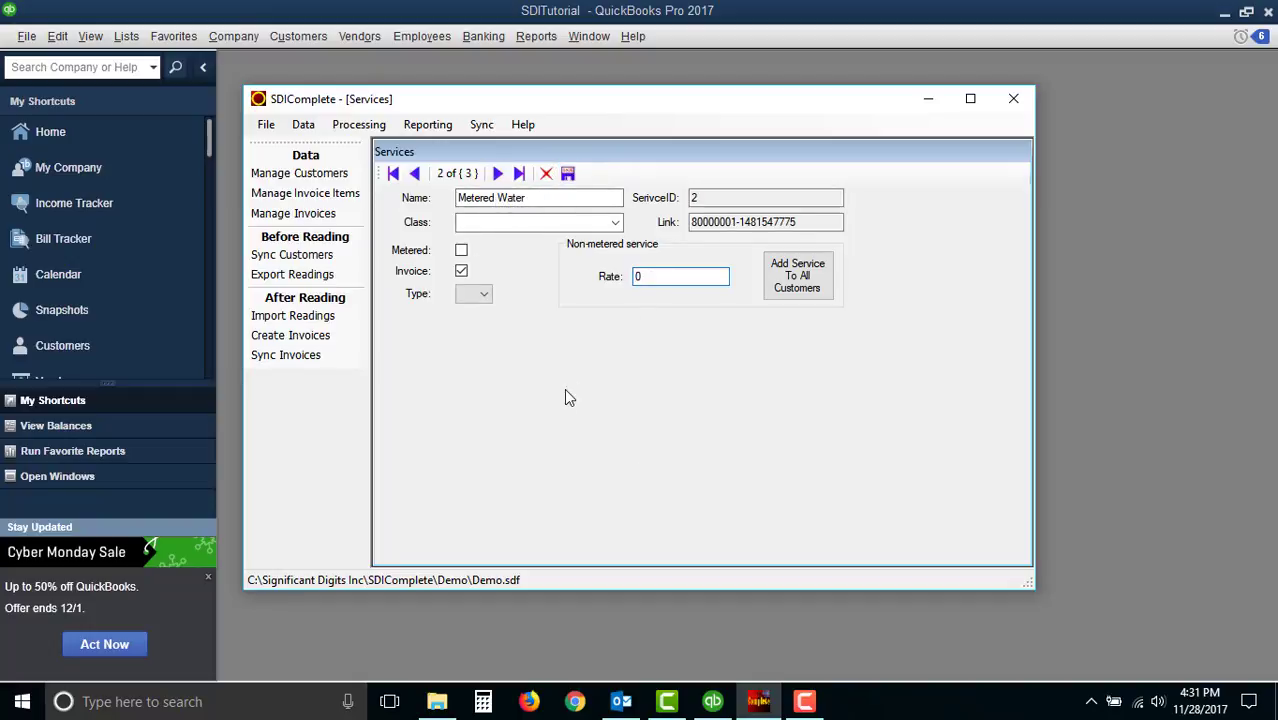
click(462, 251)
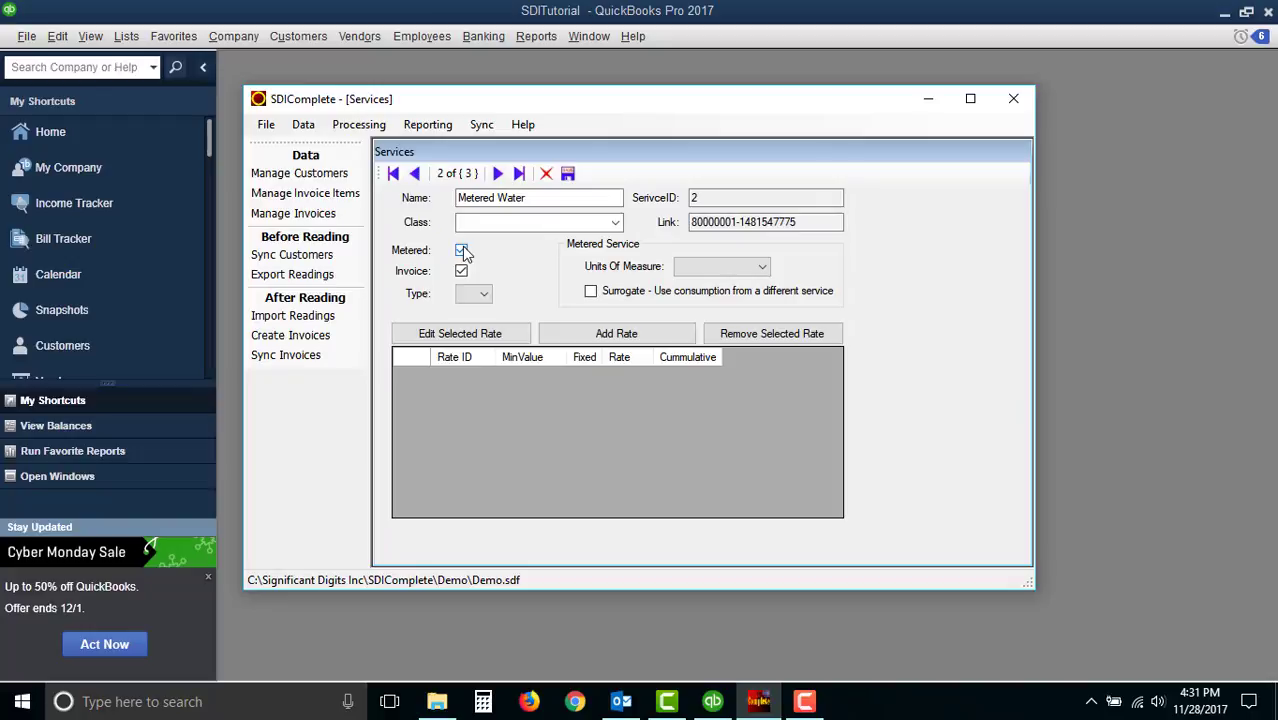
click(612, 340)
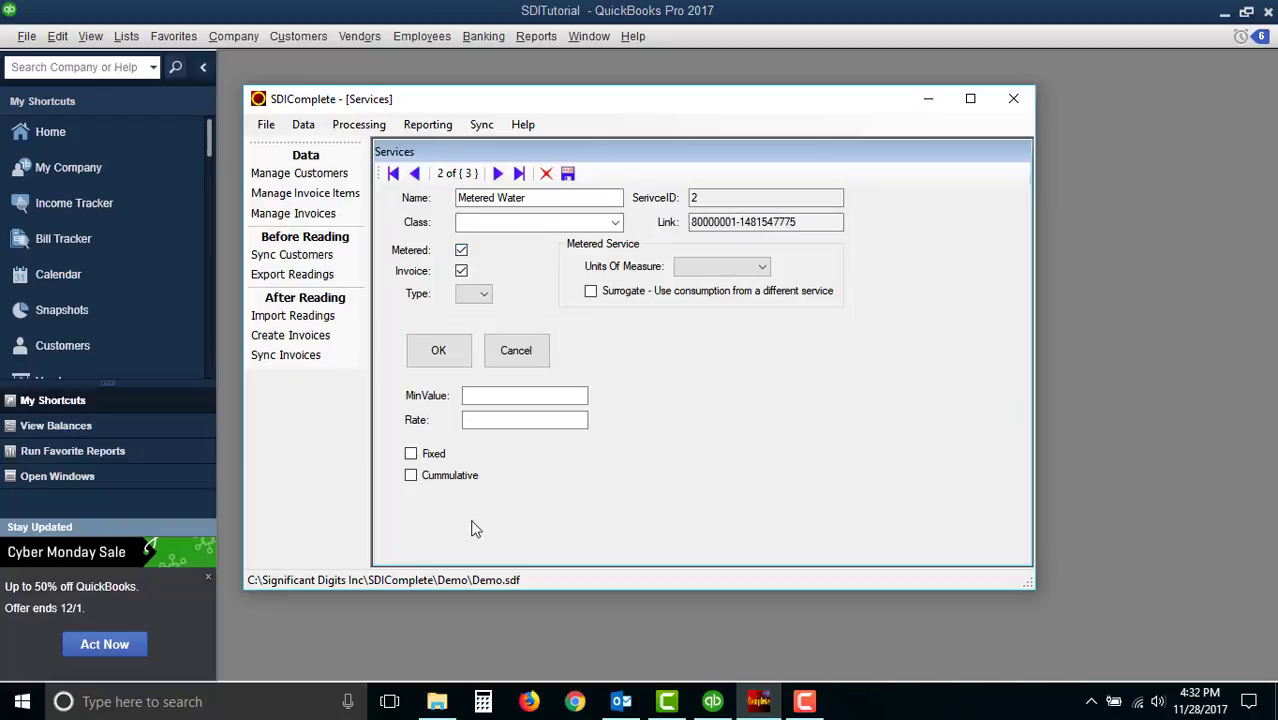
click(496, 396)
text(0)
click(545, 420)
text(10)
click(411, 454)
click(410, 476)
click(439, 353)
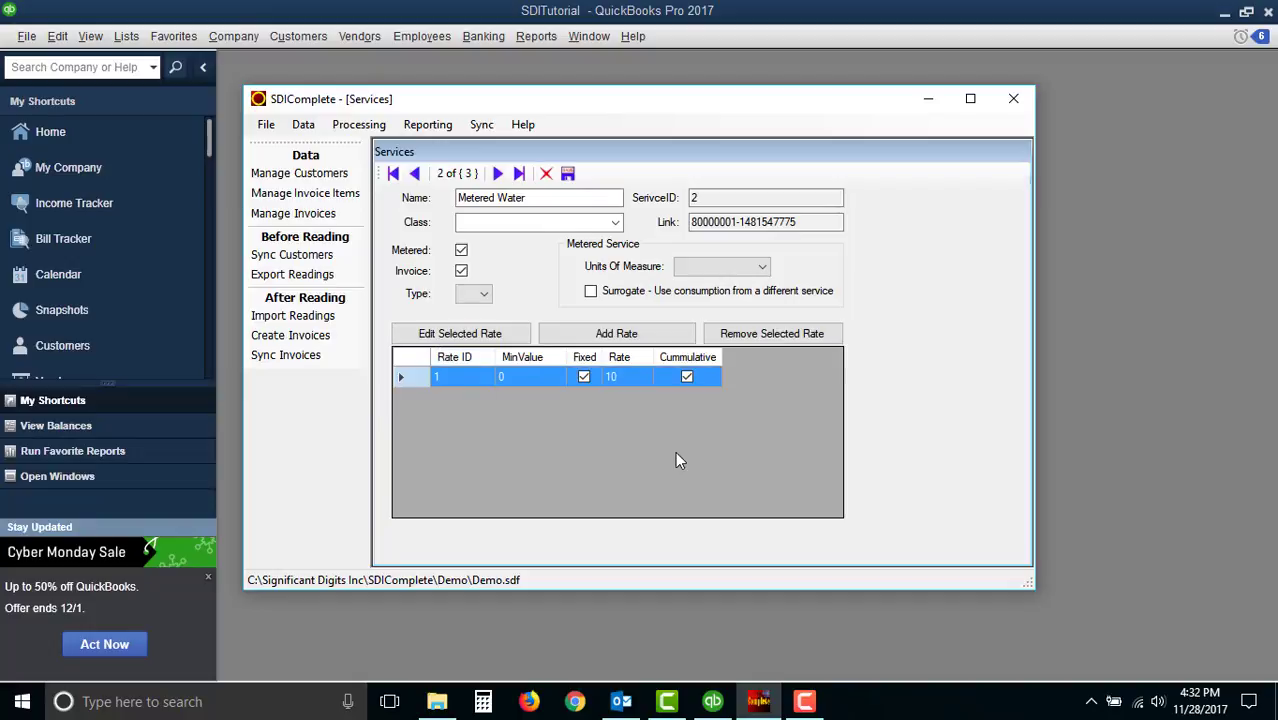
- Add a second cumulative rate of .00234 for Metered Water with minimum value 100
click(612, 336)
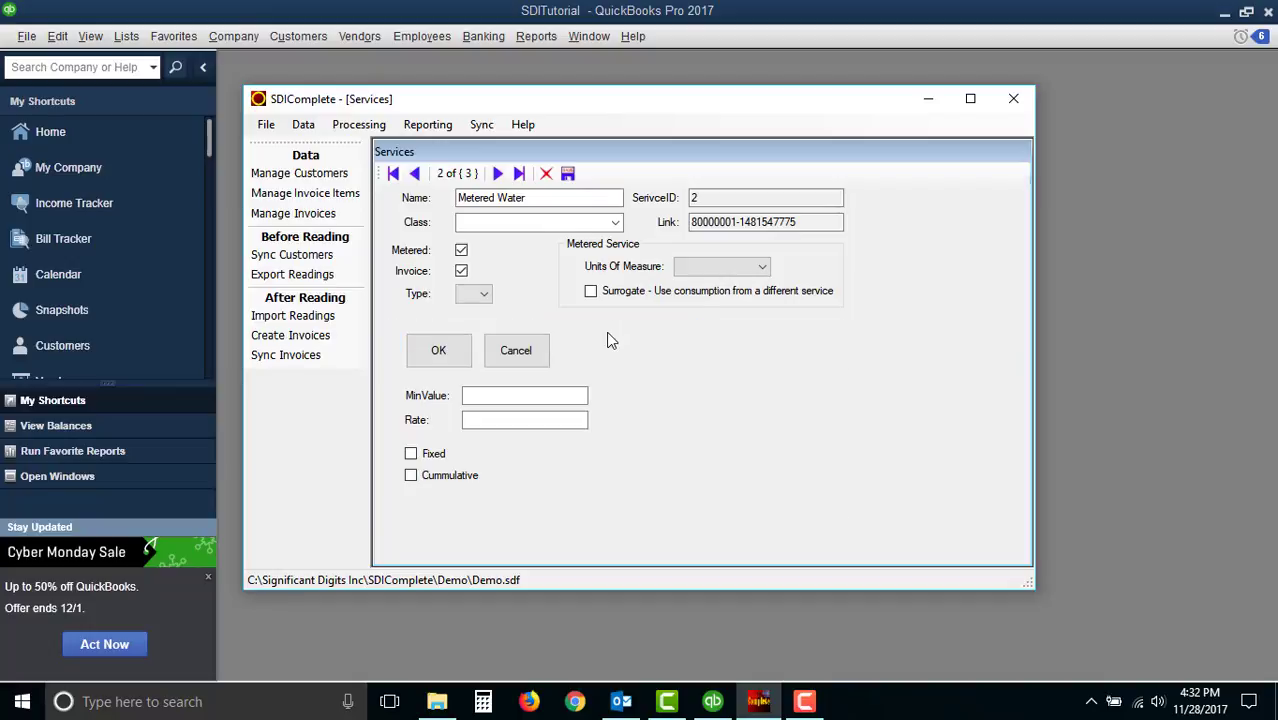
click(510, 395)
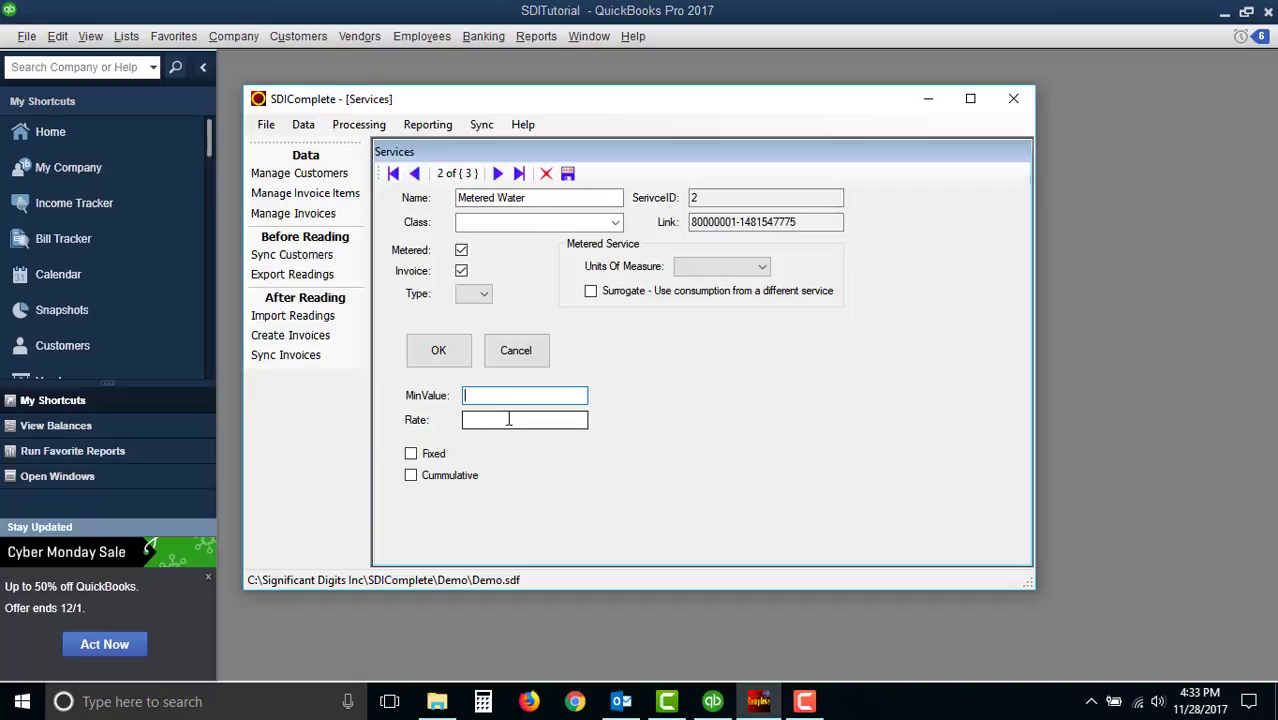
text(100)
click(505, 422)
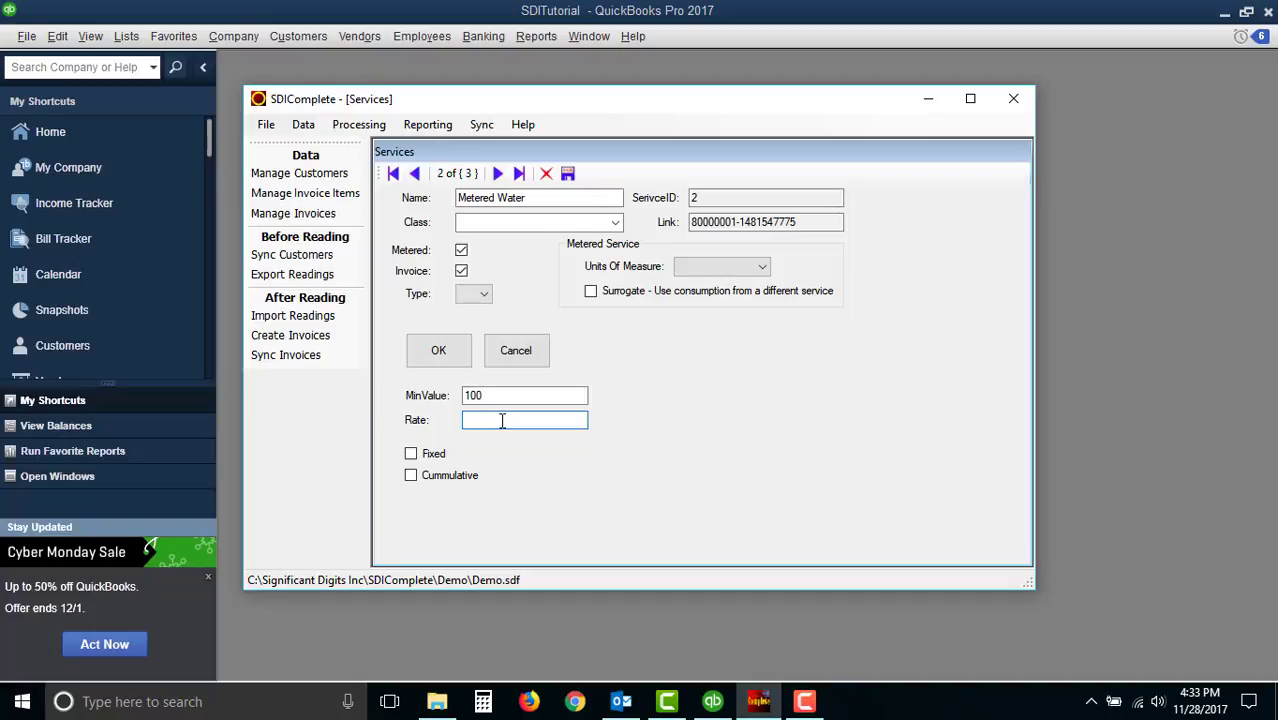
text(.00234)
click(411, 478)
click(438, 352)
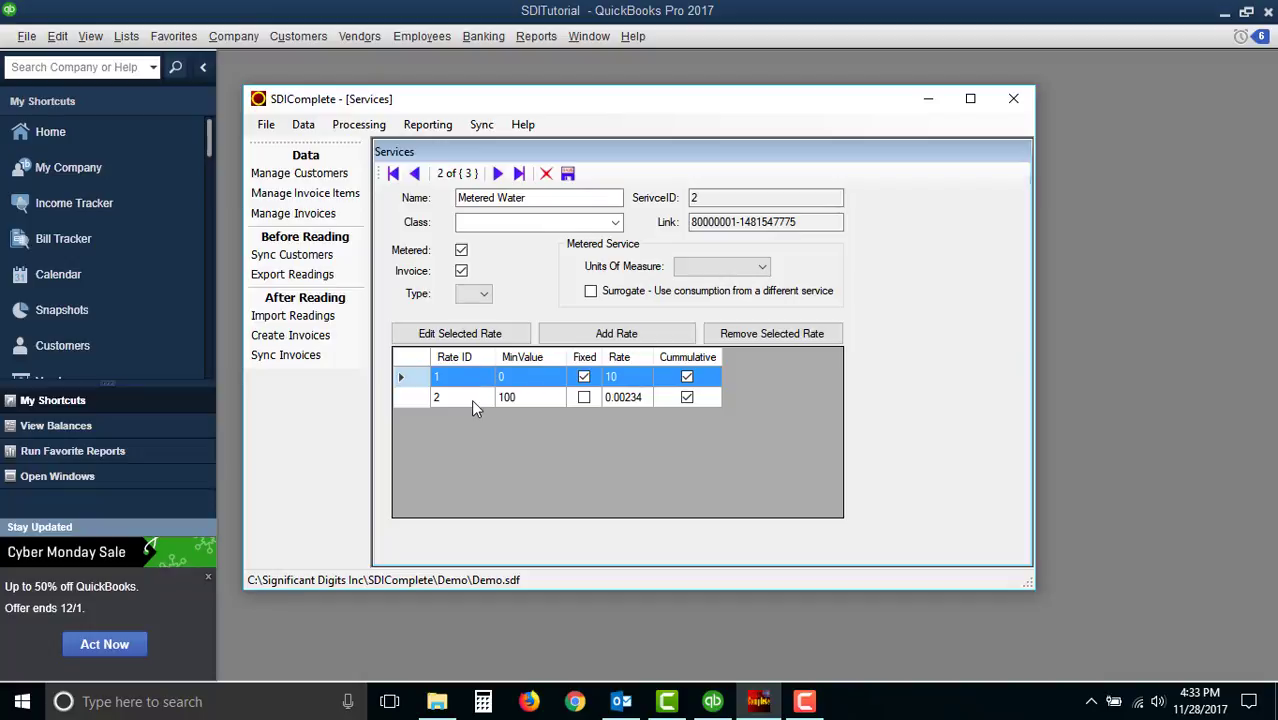
- Edit the first Metered Water rate and change its rate to 12
click(469, 339)
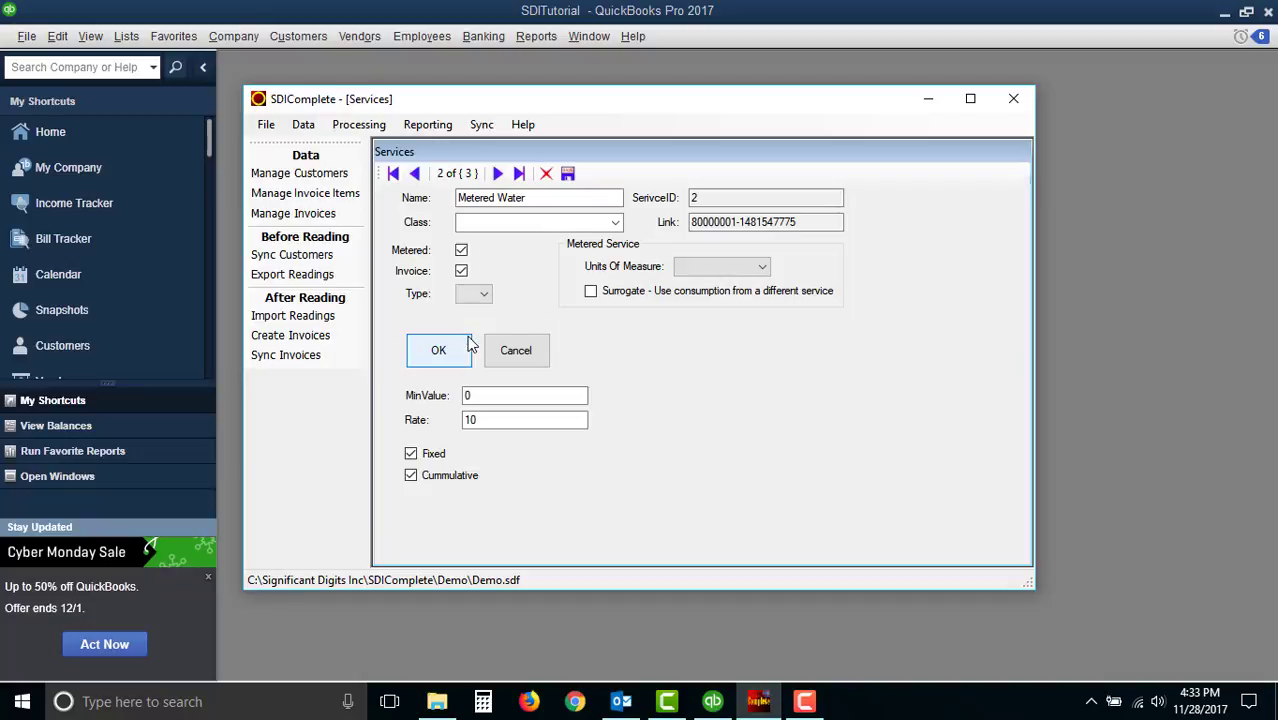
click(481, 419)
key(BackSpace)
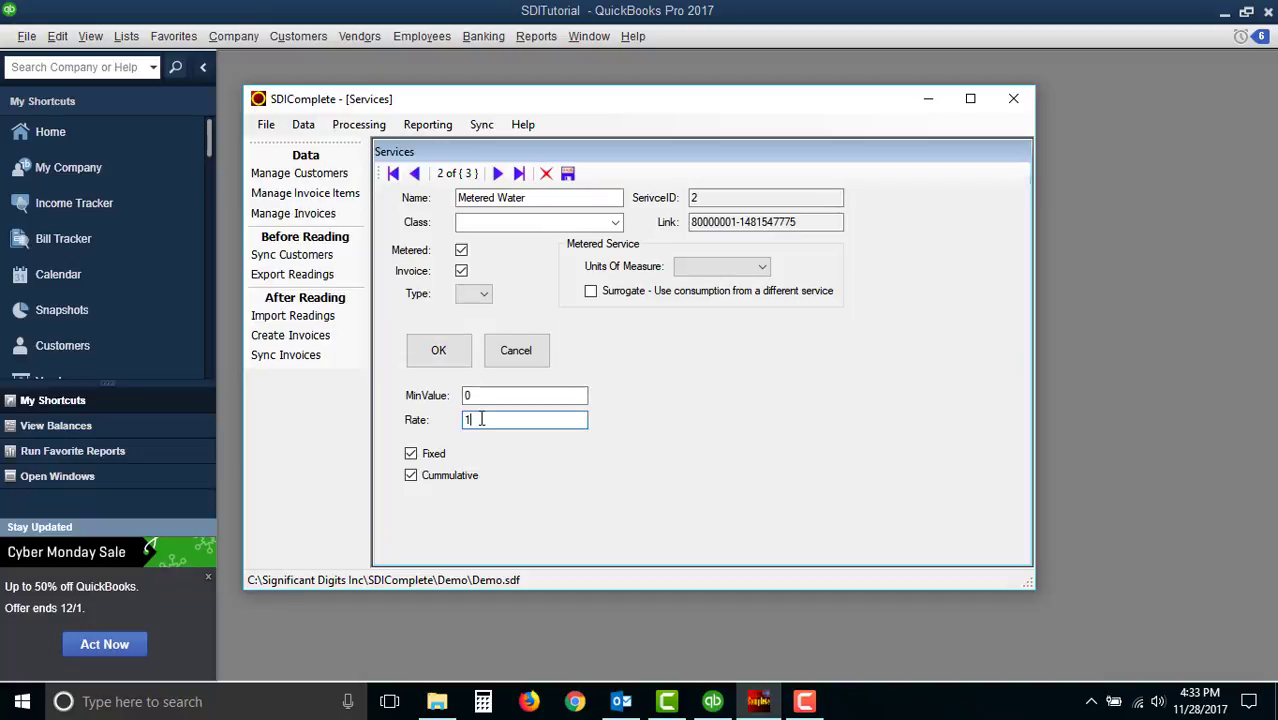
text(2)
click(448, 357)
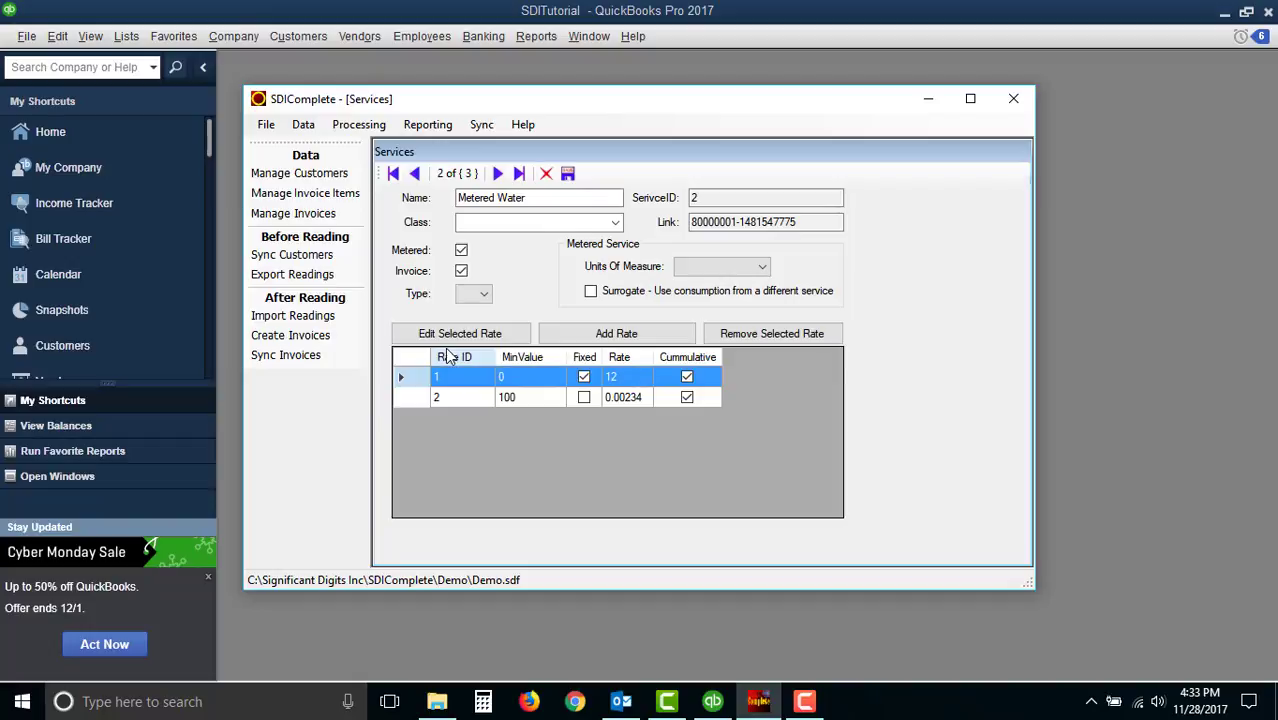
- Remove the second Metered Water rate, confirming the removal
click(531, 398)
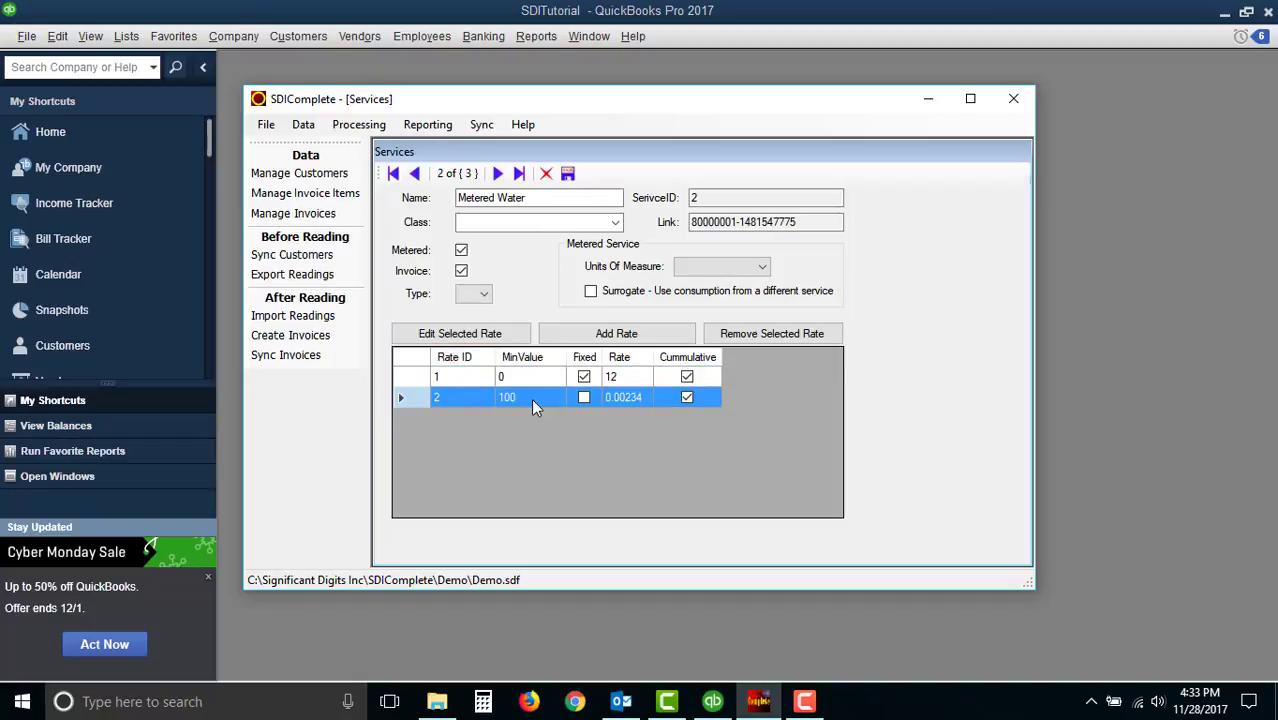
click(773, 336)
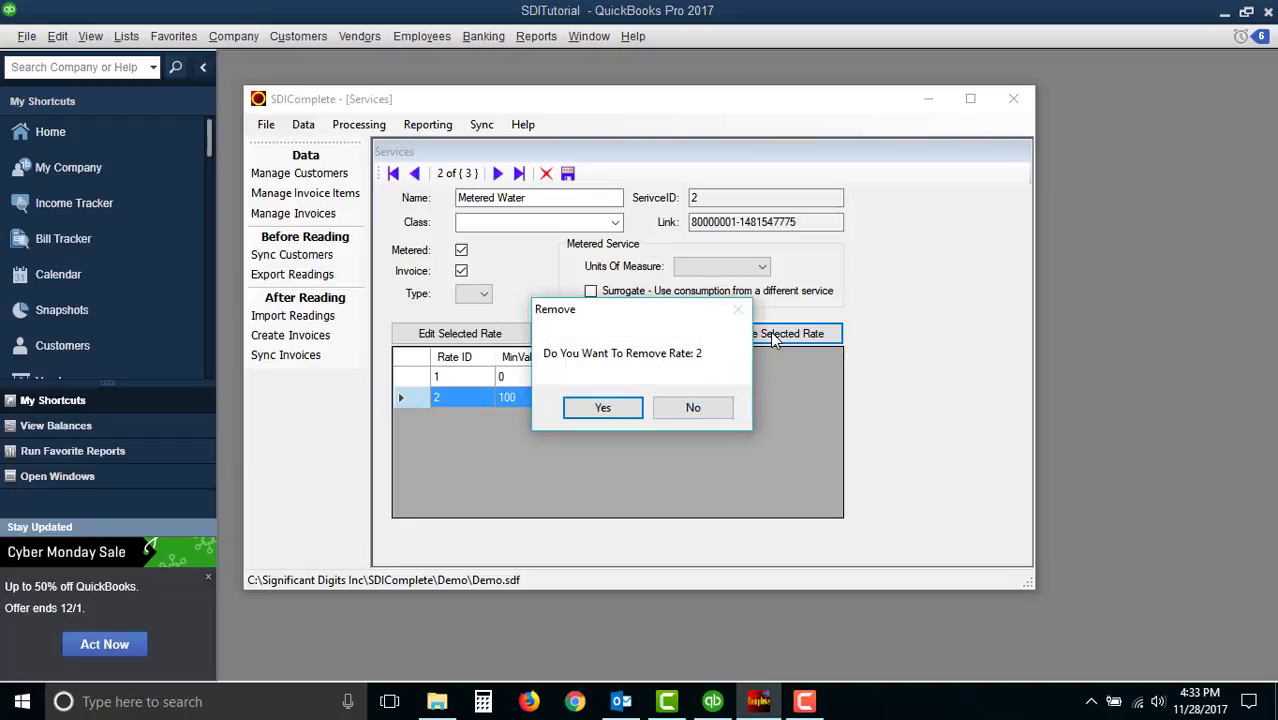
click(604, 408)
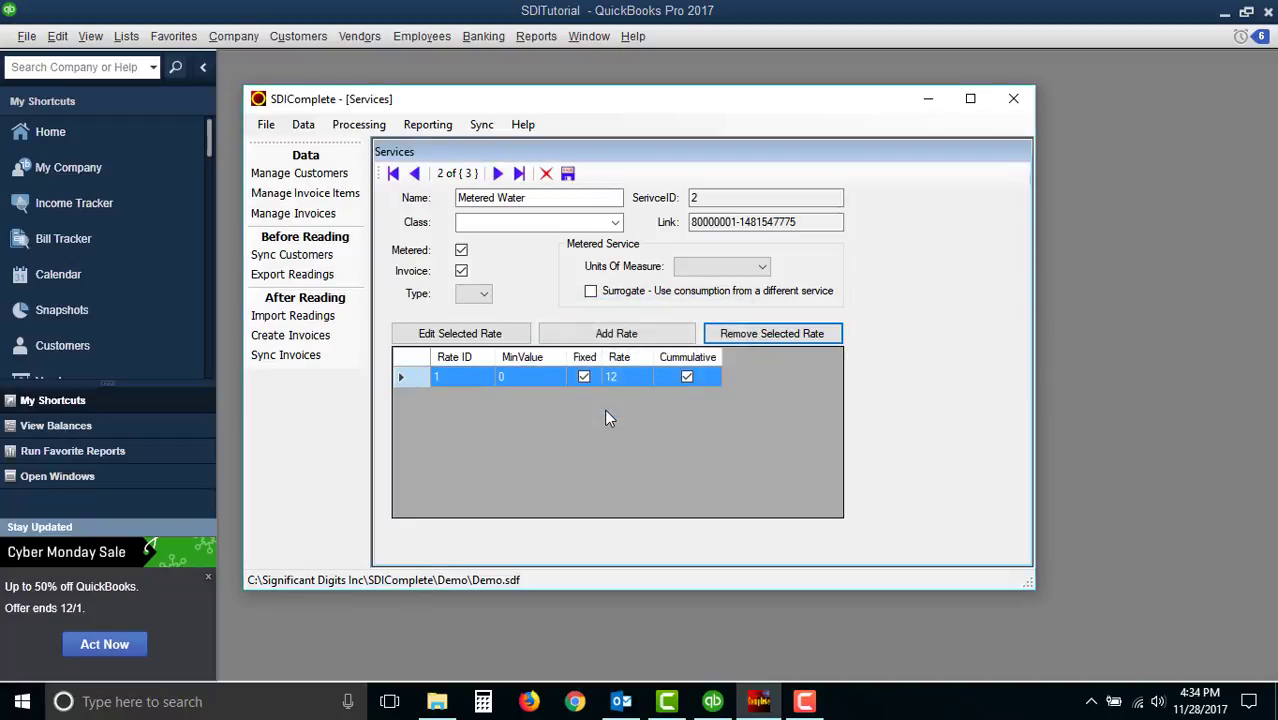
- Add a cumulative Metered Water rate of .00232 with minimum value 1000
click(604, 336)
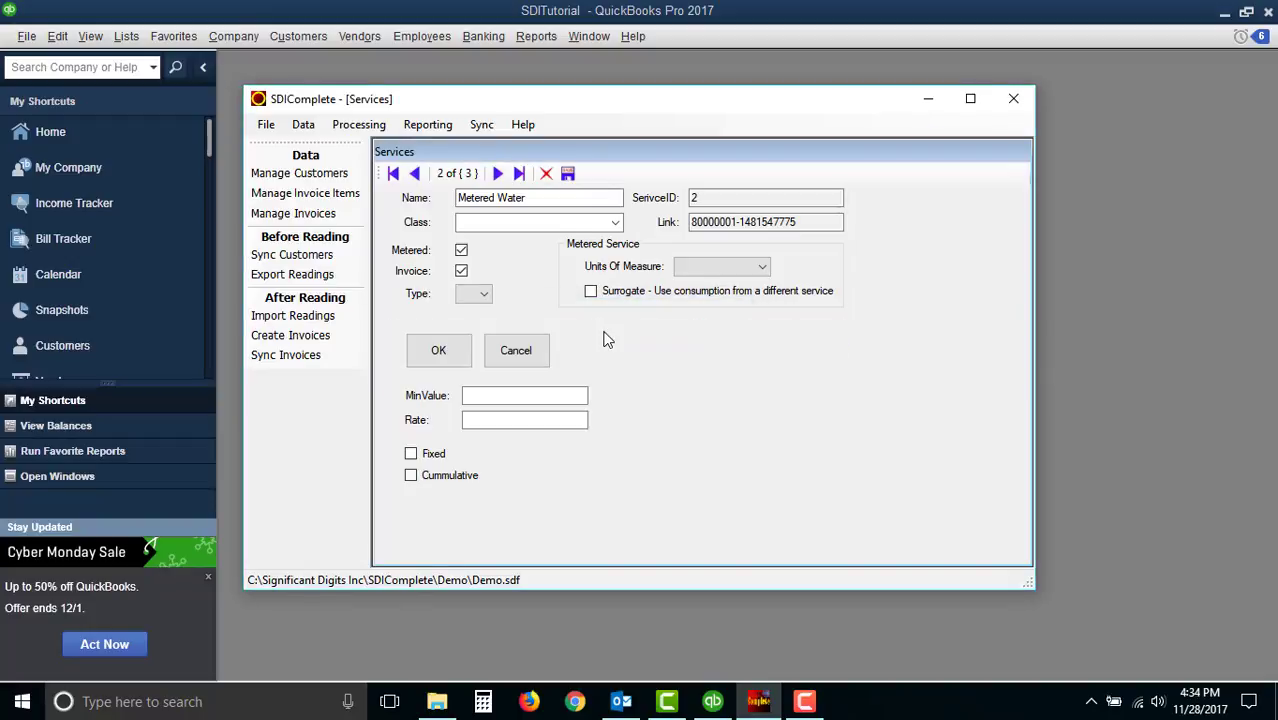
click(509, 397)
text(1000)
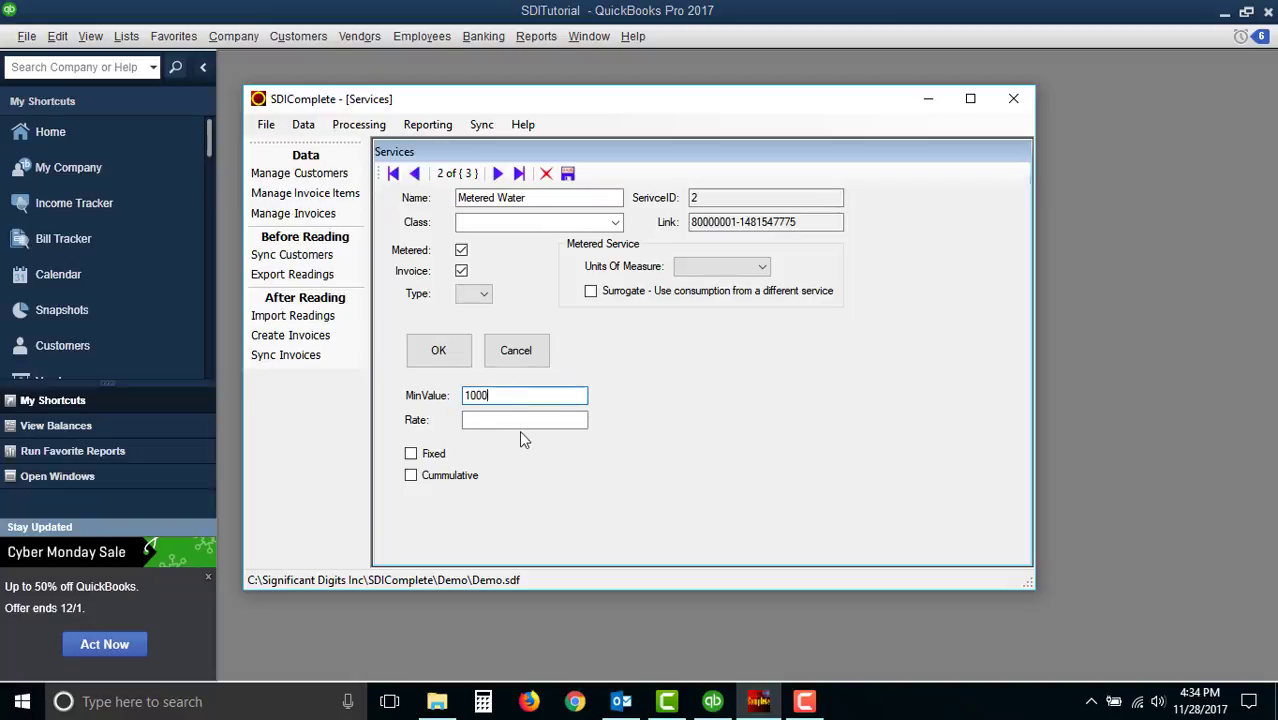
click(521, 422)
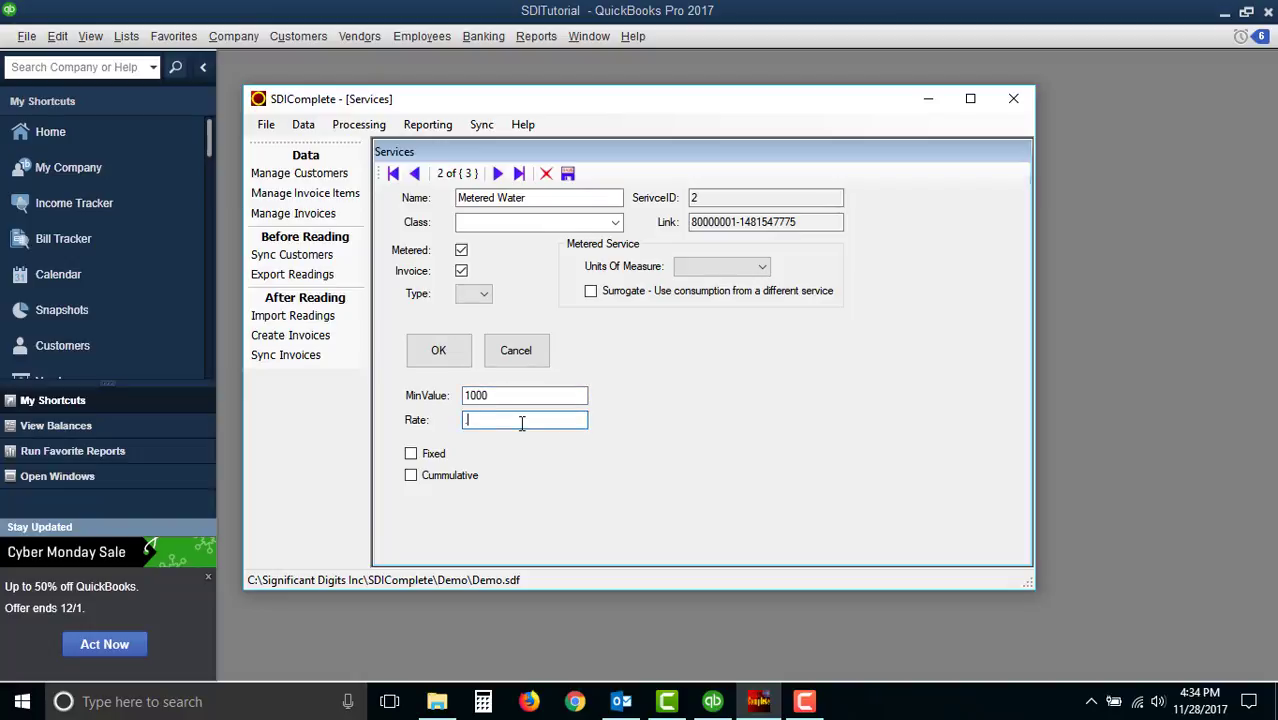
text(.00232)
click(411, 476)
click(439, 352)
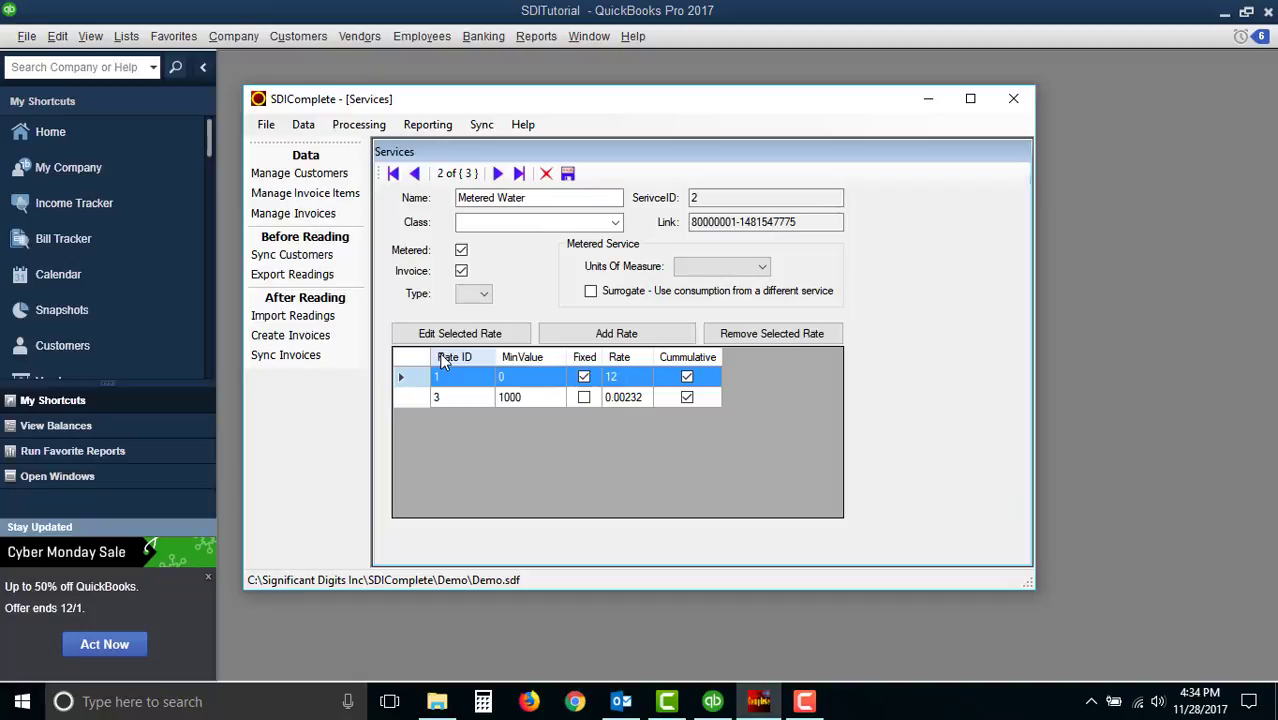
- Go to the Sewer service, mark it as metered and enable the Surrogate option
click(497, 173)
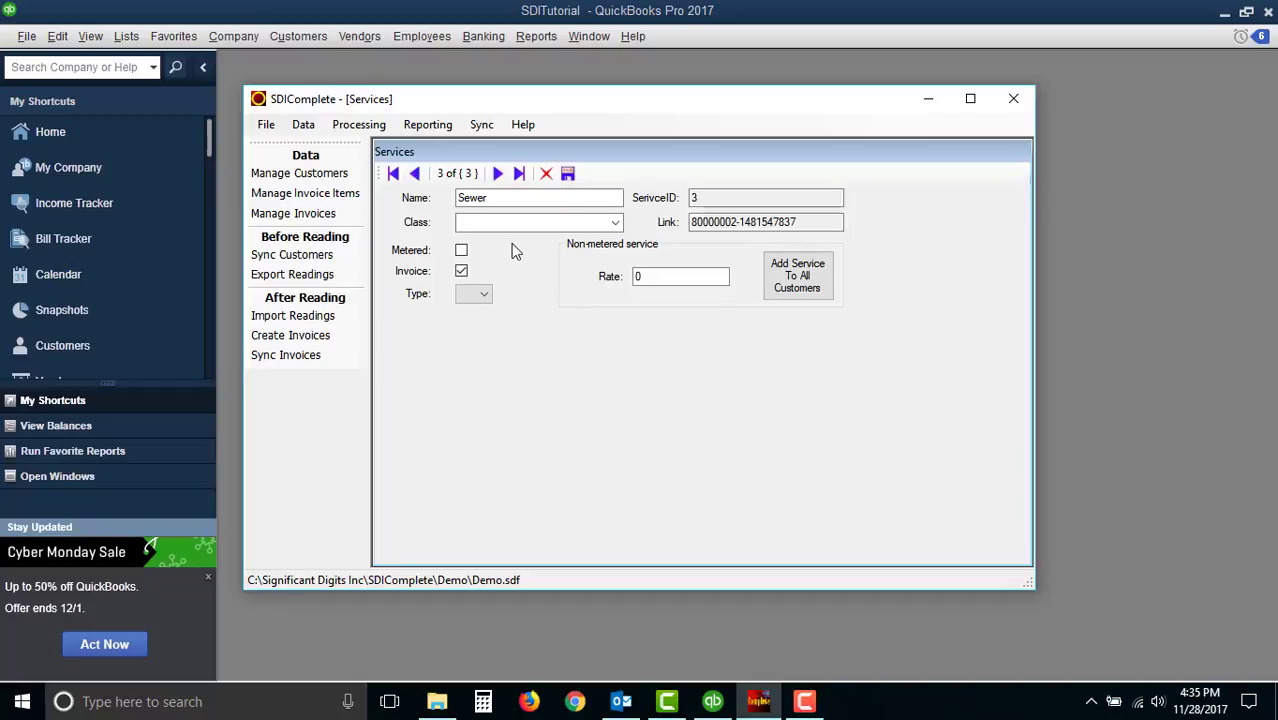
click(463, 252)
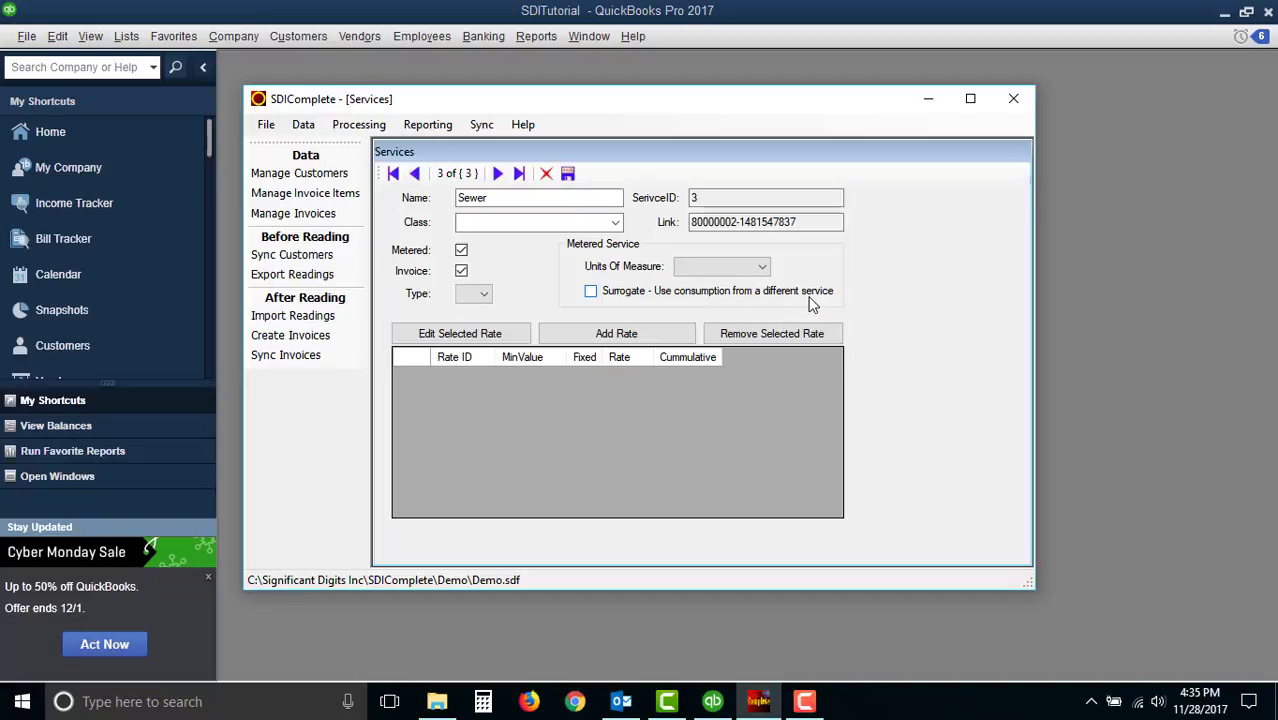
click(591, 292)
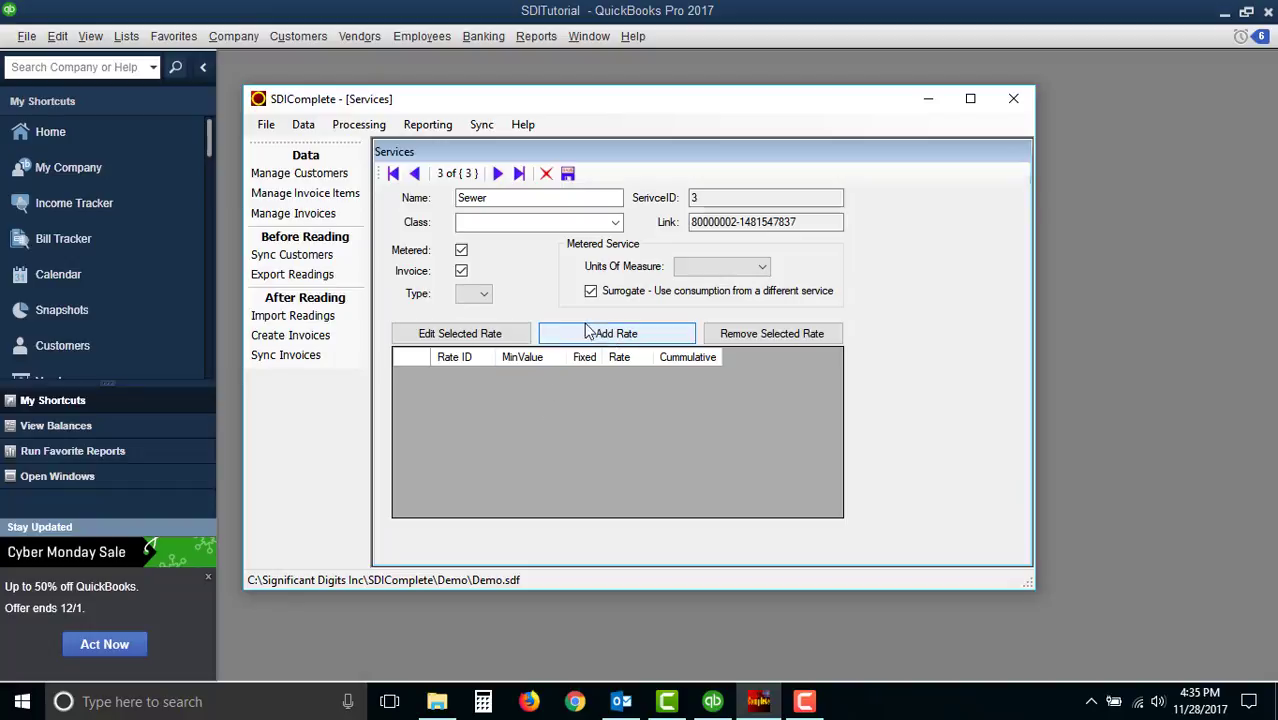
click(461, 250)
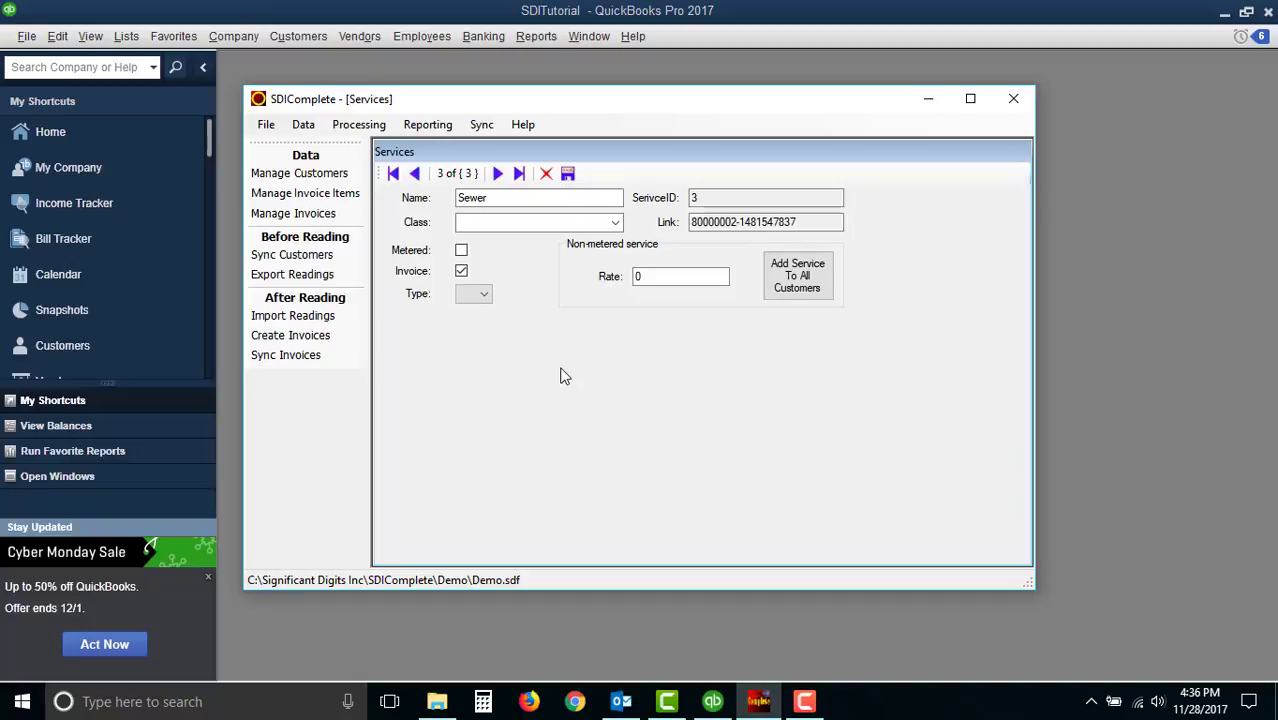
click(462, 251)
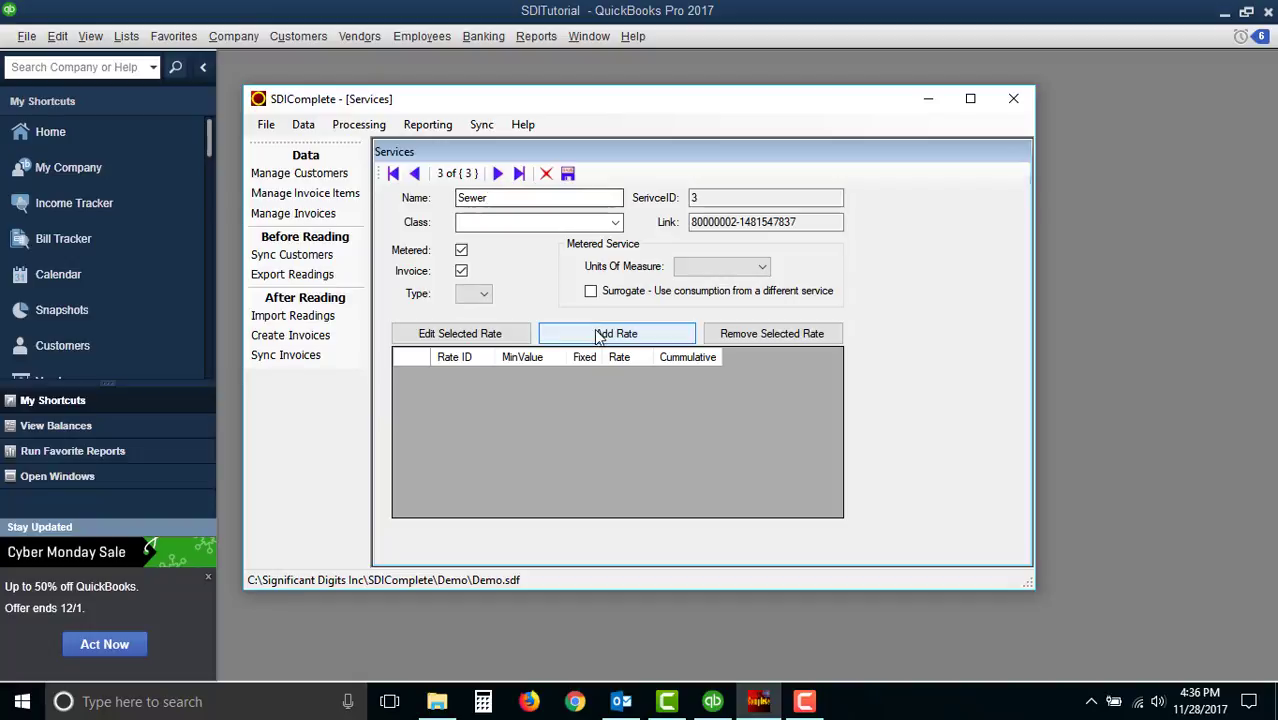
click(592, 294)
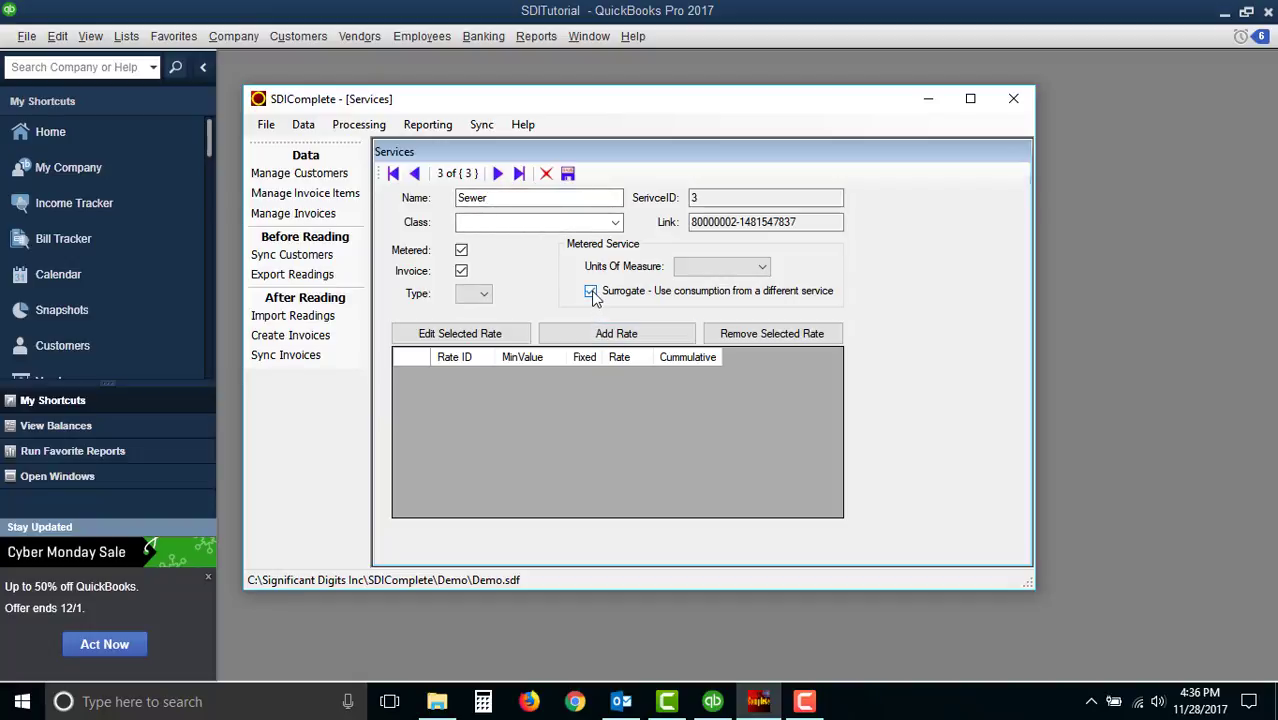
- Add a cumulative Sewer rate of .00311 with minimum value 0
click(616, 333)
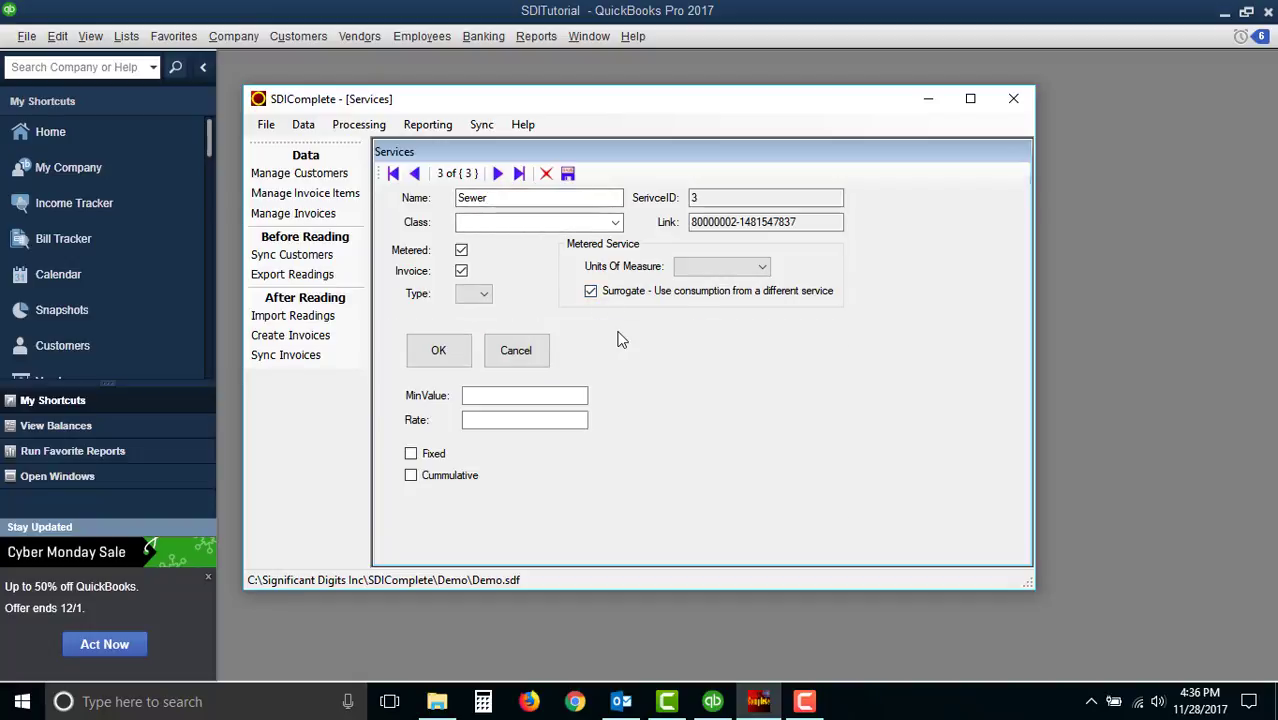
click(539, 396)
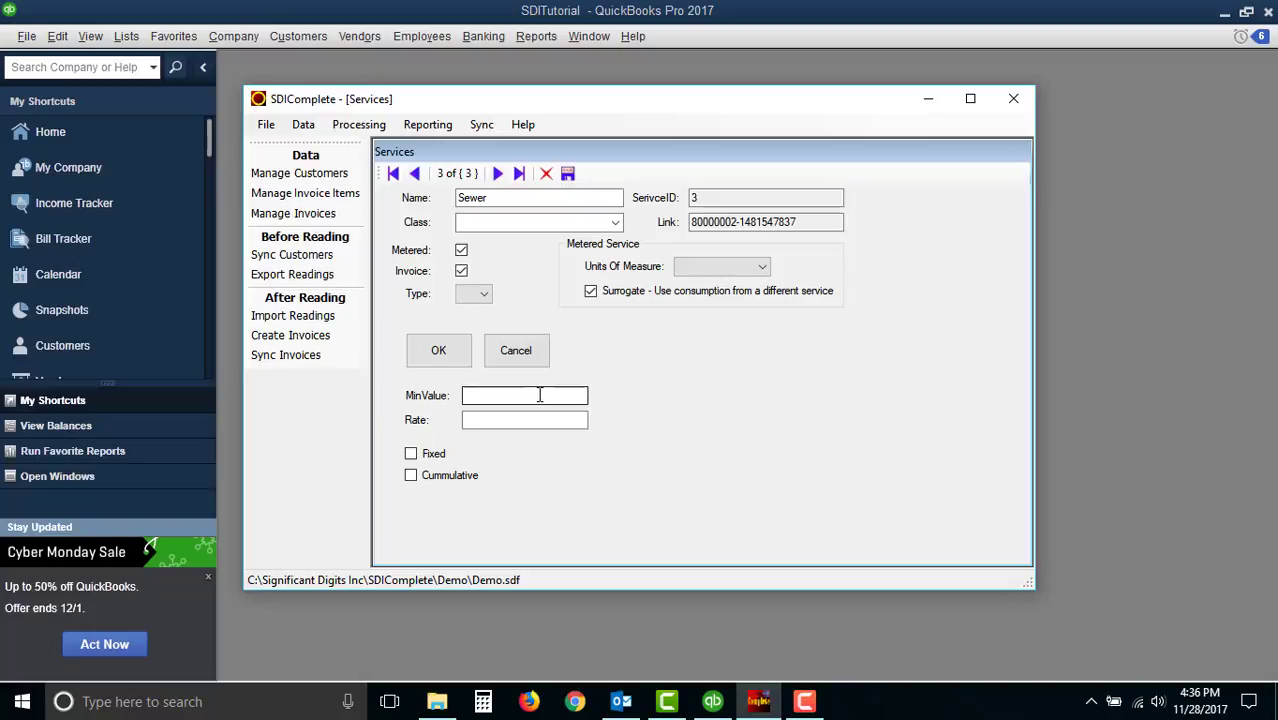
click(540, 395)
text(0)
click(512, 420)
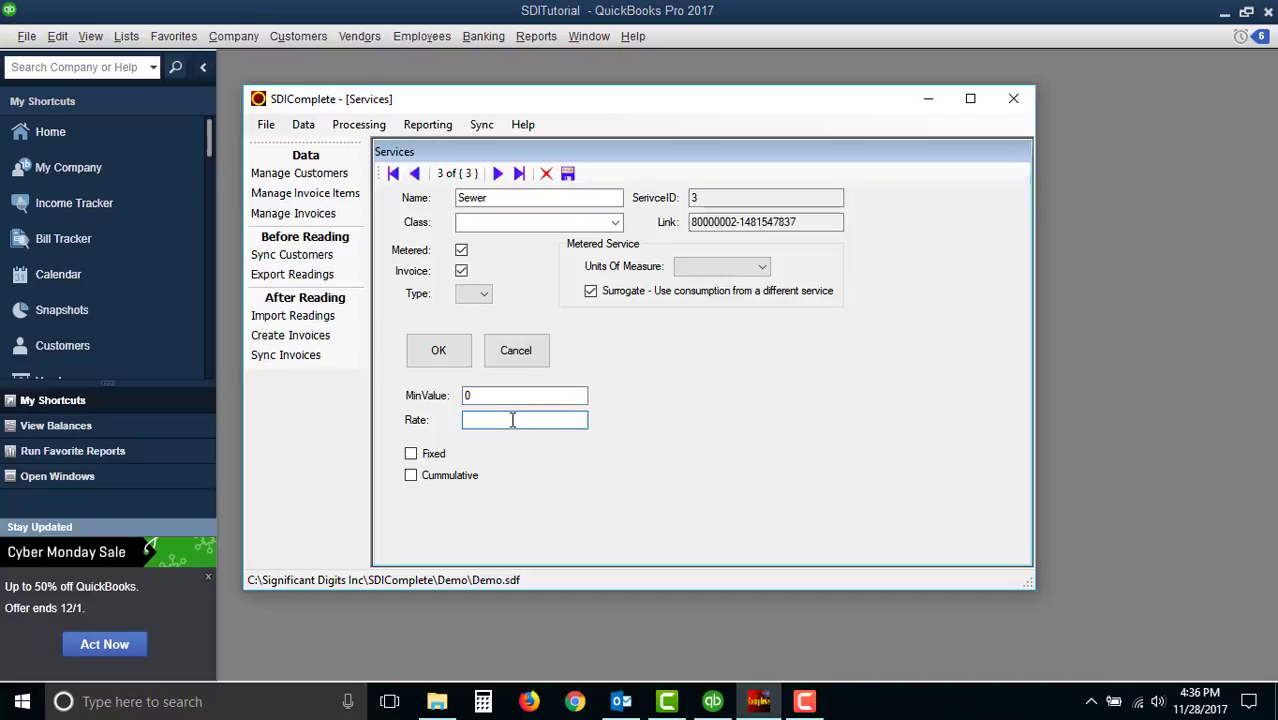
text(.00311)
click(411, 476)
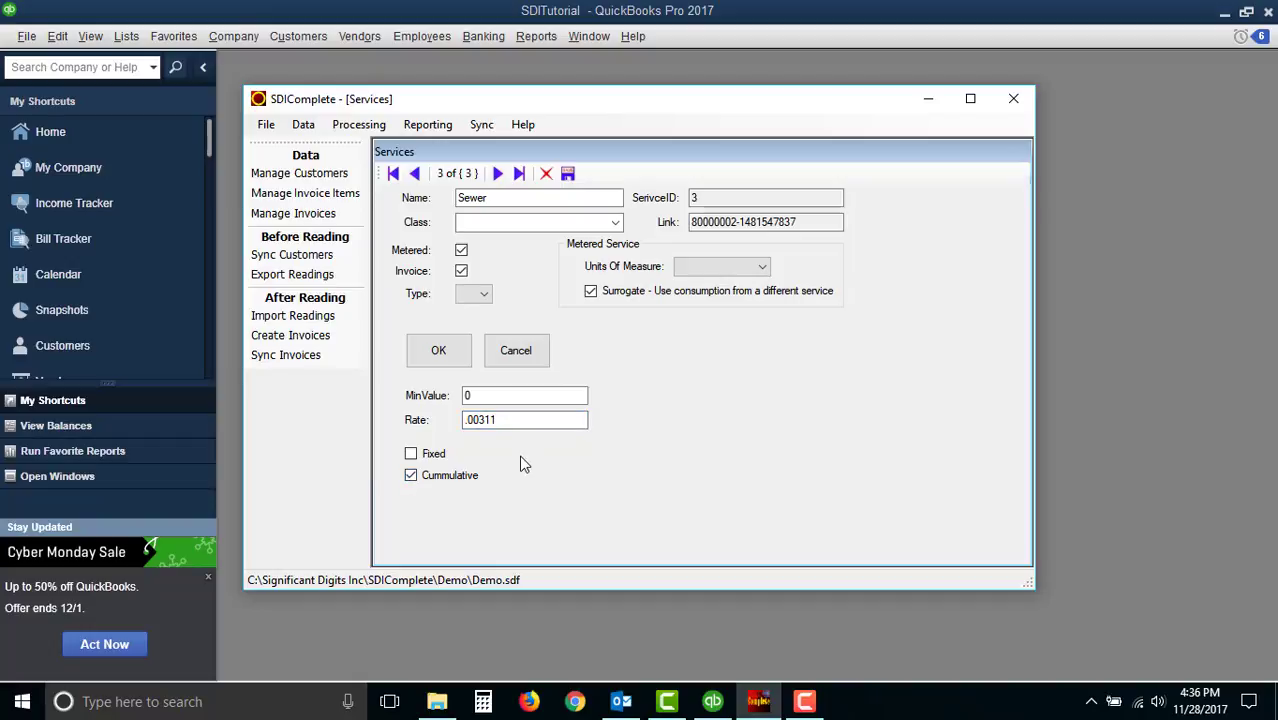
click(438, 352)
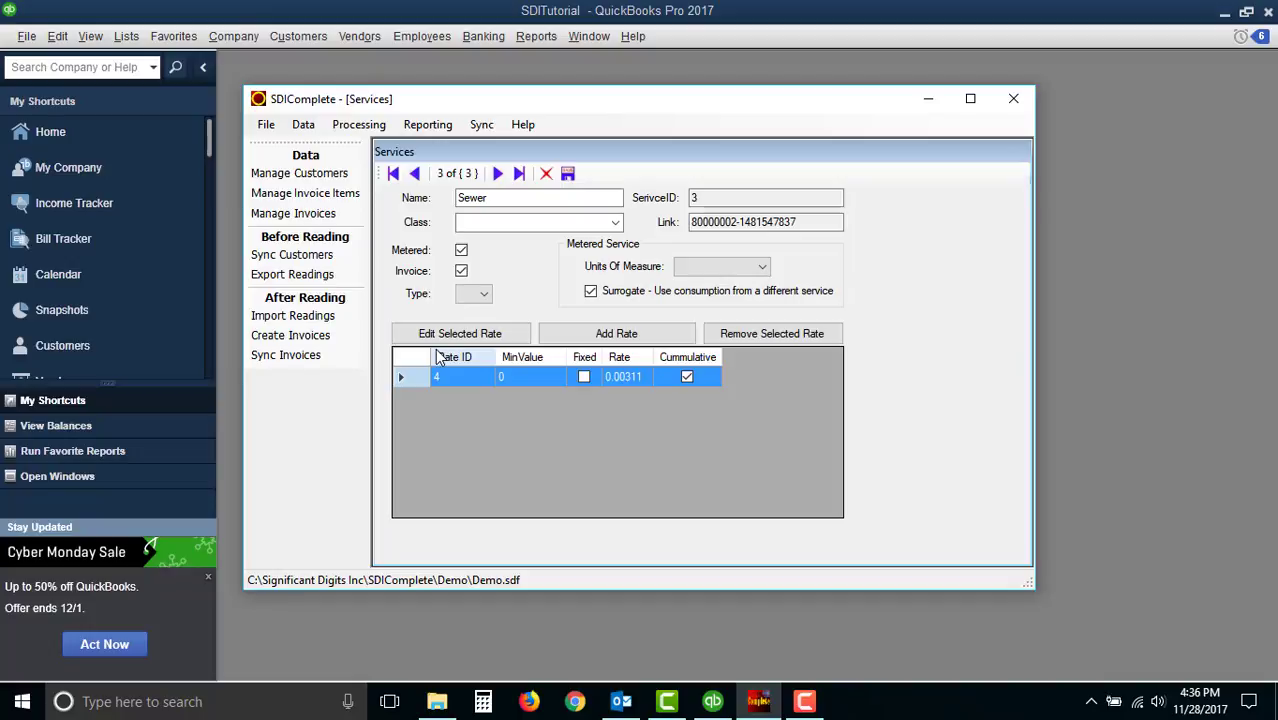
- Set the Sewer service's units of measure to Gallons and step back through the other services
click(762, 268)
click(704, 285)
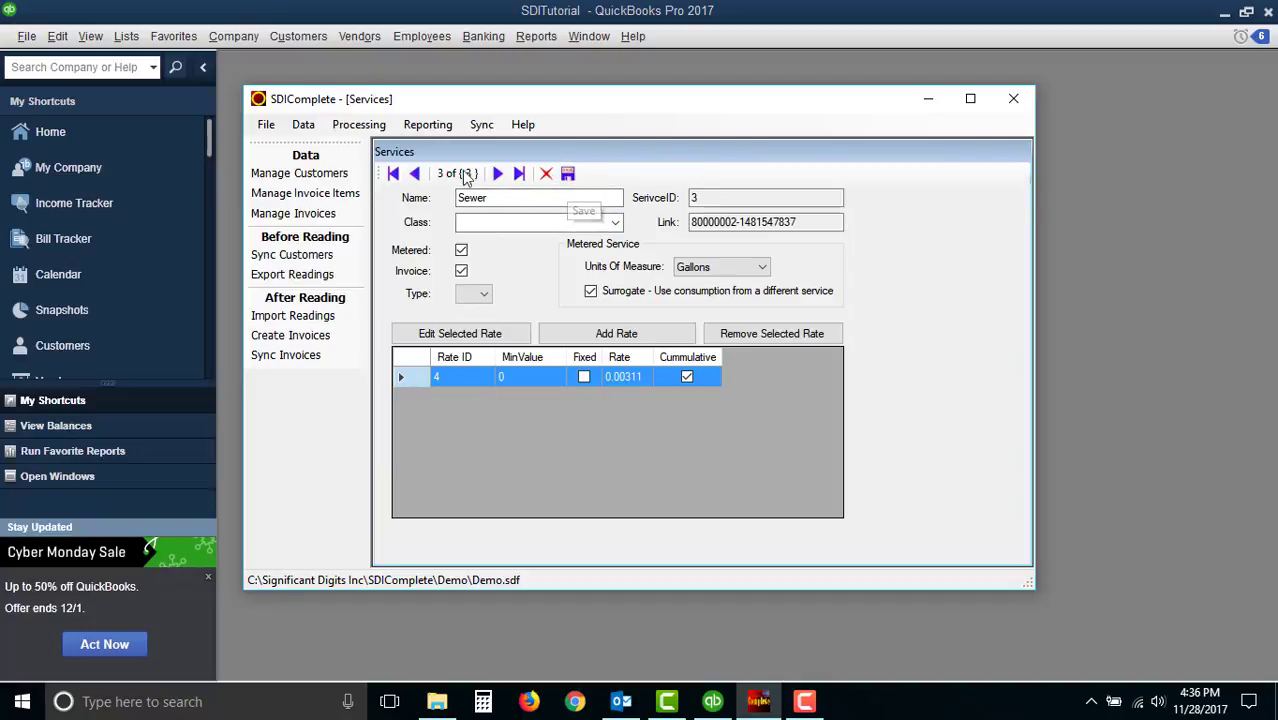
click(416, 174)
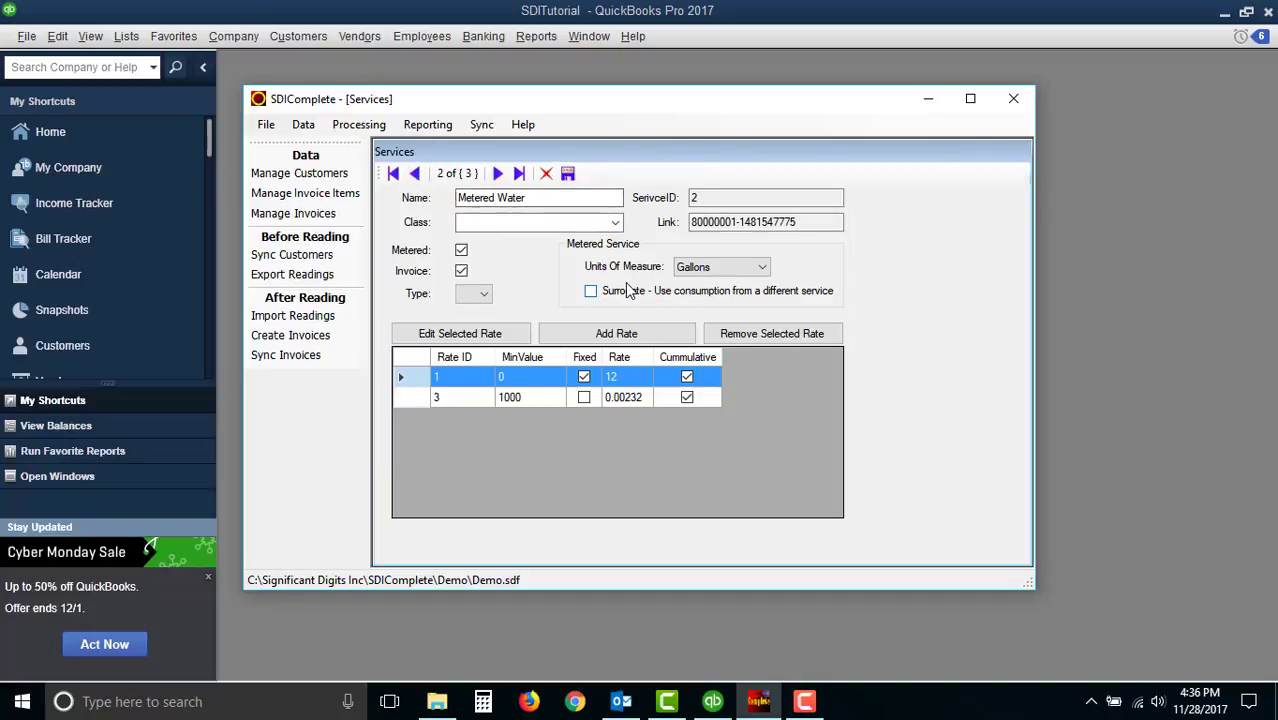
click(415, 175)
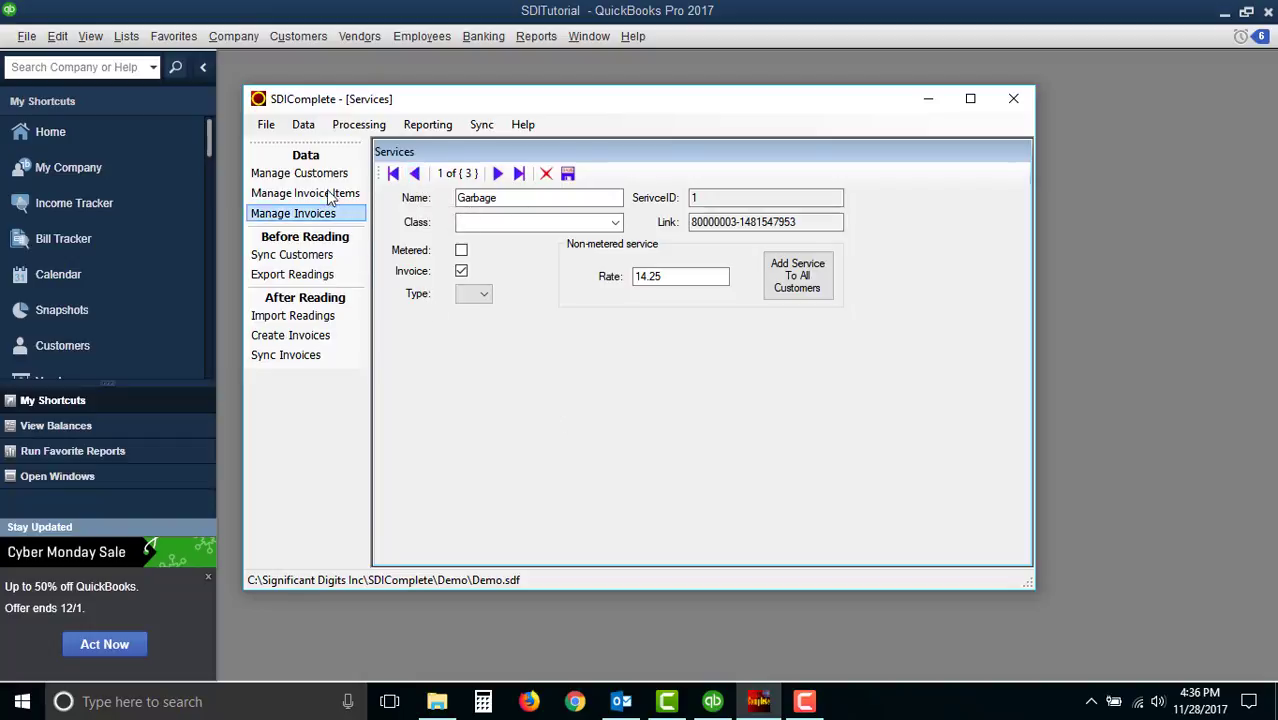
- Open Manage Customers, add a Garbage service to the first customer's services, and save
click(300, 174)
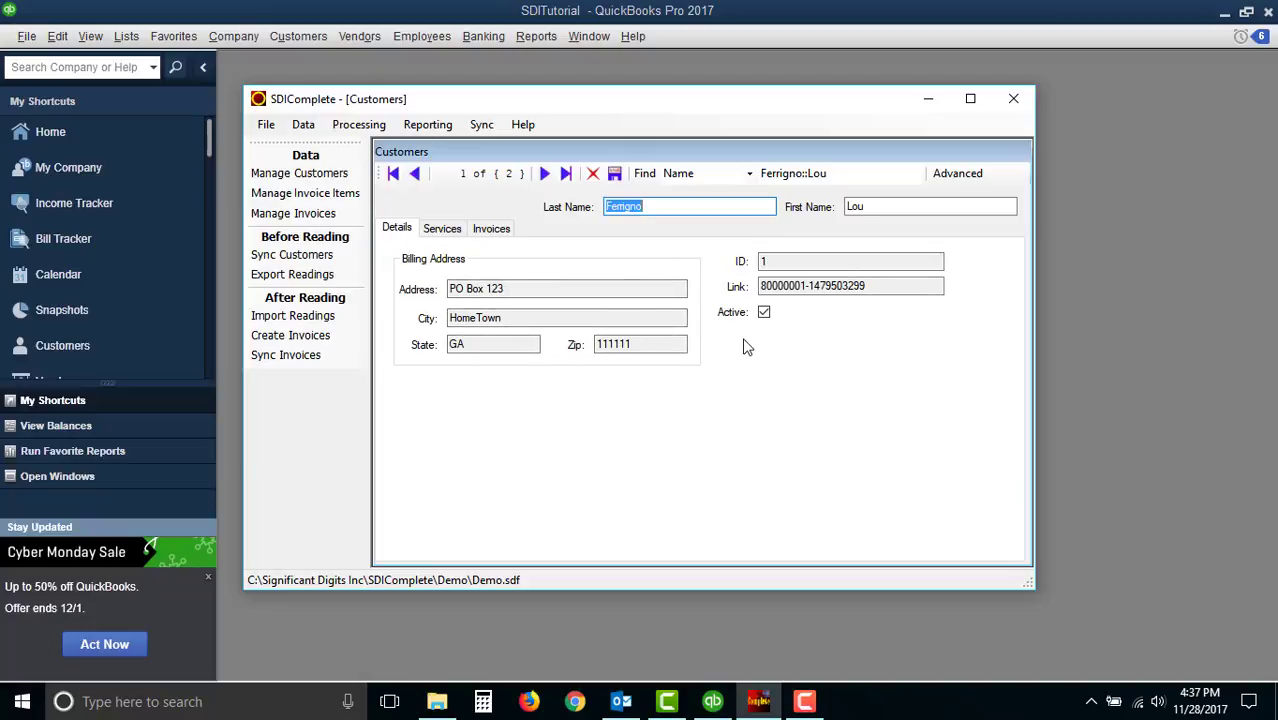
click(443, 229)
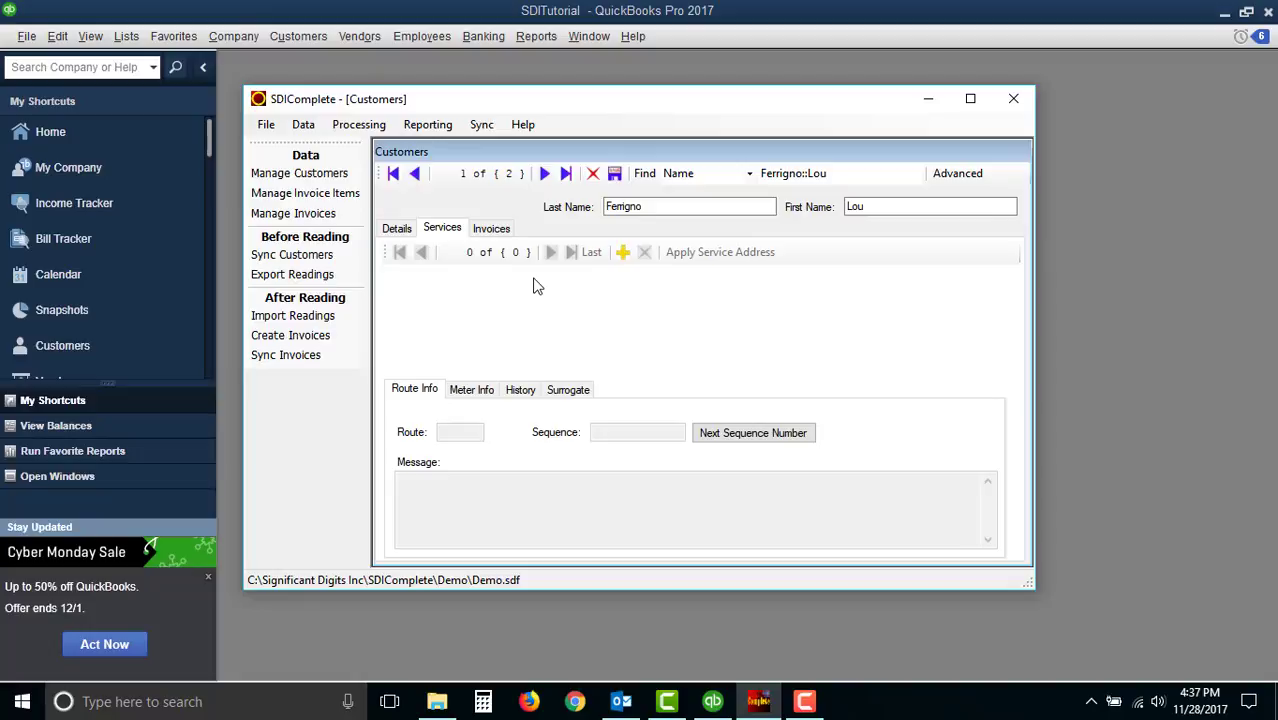
click(622, 254)
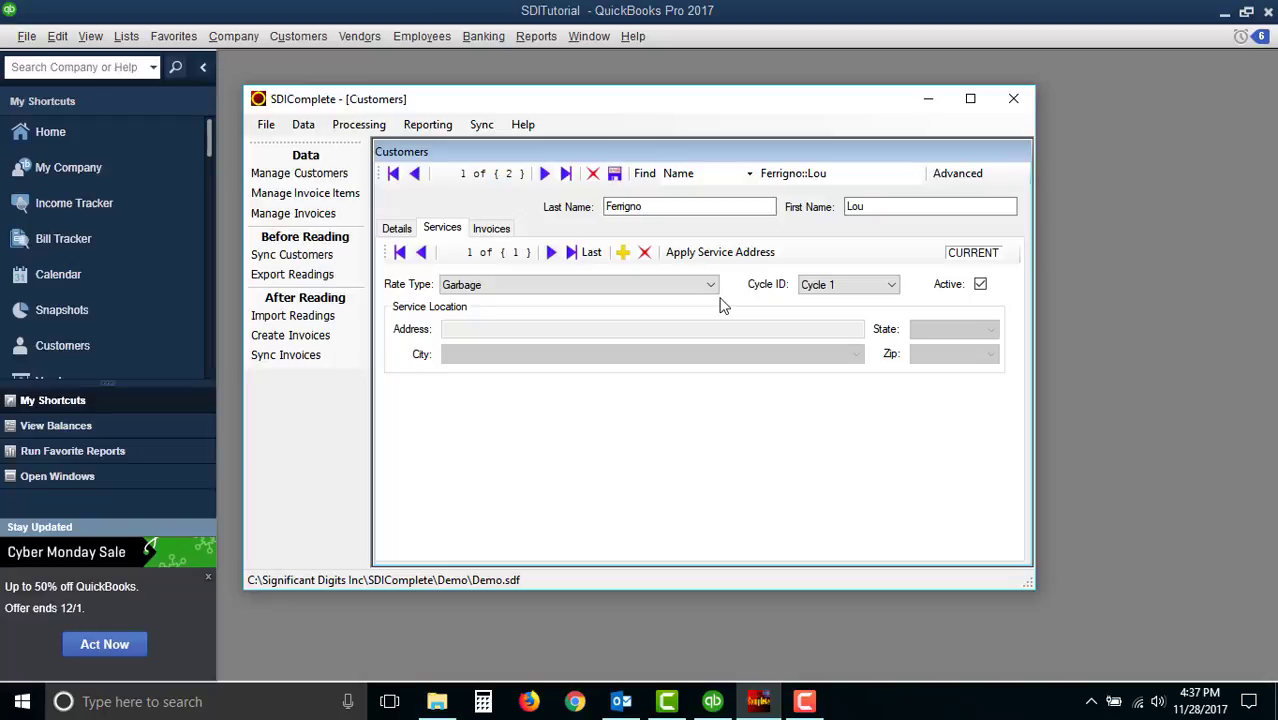
click(614, 173)
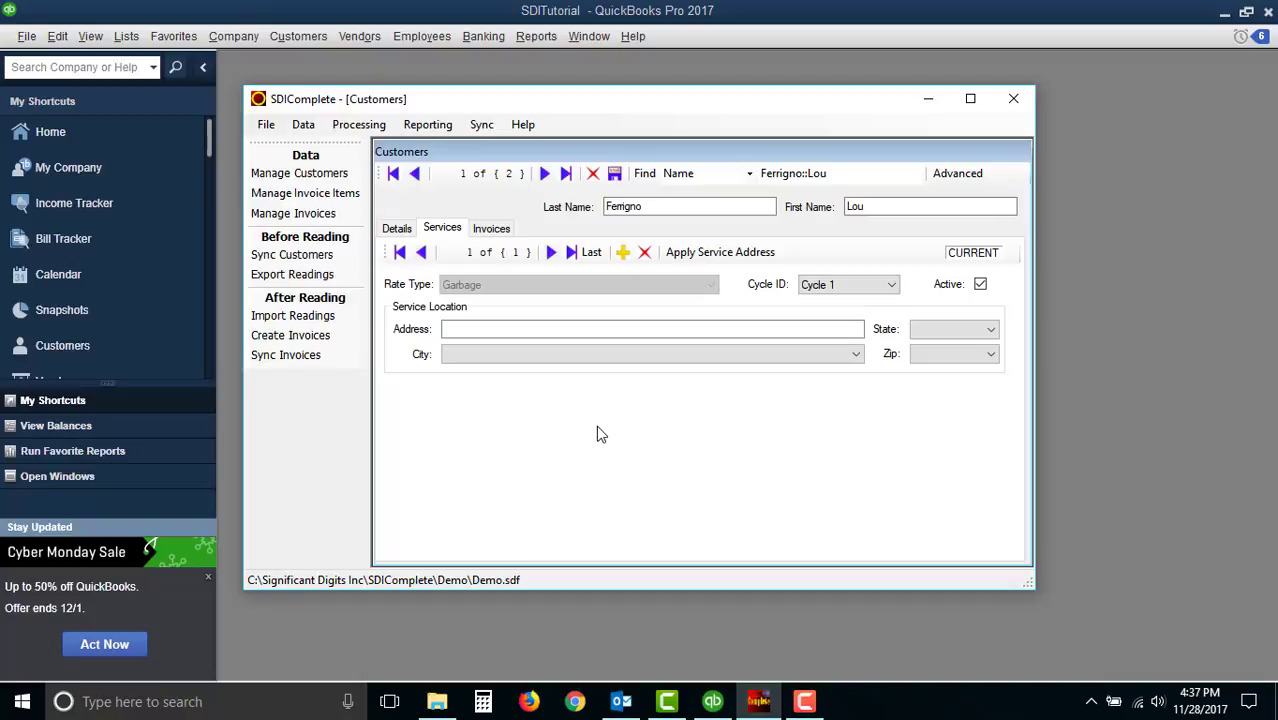
- Add a second customer service with rate type Metered Water and enter its service location address
click(624, 254)
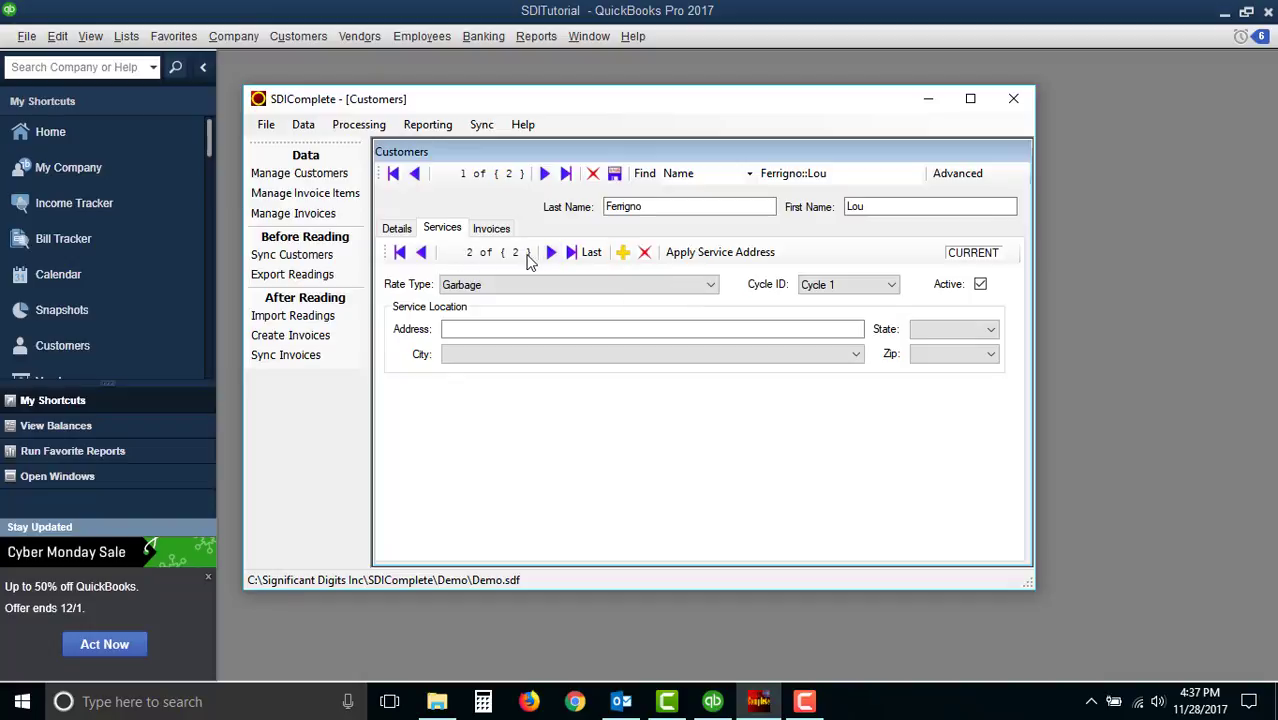
click(537, 284)
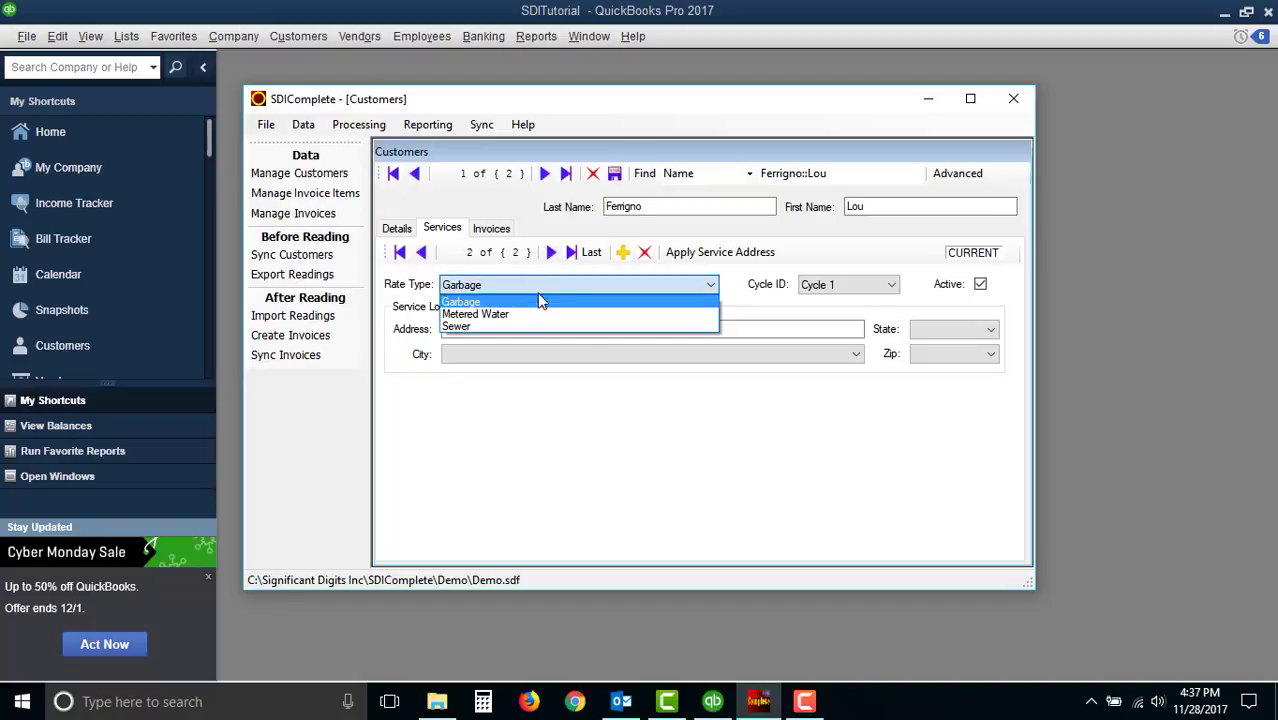
click(540, 315)
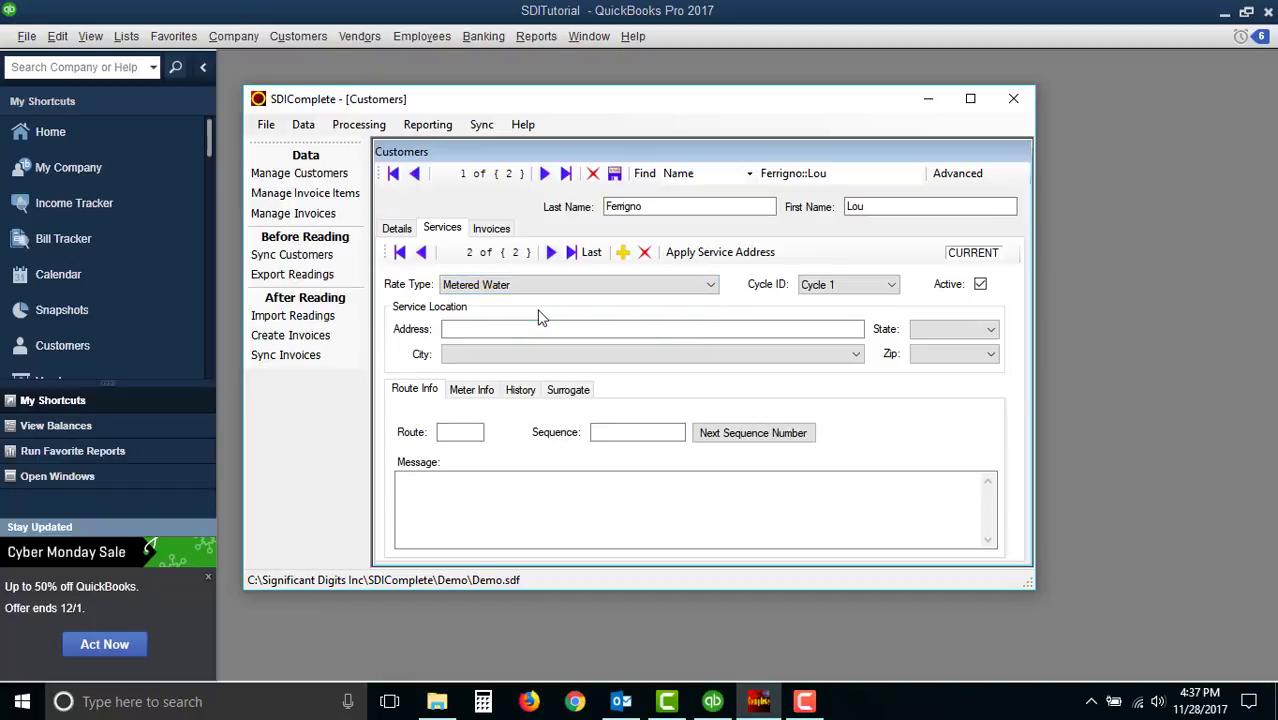
click(534, 329)
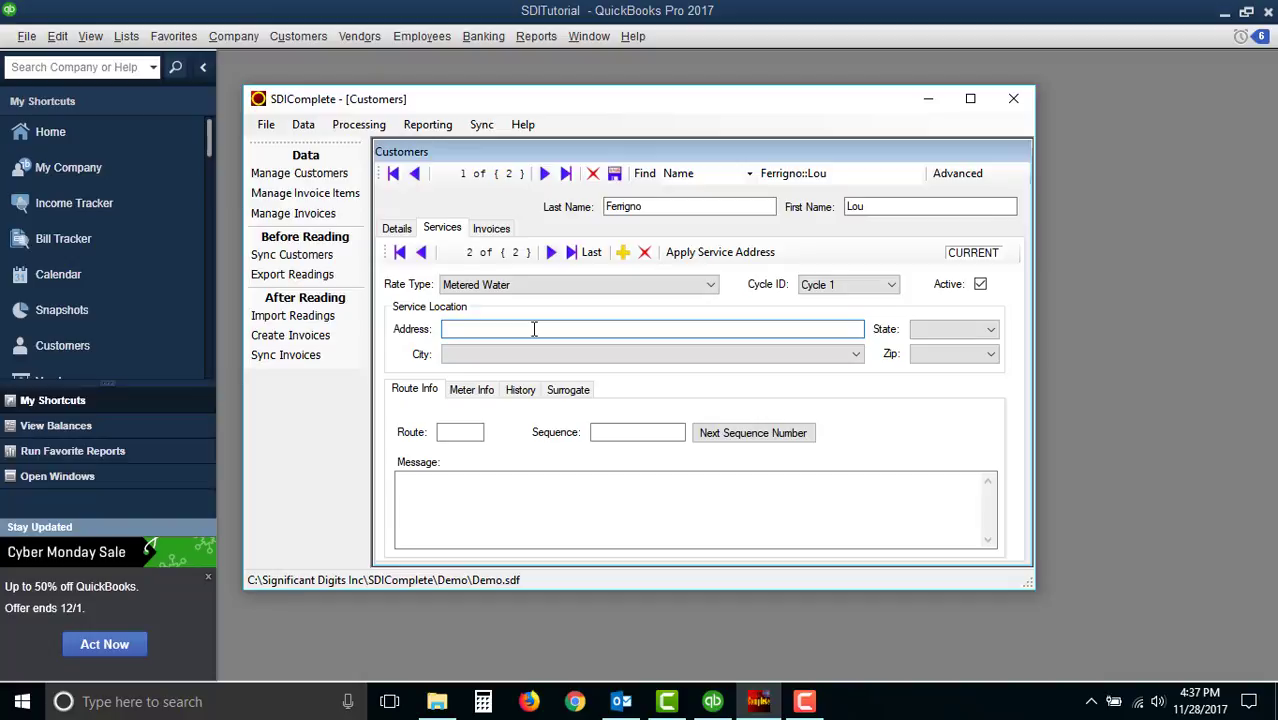
text(654 WhereMyMeterIs Rd)
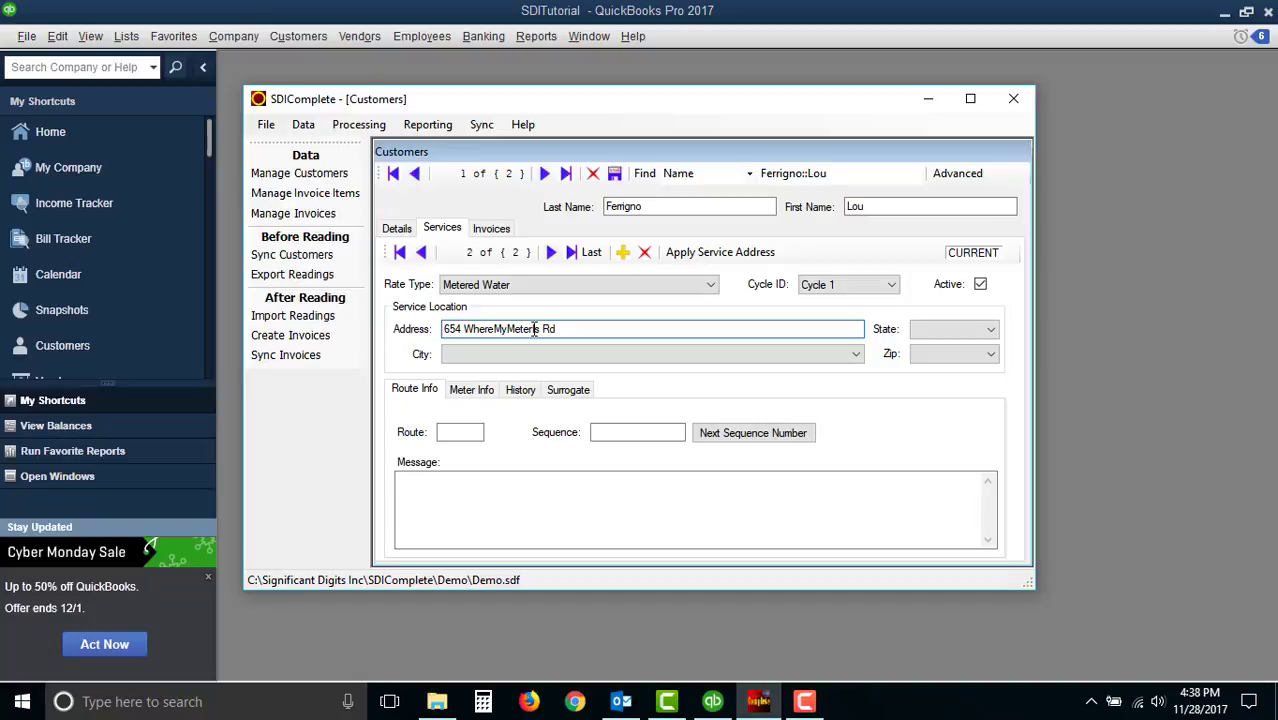
- Set the Metered Water service's route to 01 and generate the next sequence number
key(Tab)
click(465, 432)
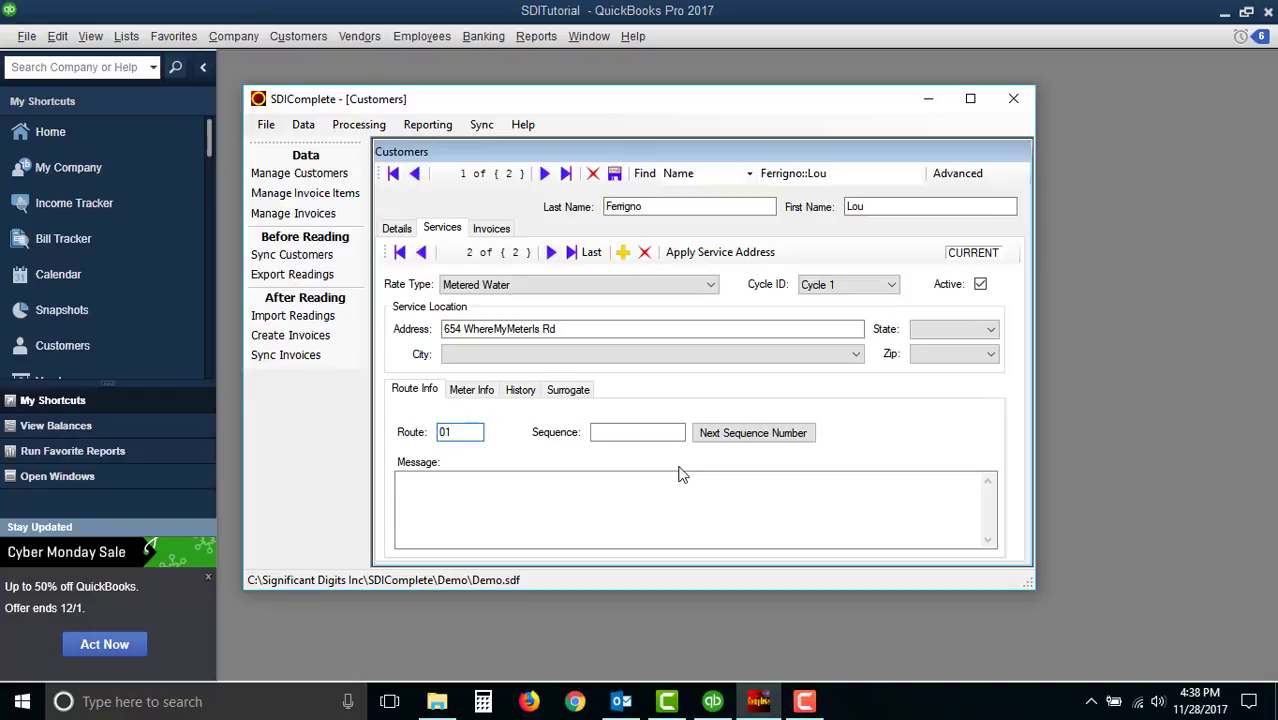
click(641, 432)
click(751, 438)
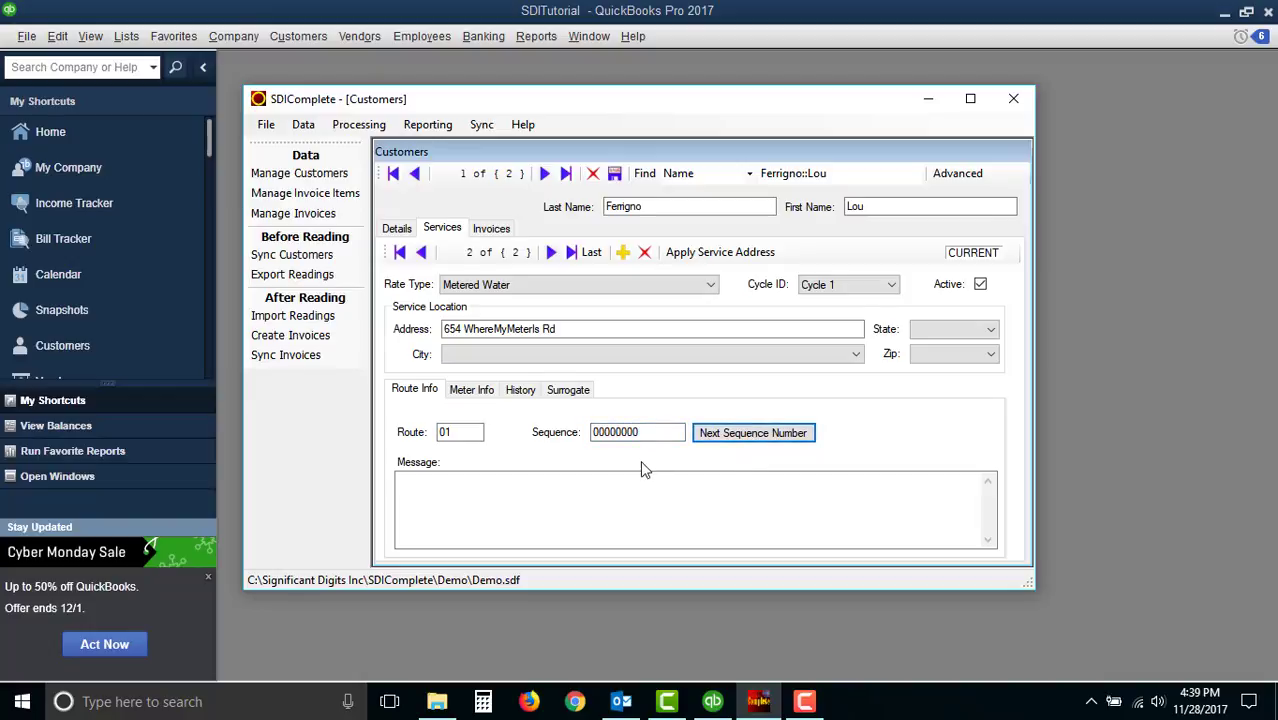
click(641, 432)
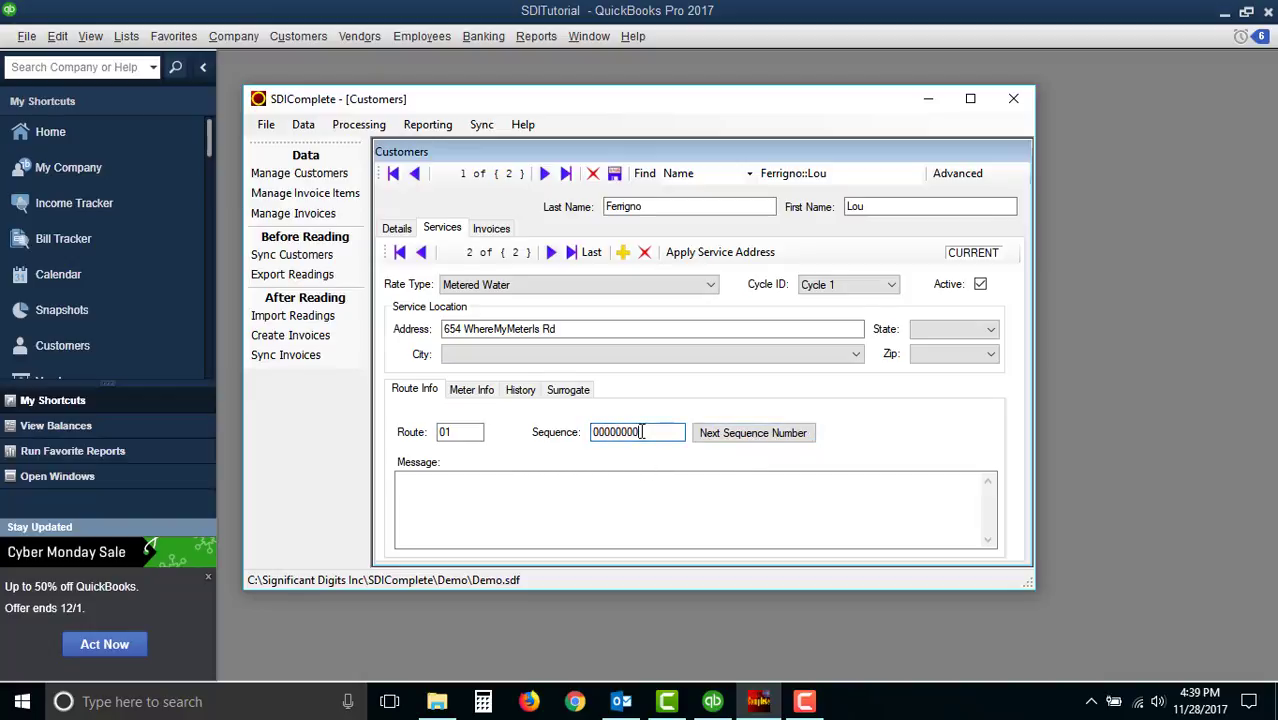
- Set the Metered Water service's sequence to 00000001 and enter 98712 as both the meter's Amr ID and Meter ID
key(BackSpace)
text(1)
click(486, 393)
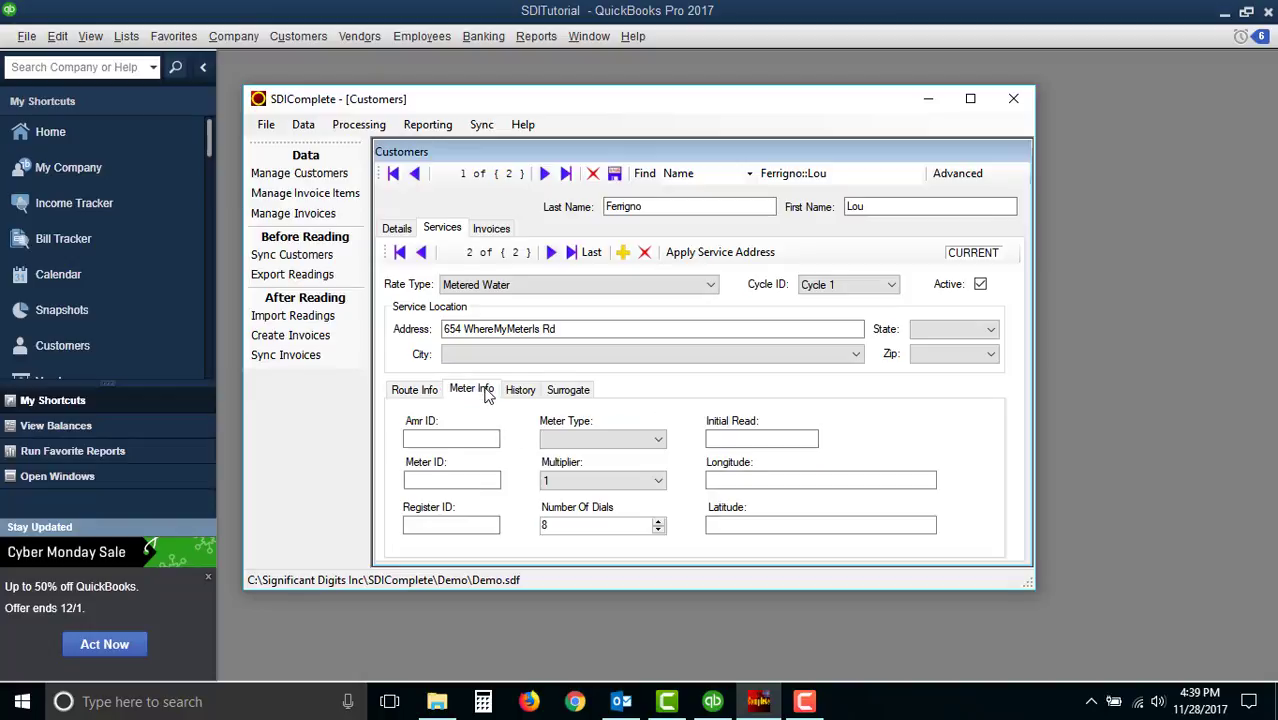
click(472, 440)
text(98712)
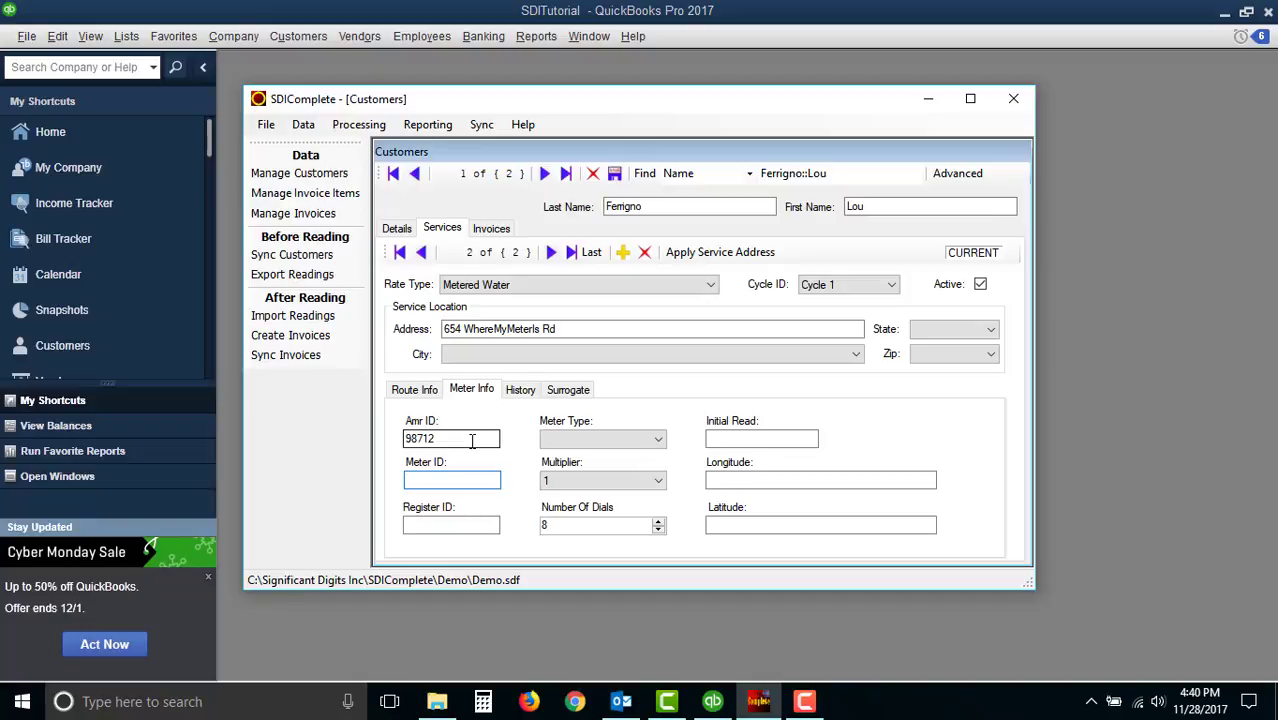
text(98712)
- Set the meter type to Visual and the initial read to 1200, keeping the multiplier at 1
click(657, 440)
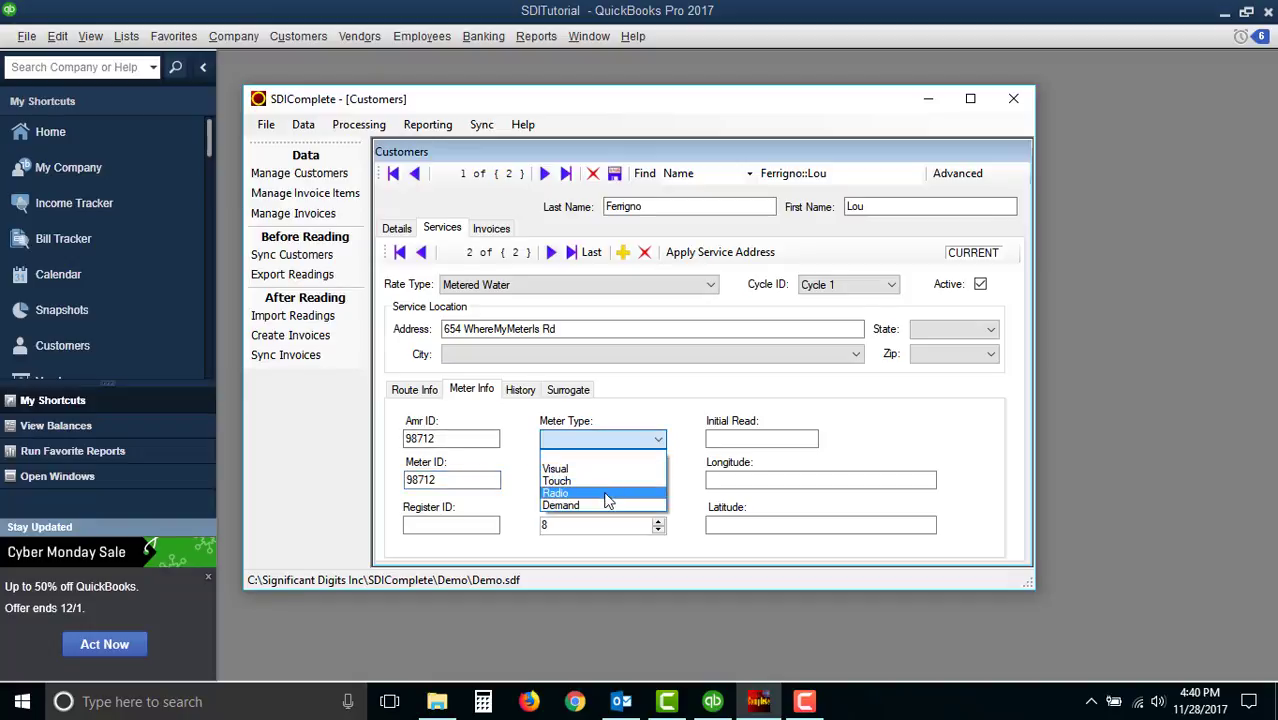
click(606, 469)
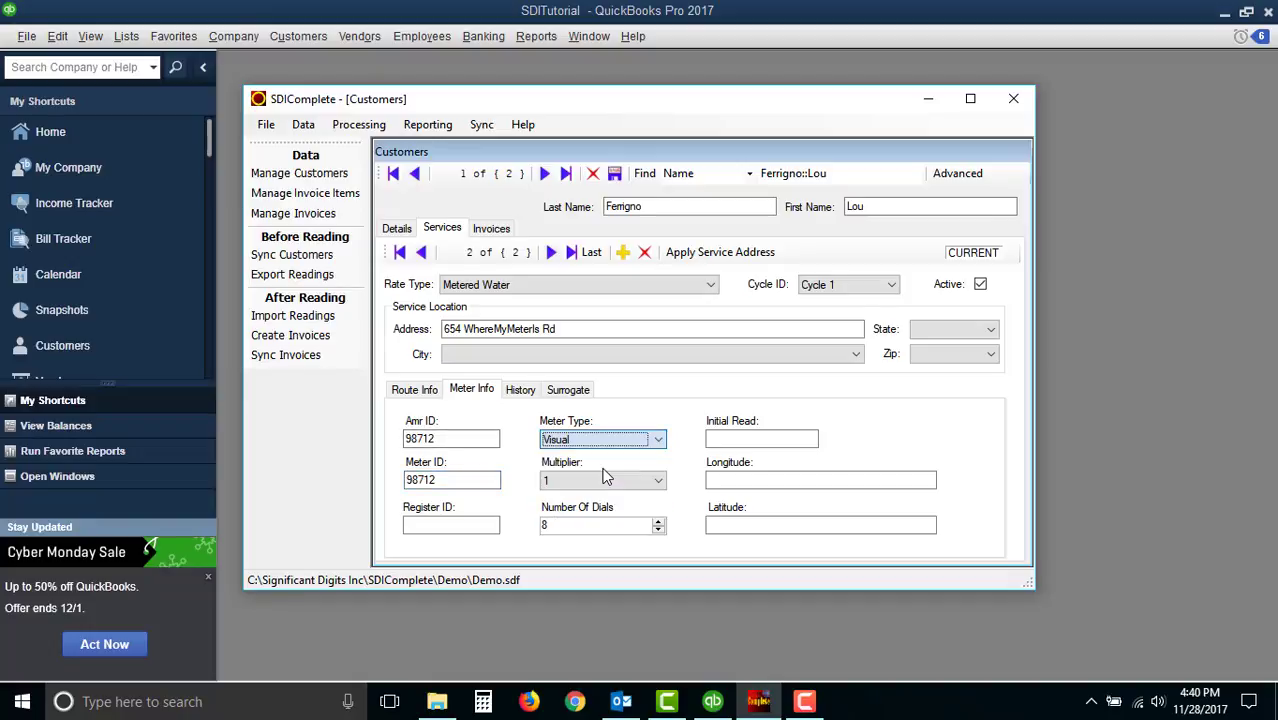
click(659, 482)
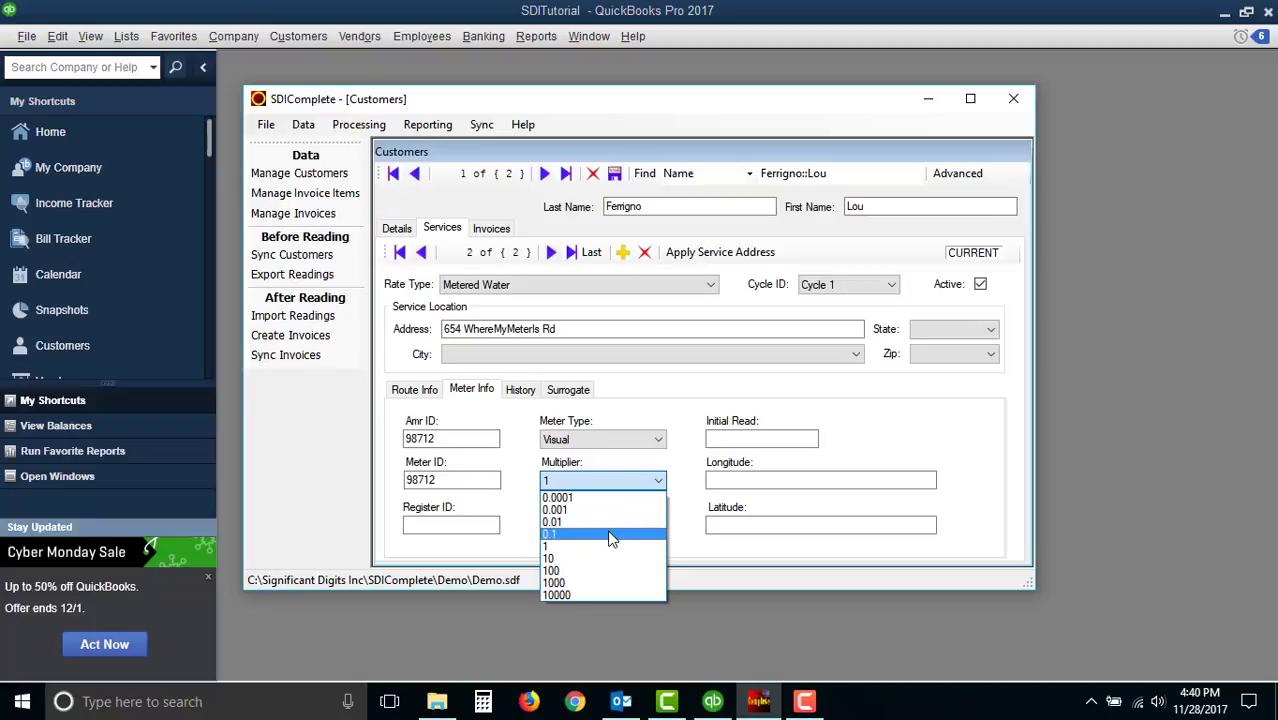
click(686, 497)
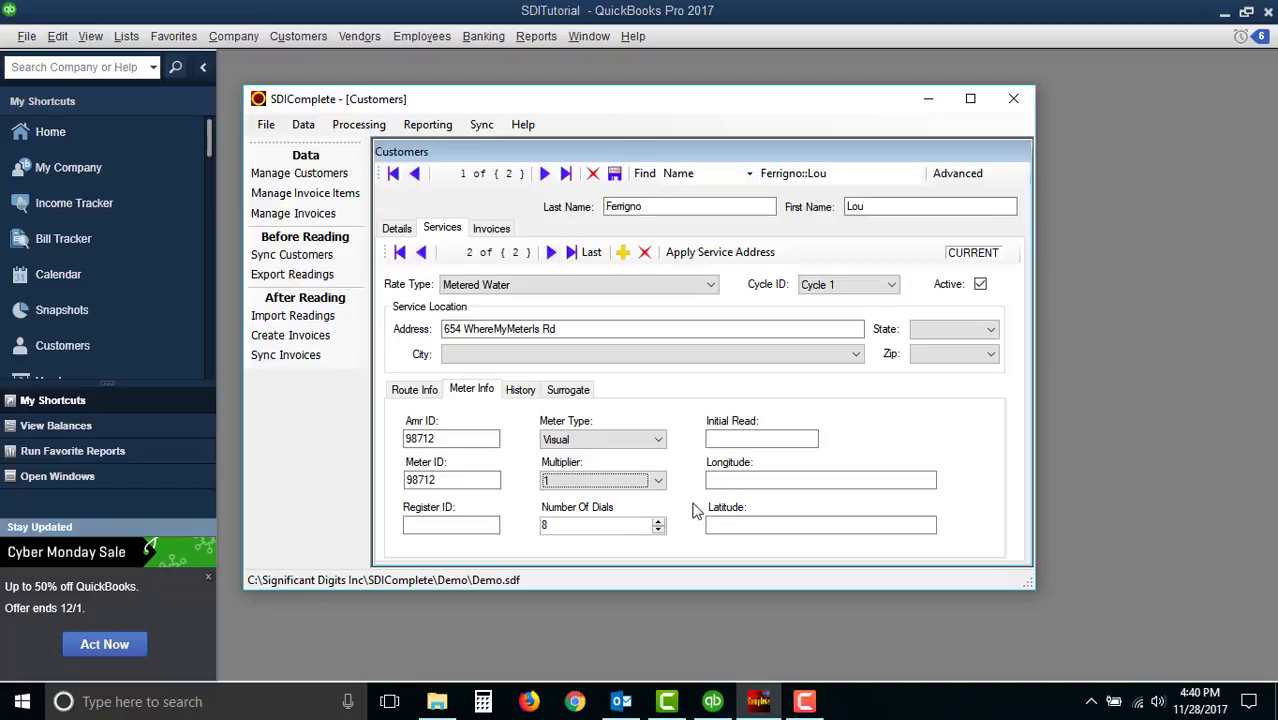
click(736, 438)
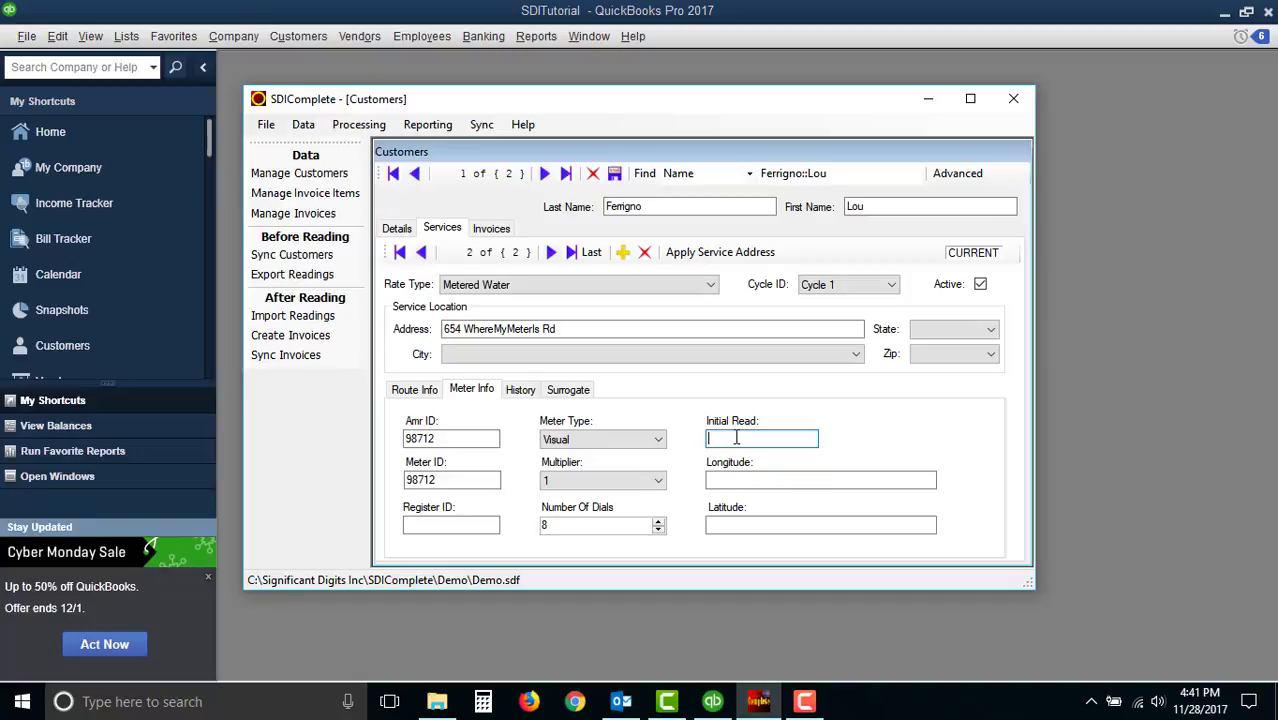
text(1200)
- Review the History and Surrogate tabs of the service, then save the customer record
click(521, 391)
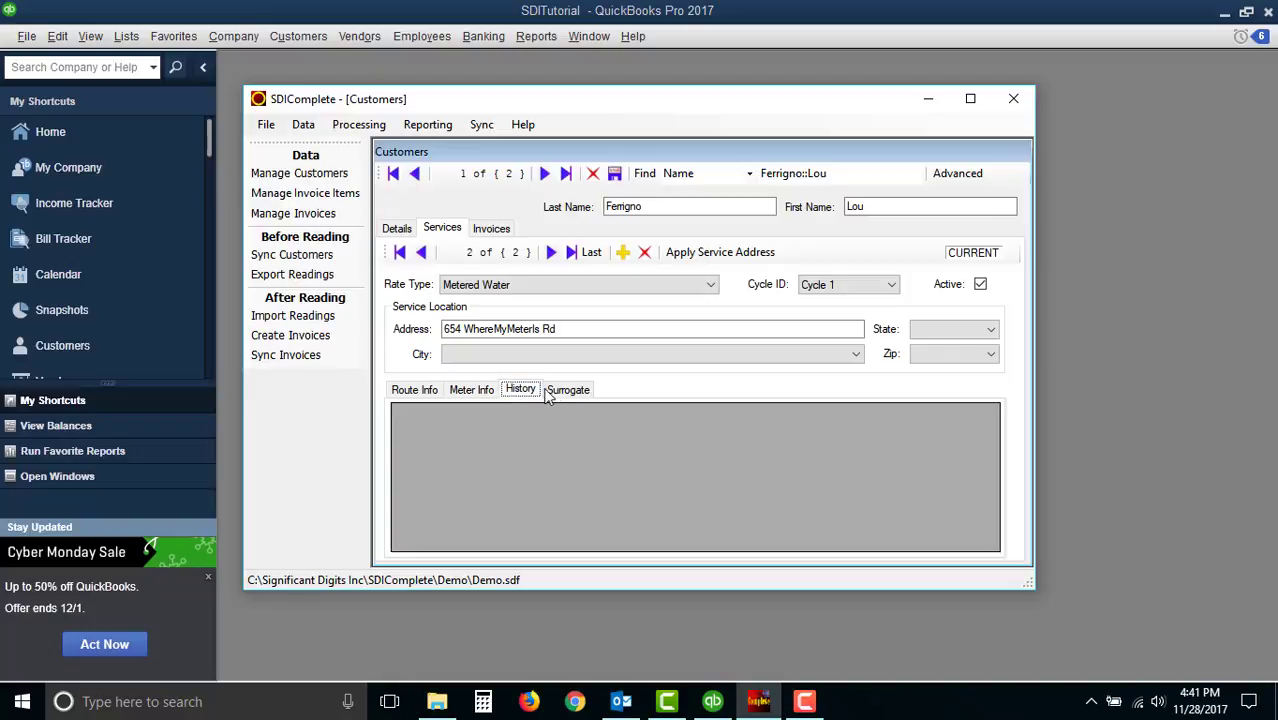
click(565, 395)
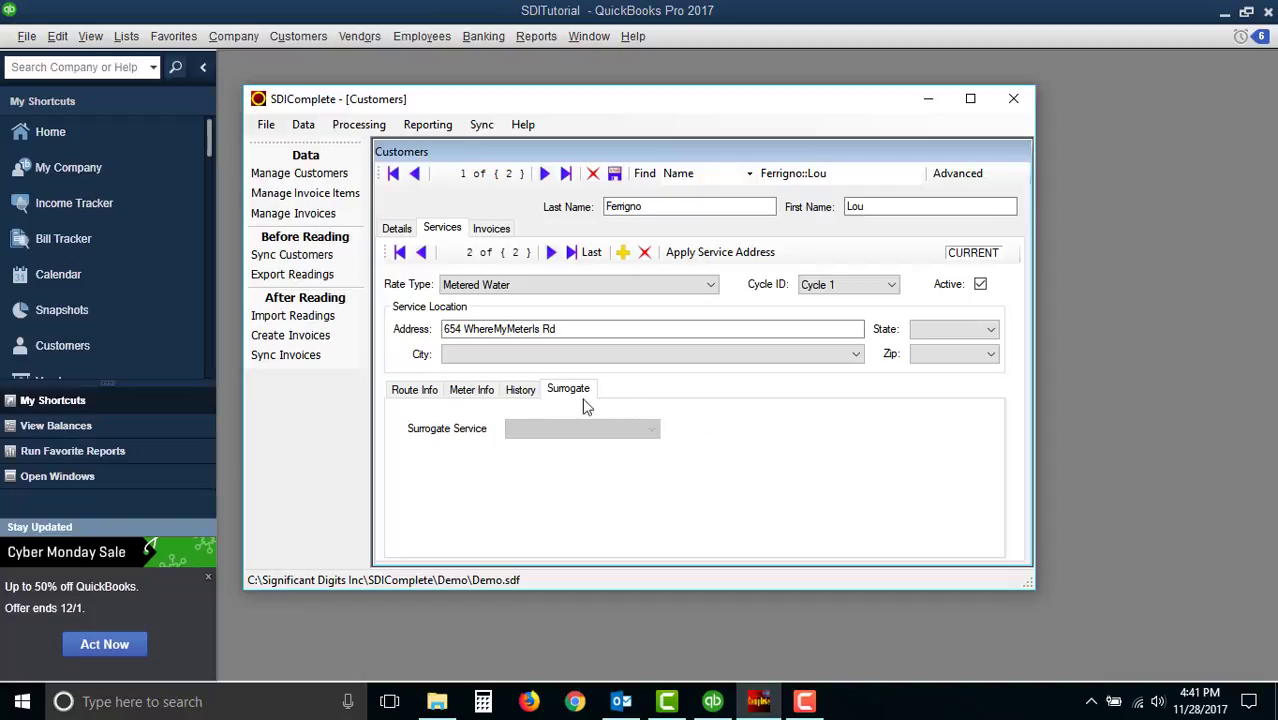
click(471, 393)
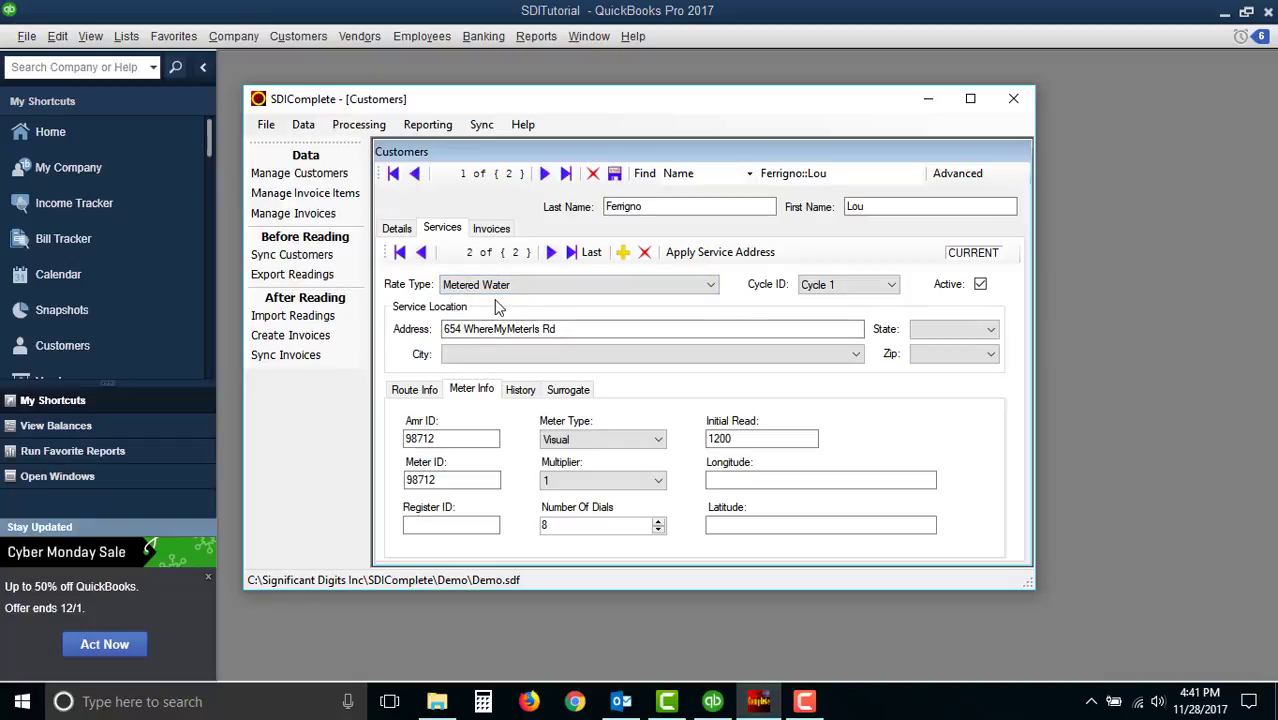
click(615, 175)
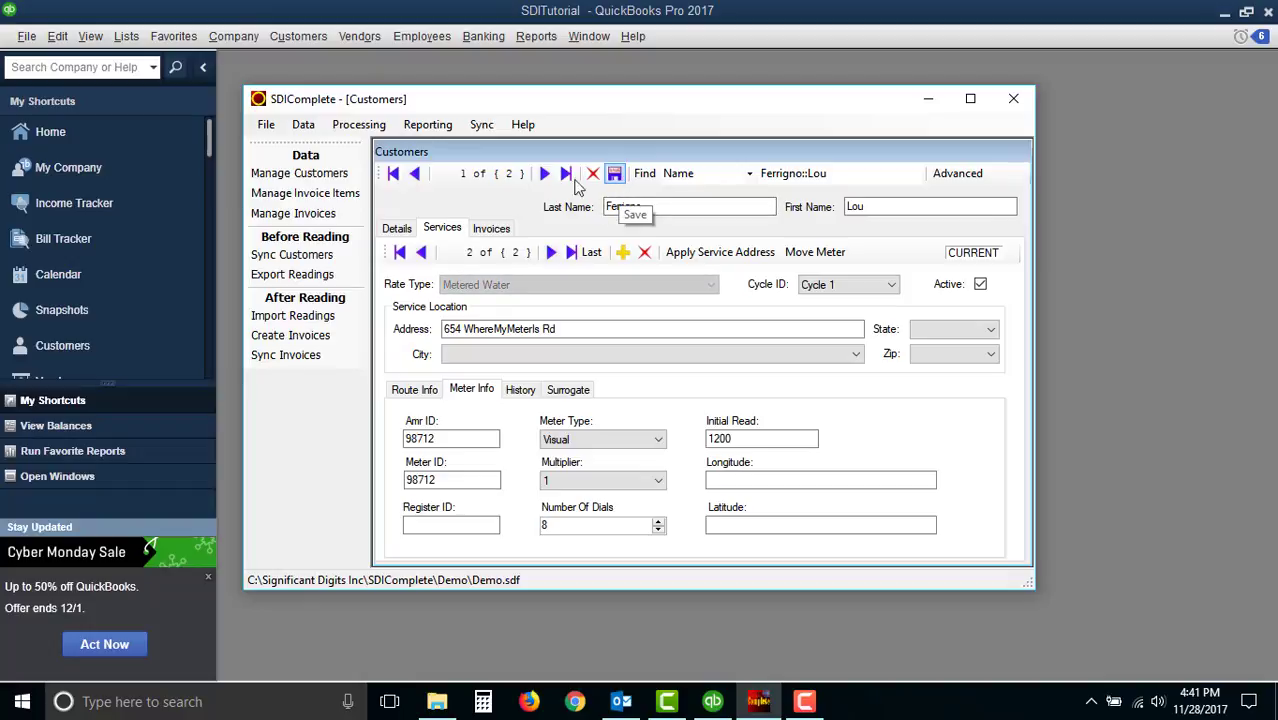
- Step through the customer's services and add a third service with rate type Sewer
click(421, 252)
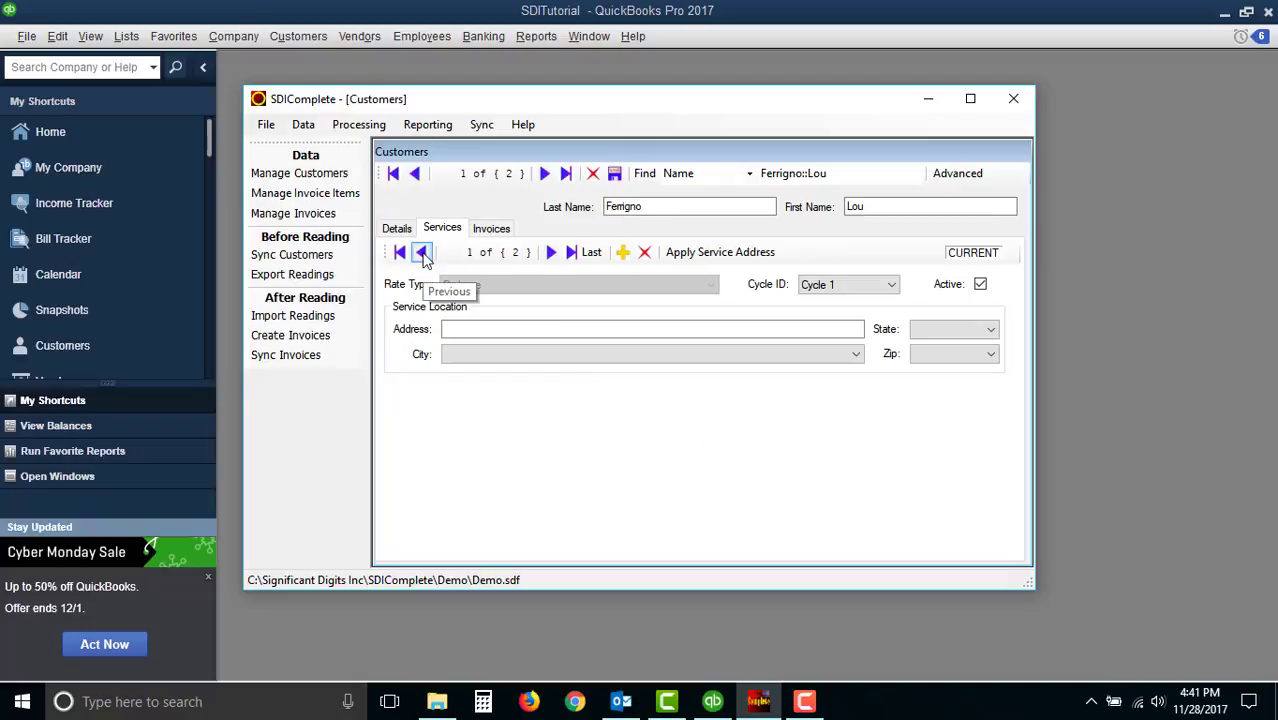
click(551, 253)
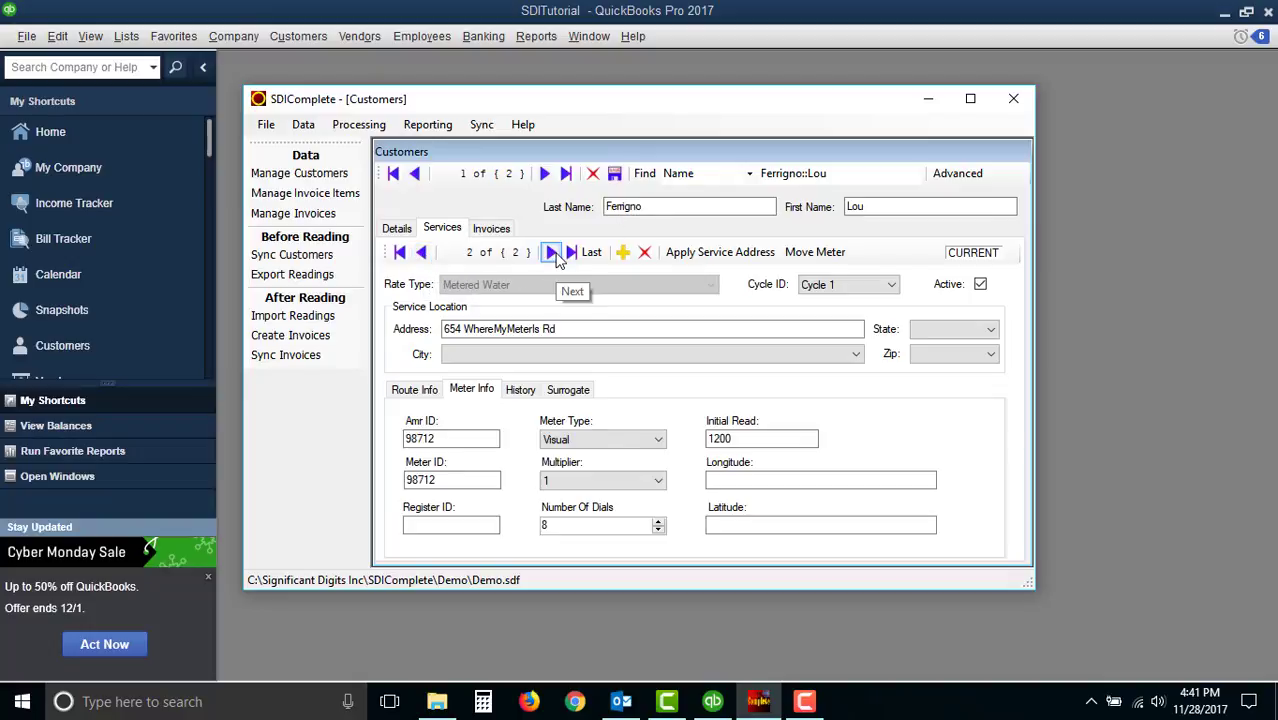
click(623, 253)
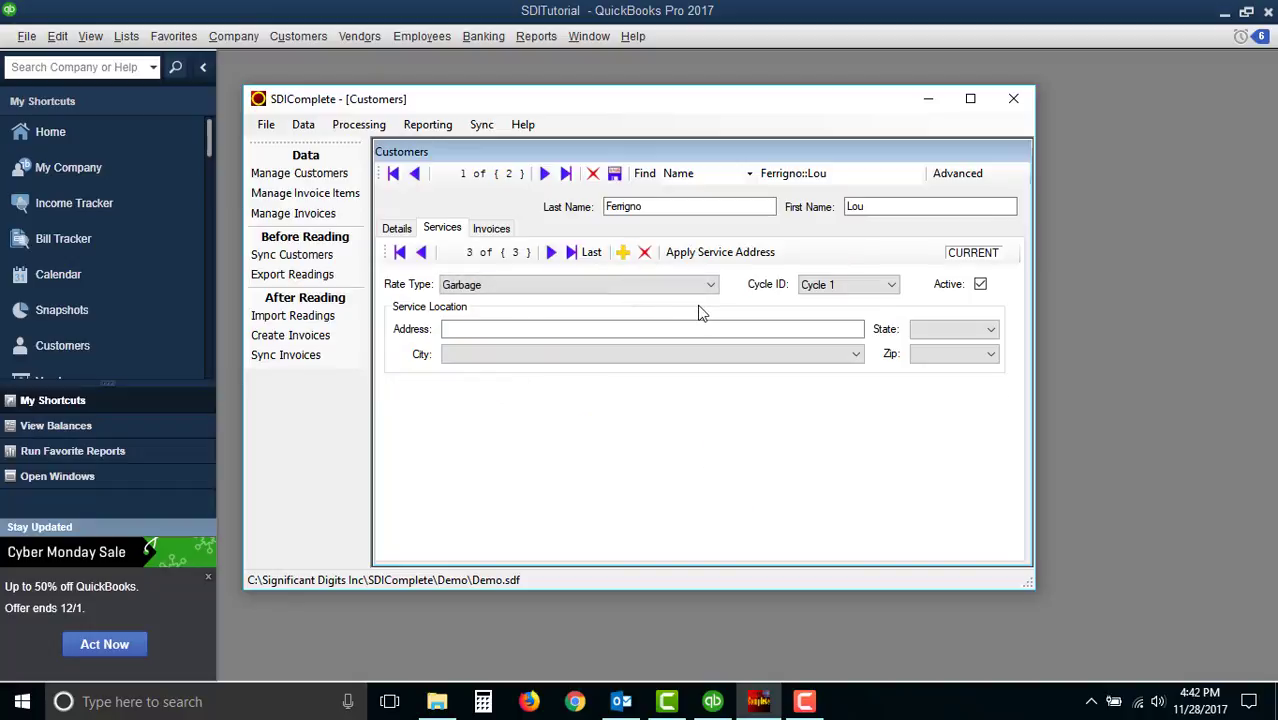
click(518, 285)
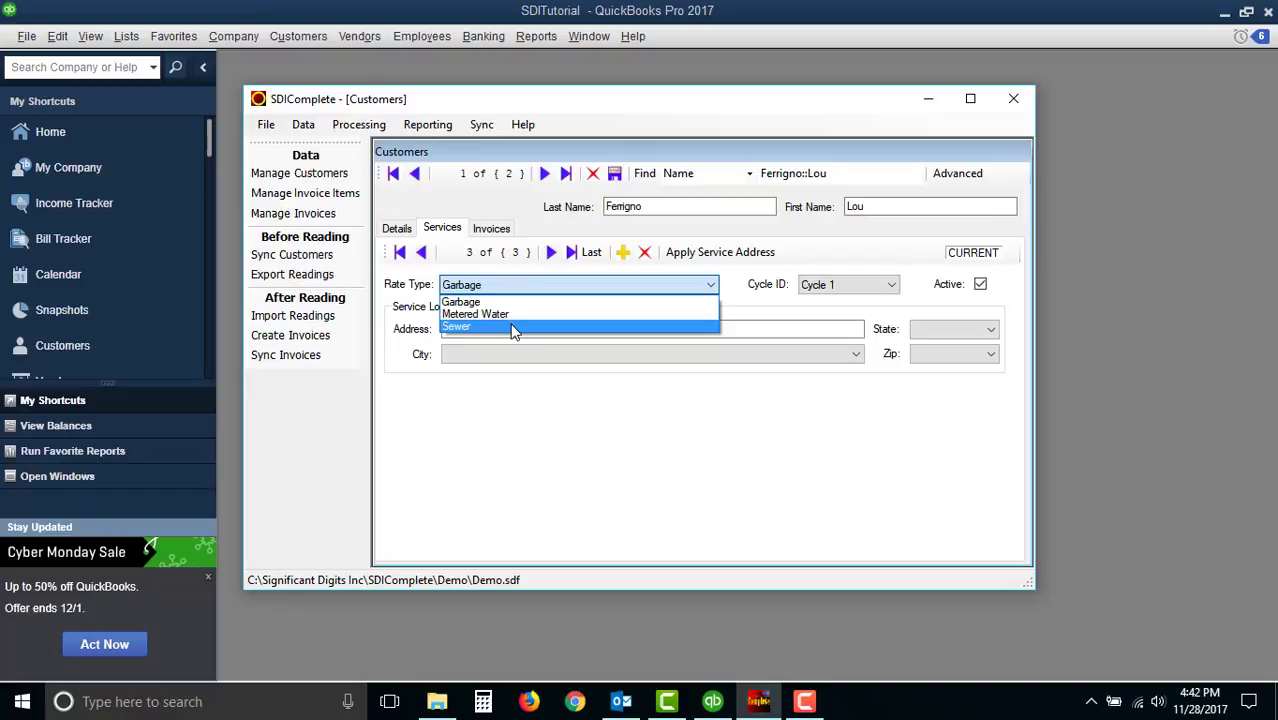
click(512, 327)
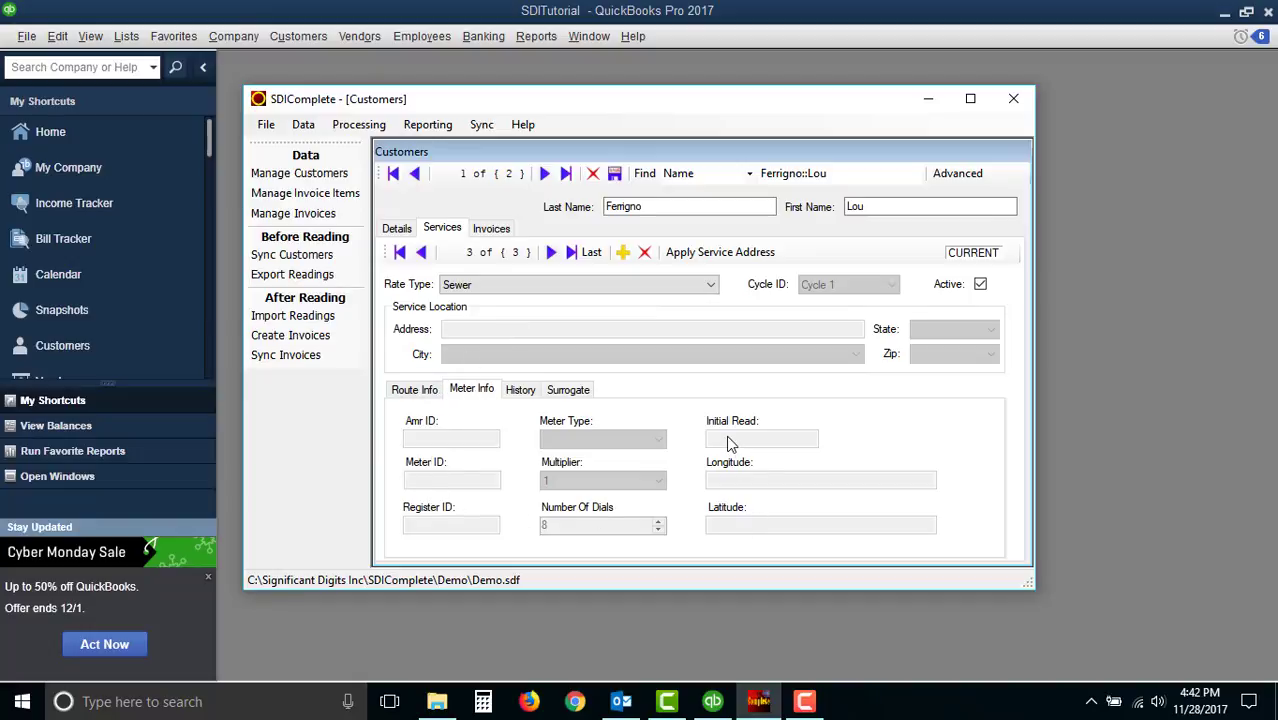
- Set the Sewer service's surrogate service to the 98712 meter
click(427, 396)
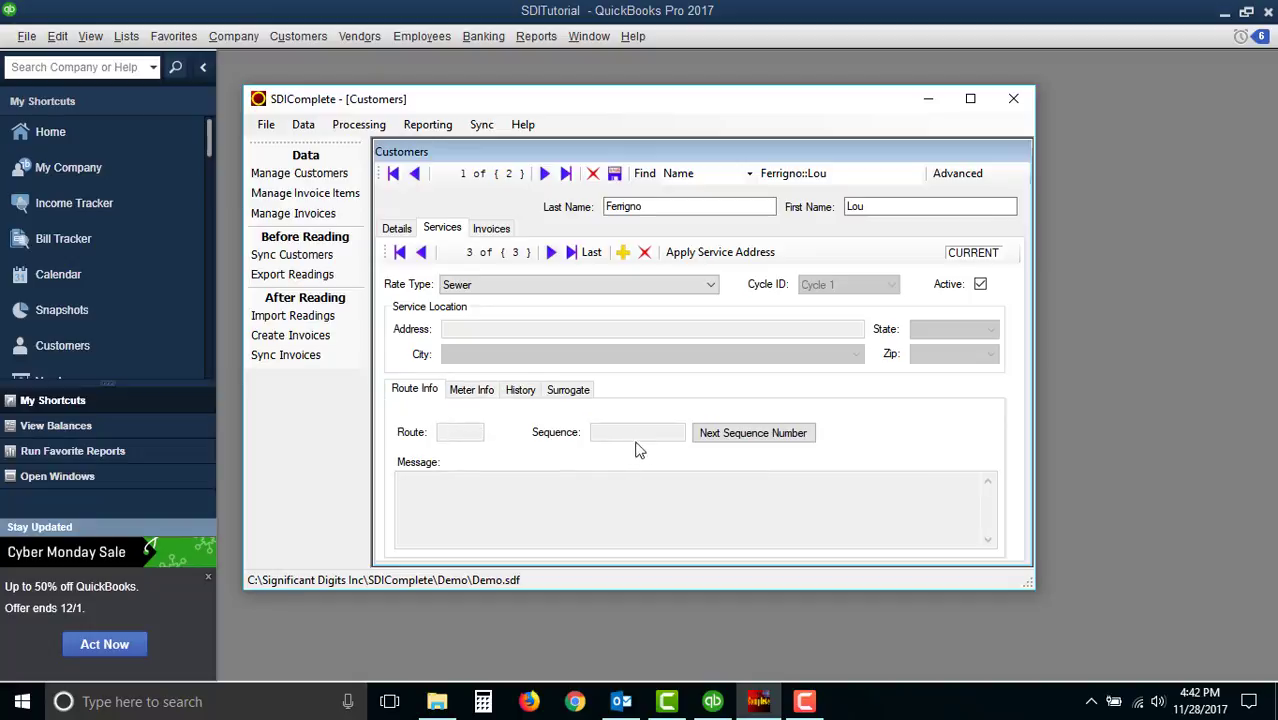
click(571, 398)
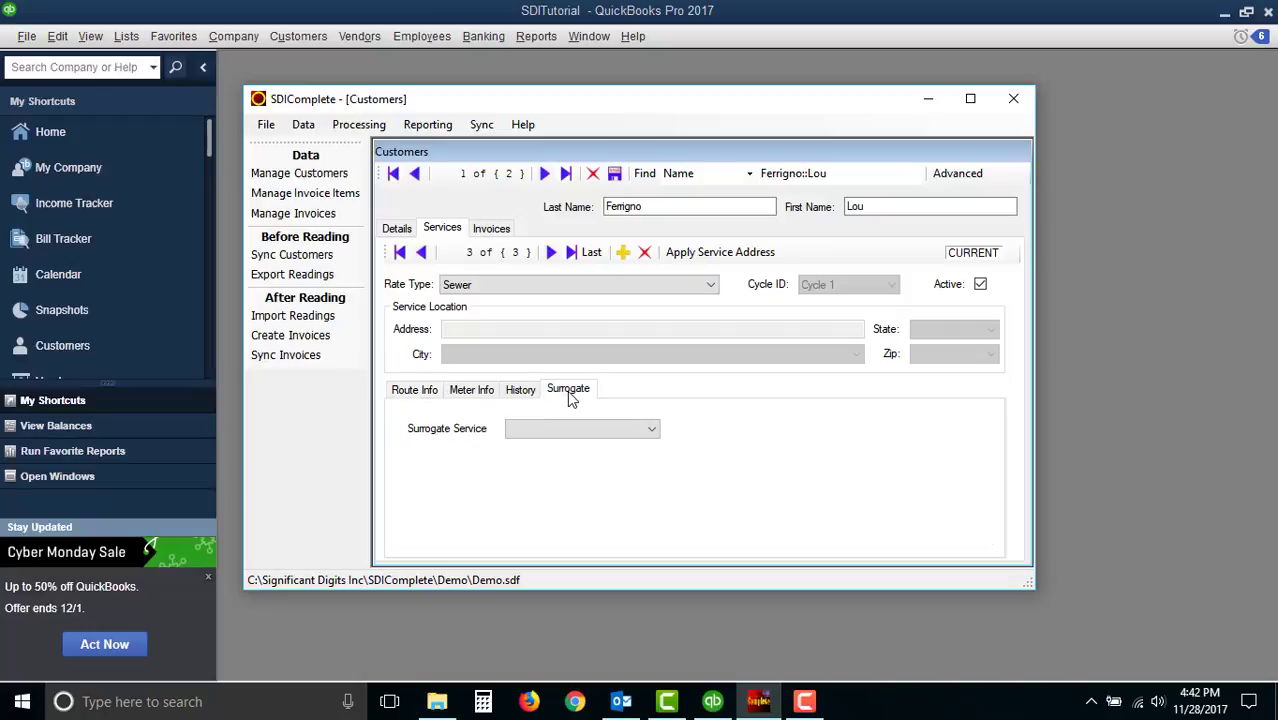
click(654, 430)
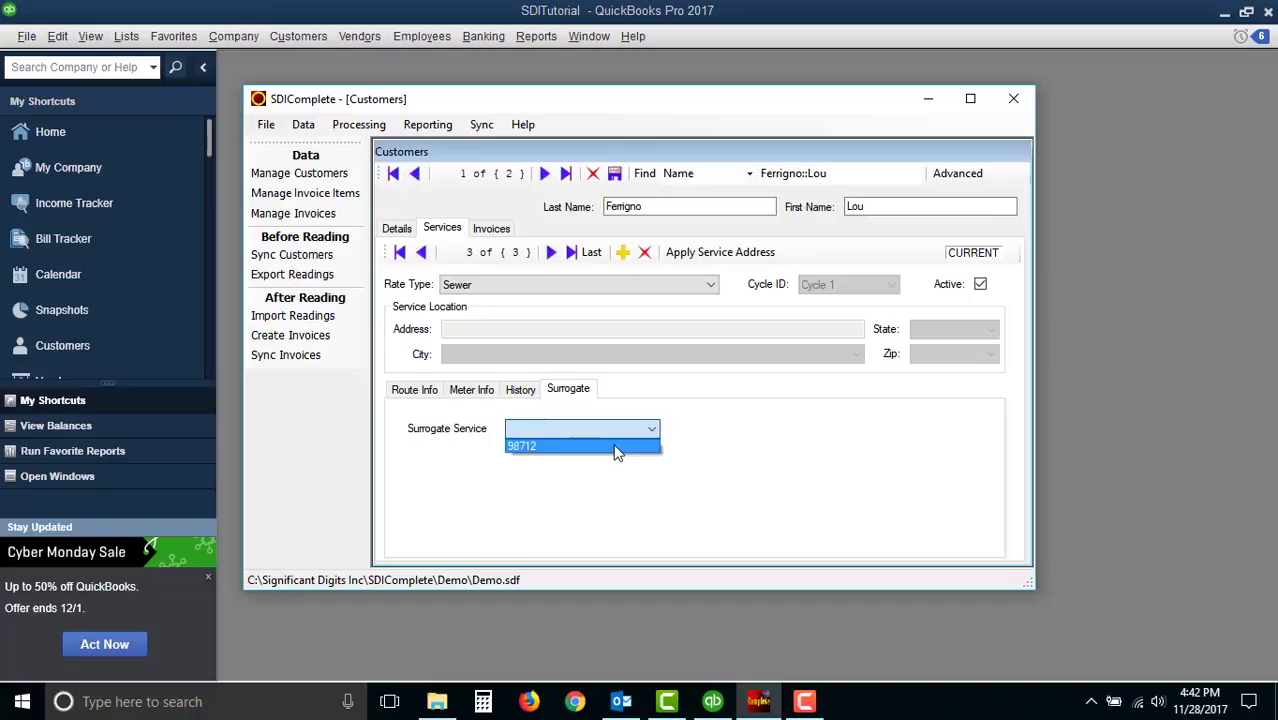
click(617, 450)
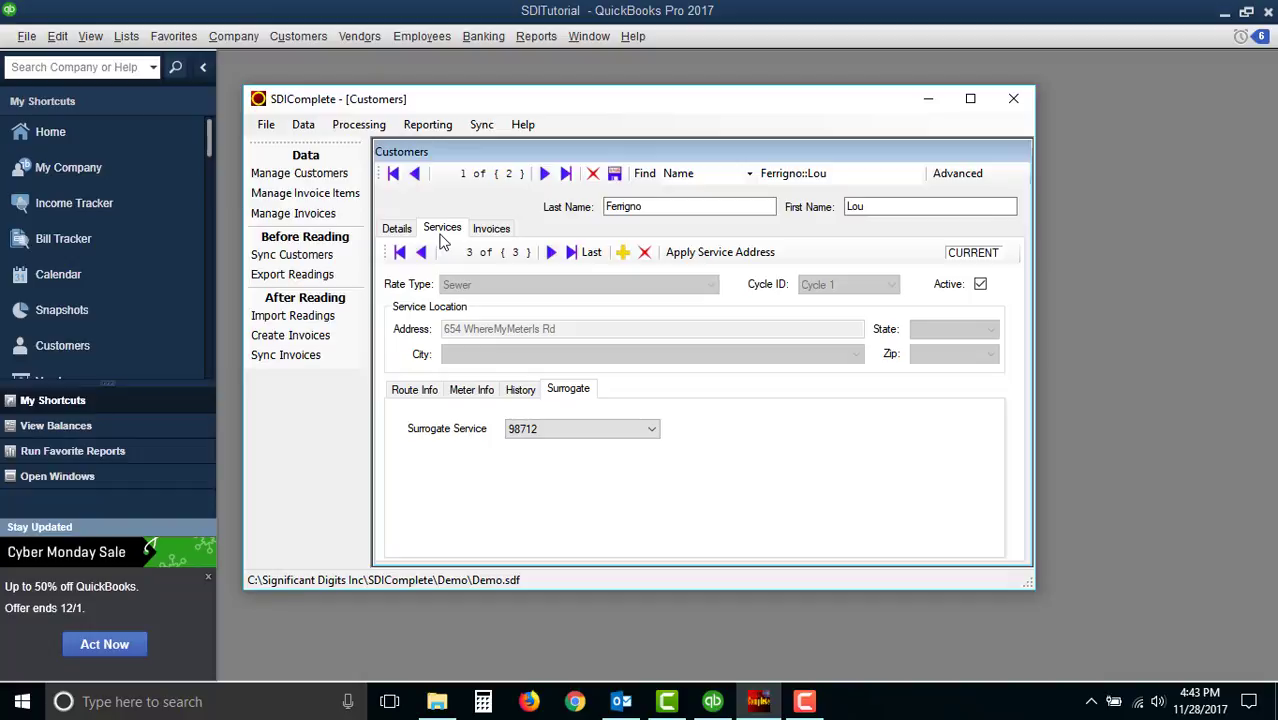
- Move to the second customer and add a new service with rate type Metered Water
click(545, 176)
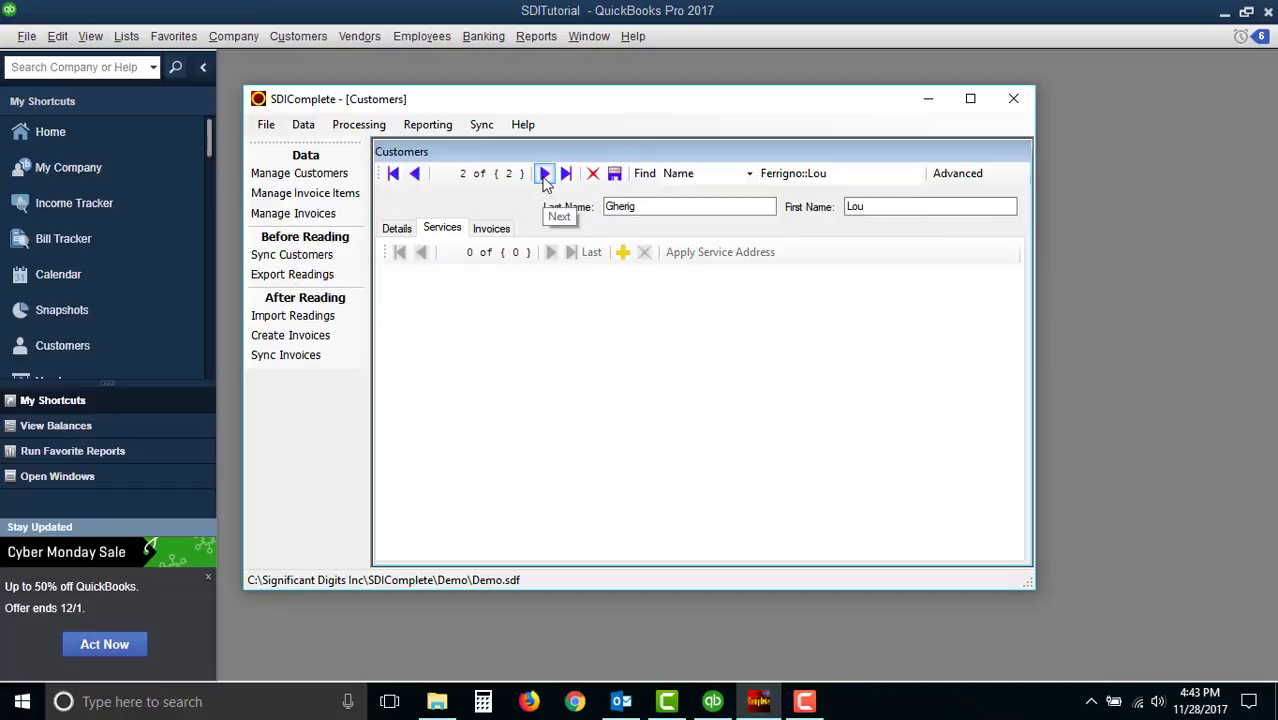
click(403, 229)
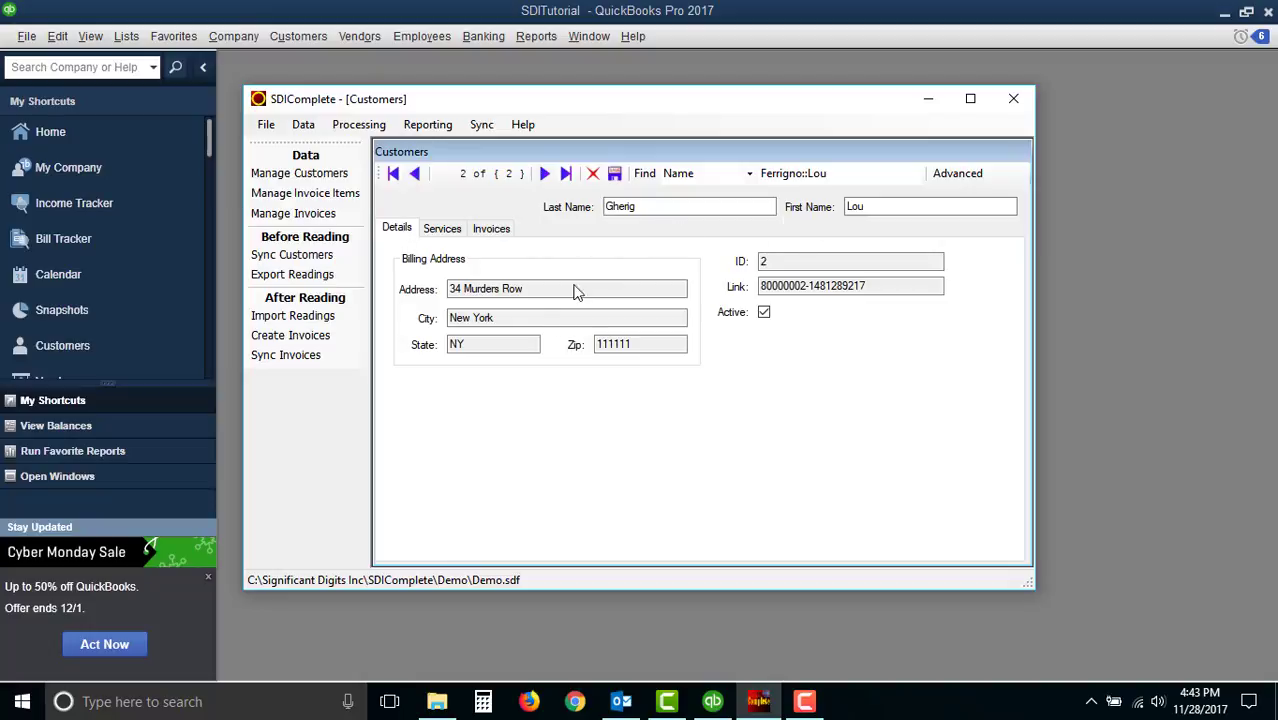
click(445, 229)
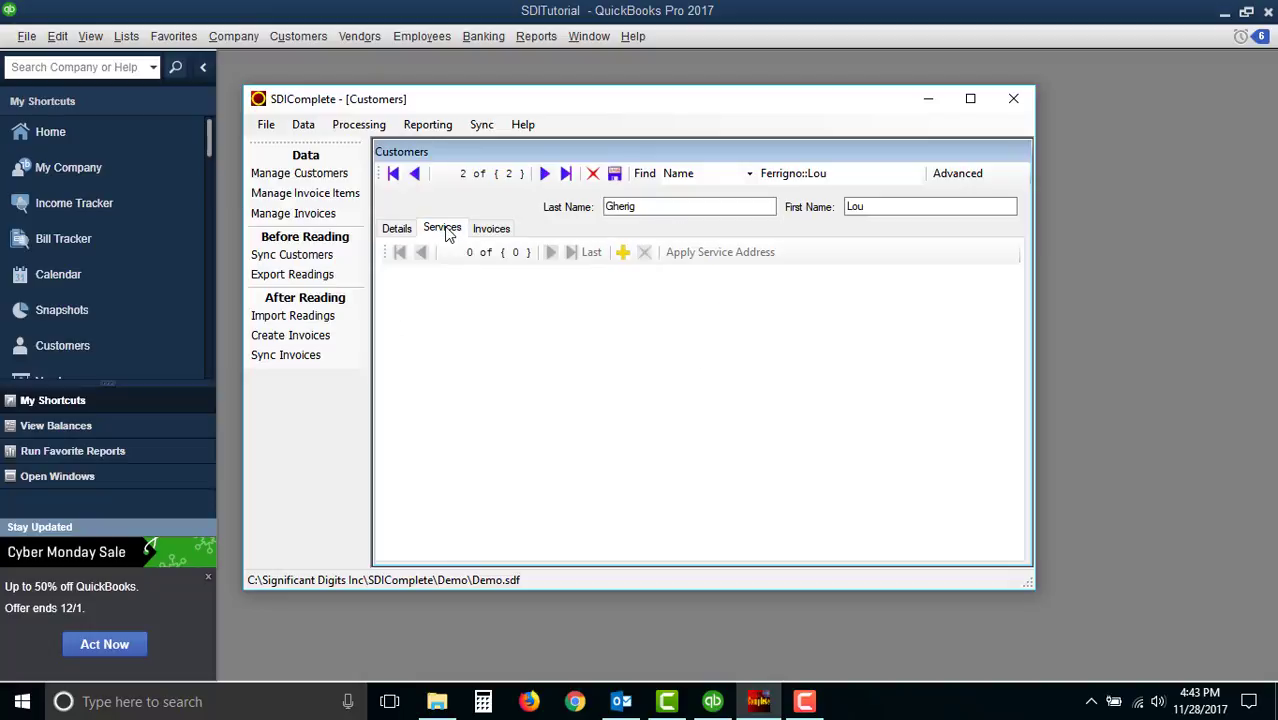
click(623, 255)
click(688, 287)
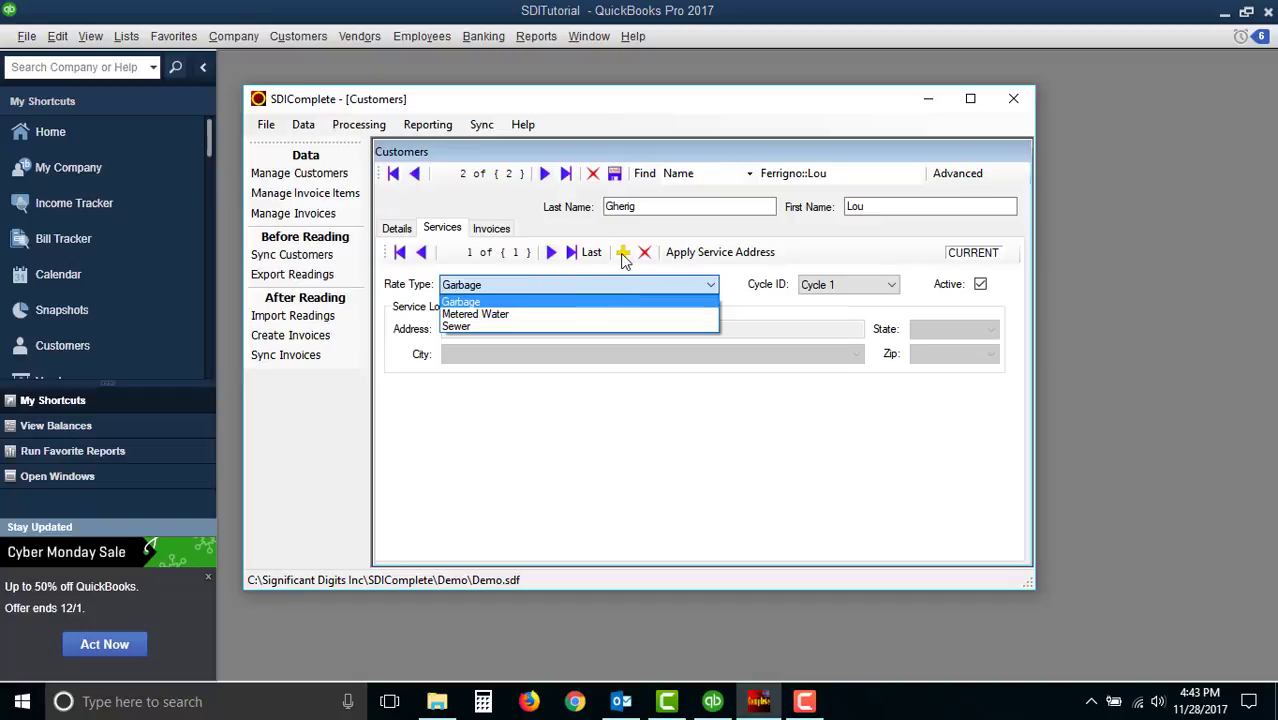
click(501, 314)
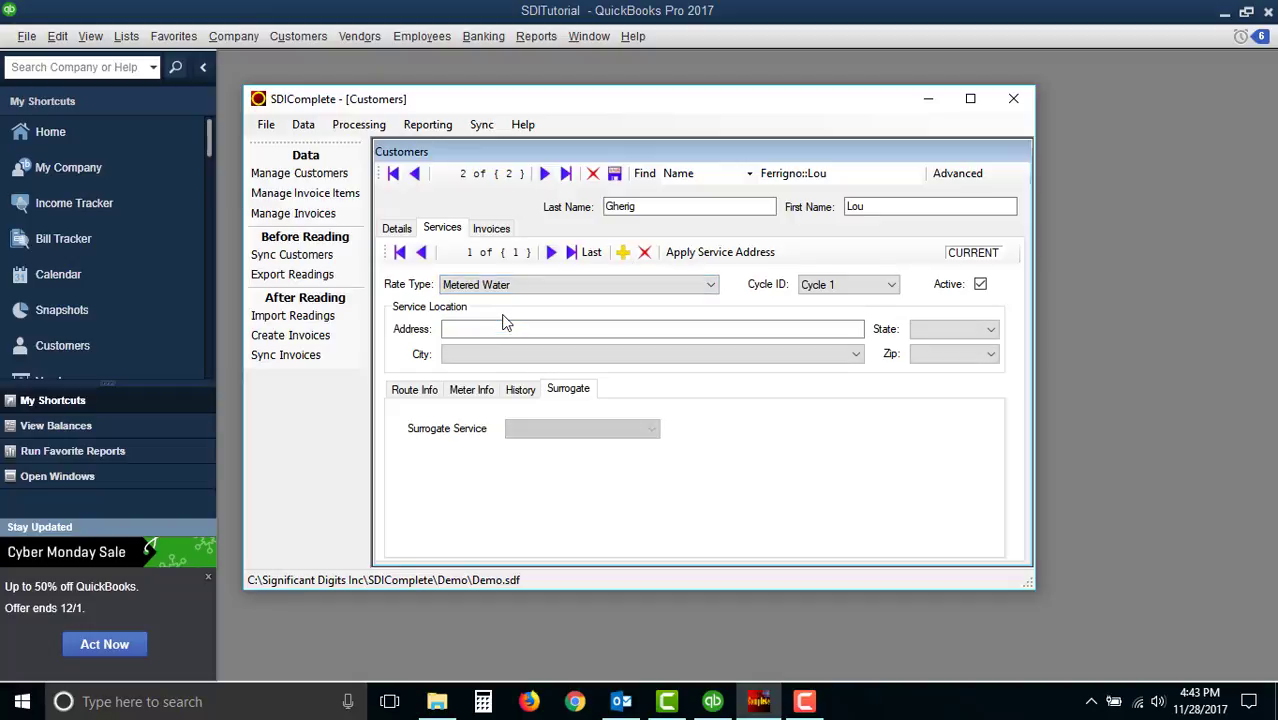
- Enter the service location address for the second customer's Metered Water service
click(505, 330)
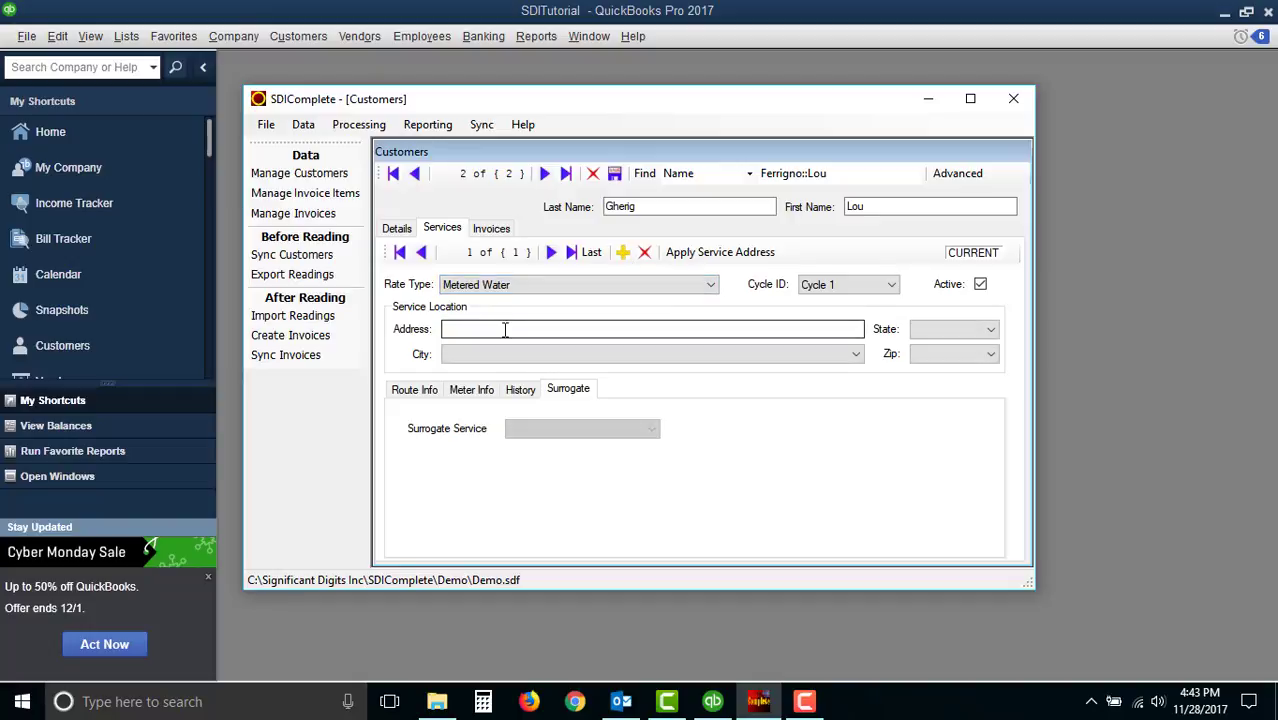
text(3)
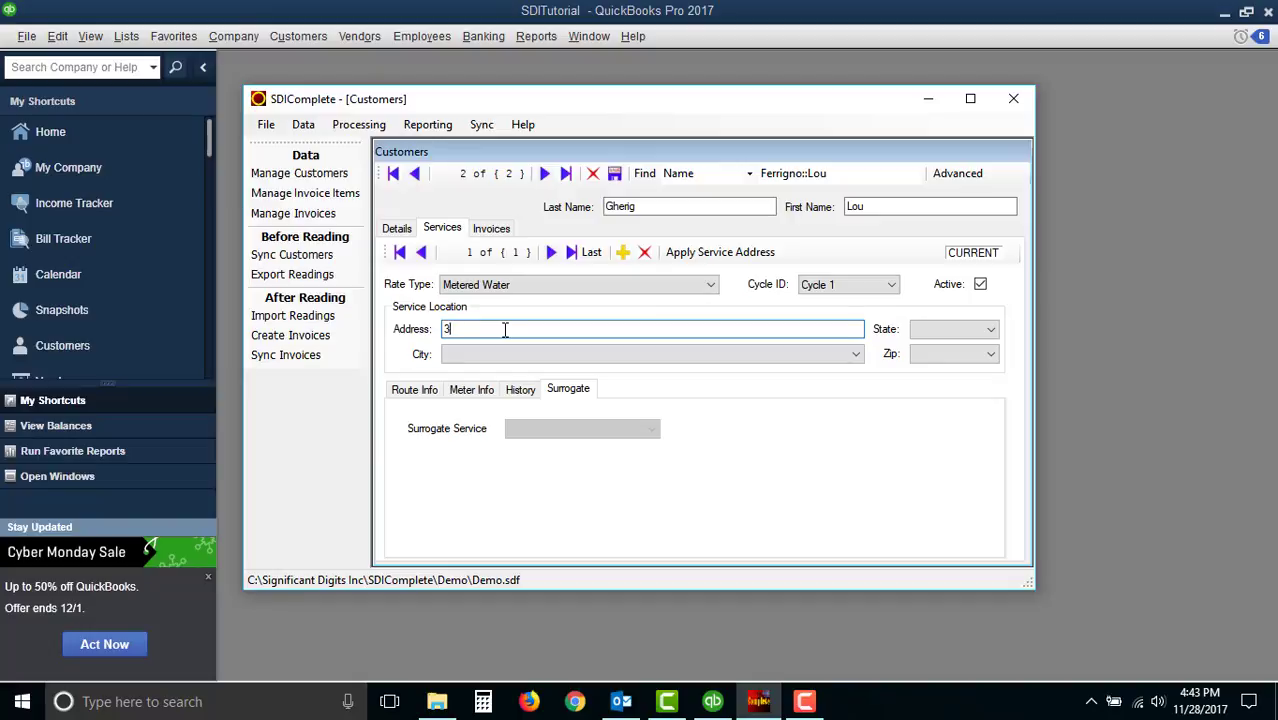
text(4 Murders Row)
- Set the service's route to 01 and generate the next sequence number
click(416, 389)
click(449, 432)
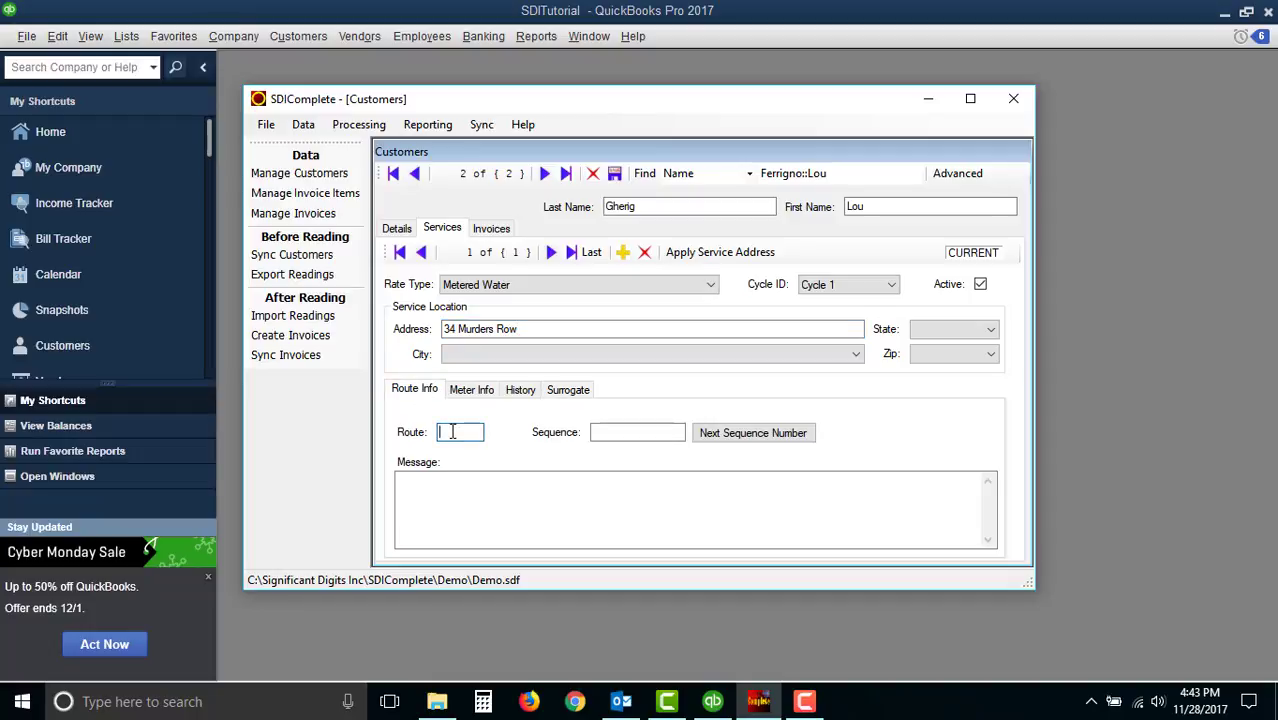
text(01)
click(690, 504)
click(755, 441)
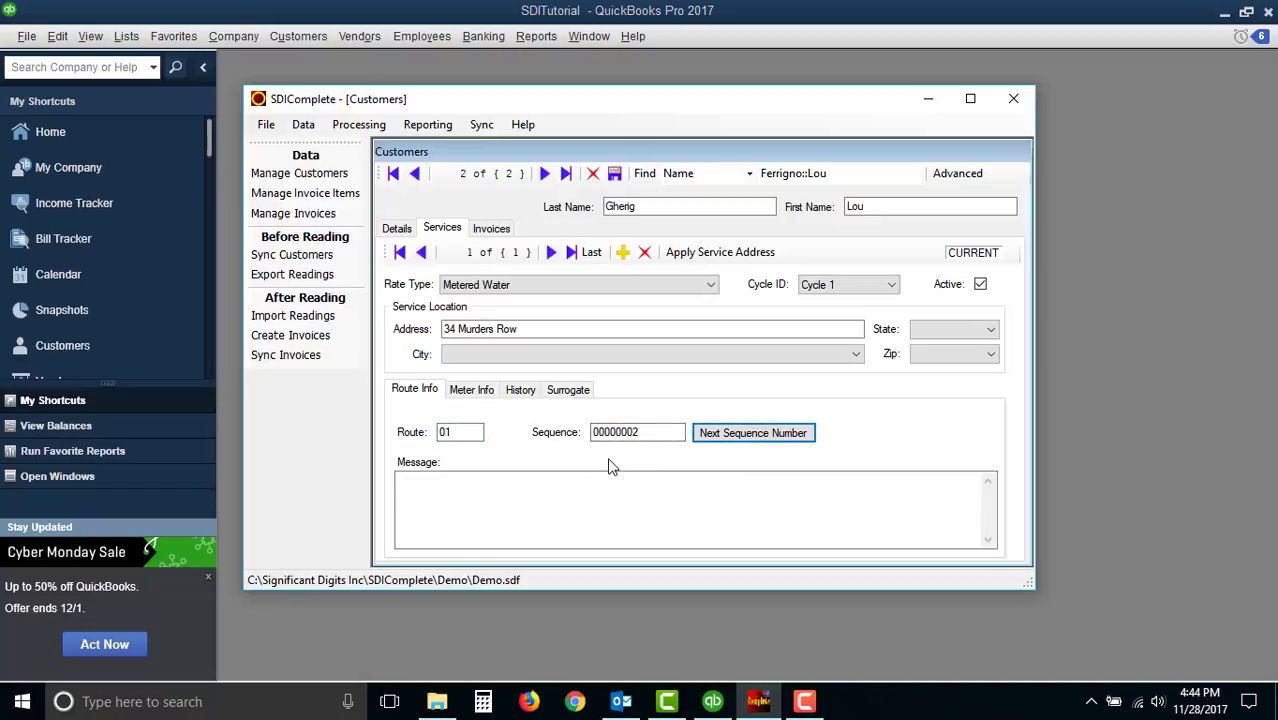
- Enter 43267 as both the Amr ID and Meter ID of the second customer's meter
click(481, 394)
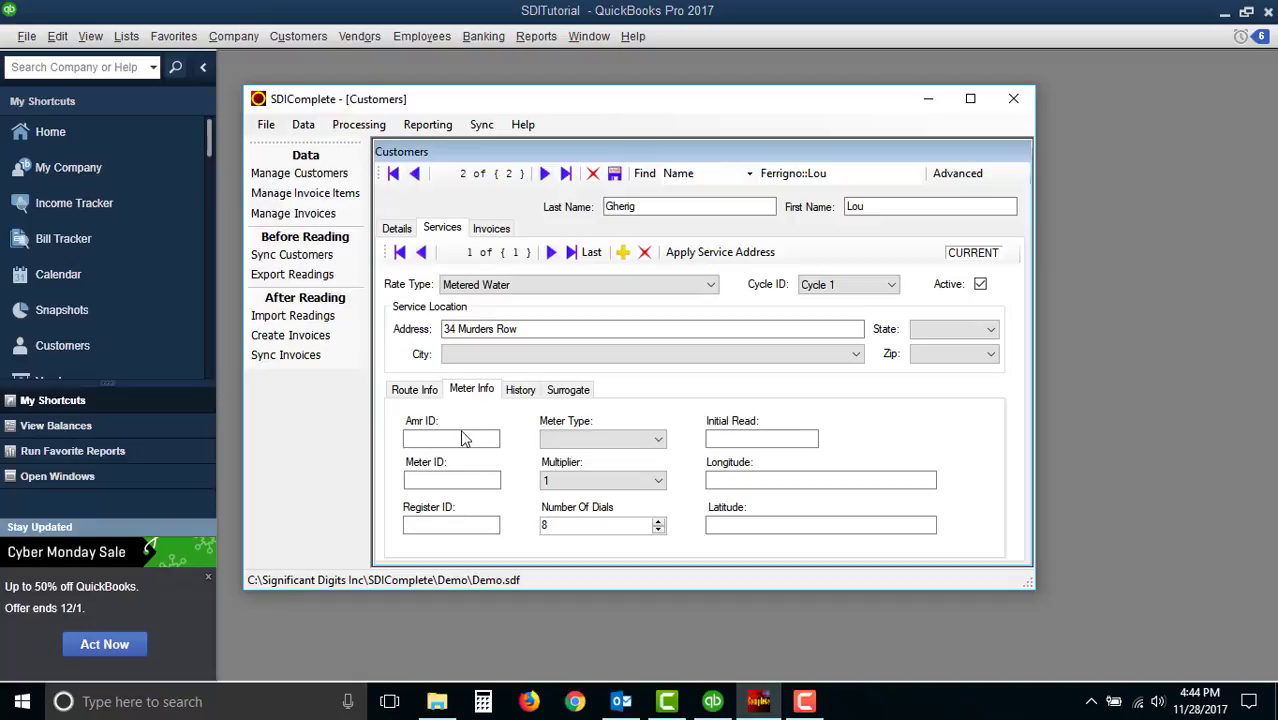
click(463, 438)
text(43267)
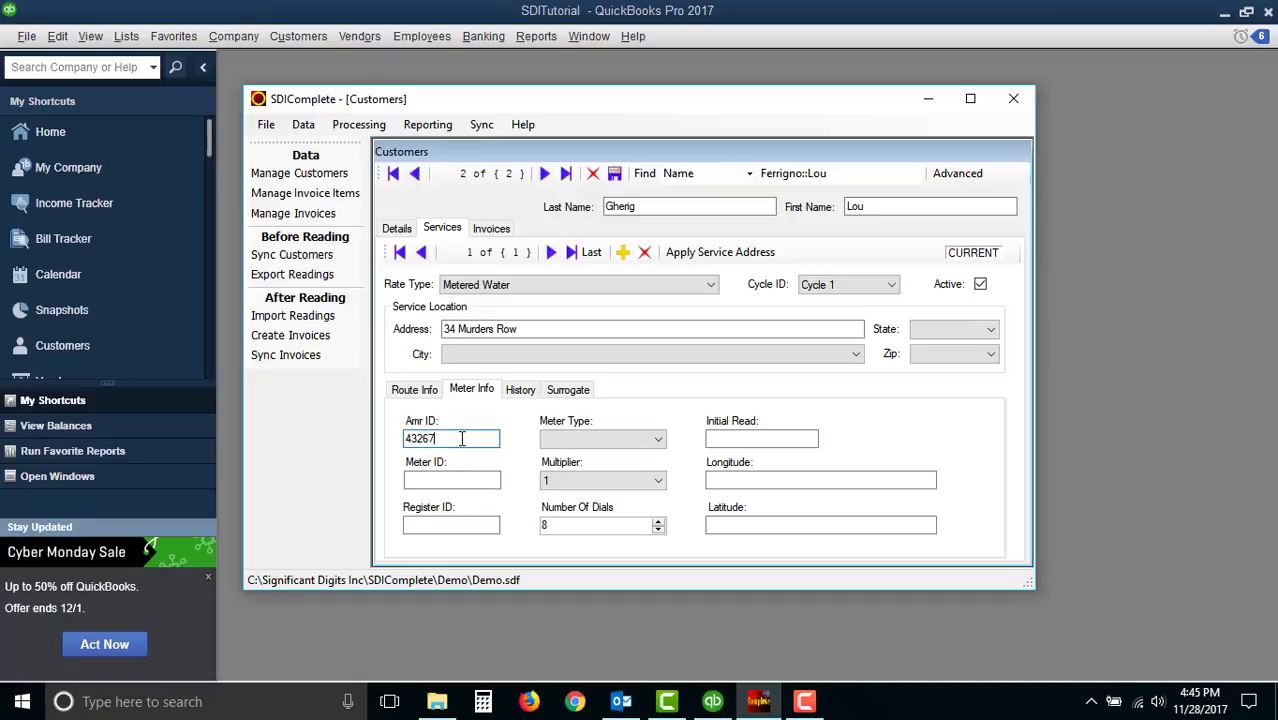
key(Tab)
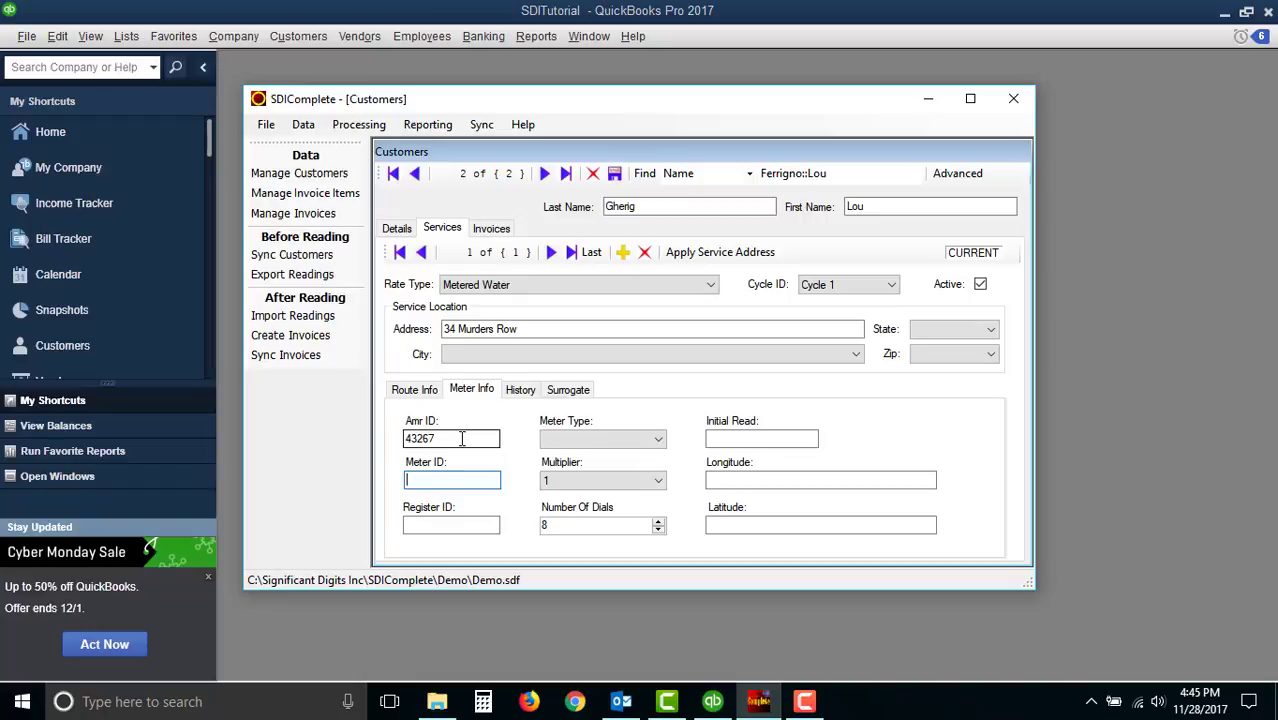
text(43267)
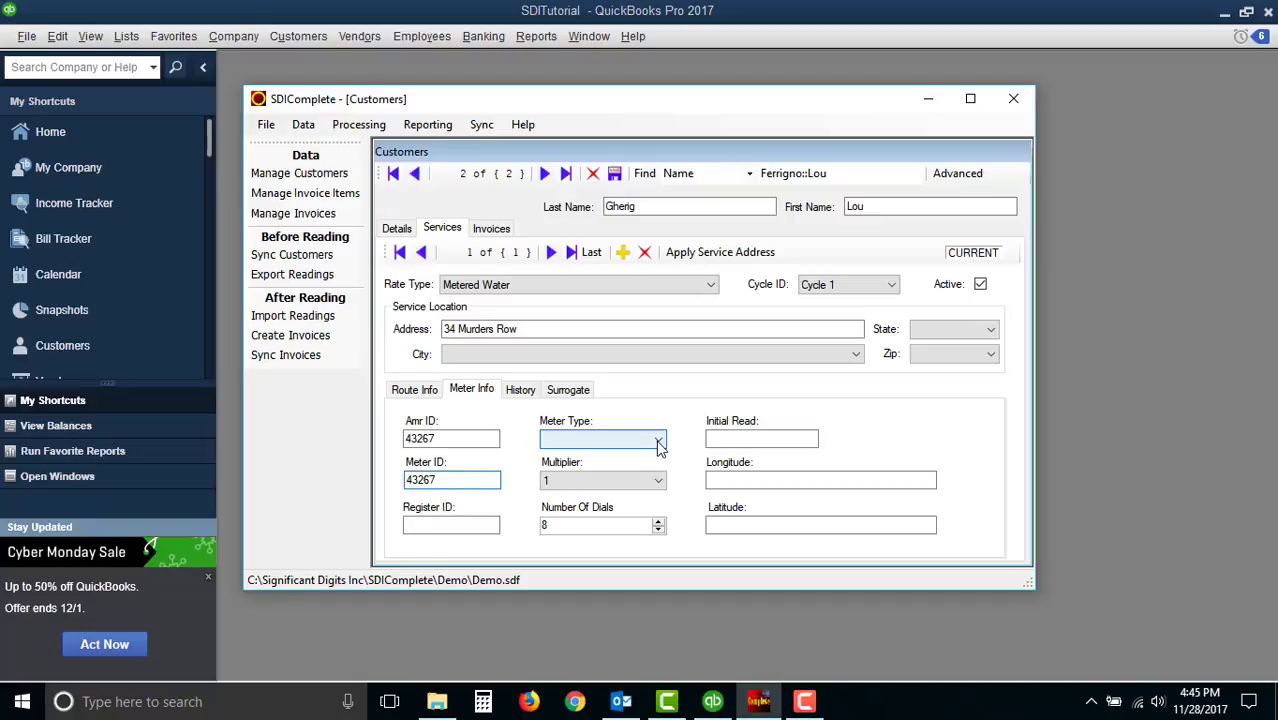
- Set the meter type to Visual and enter an initial read of 145
click(659, 446)
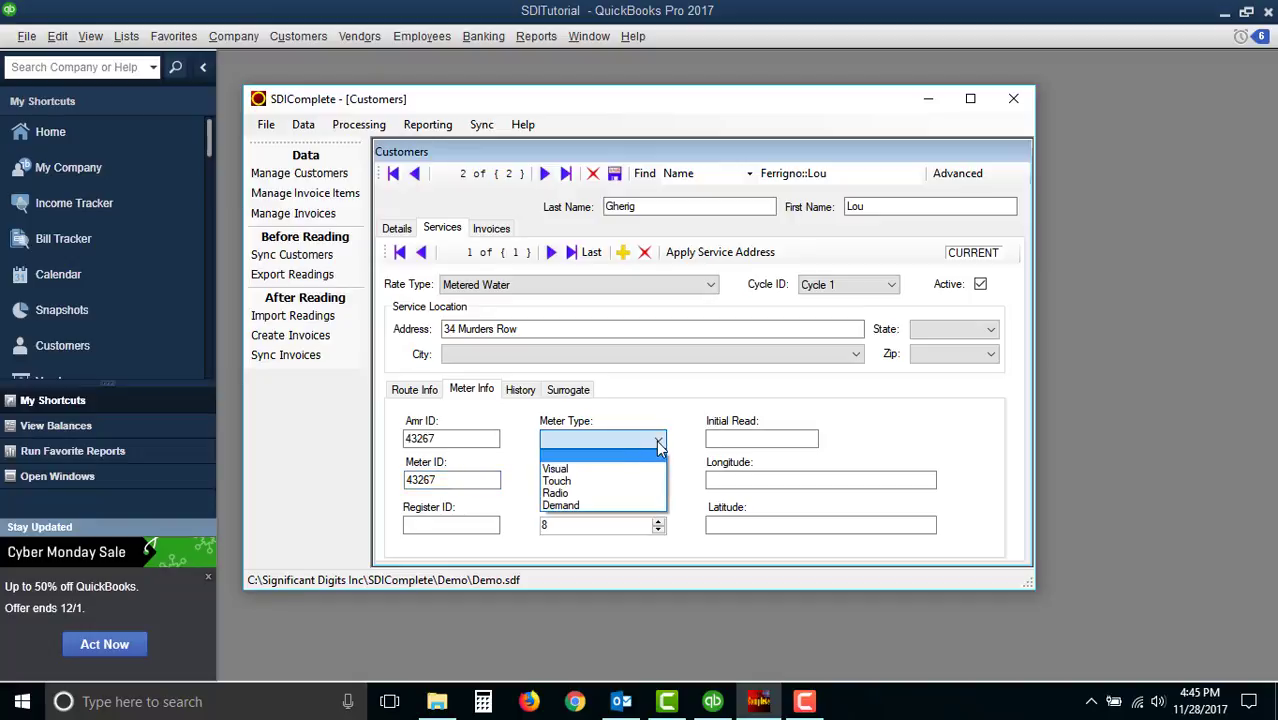
click(630, 466)
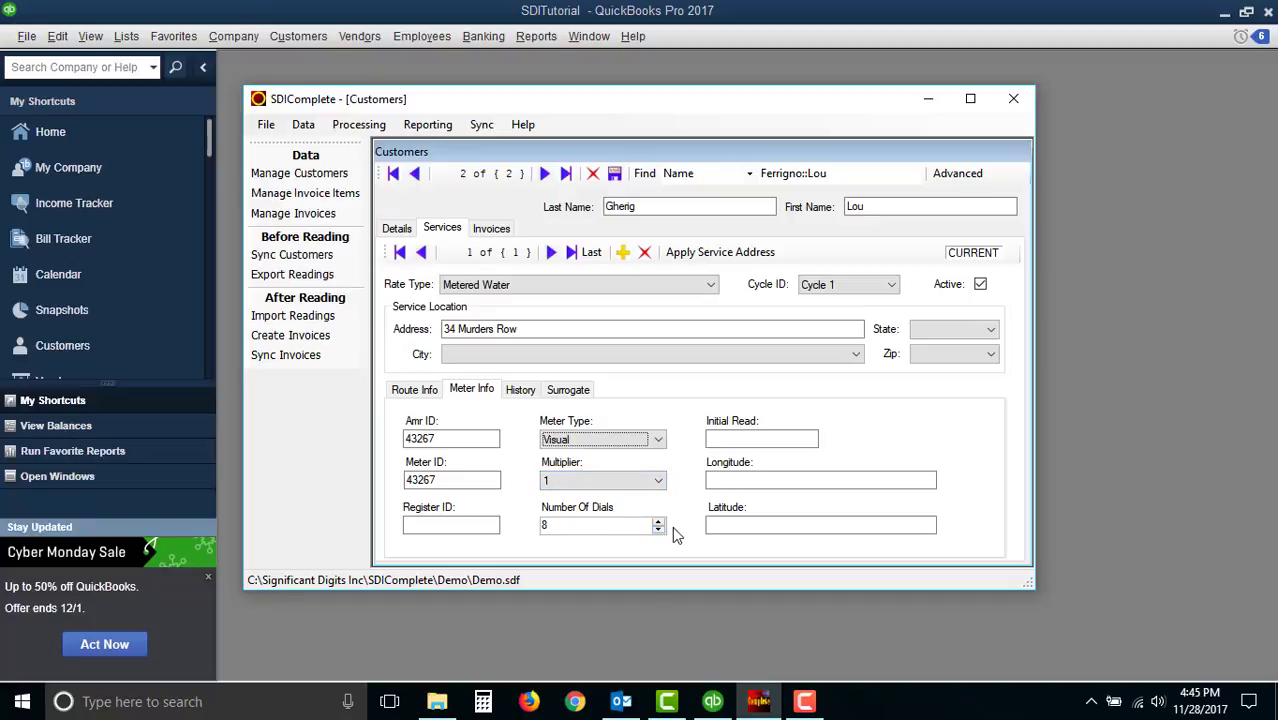
click(746, 438)
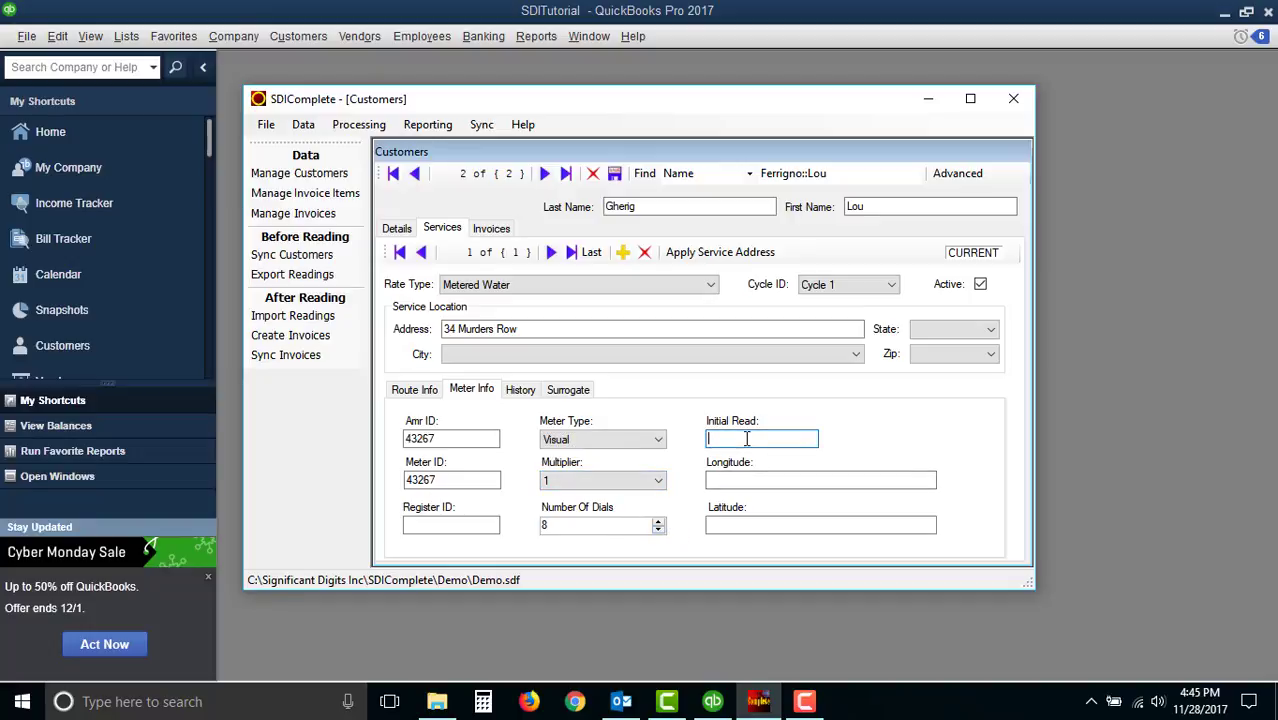
text(145)
- Review the History, Surrogate and Route Info tabs of the service and save the customer record
click(525, 394)
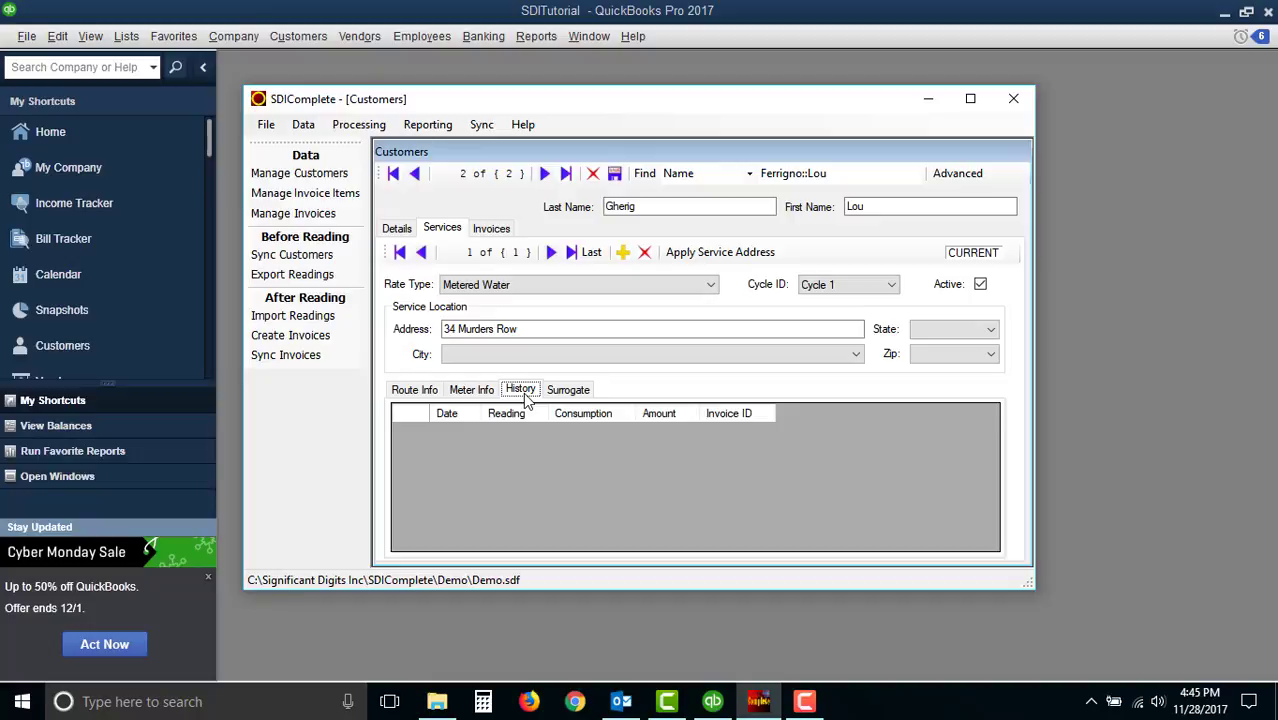
click(486, 392)
click(566, 393)
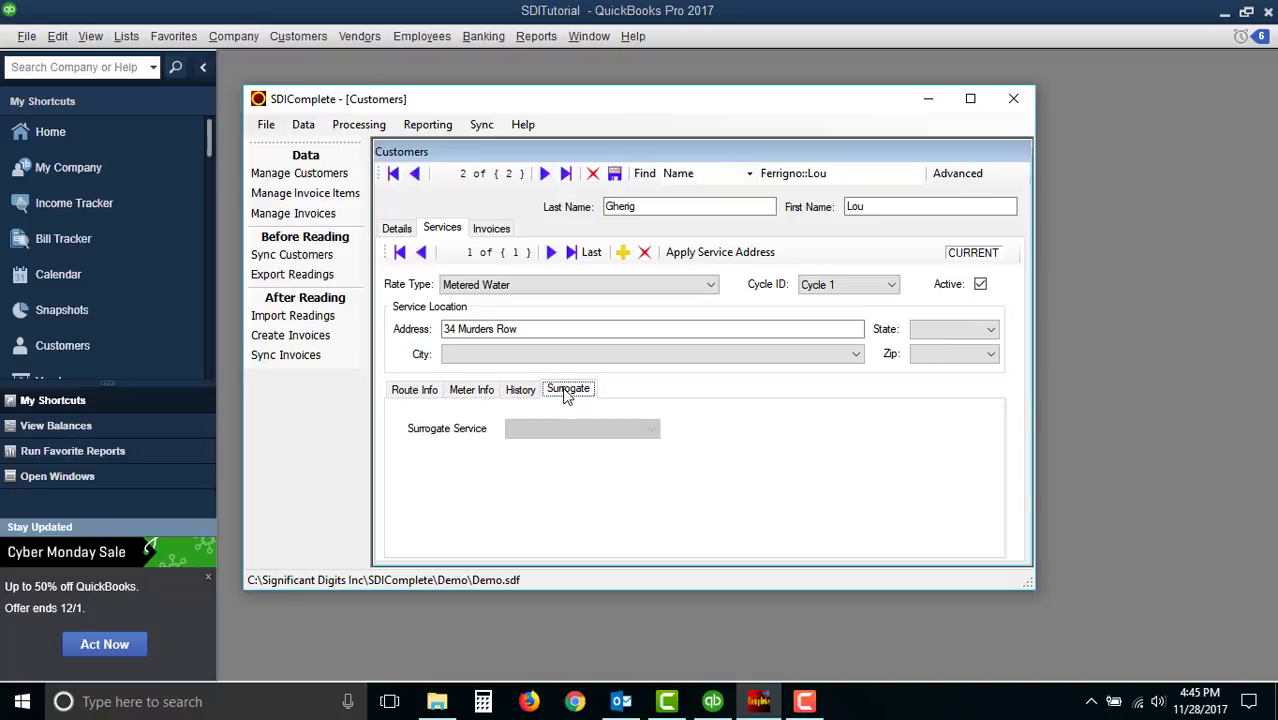
click(427, 391)
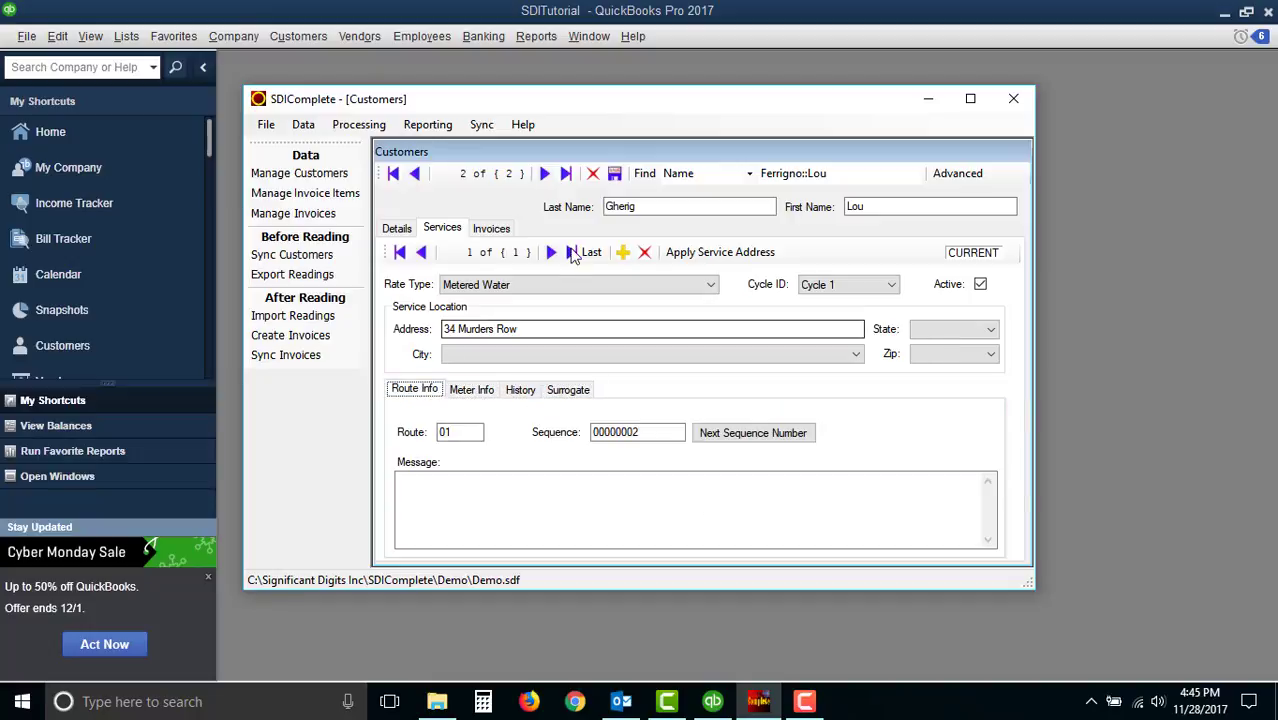
click(615, 180)
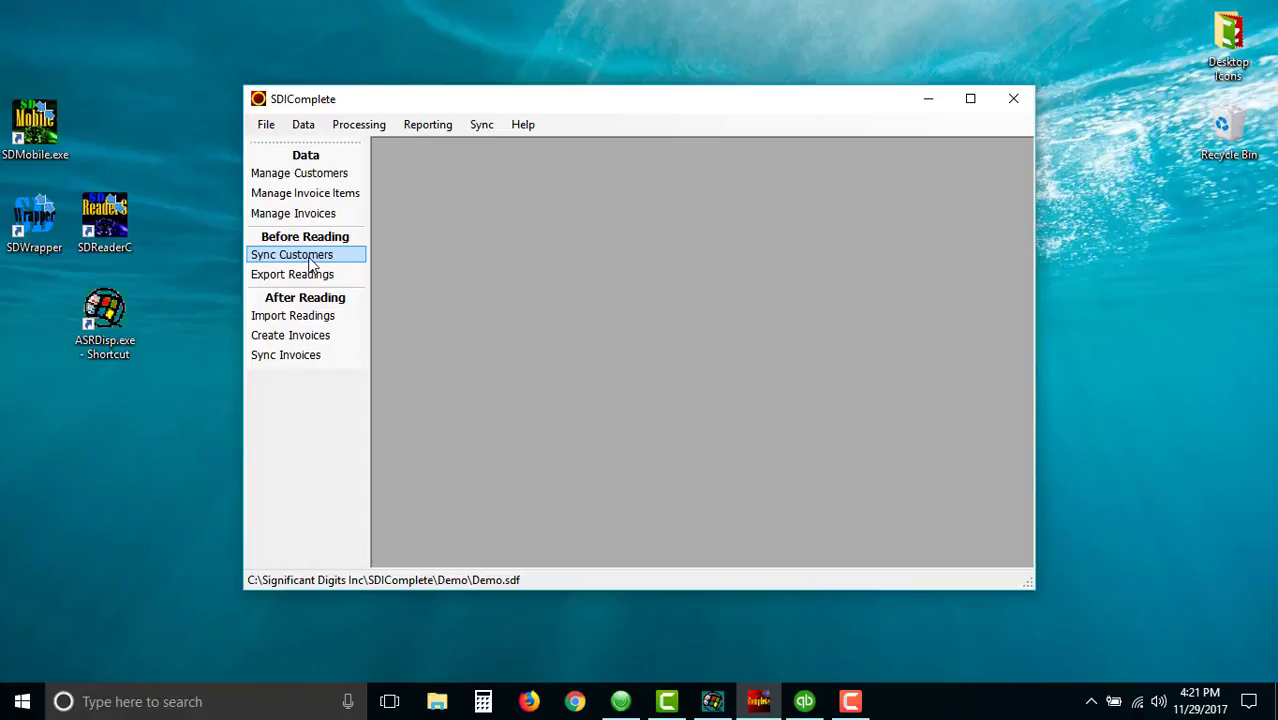
- Sync both listed customers from the Import Customers screen and acknowledge the result
click(310, 262)
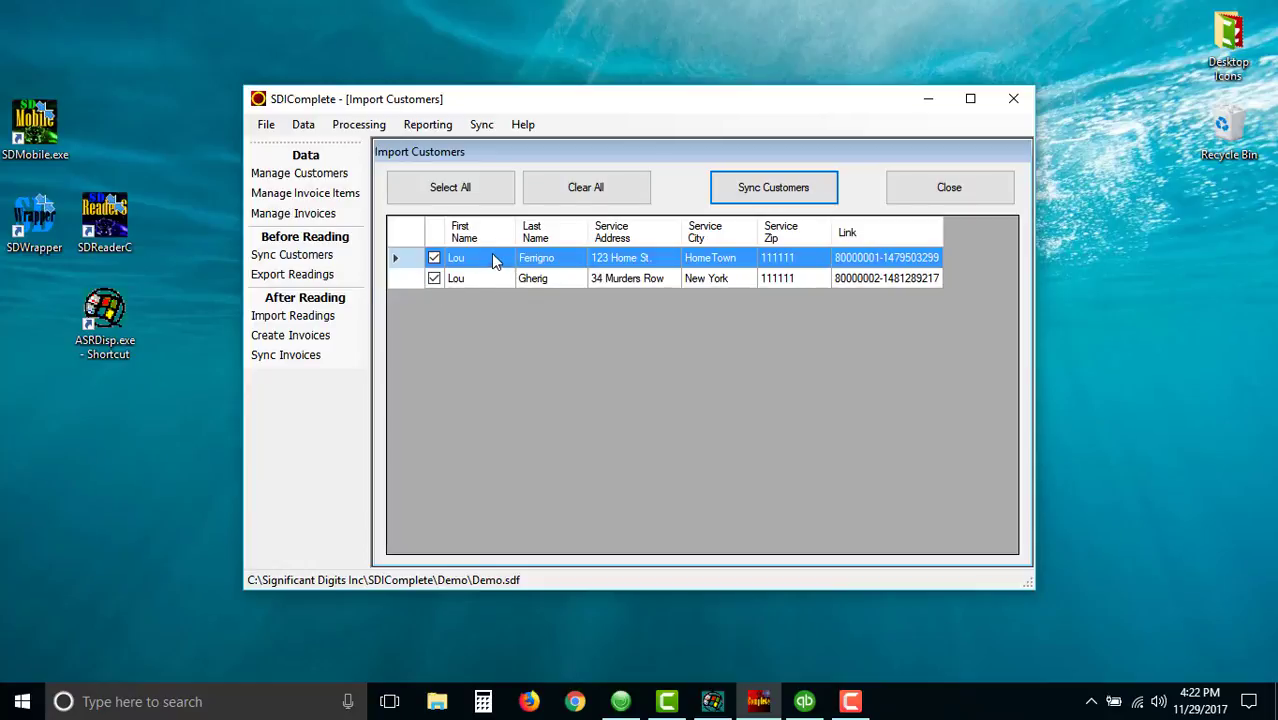
click(770, 195)
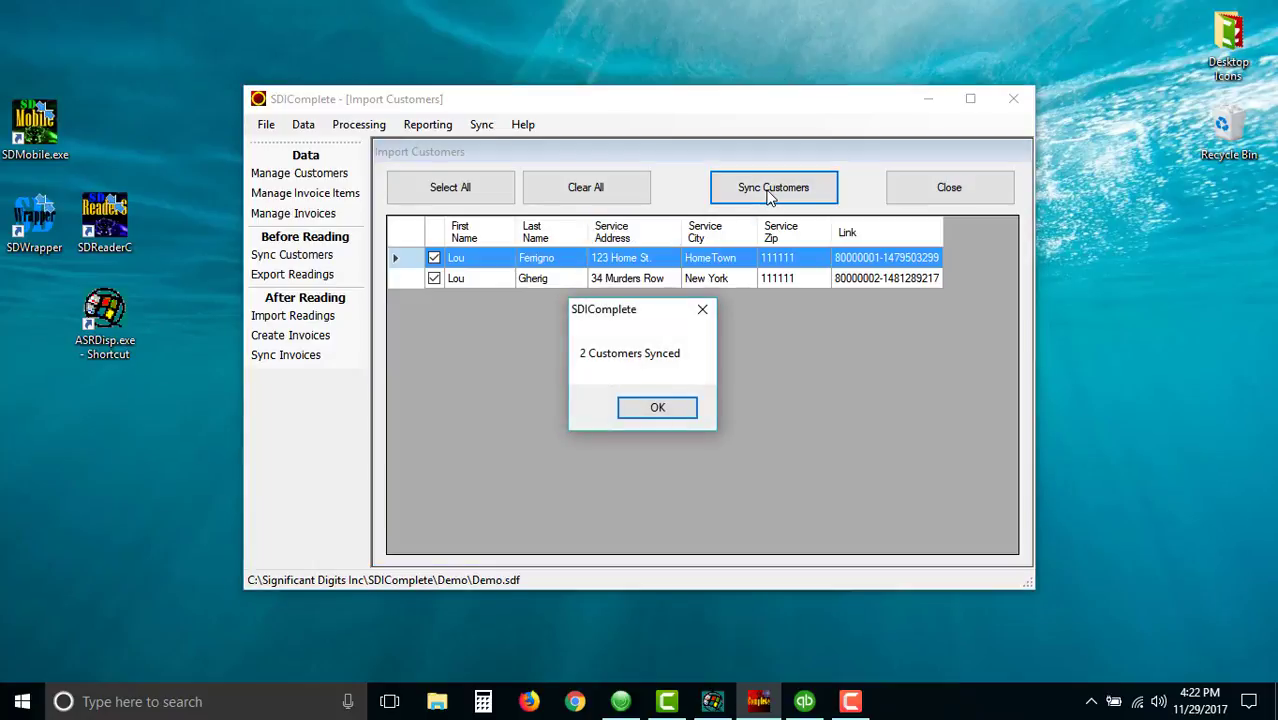
click(656, 406)
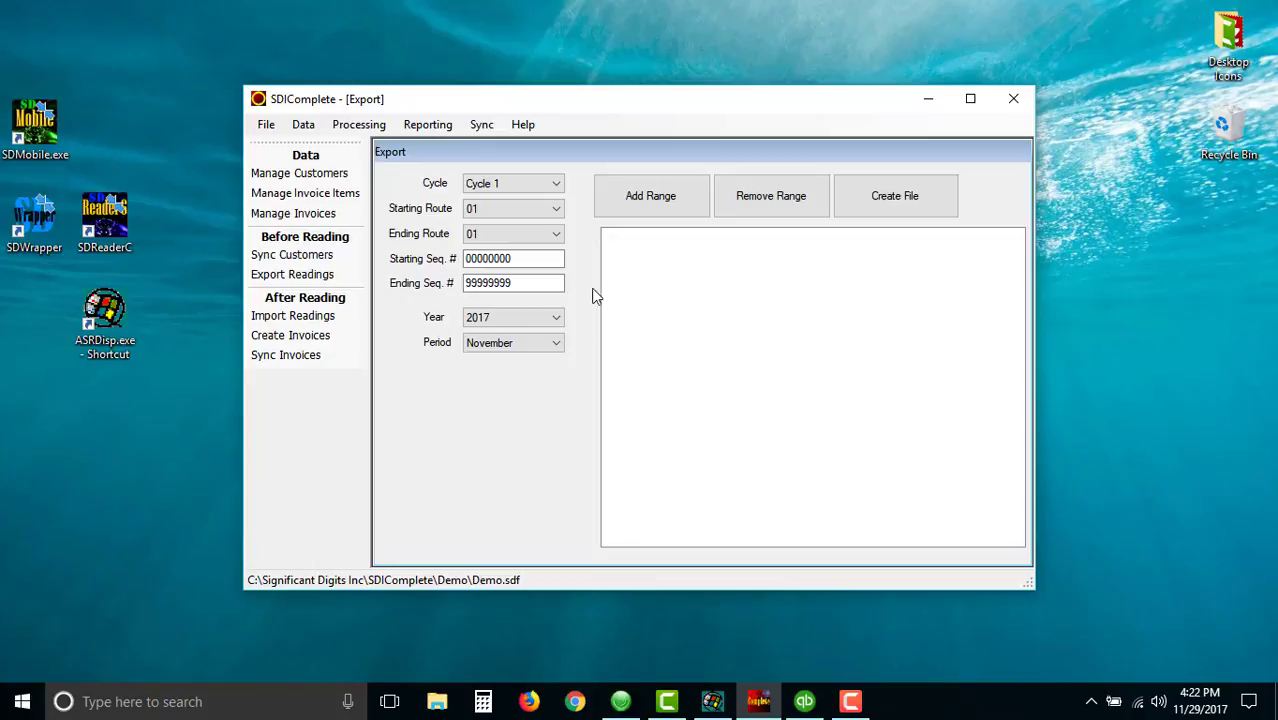
- Add an export range for Cycle 1, route 01 to 01, sequence 00000000 to 99999999, November 2017
click(505, 209)
click(505, 210)
click(521, 258)
drag(521, 258, 463, 259)
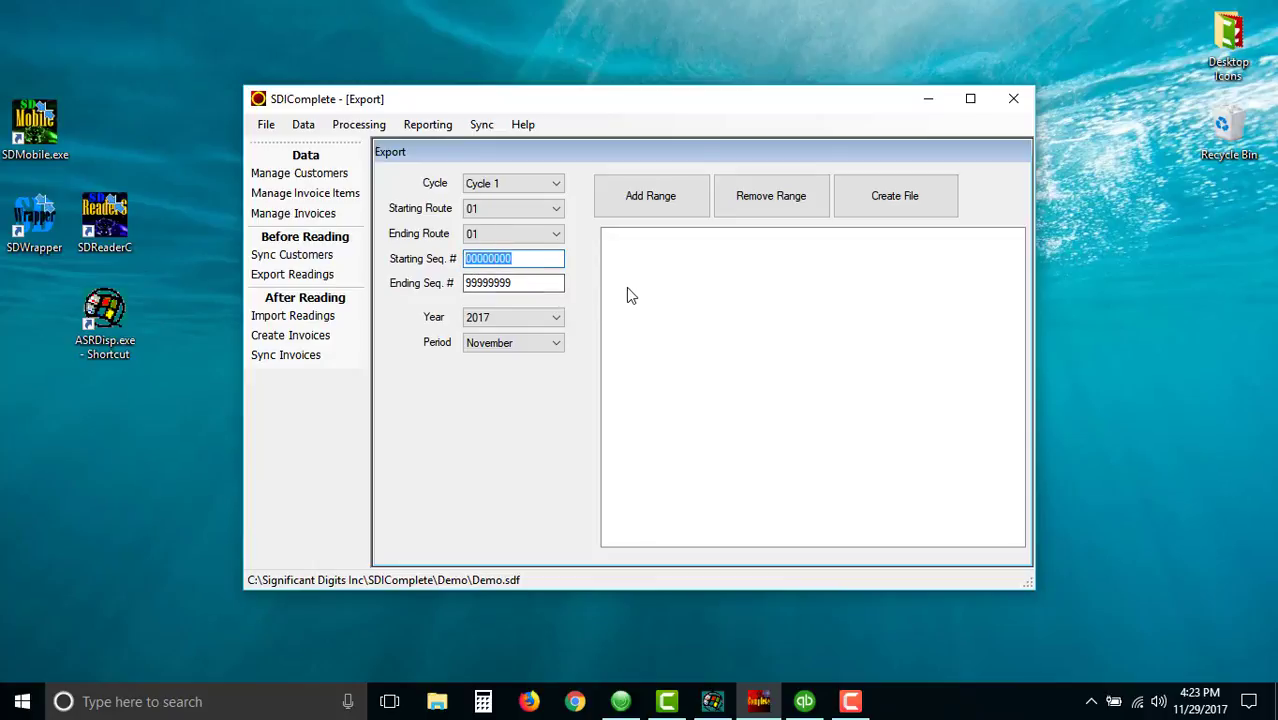
click(541, 286)
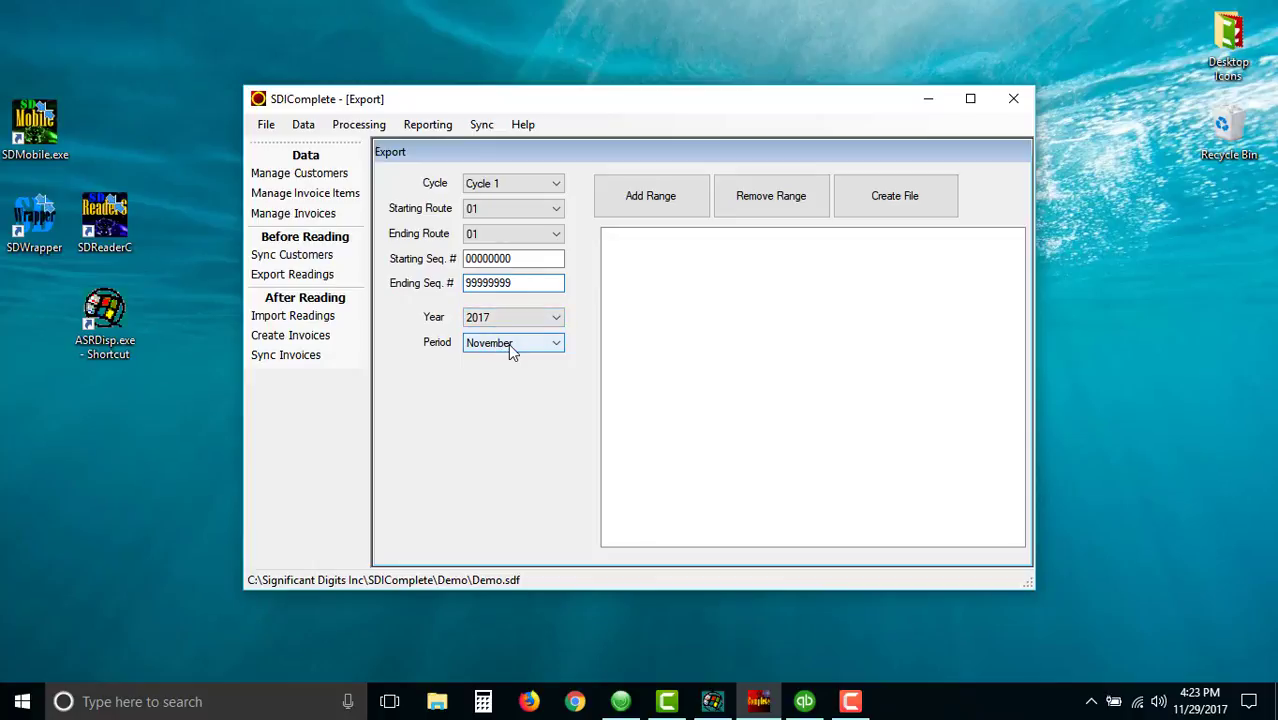
click(560, 186)
click(577, 191)
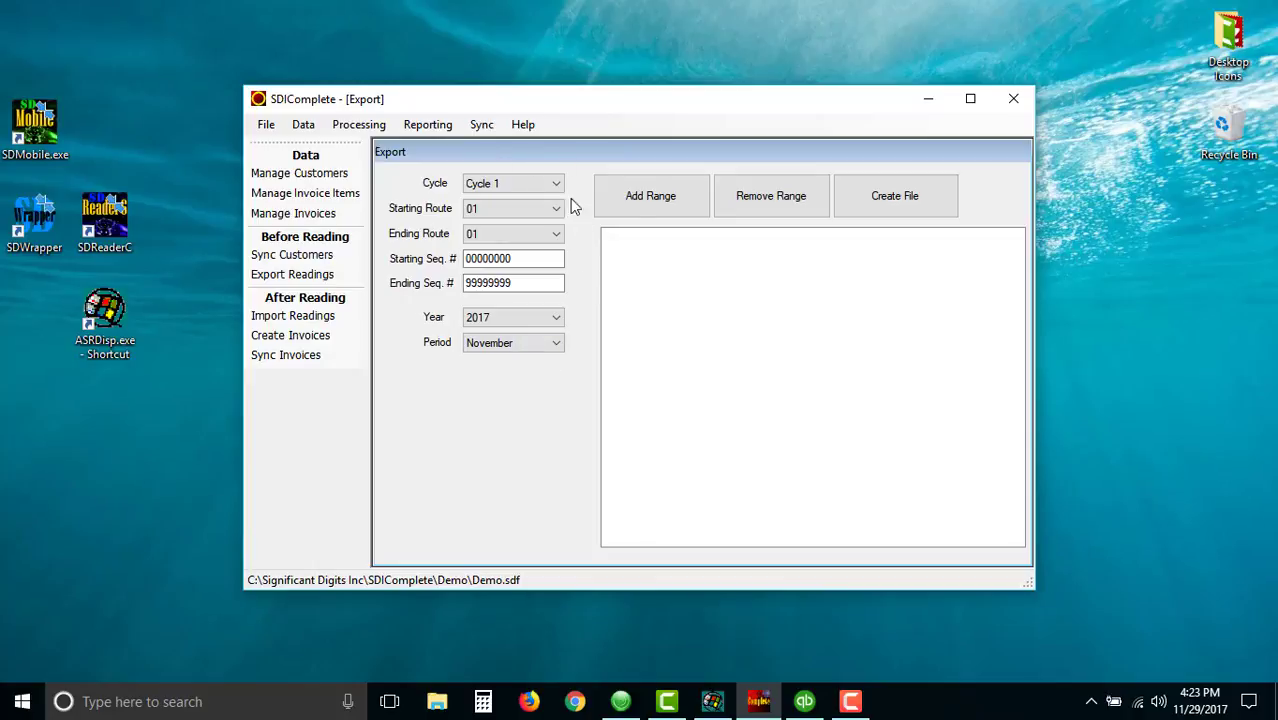
click(661, 197)
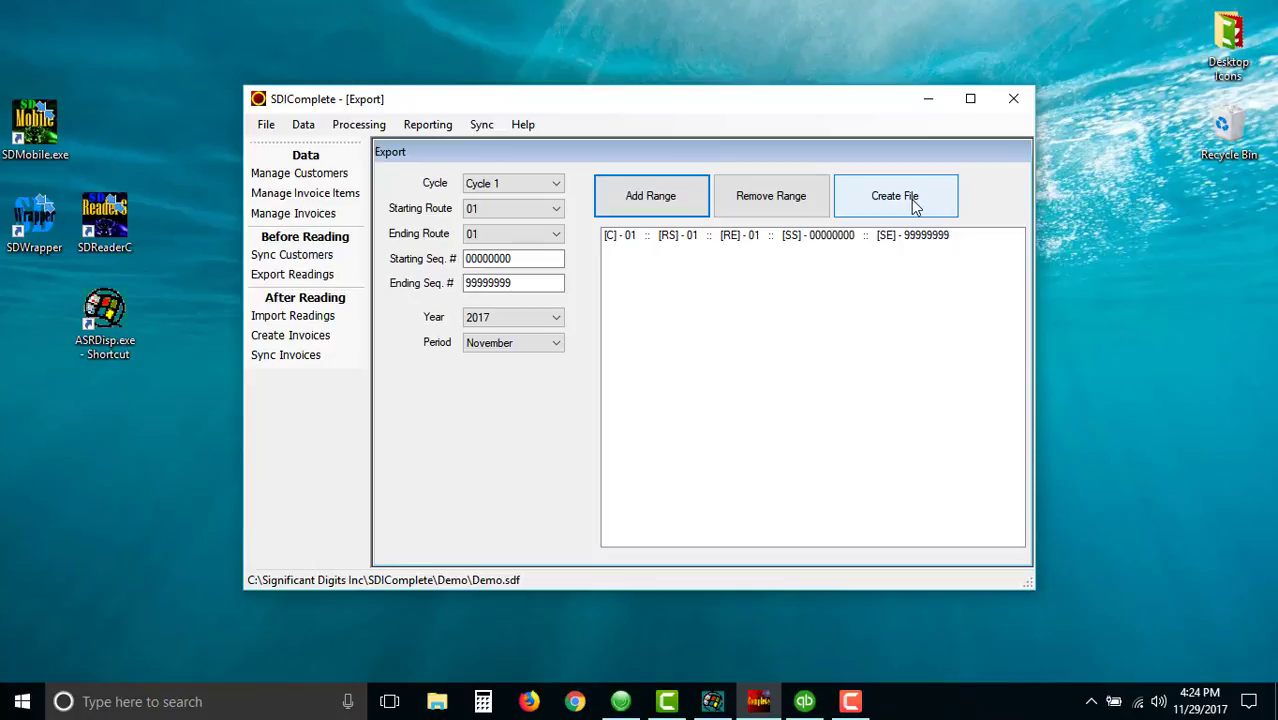
- Switch to the WORKABOUTPRO handheld emulator, arrange it beside SDIComplete, and quit SDReaderCE
click(713, 702)
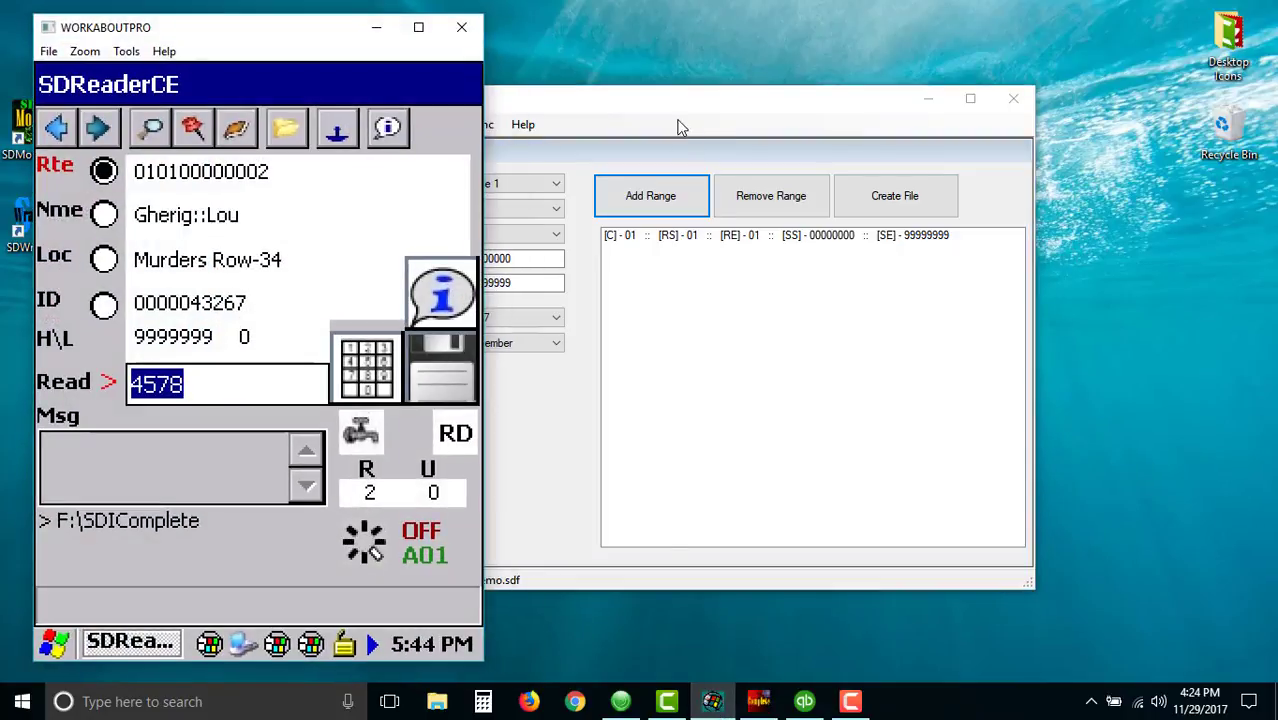
drag(676, 113, 777, 110)
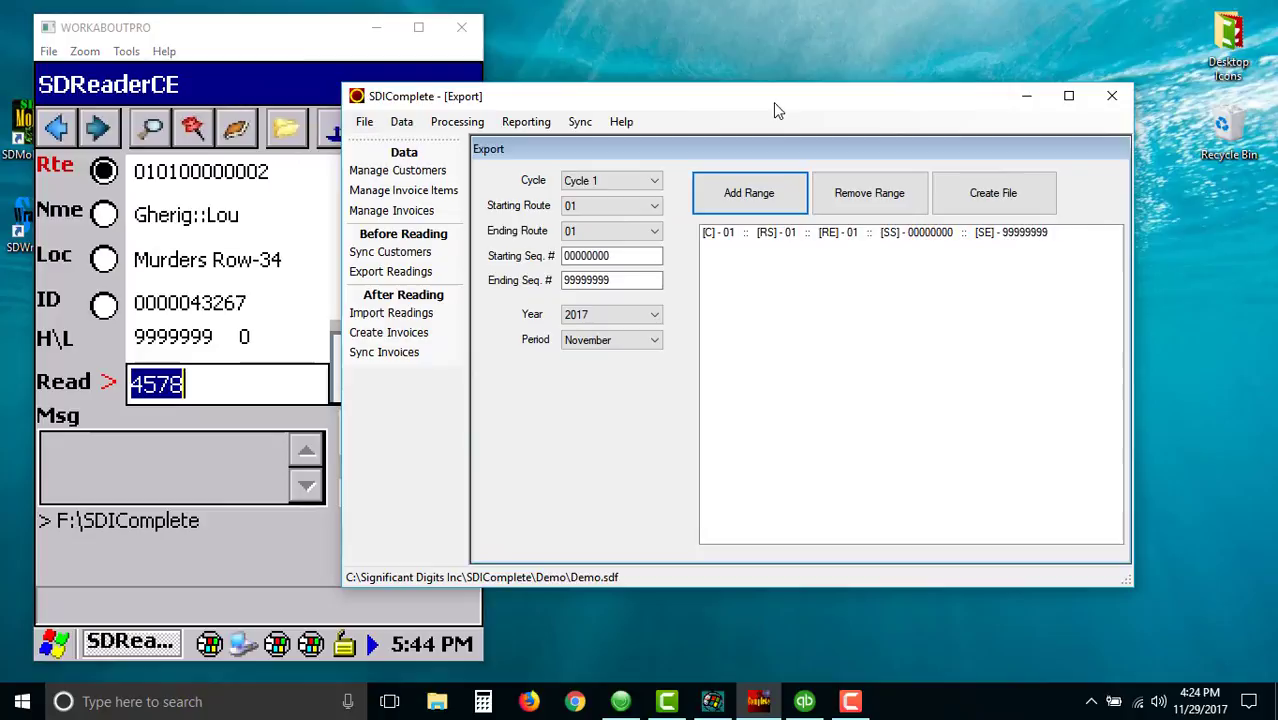
click(310, 42)
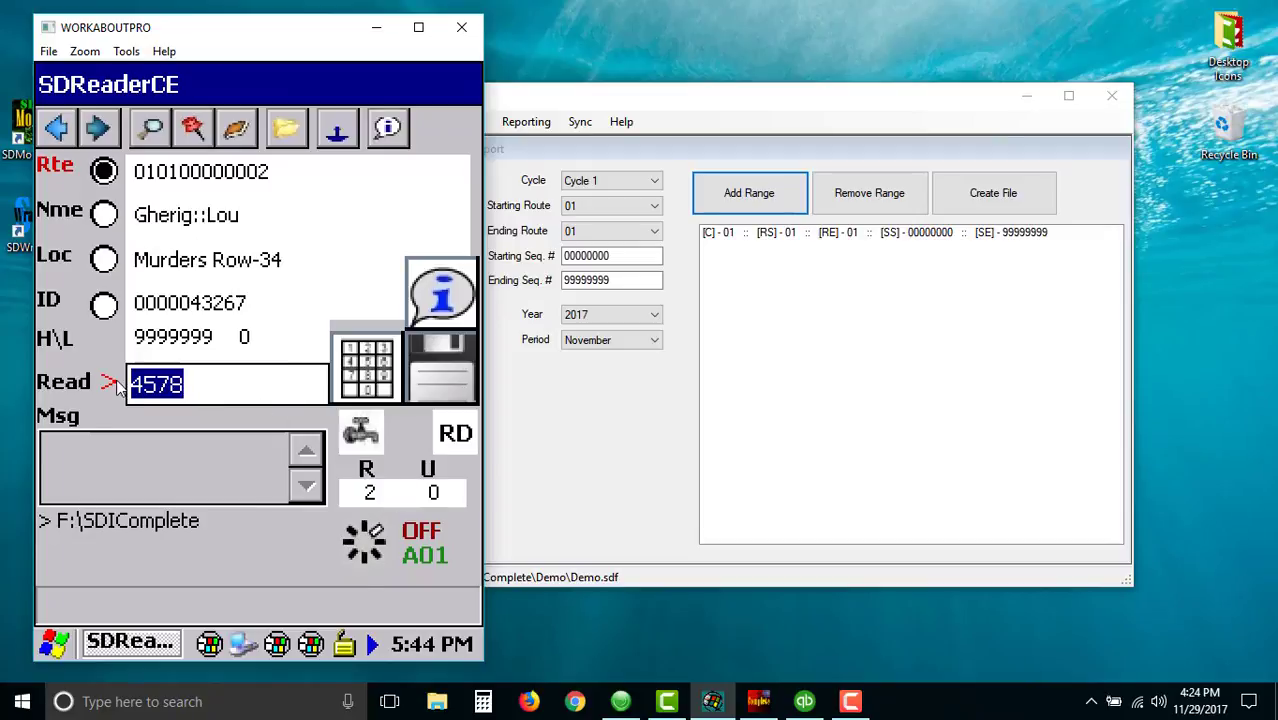
click(58, 129)
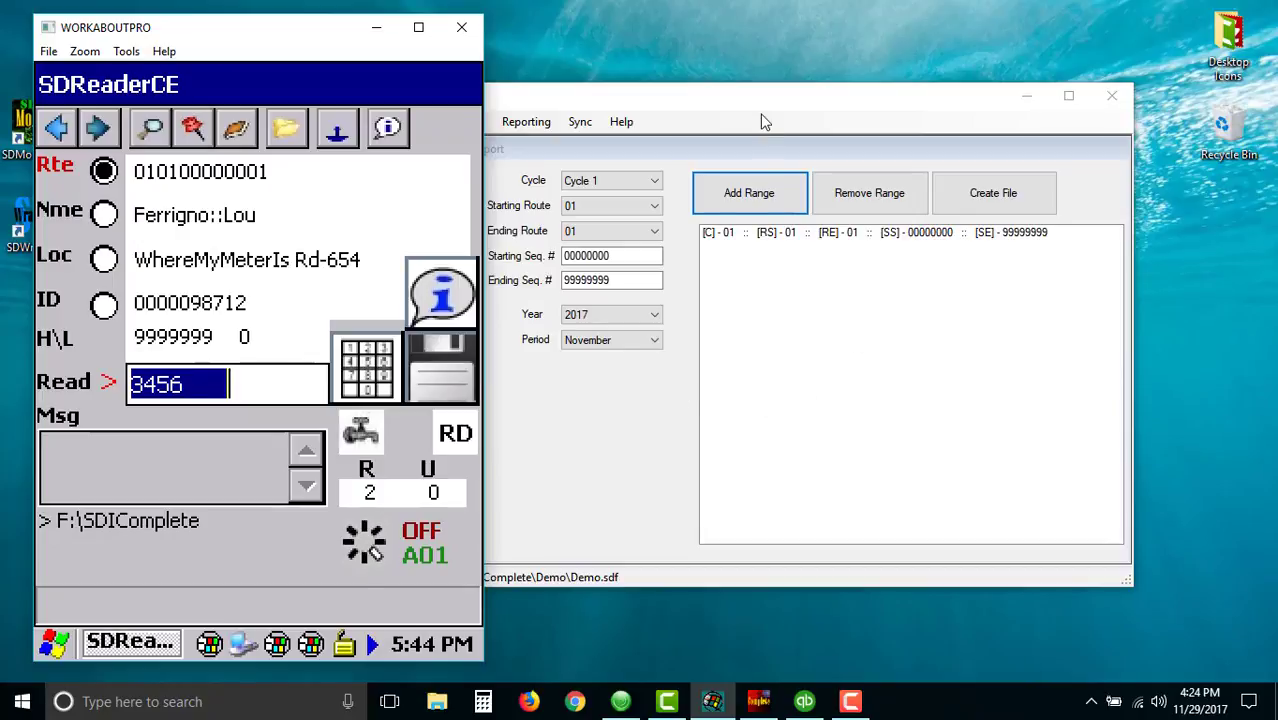
drag(761, 105, 865, 109)
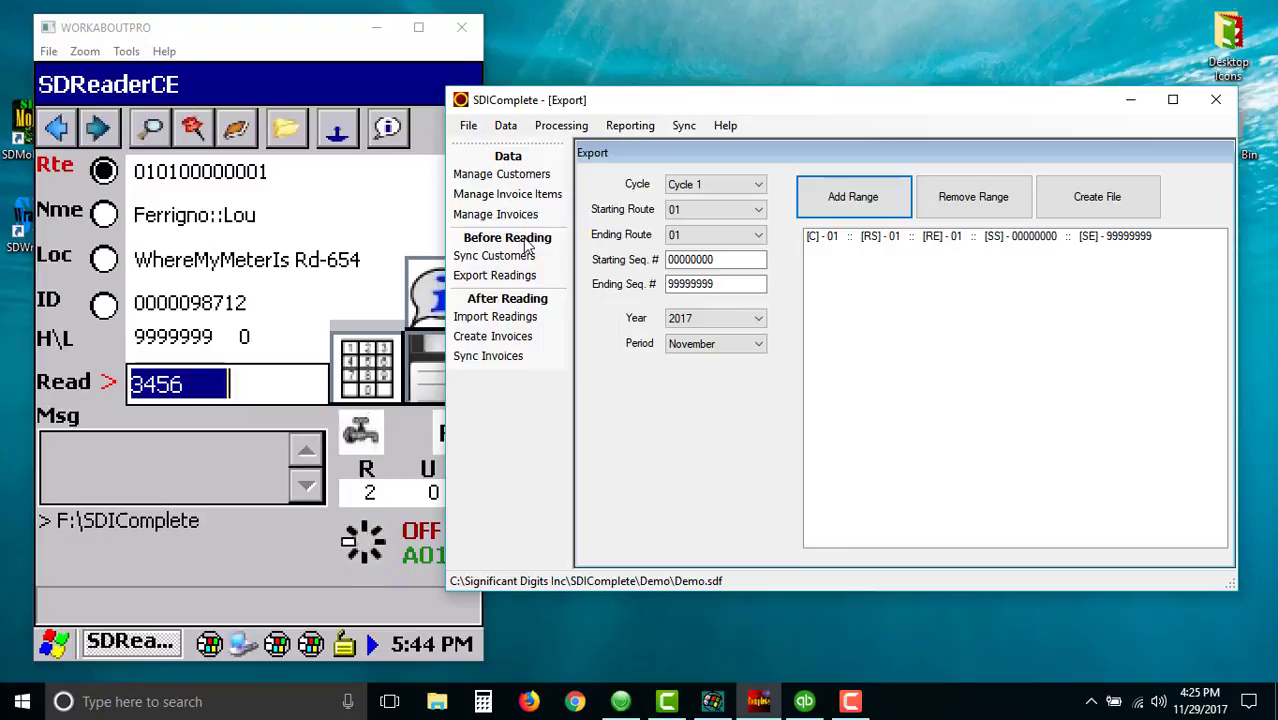
click(389, 128)
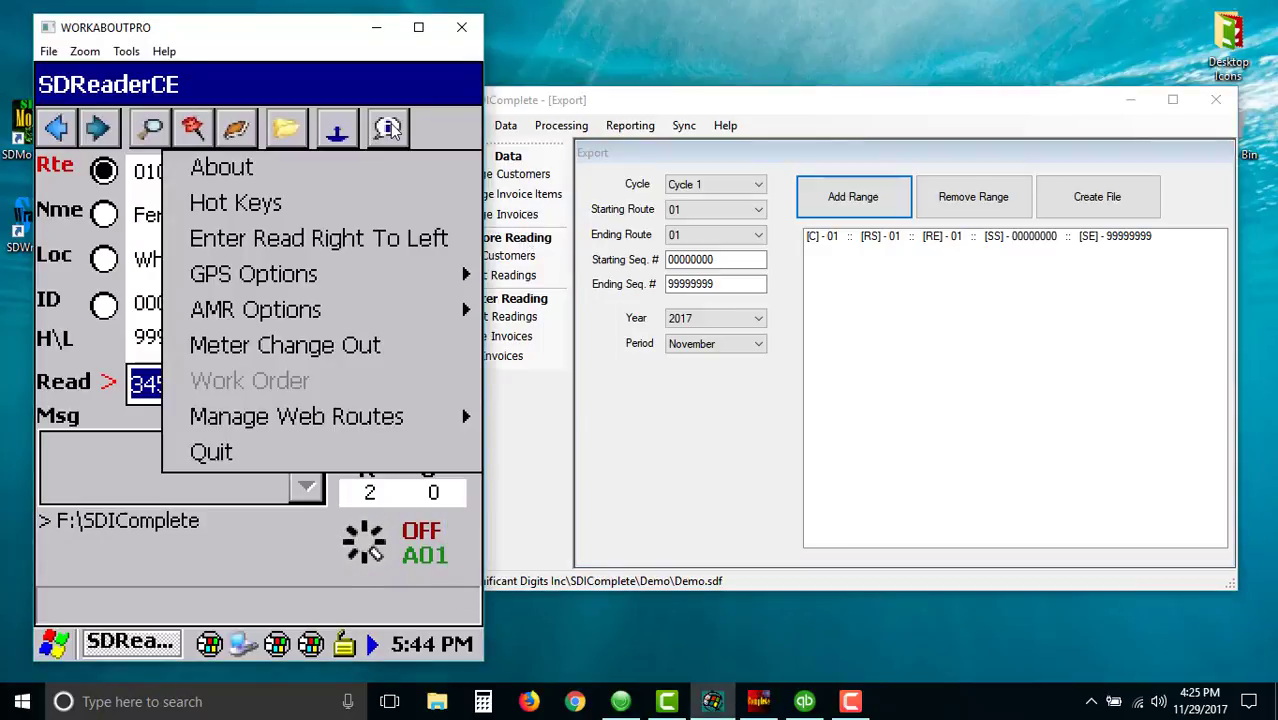
click(214, 454)
click(190, 398)
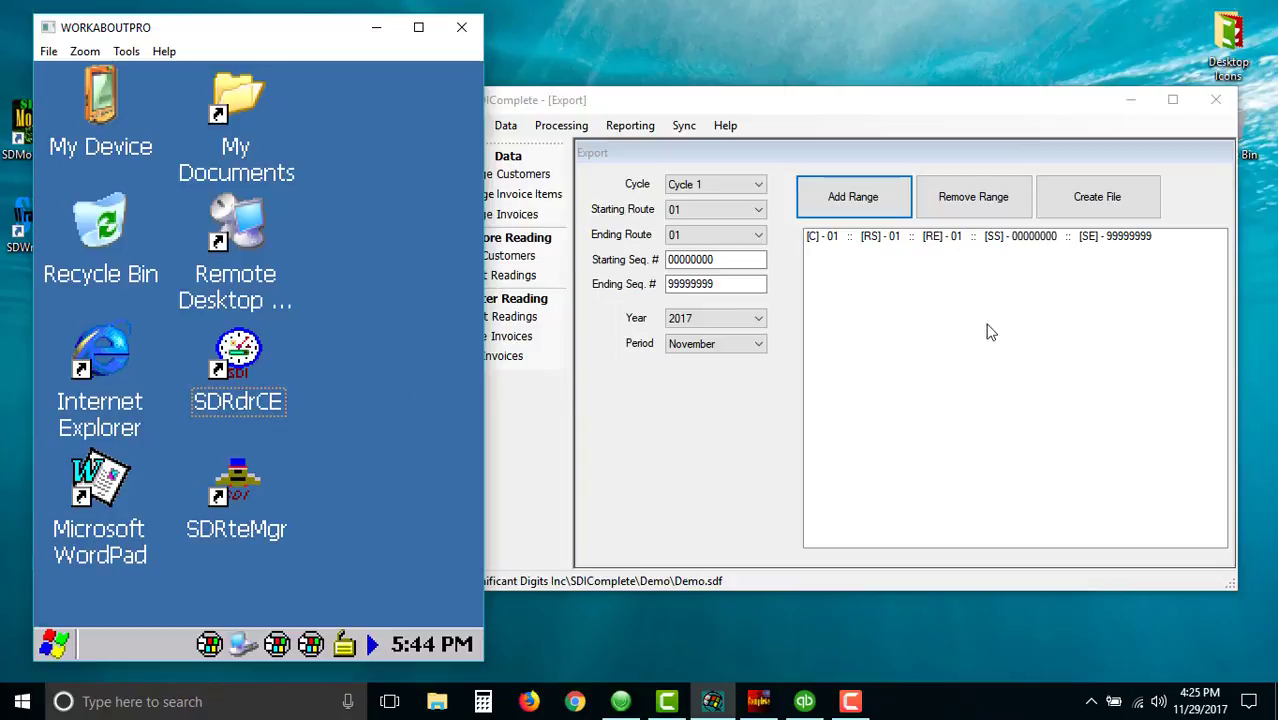
- Create the export readings file for the defined range and dismiss the confirmation
click(1094, 198)
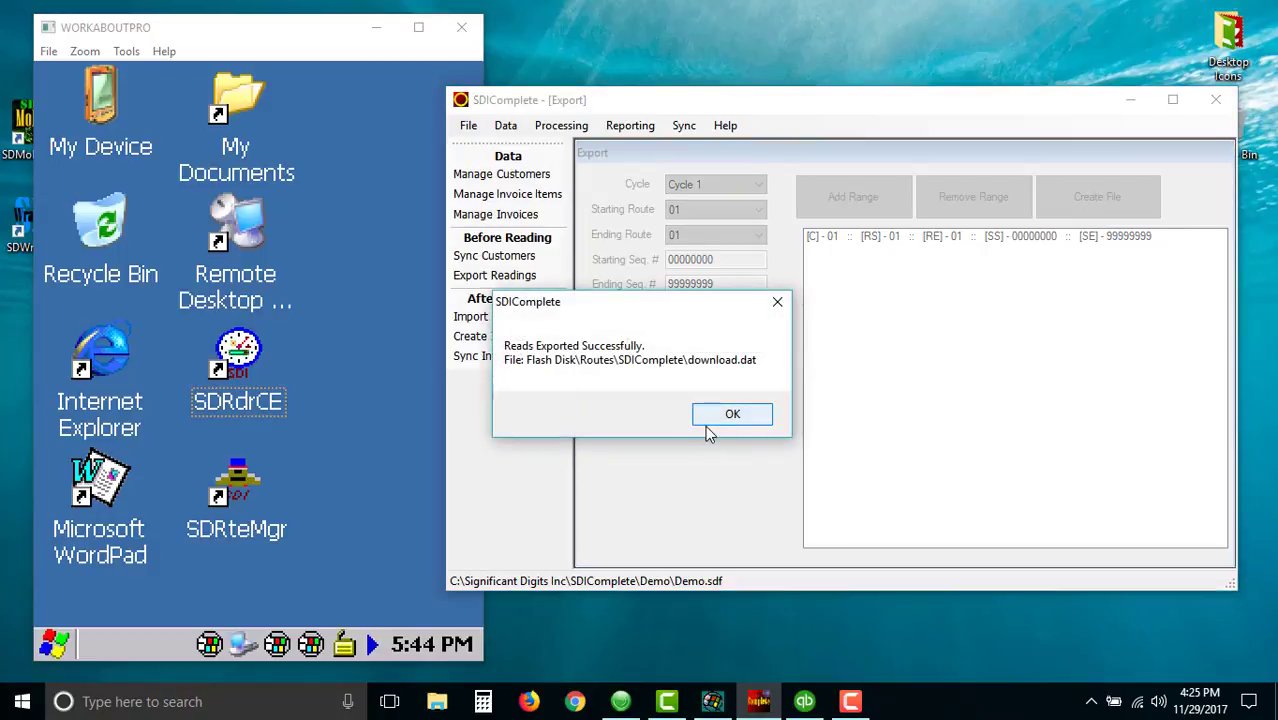
click(732, 416)
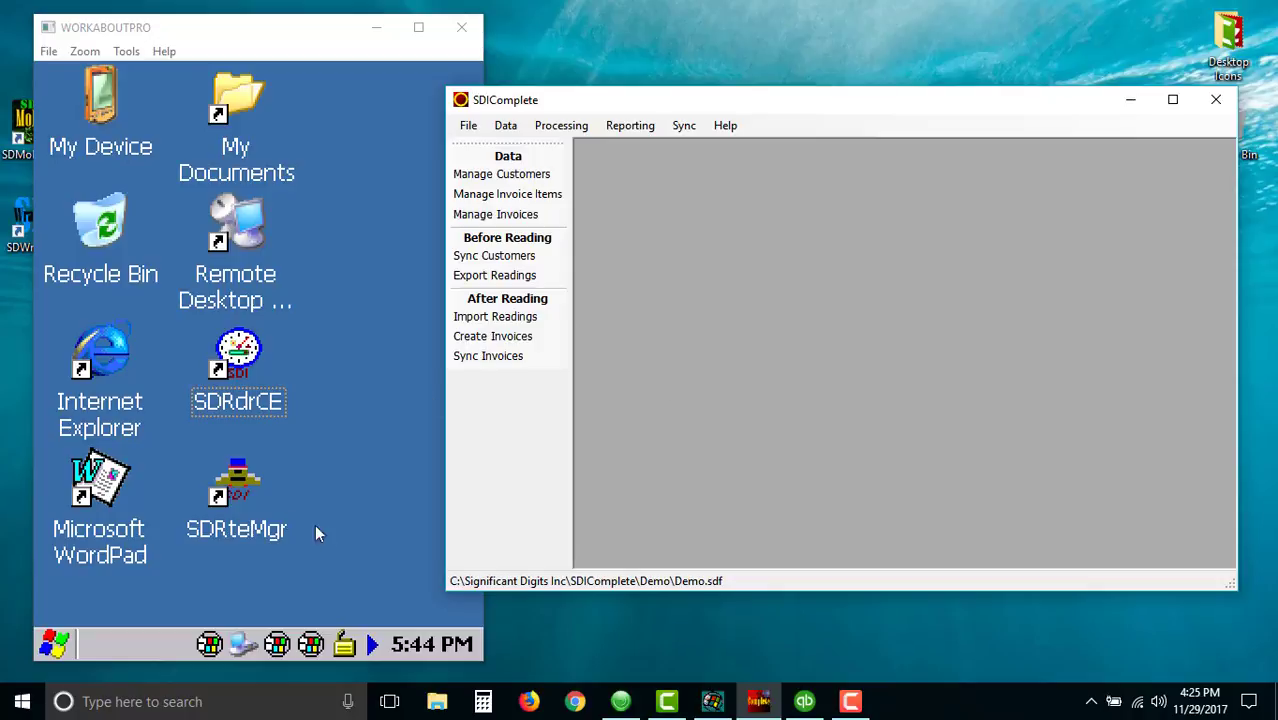
- Launch SDRteMgr, build the SDIComplete route download from download.dat abandoning previous reads, and close the manager
click(230, 485)
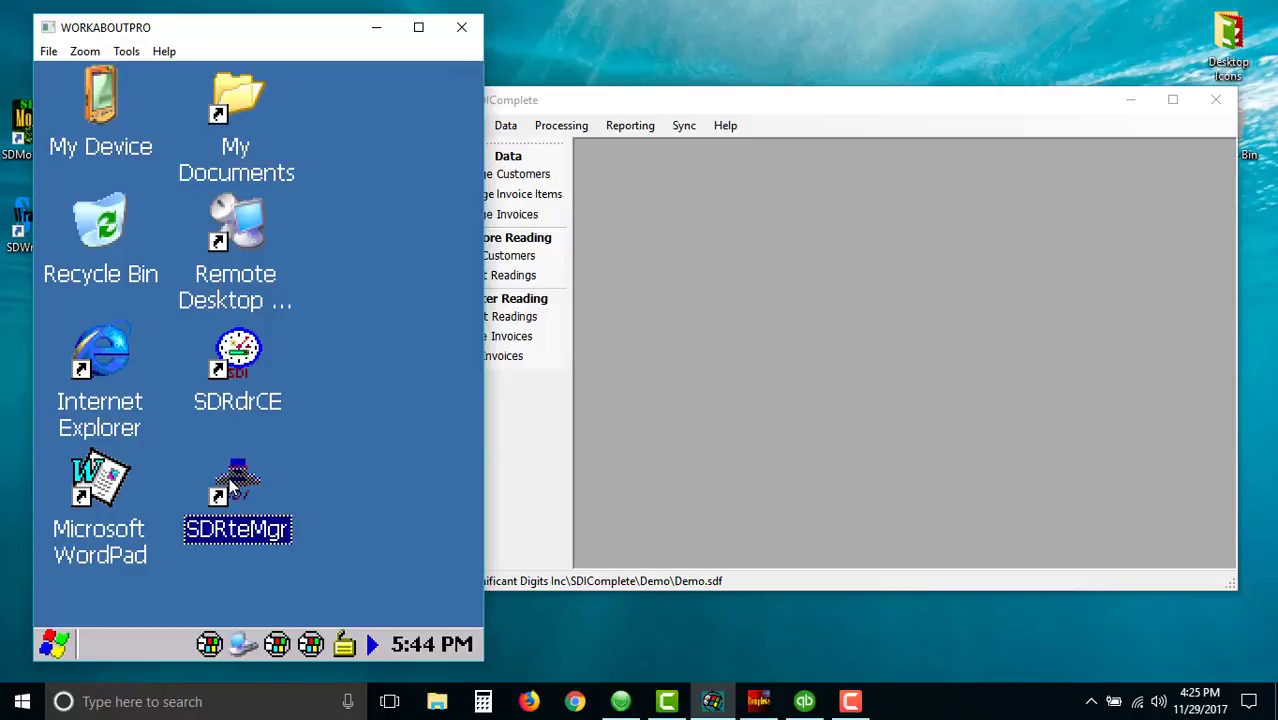
double_click(230, 485)
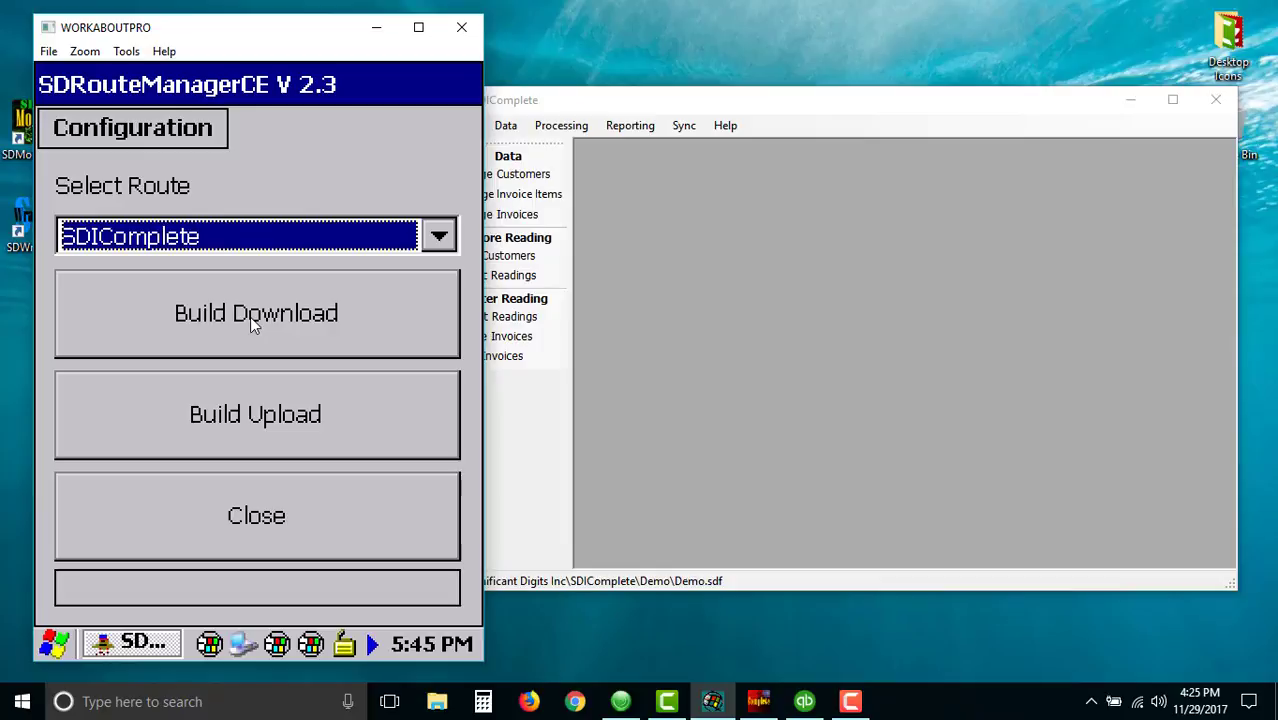
click(250, 317)
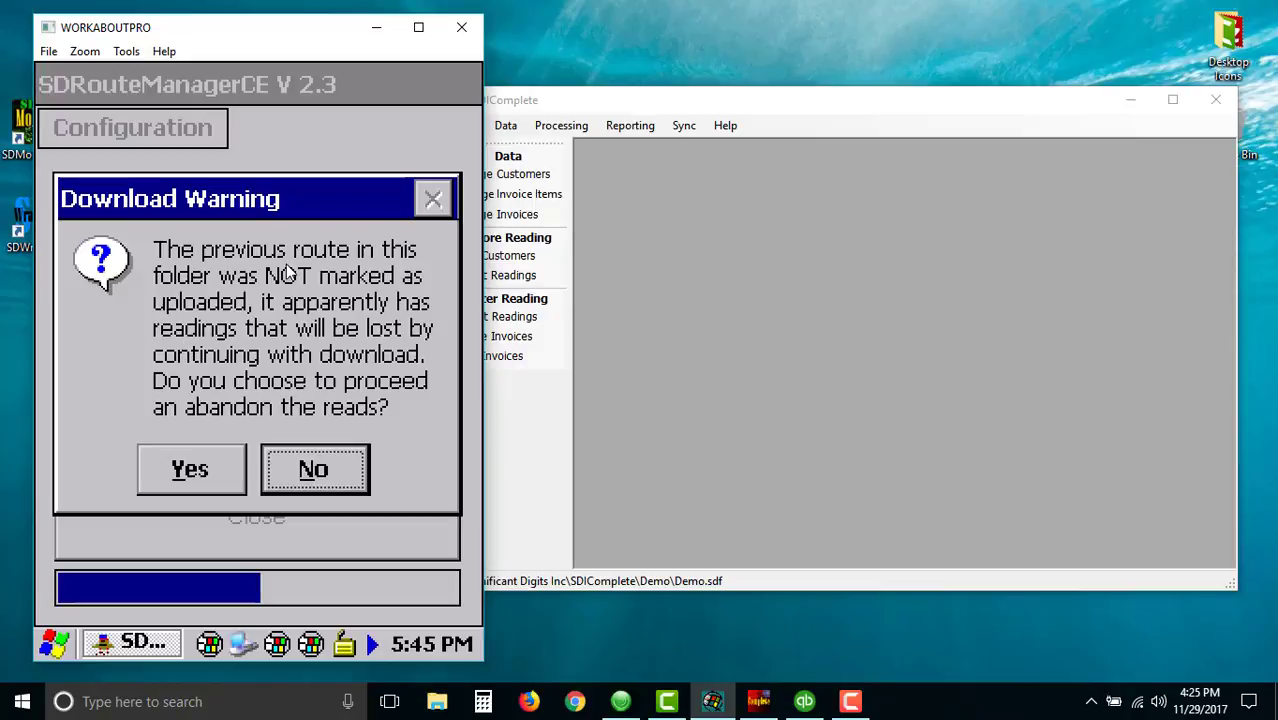
click(184, 475)
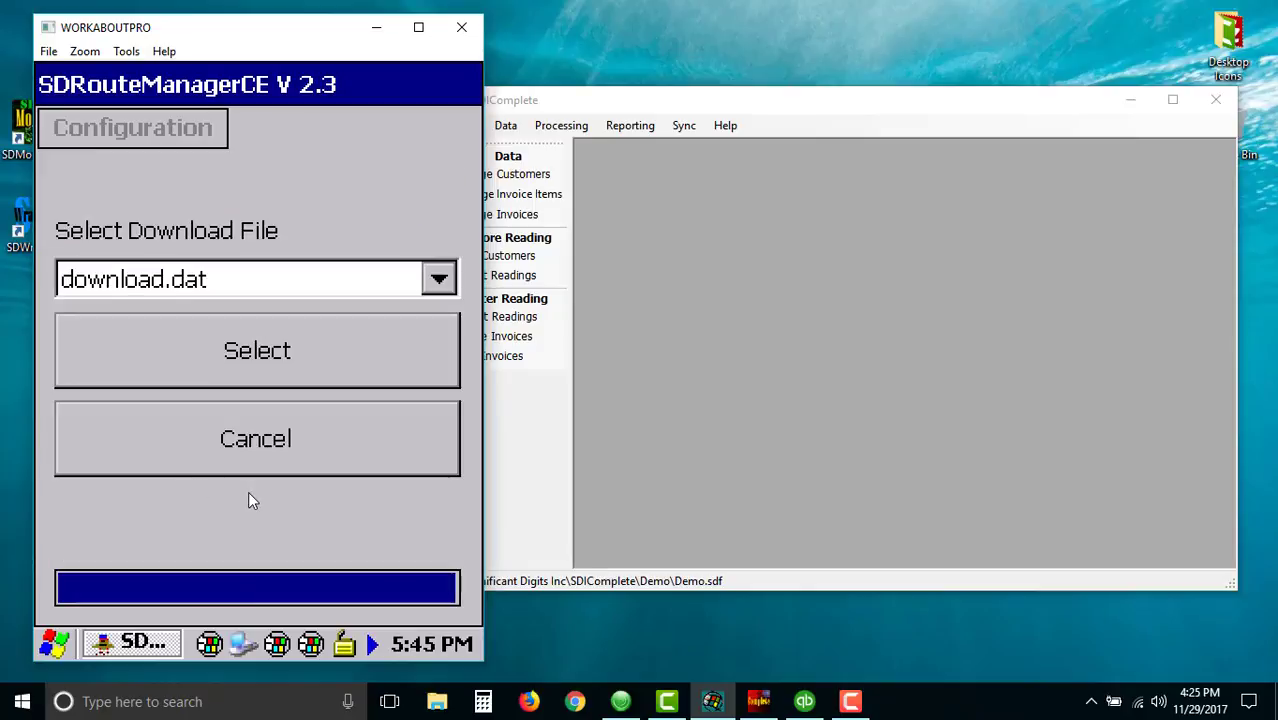
click(258, 352)
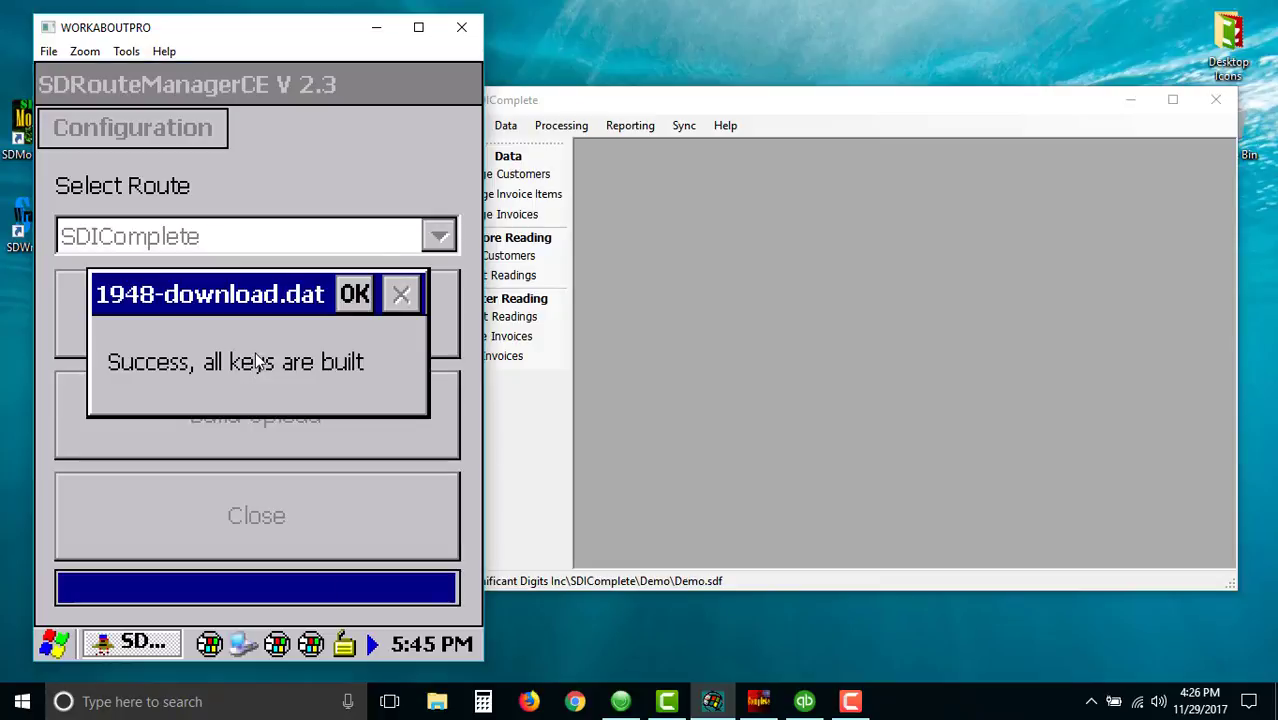
click(357, 300)
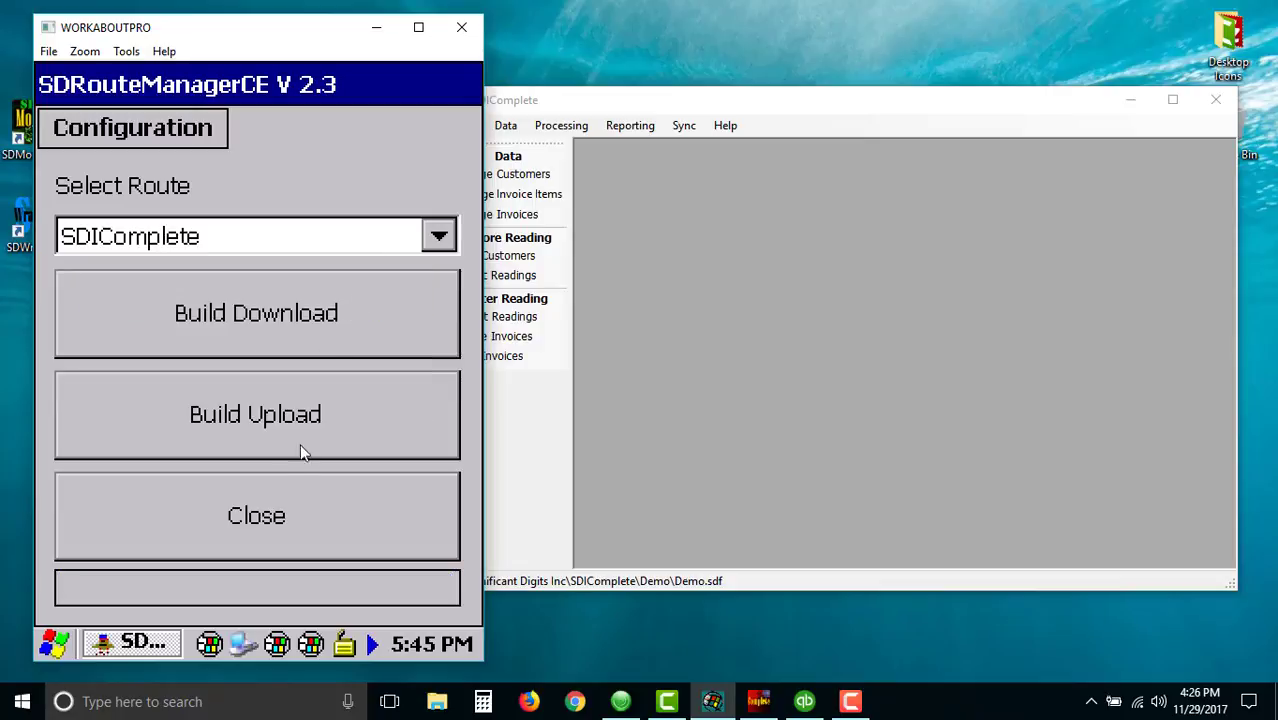
click(252, 510)
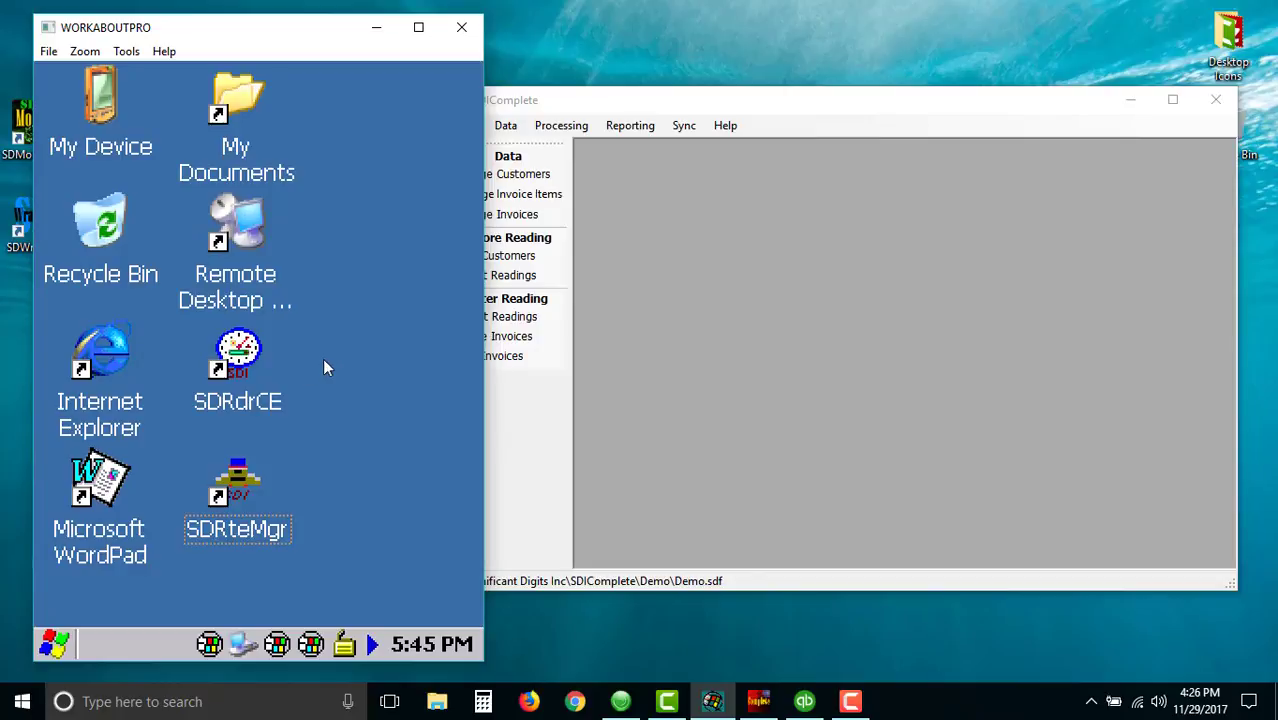
- Launch SDRdrCE on the handheld and record a reading of 1912 for the first route meter
click(240, 354)
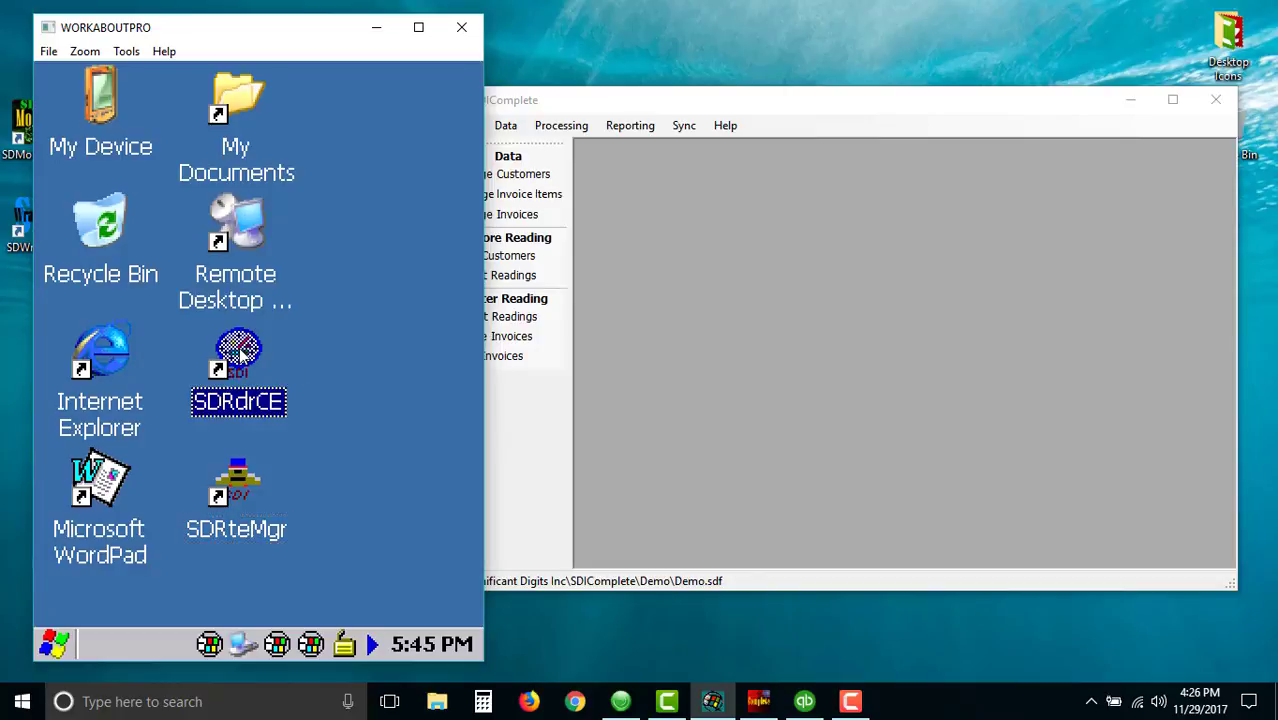
double_click(240, 354)
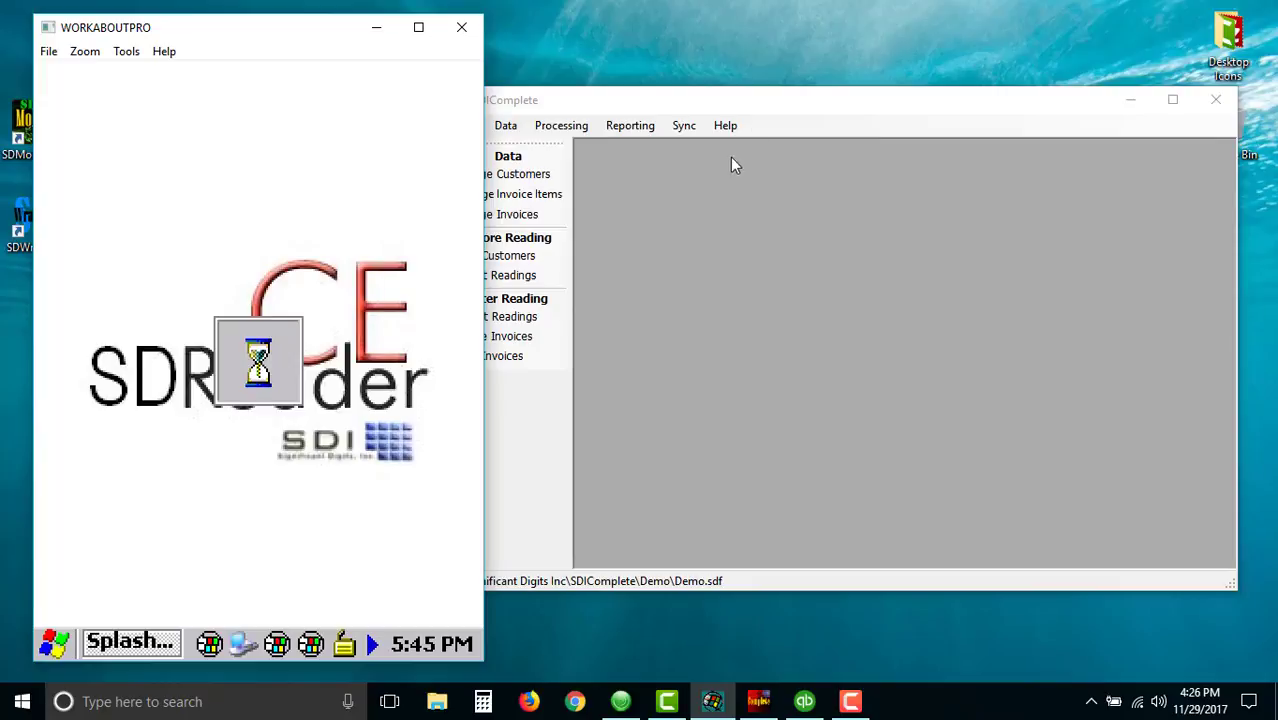
drag(765, 103, 797, 104)
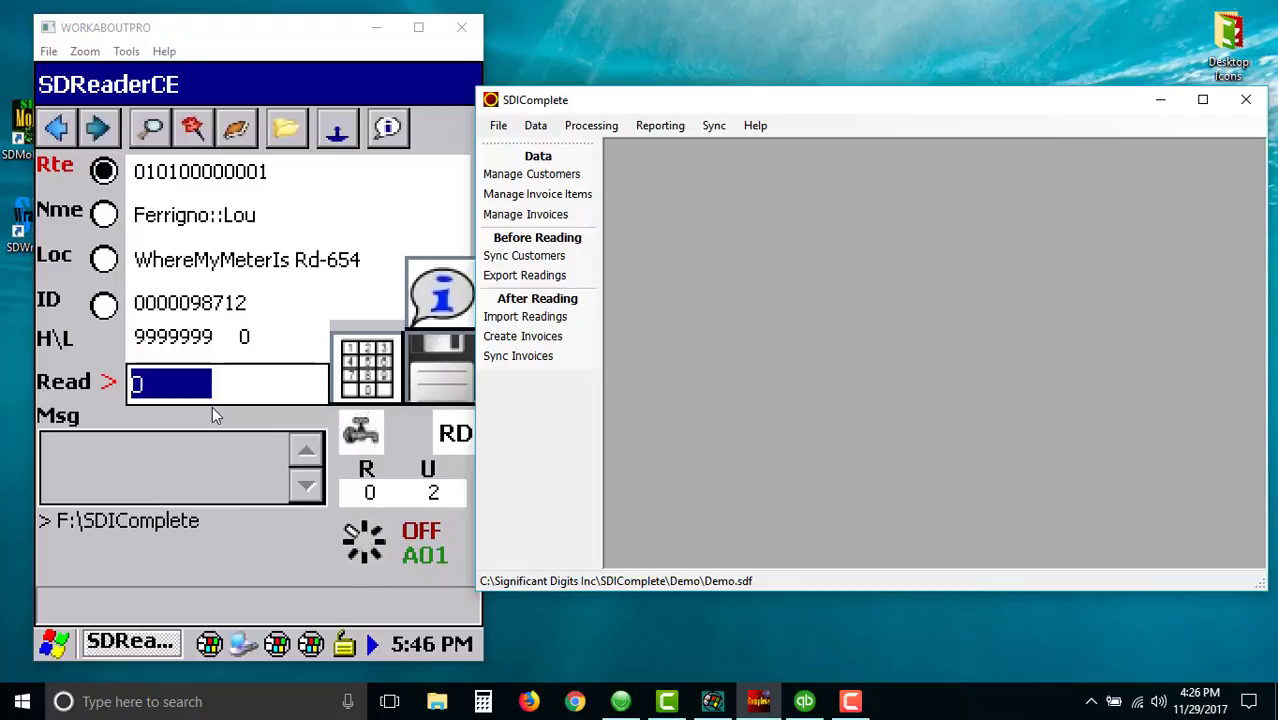
text(1)
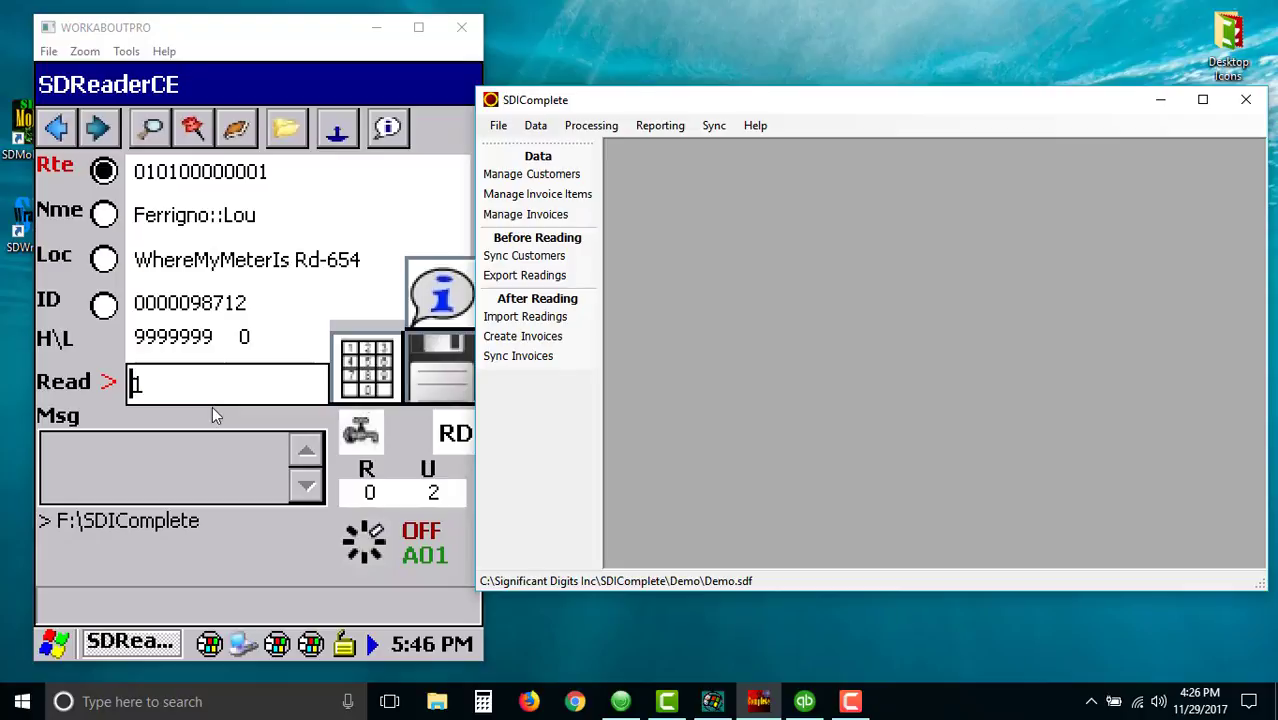
text(912)
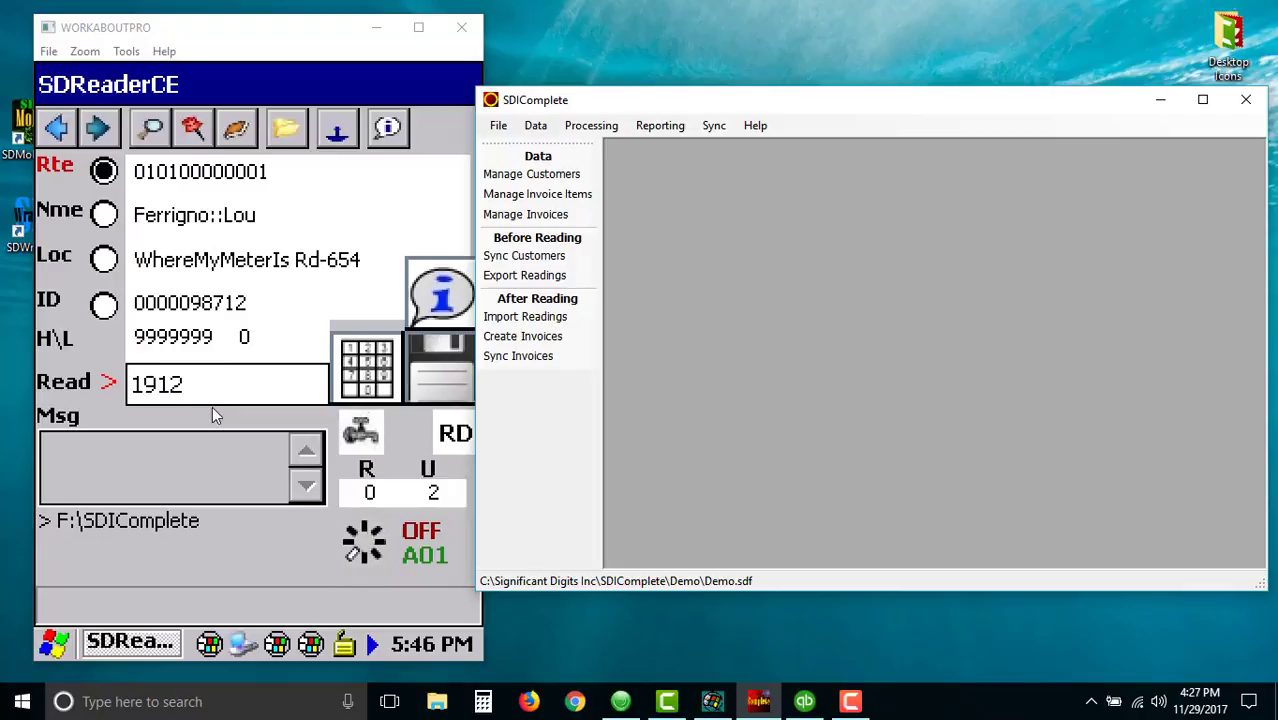
key(Return)
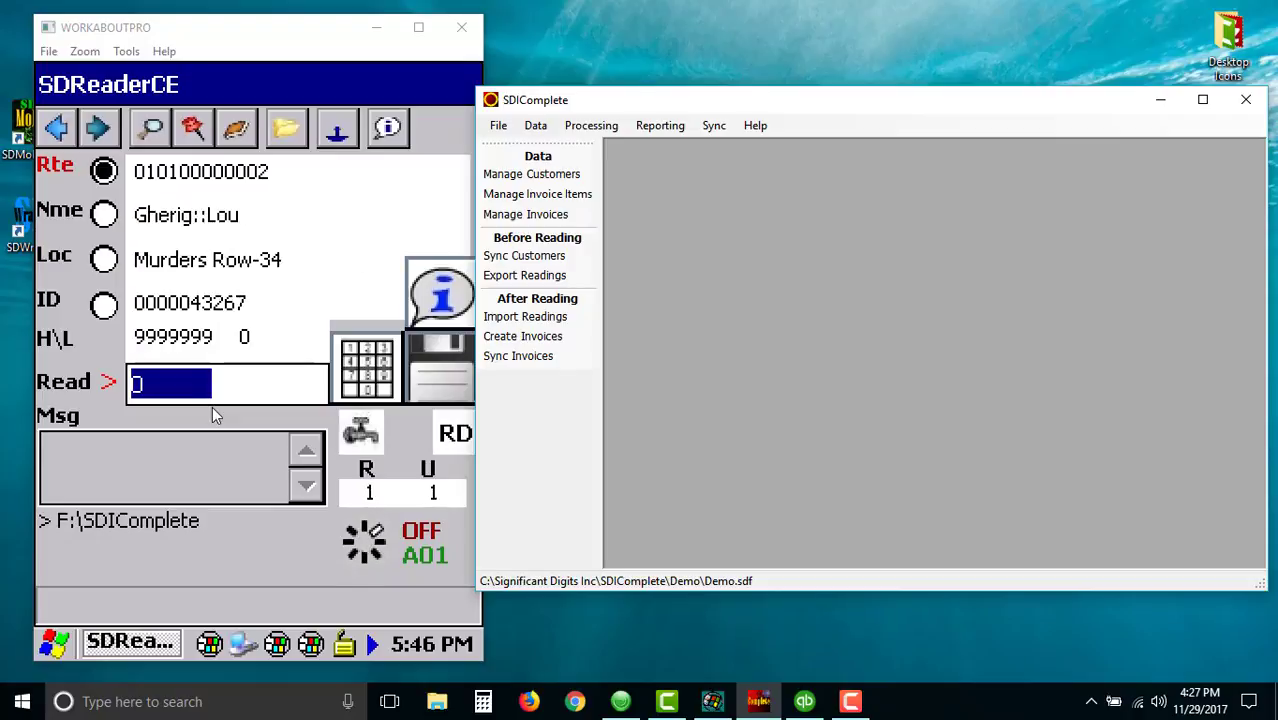
- Record a reading of 3652 for the second route meter and dismiss the end-of-list notice
text(3652)
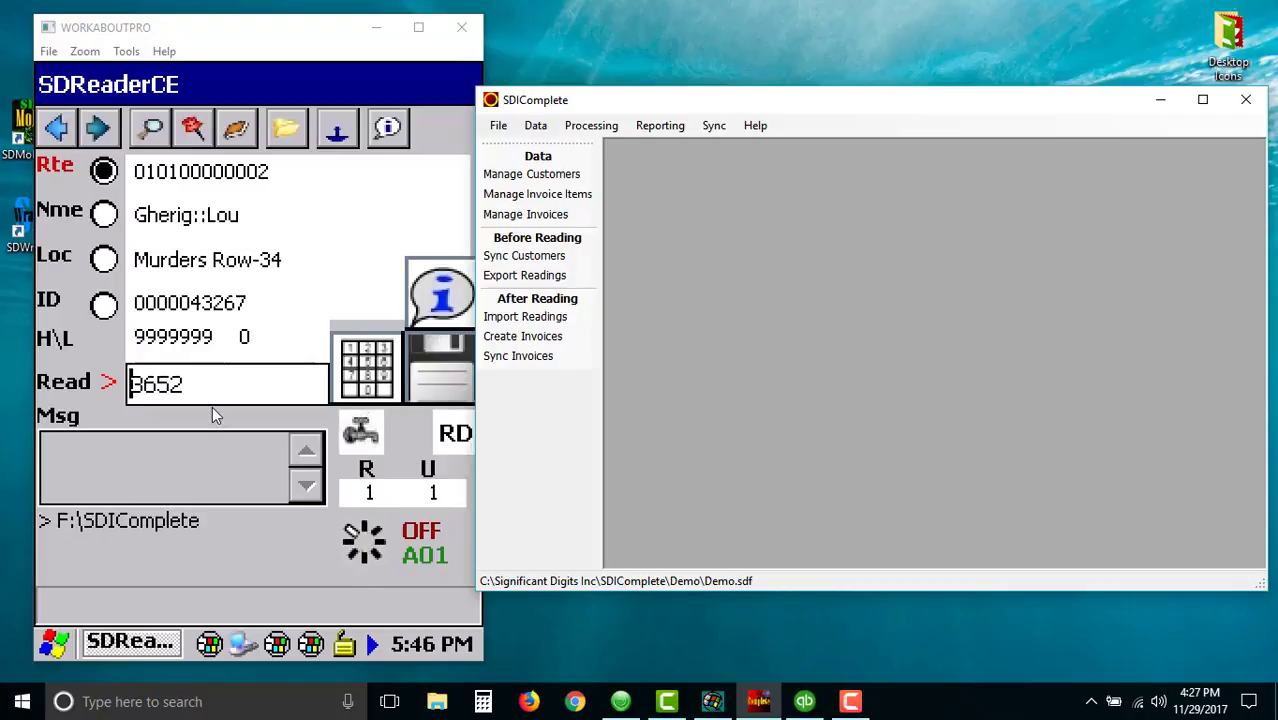
click(437, 376)
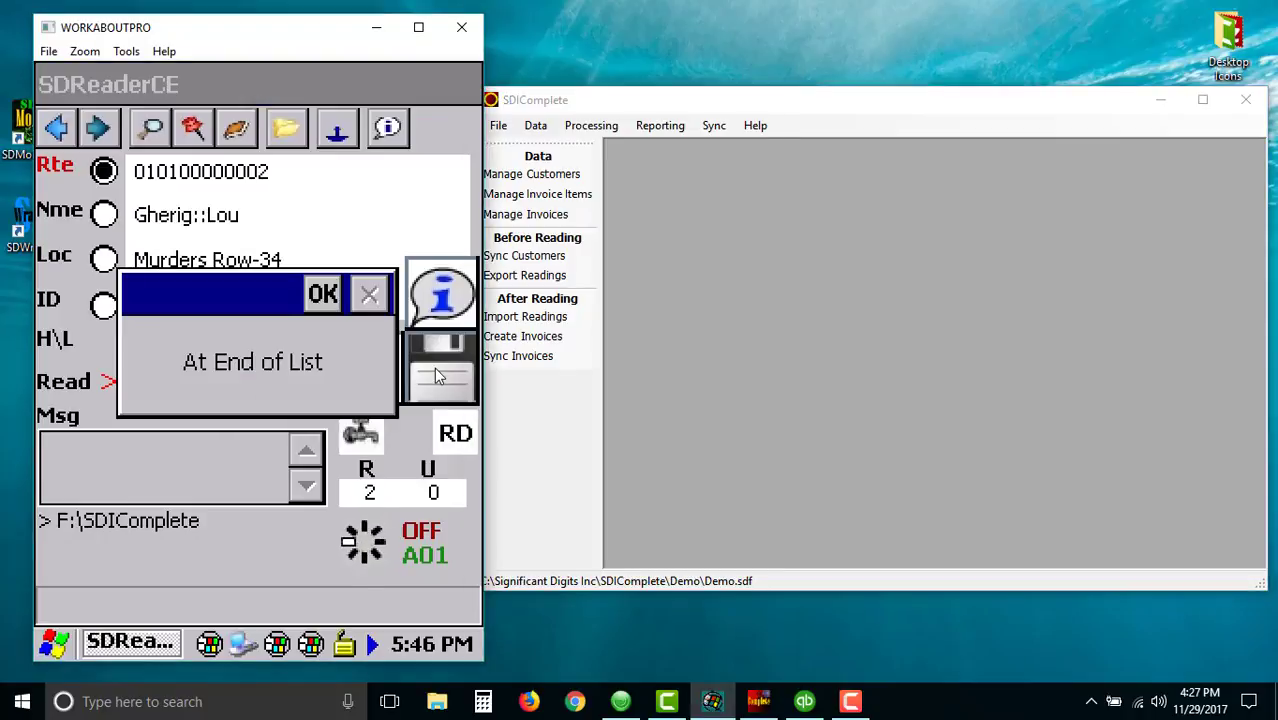
click(322, 293)
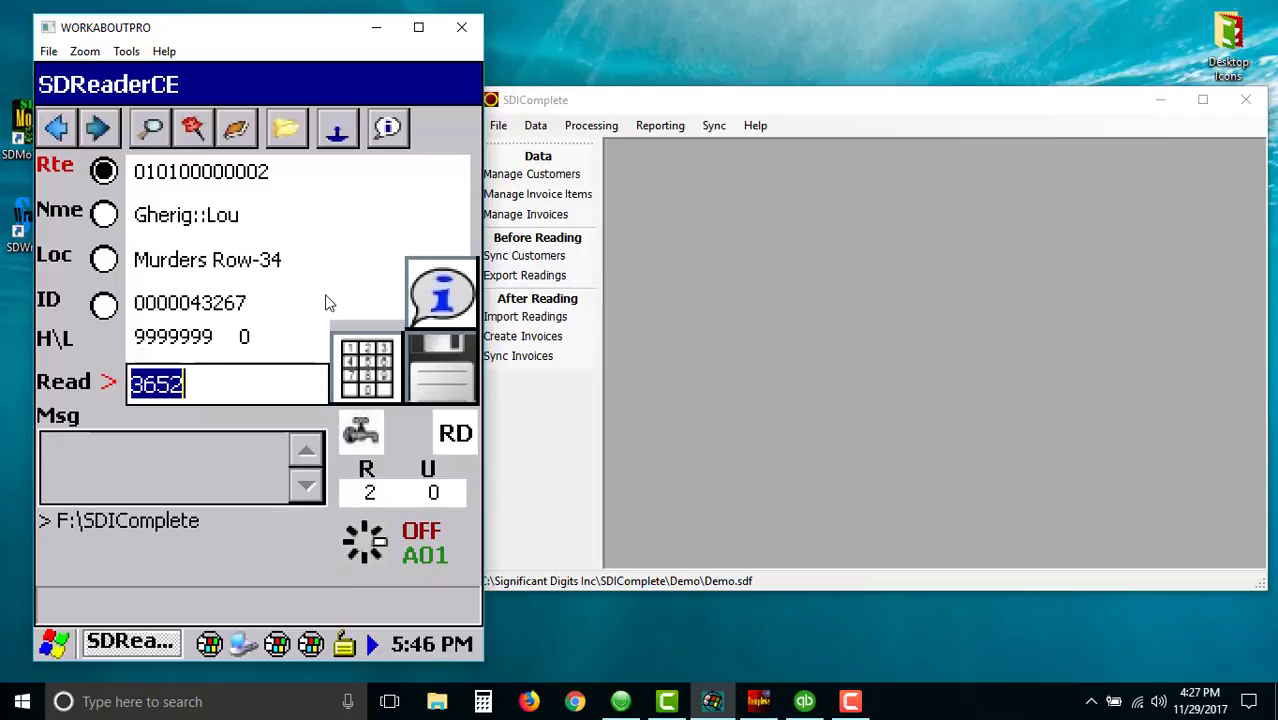
- Quit SDReaderCE on the handheld and confirm exiting the program
click(390, 132)
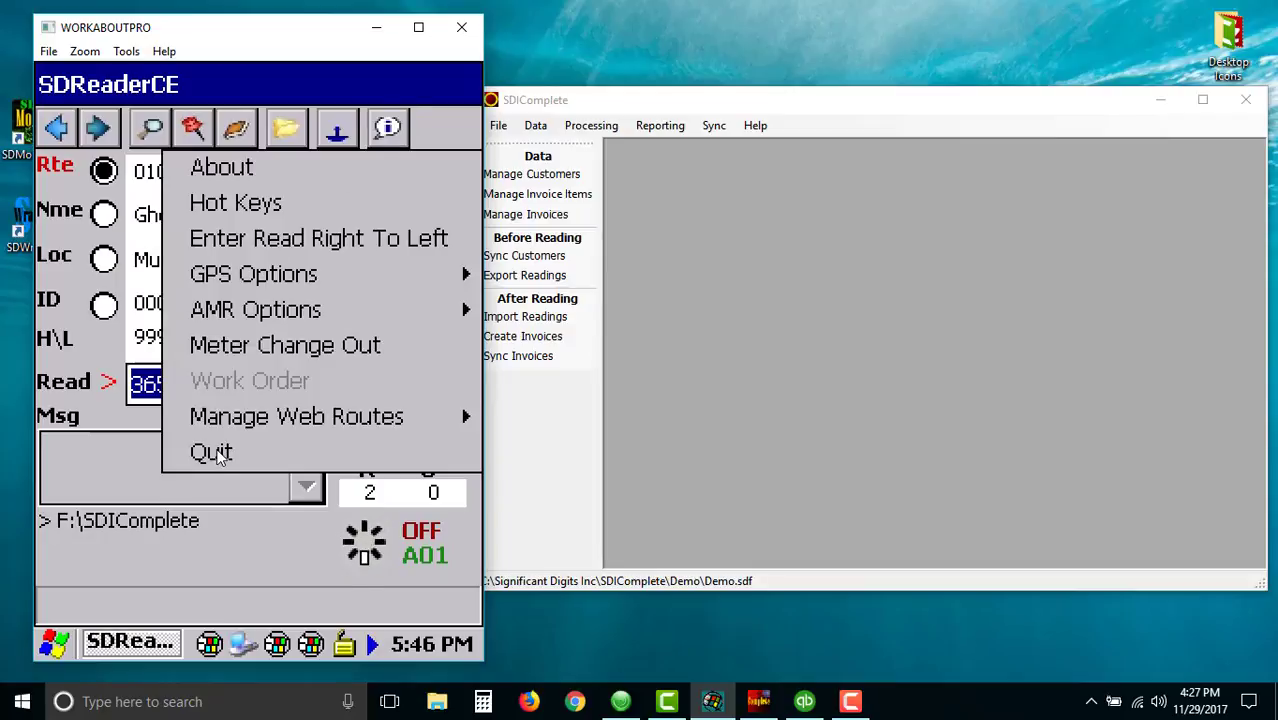
click(218, 455)
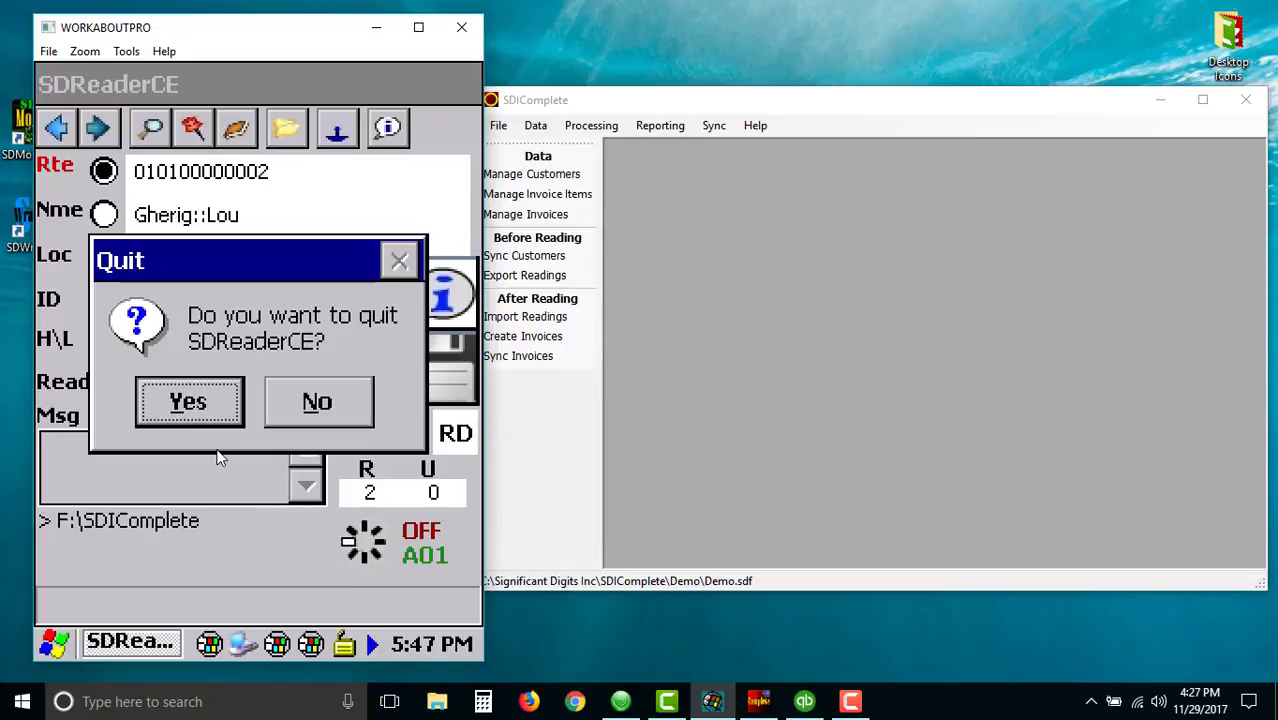
click(190, 402)
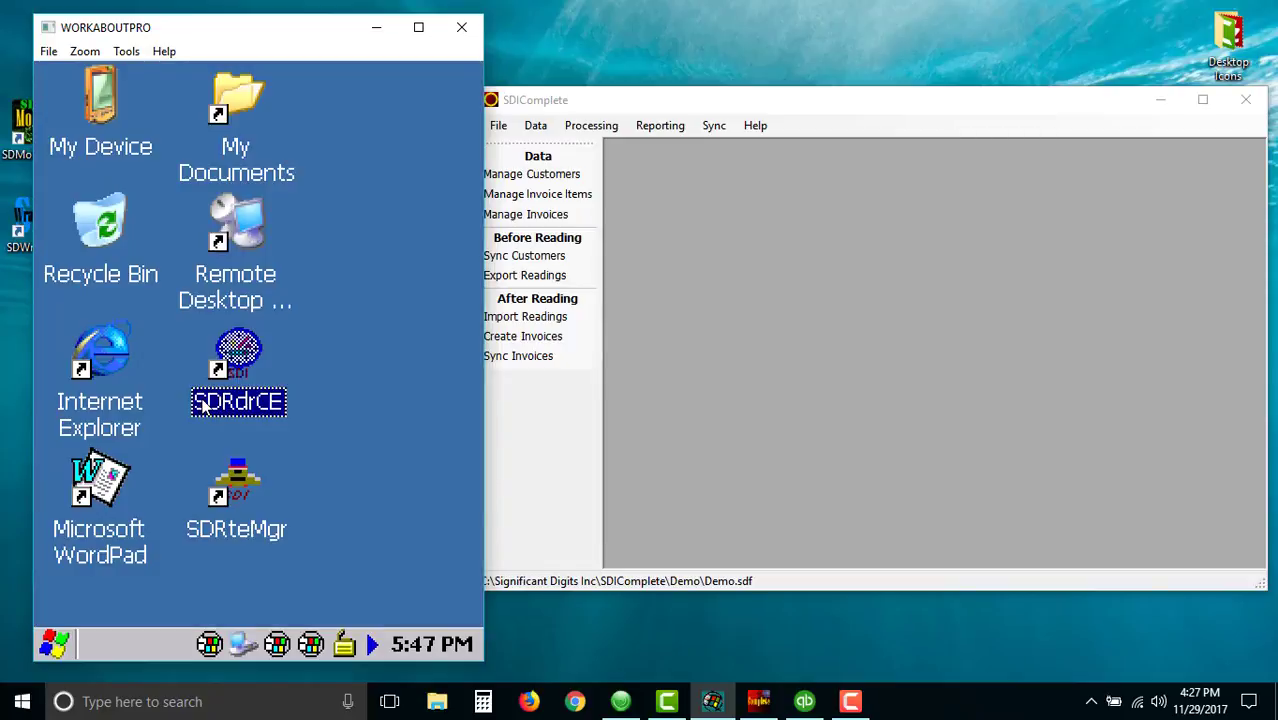
- Launch SDRteMgr, build the SDIComplete route upload as upload.dat, acknowledge it, and close the manager
click(319, 517)
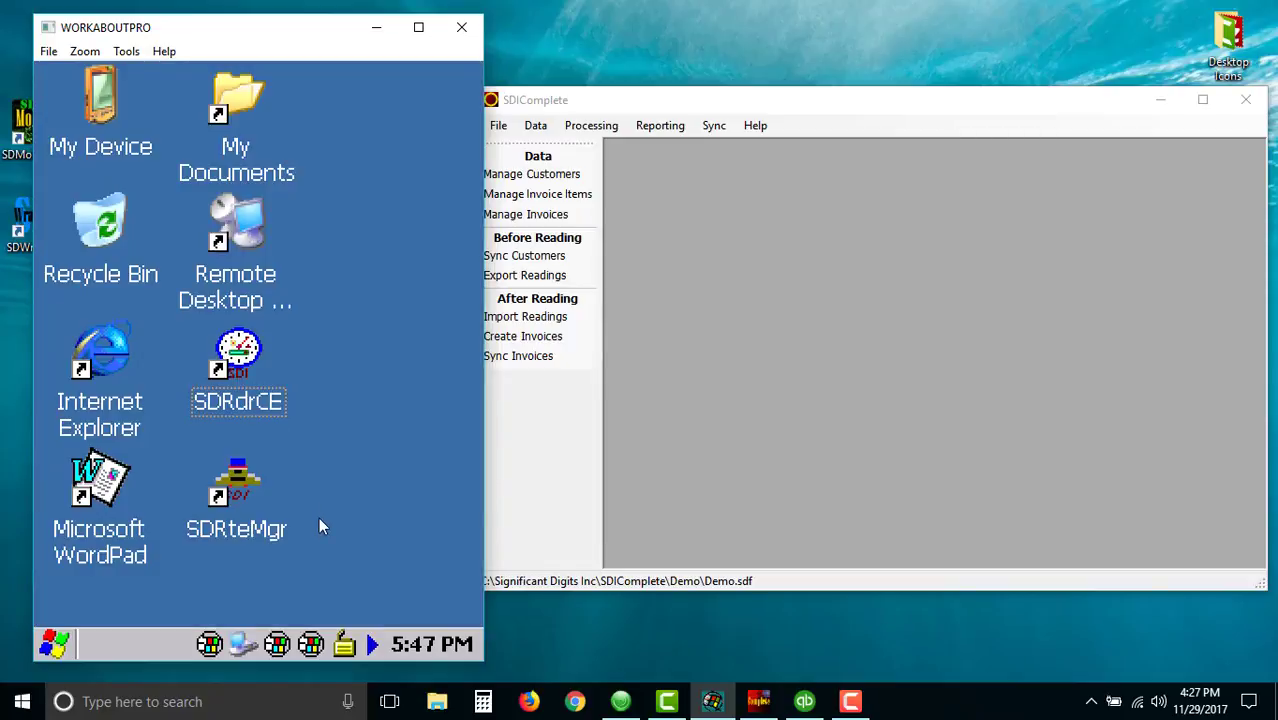
click(239, 475)
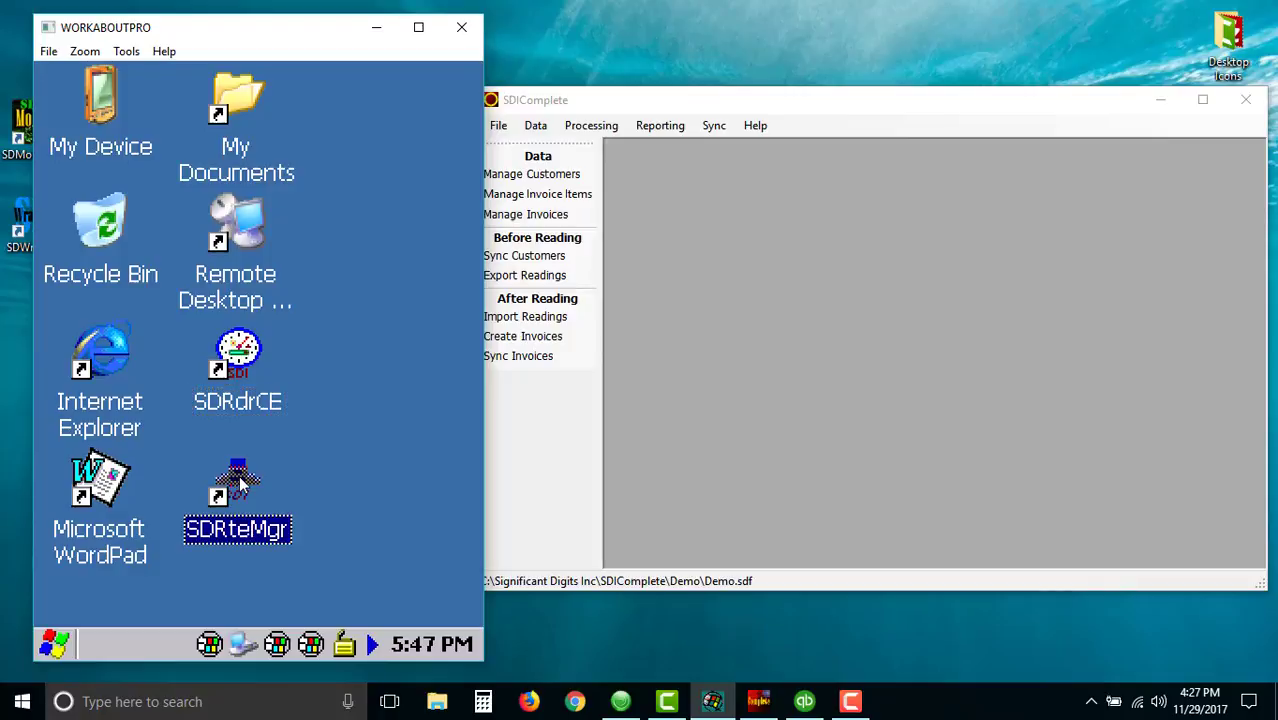
double_click(238, 480)
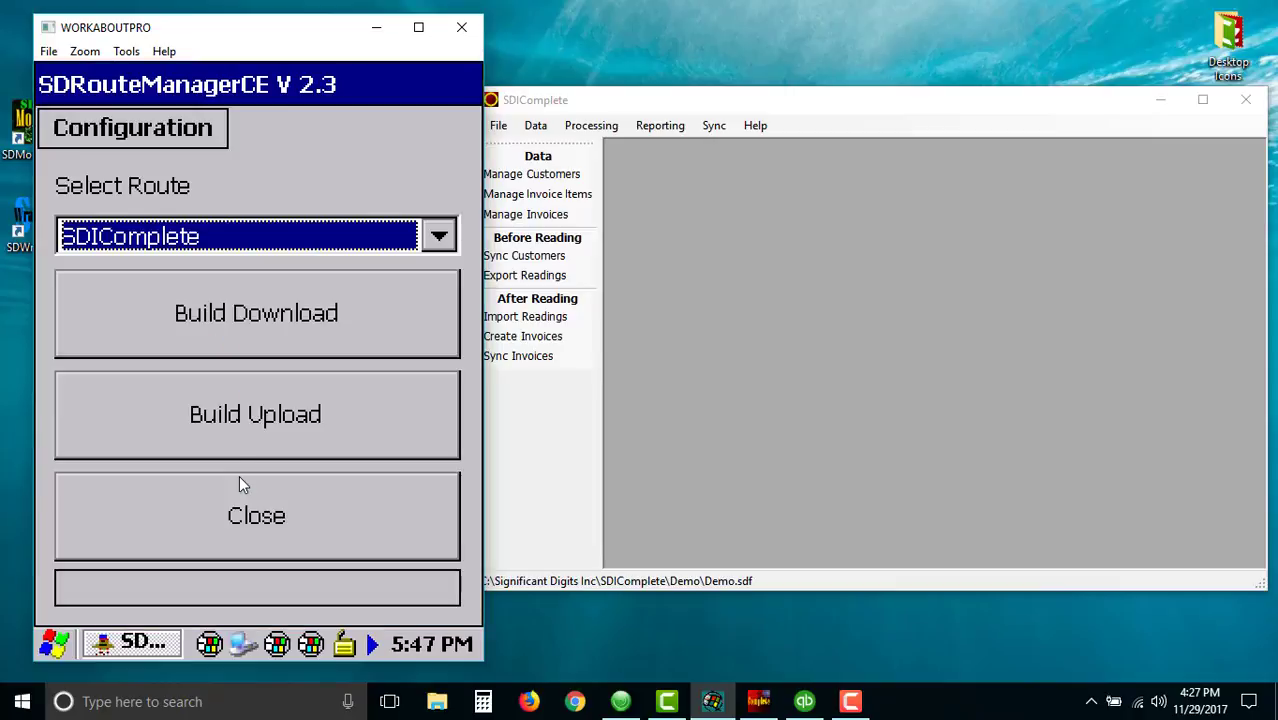
click(265, 425)
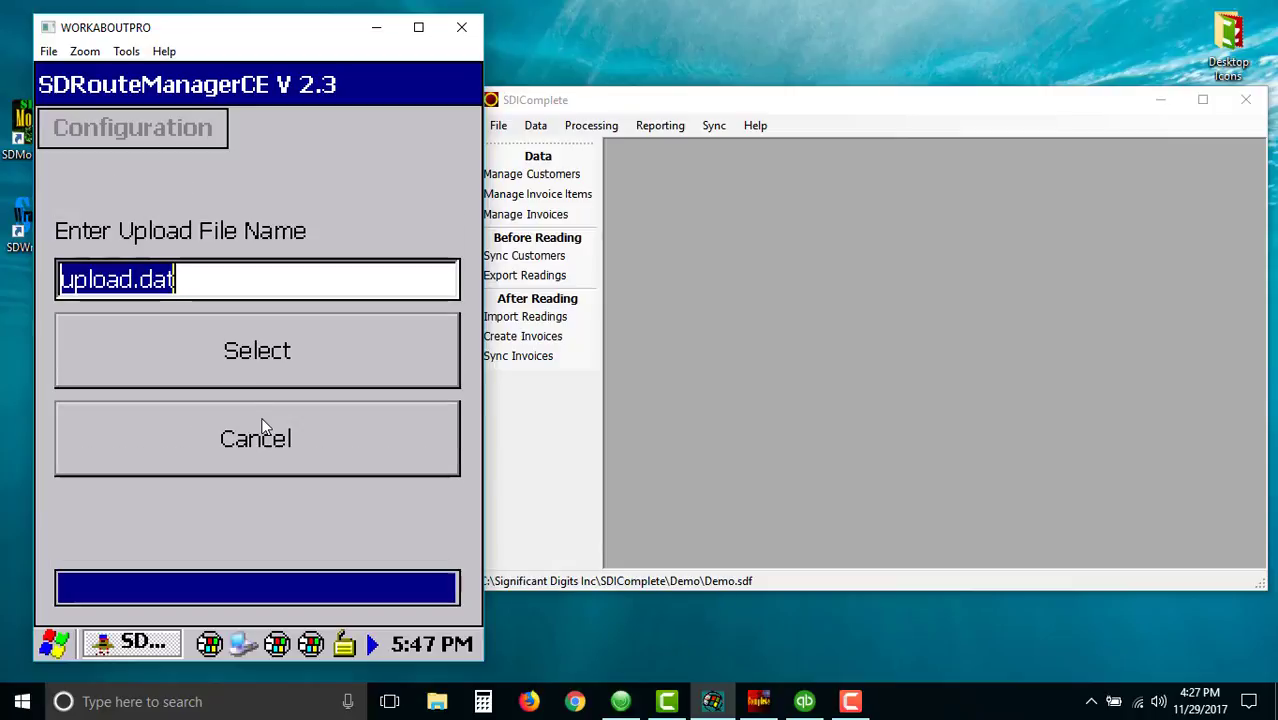
click(252, 358)
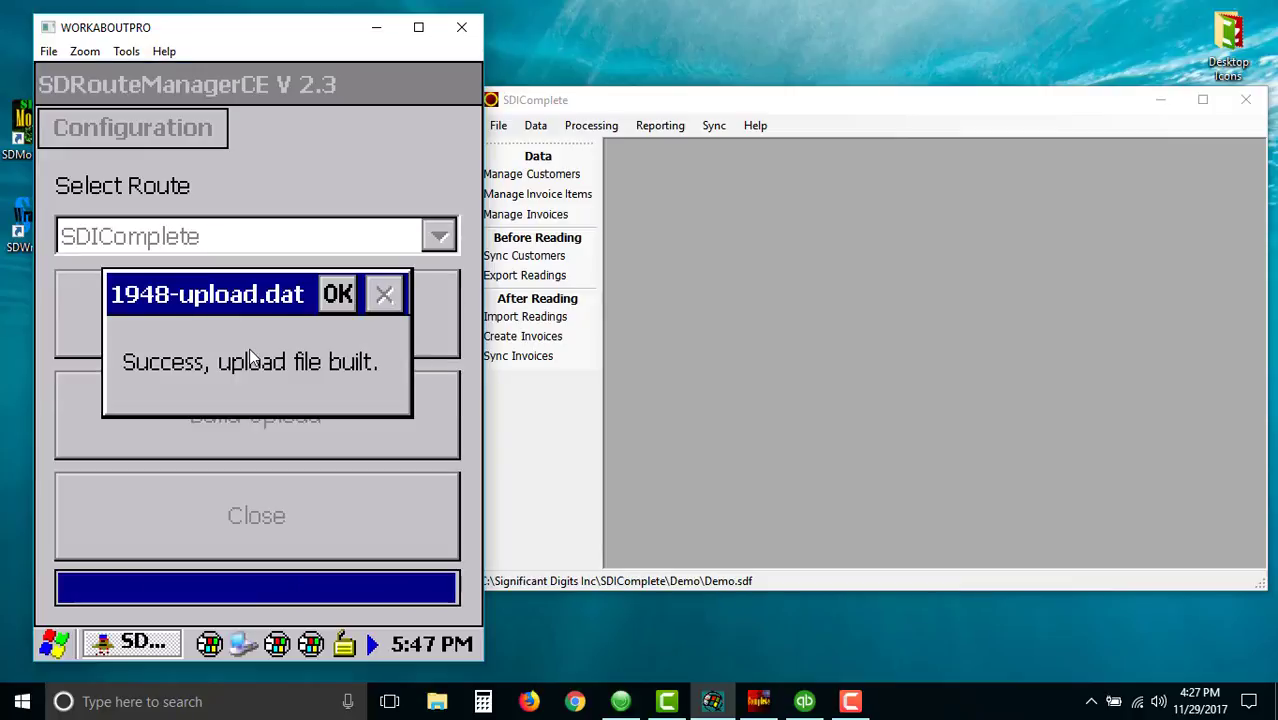
click(337, 294)
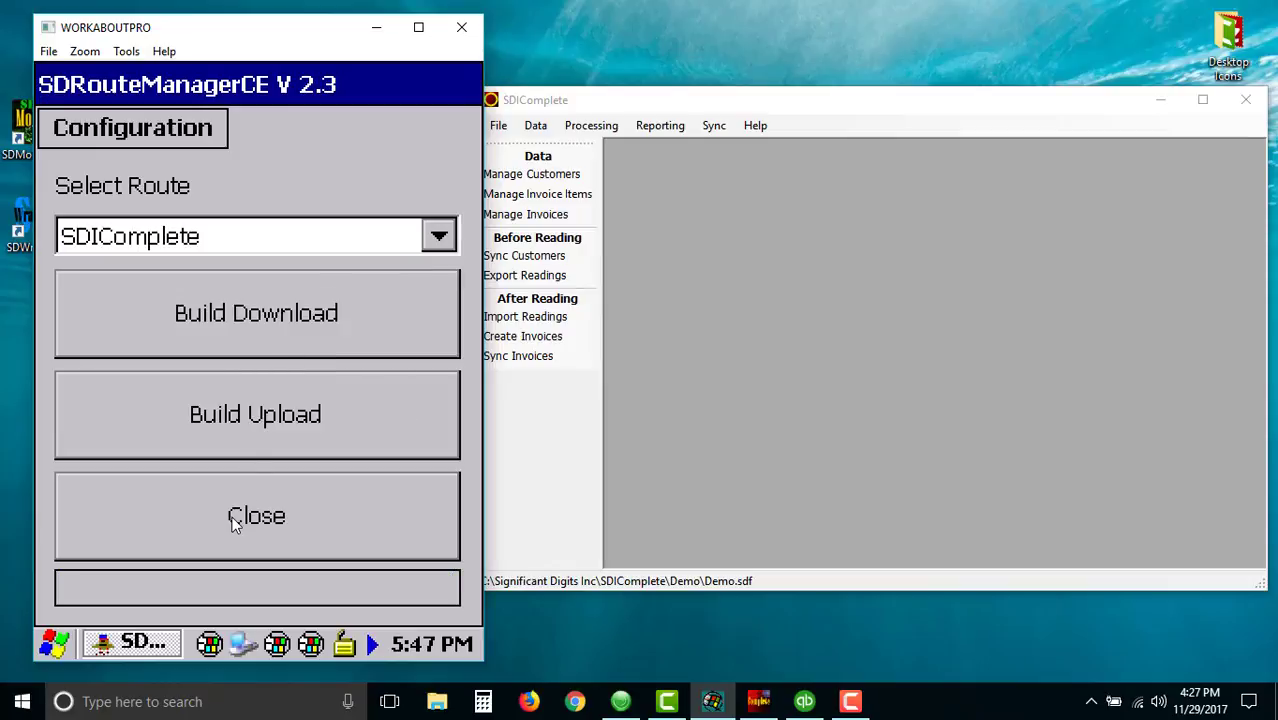
click(234, 516)
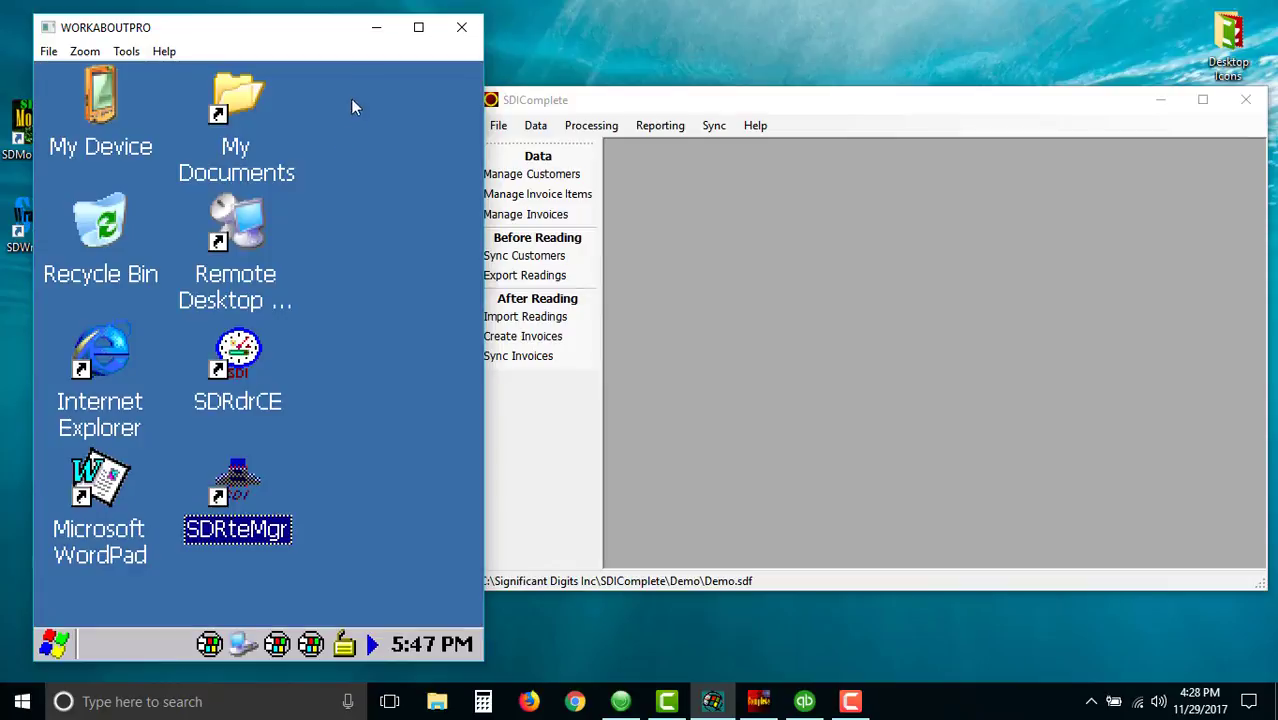
- Minimize the handheld emulator, reposition SDIComplete, and import the readings for period November 2017
click(371, 32)
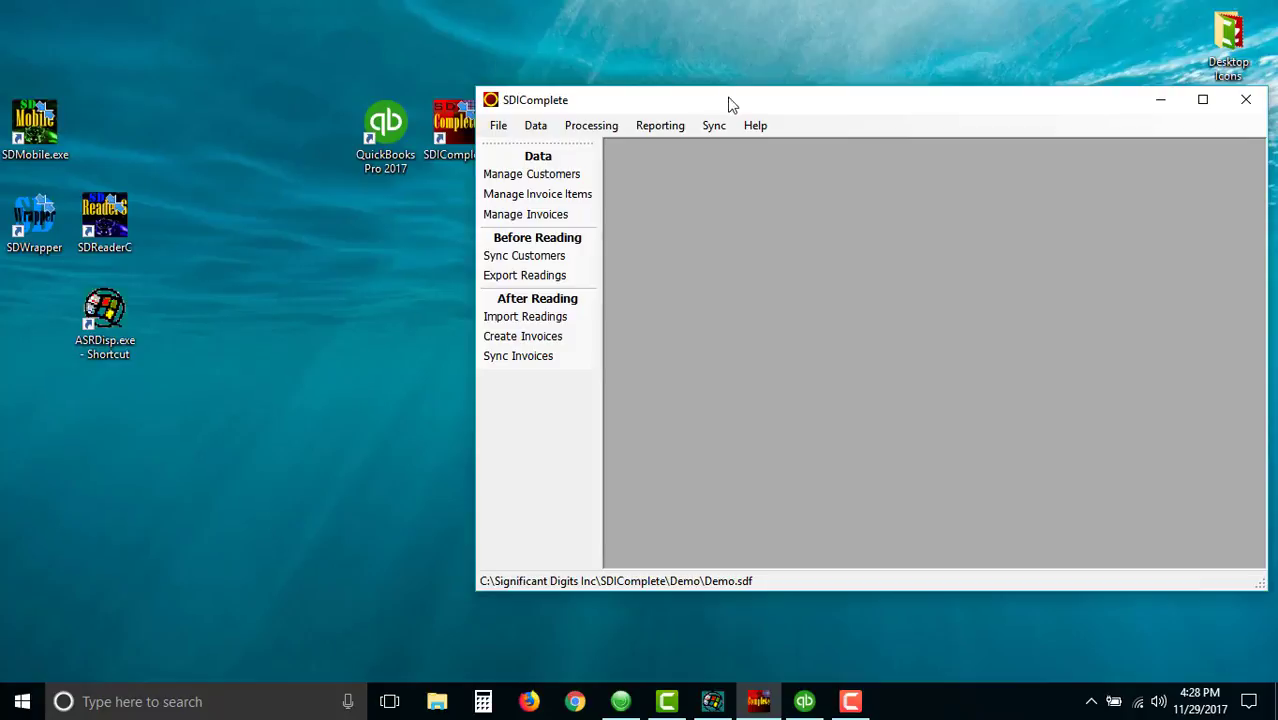
drag(730, 105, 446, 97)
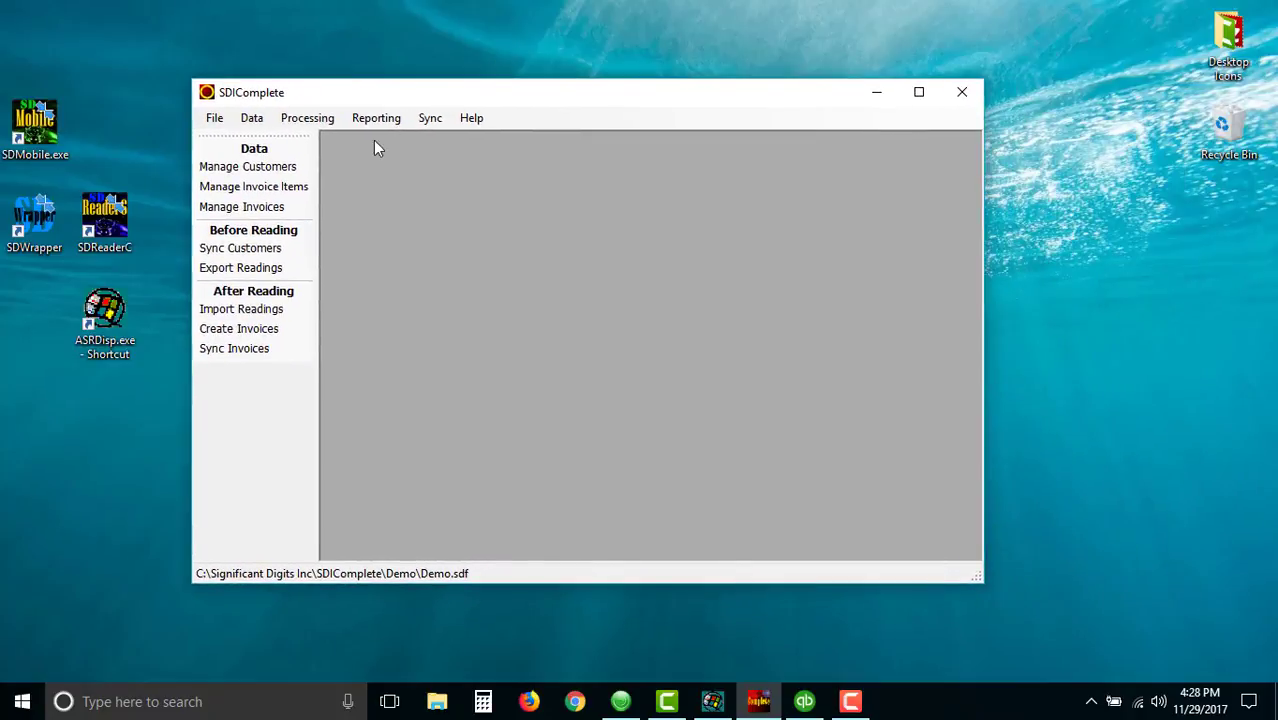
click(268, 316)
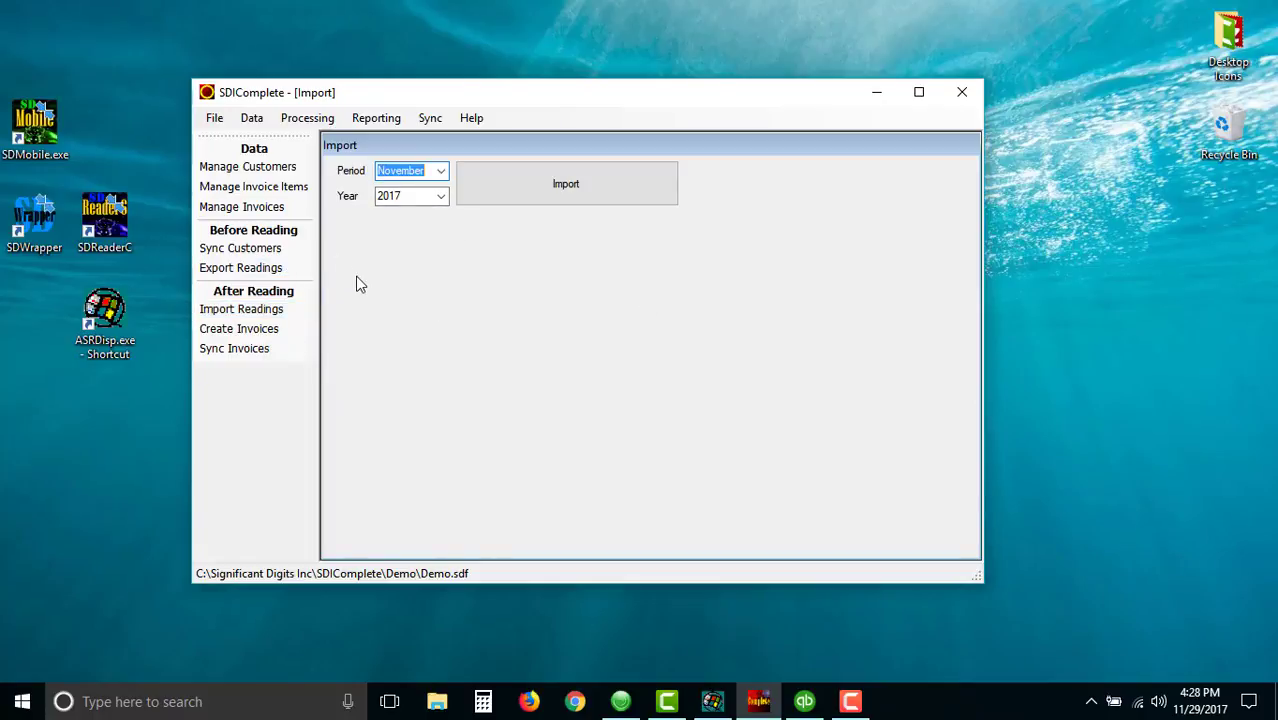
click(559, 194)
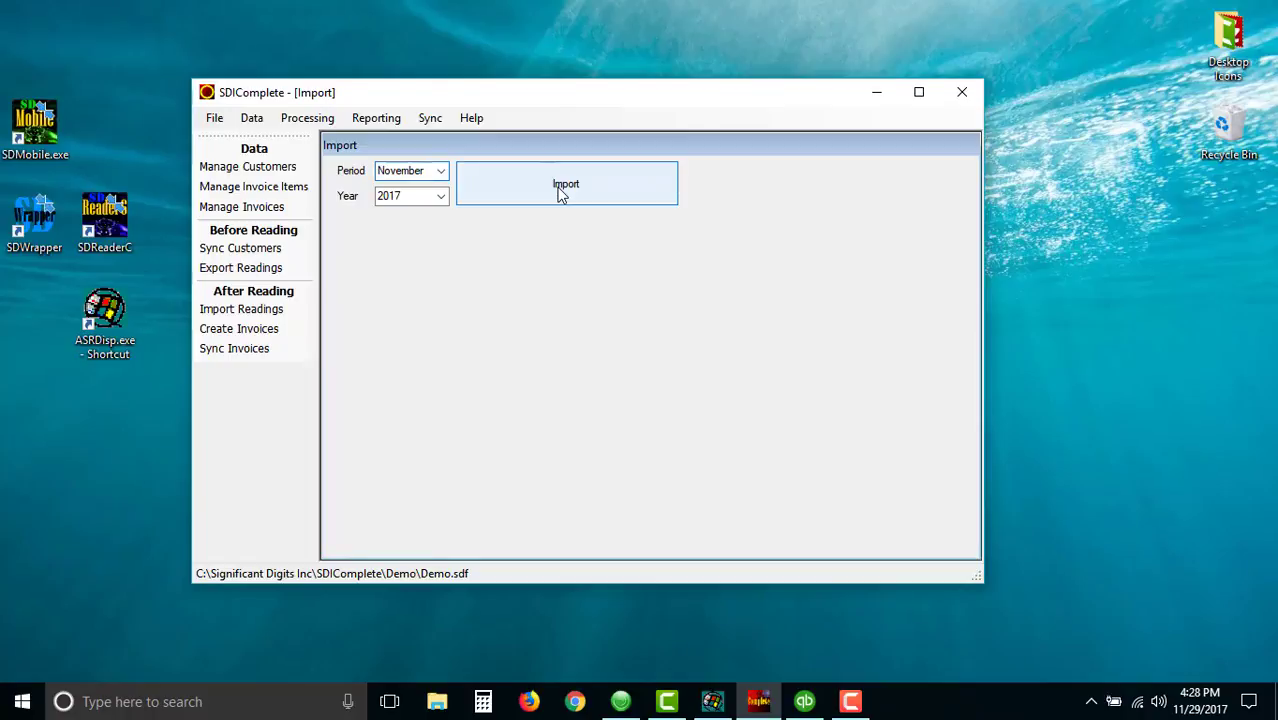
click(688, 416)
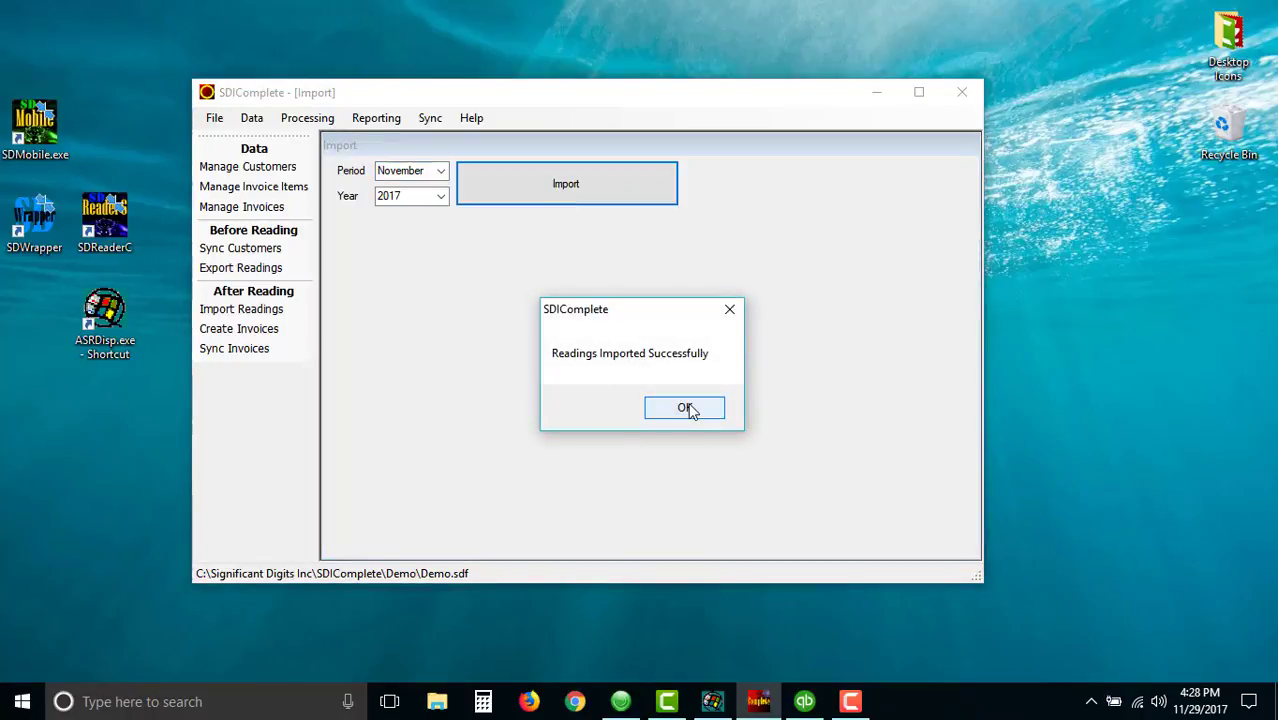
- Create invoices for November 2017 with invoice date 11/29/2017 and dismiss the confirmation
click(263, 331)
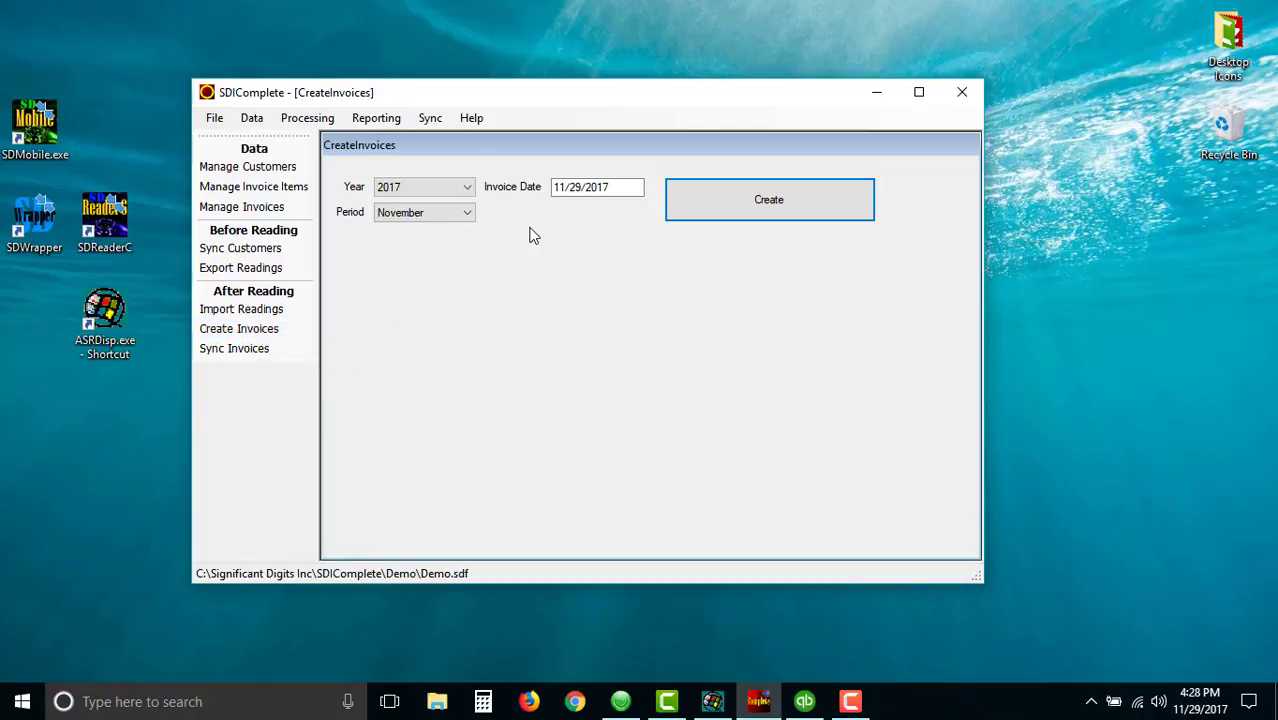
click(755, 202)
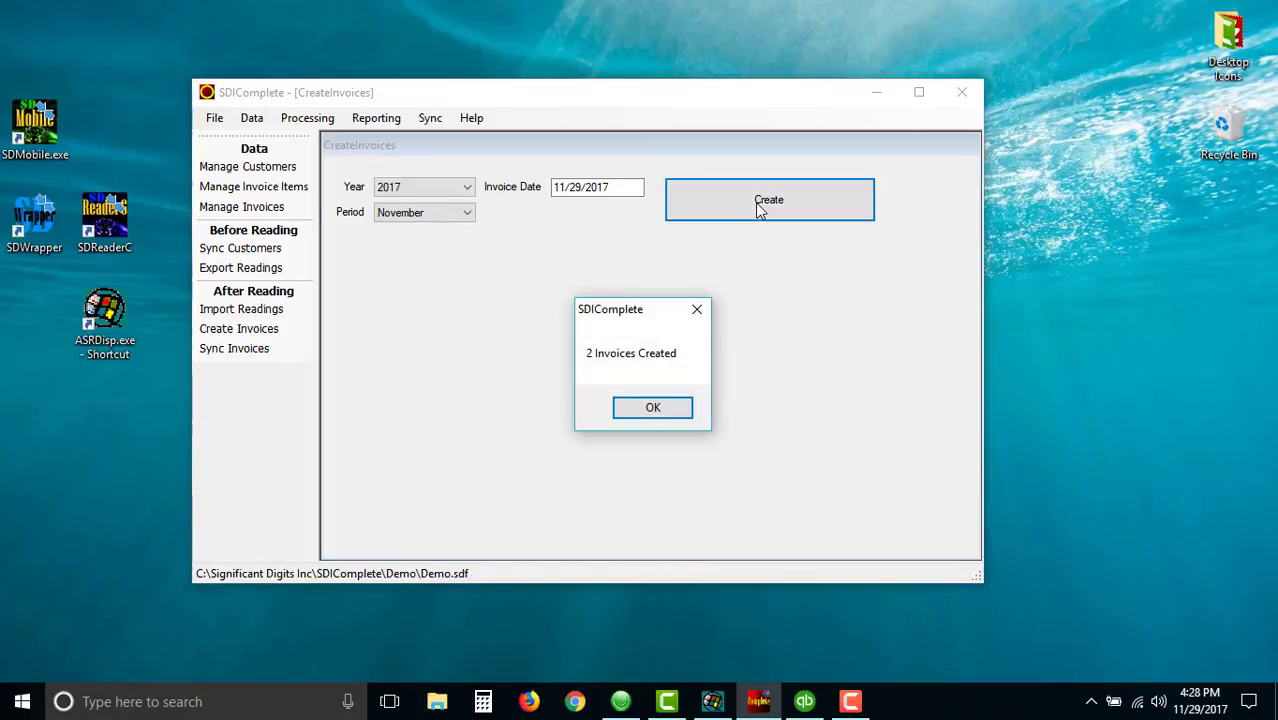
click(653, 407)
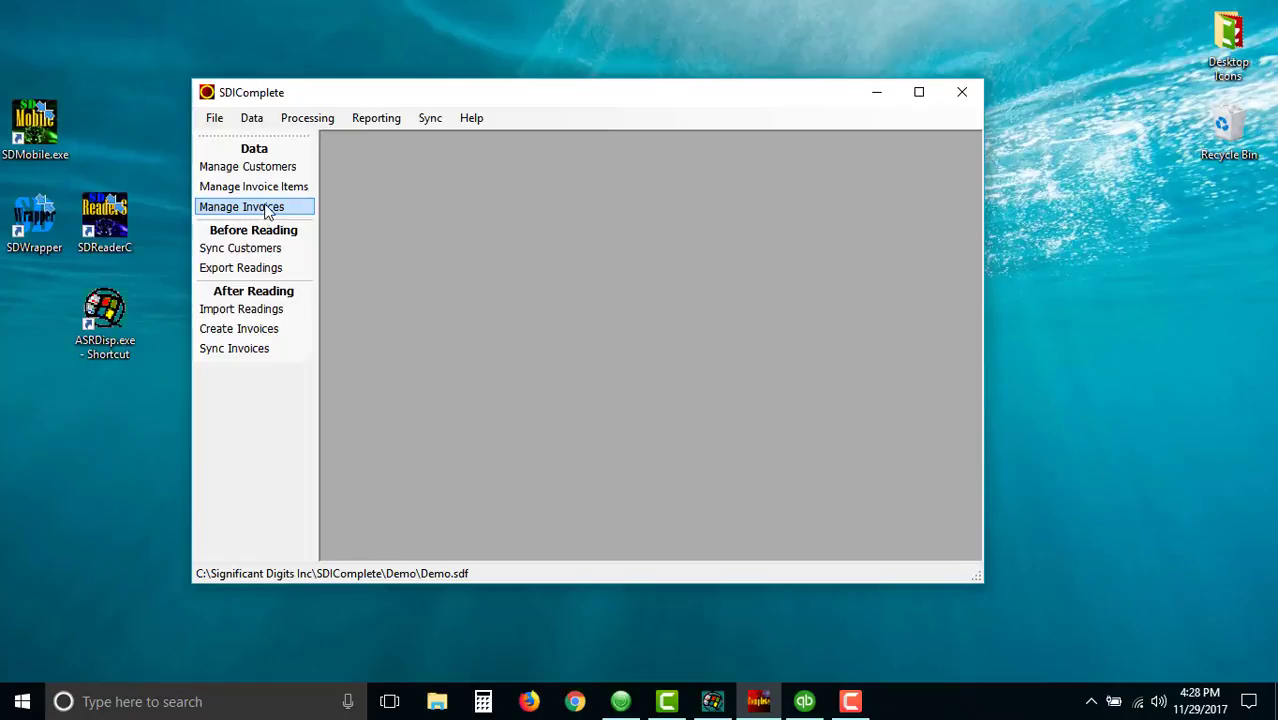
- Load the November 2017 invoices and open the first invoice to review its details
click(267, 212)
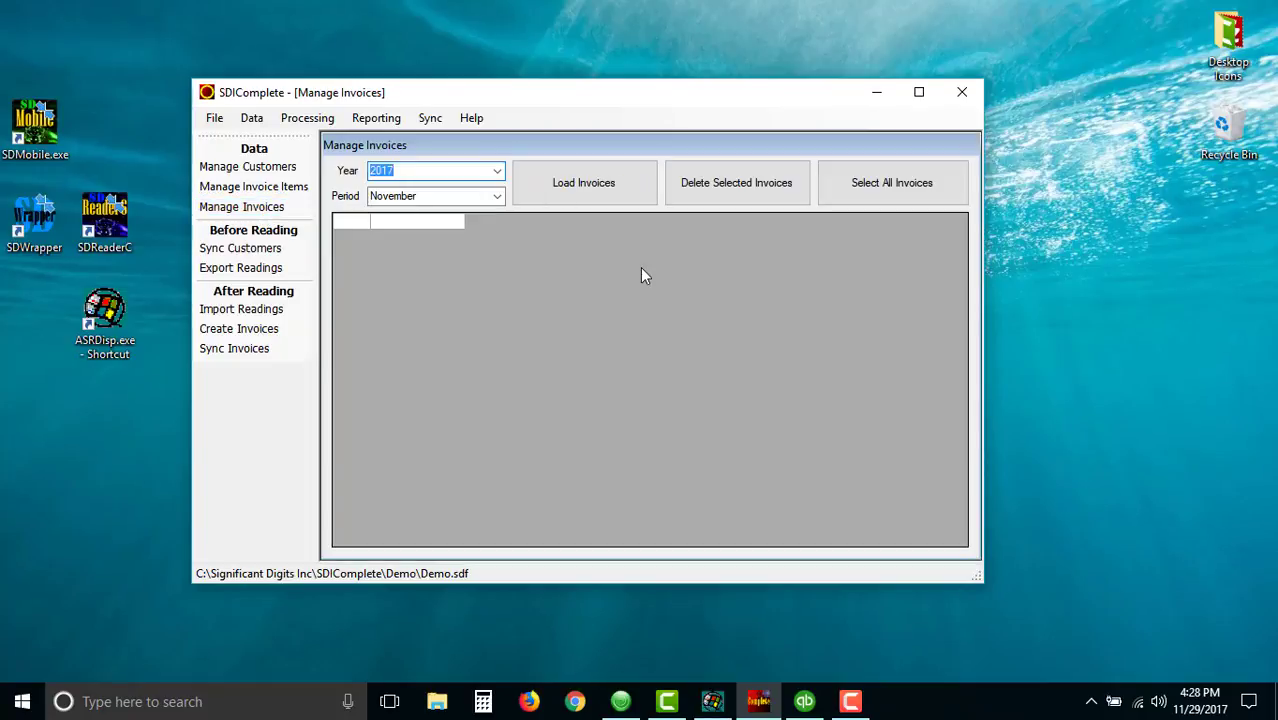
click(594, 186)
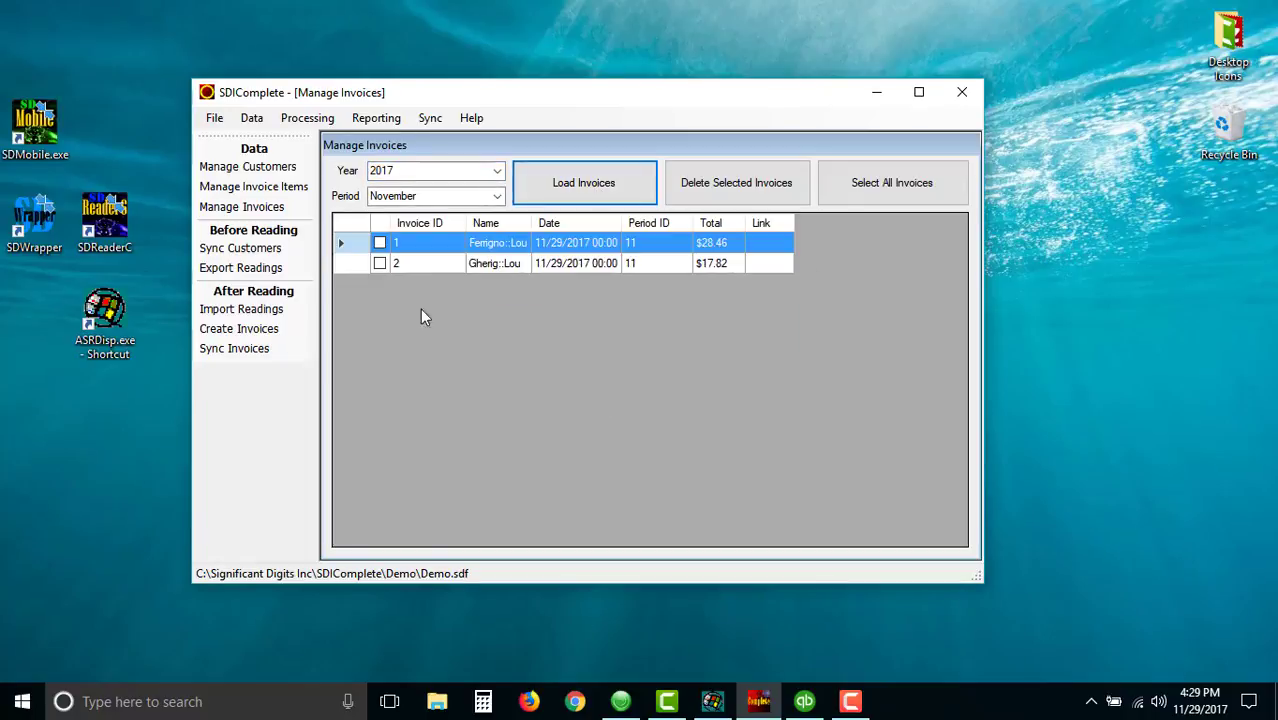
double_click(430, 249)
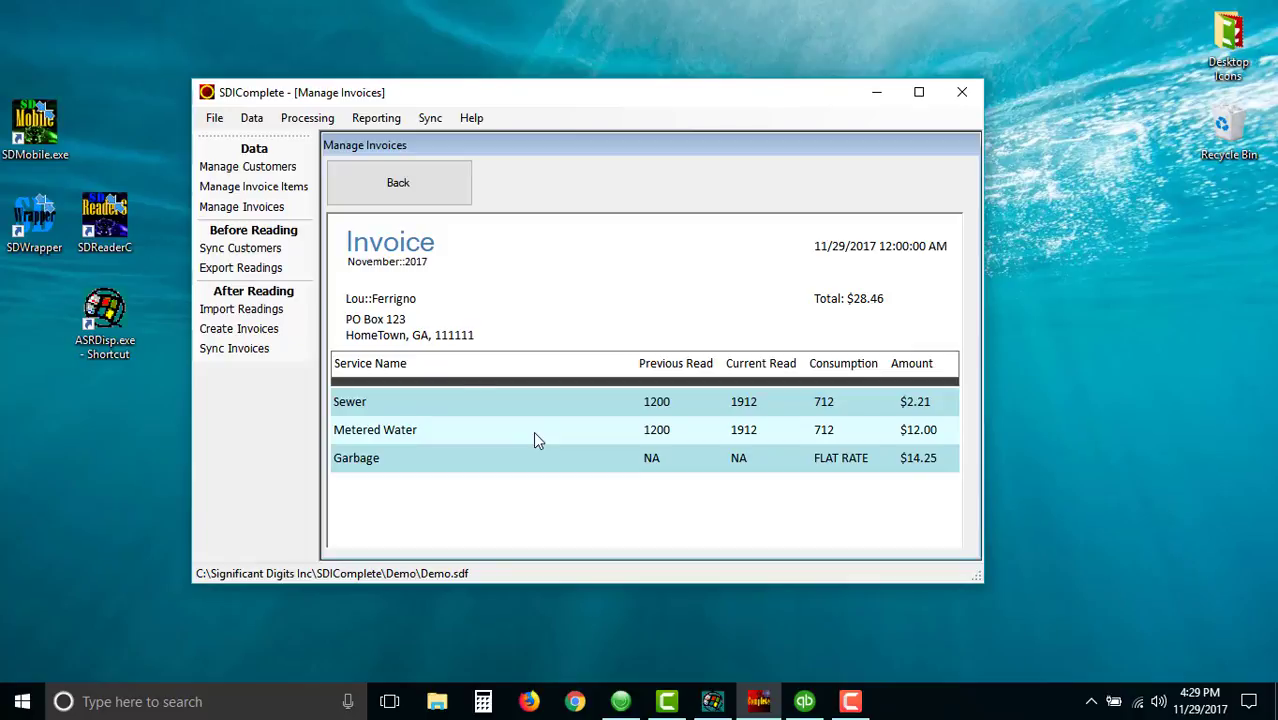
- Open the service rates and step through the Garbage, Metered Water and Sewer service records
click(254, 120)
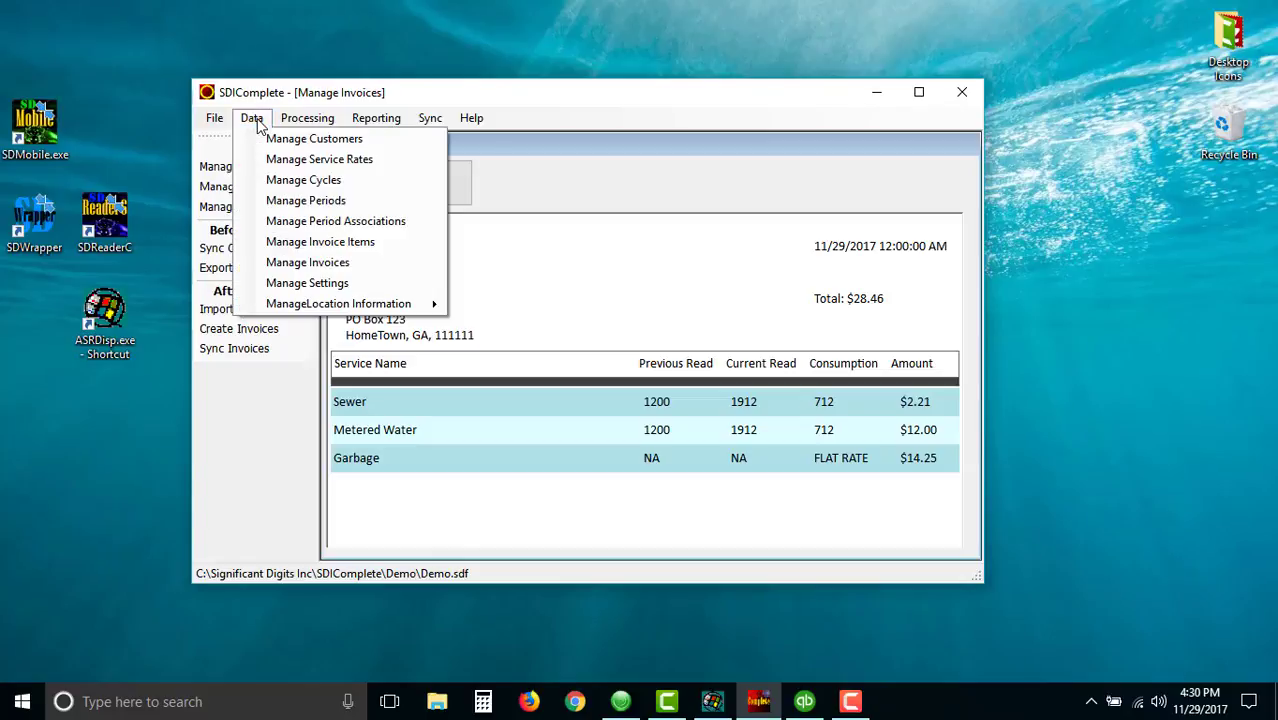
click(293, 162)
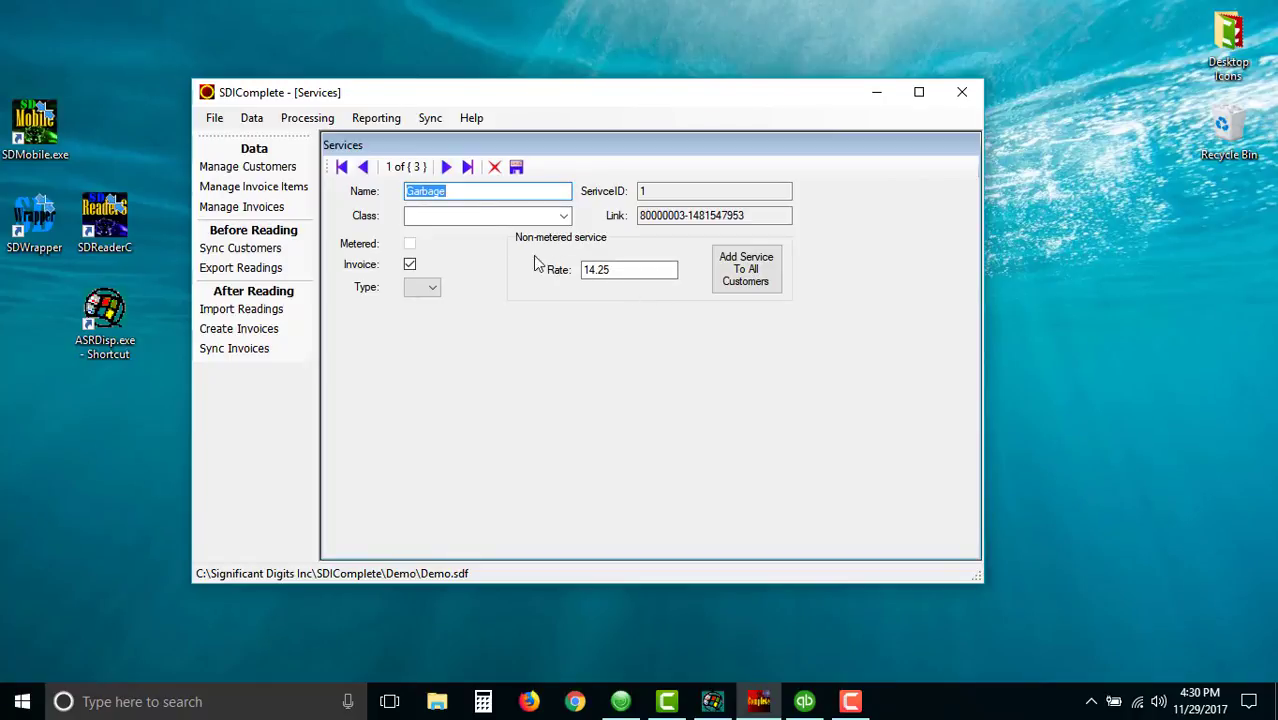
click(446, 167)
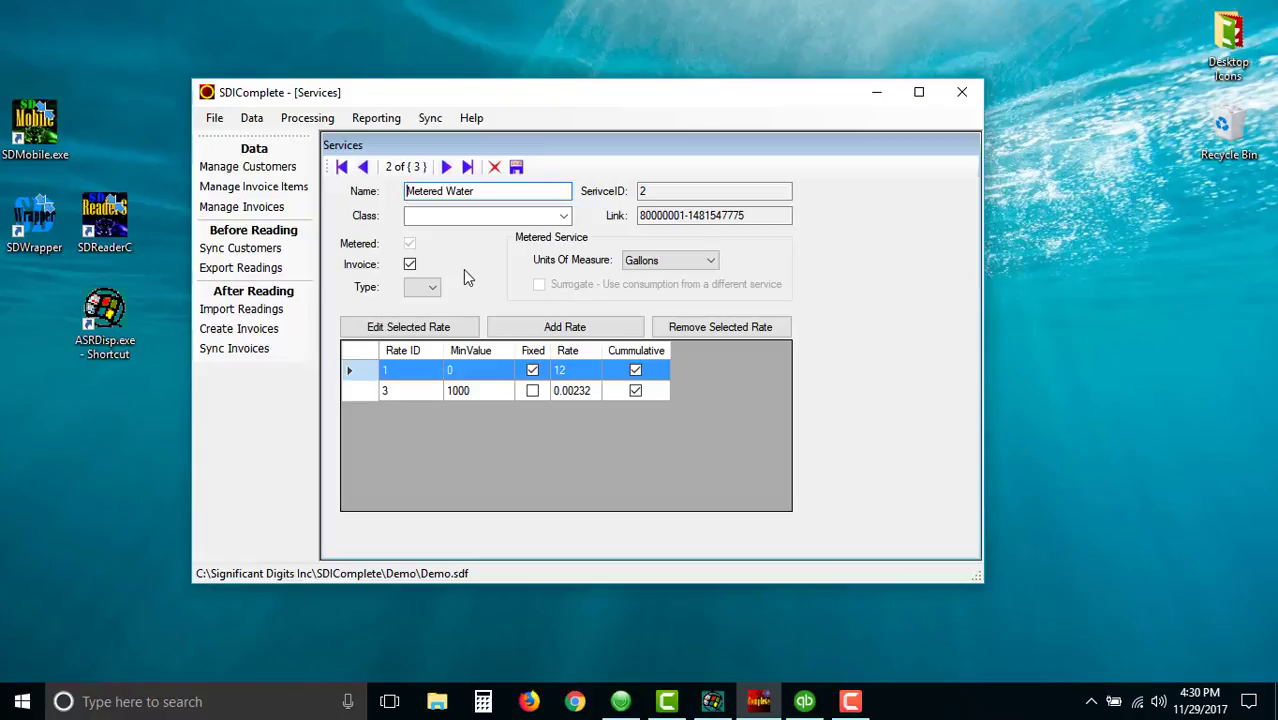
click(448, 168)
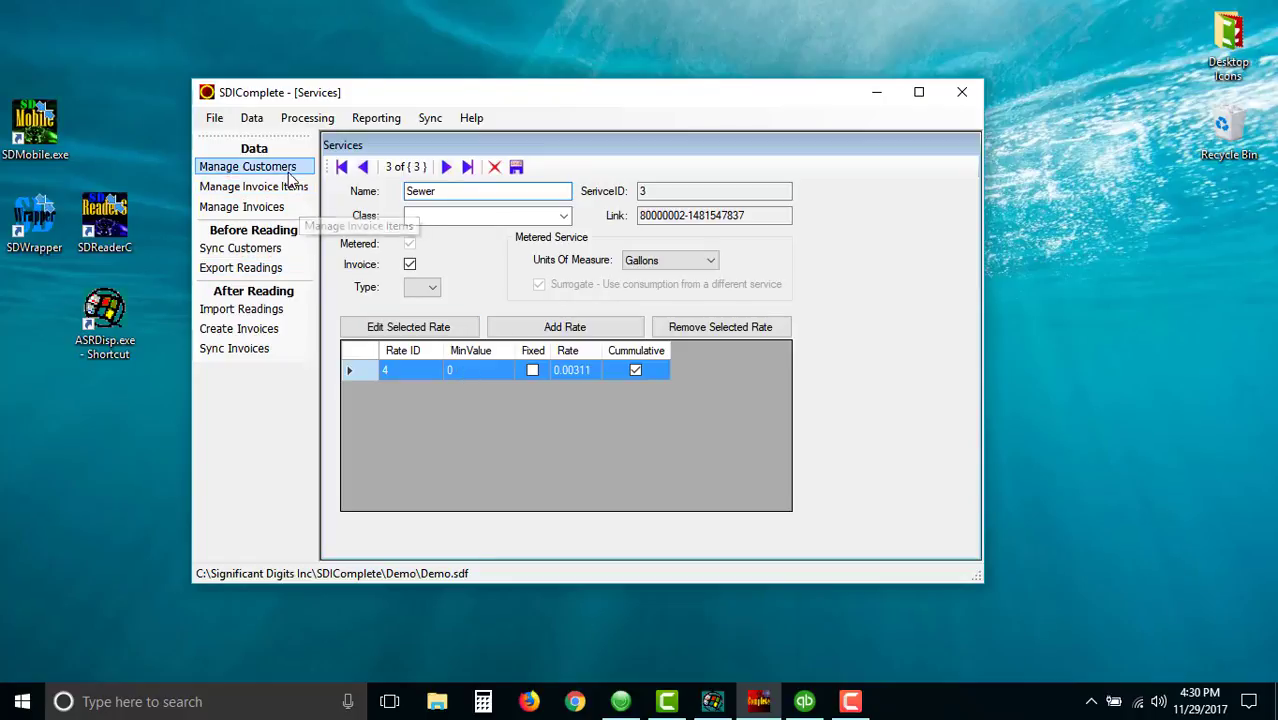
- Load the November 2017 invoices and open the second and then the first invoice to review them
click(281, 210)
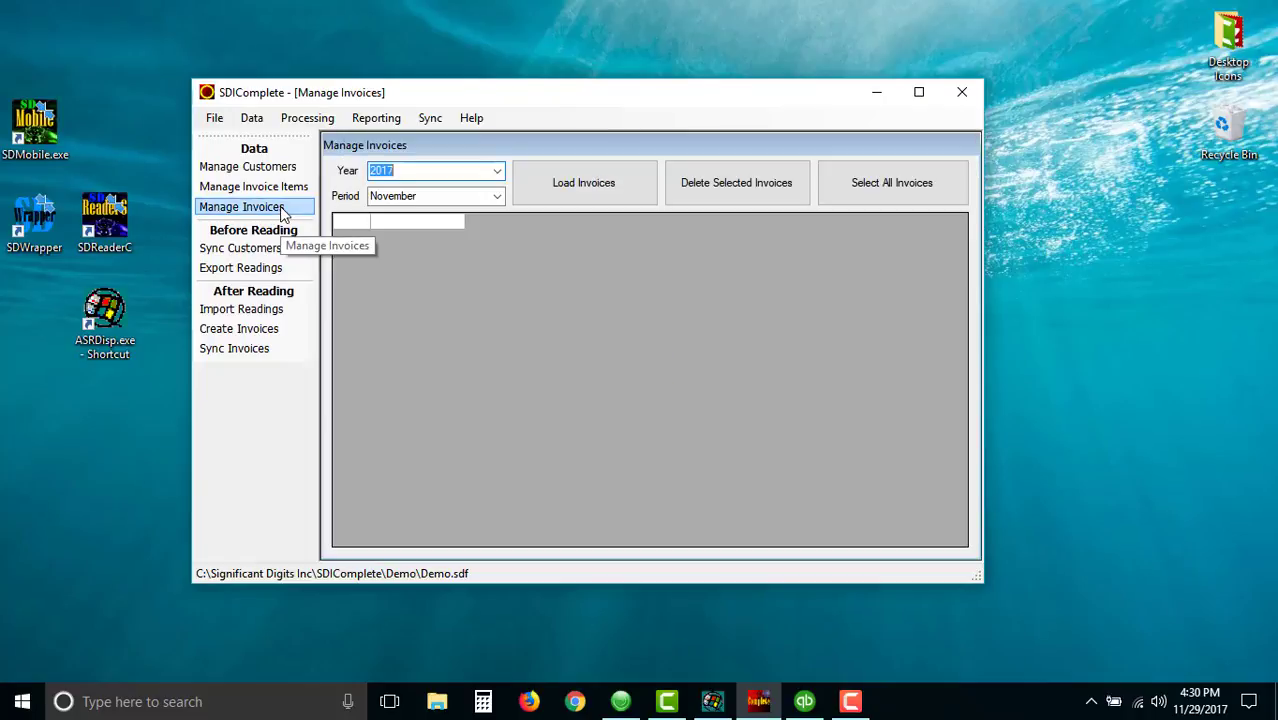
click(591, 195)
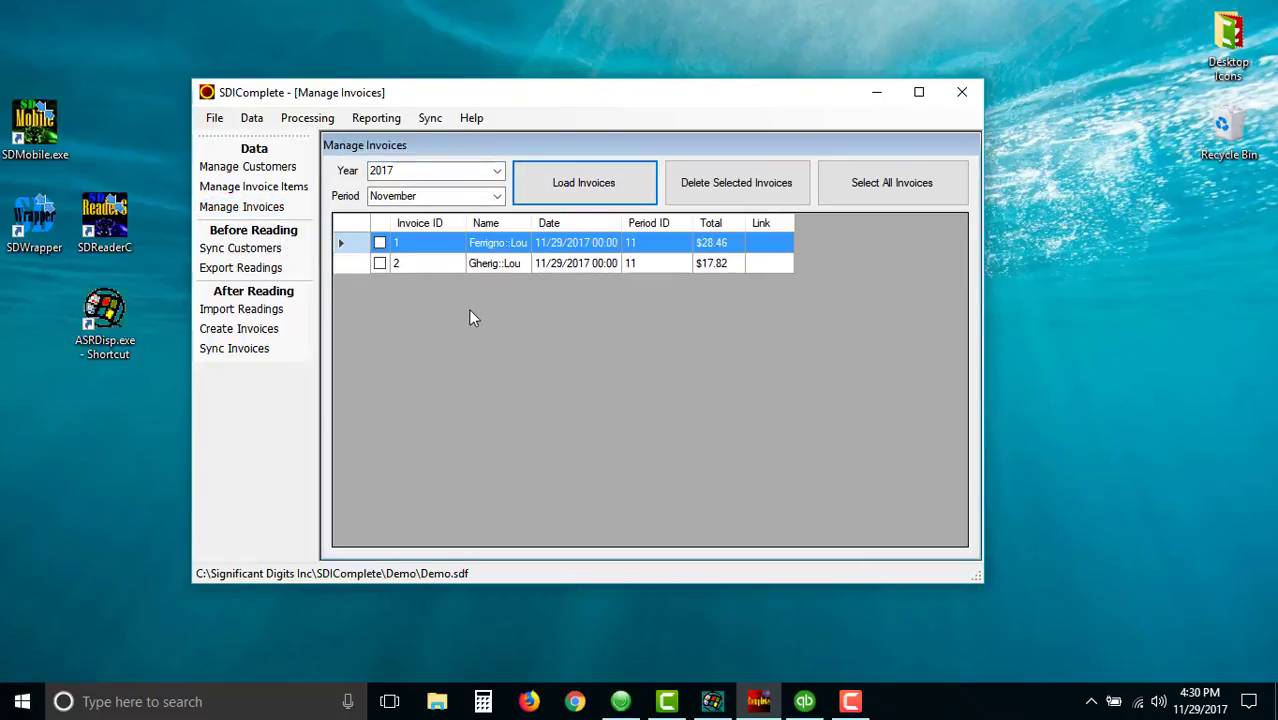
double_click(447, 262)
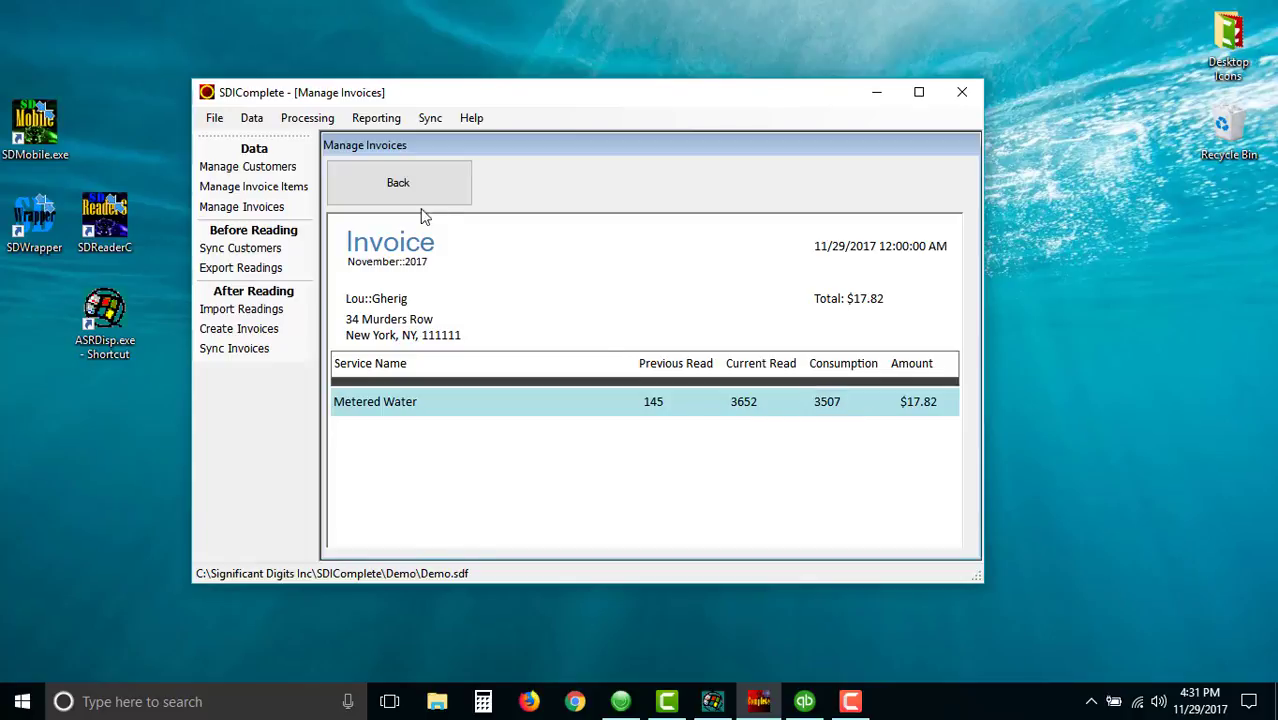
click(404, 188)
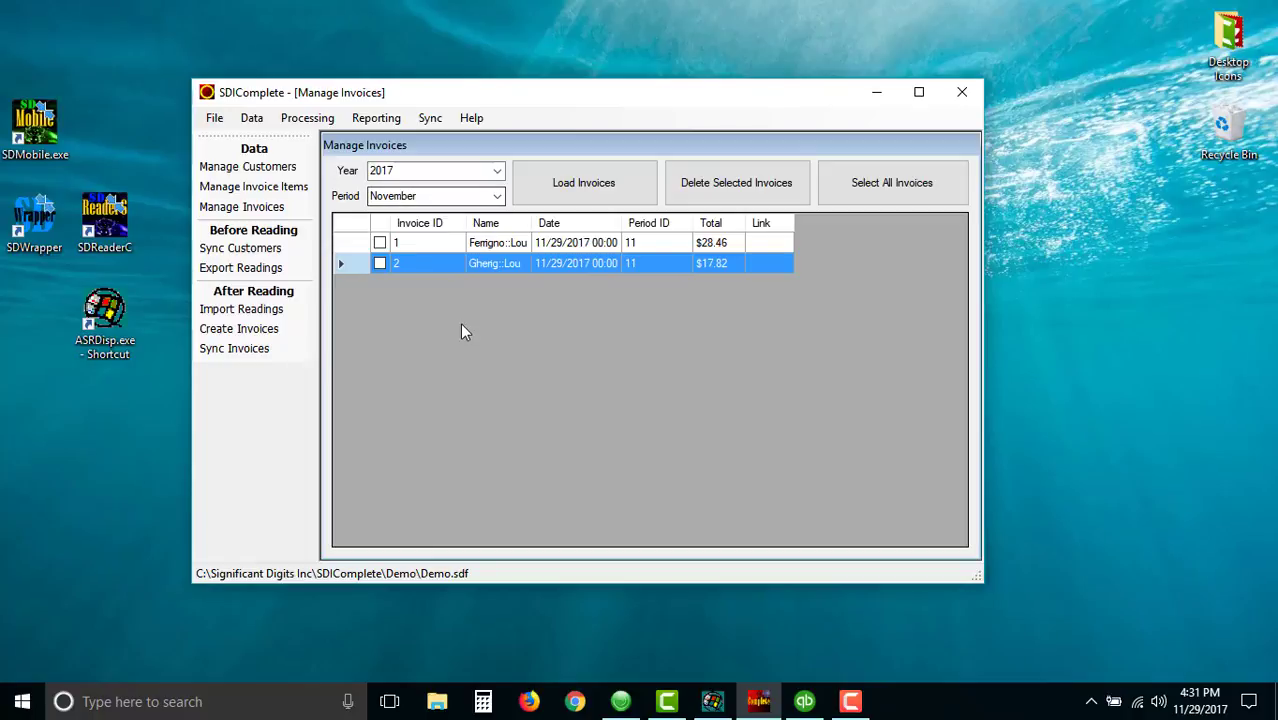
click(481, 245)
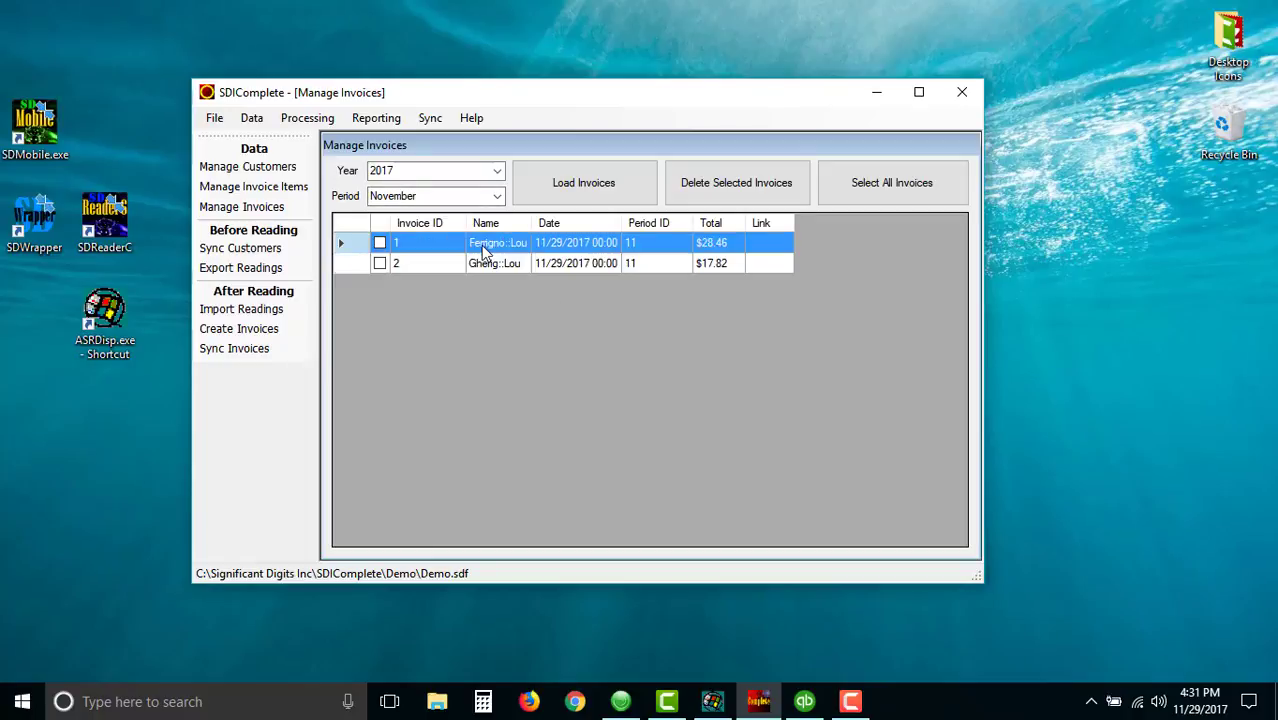
double_click(481, 245)
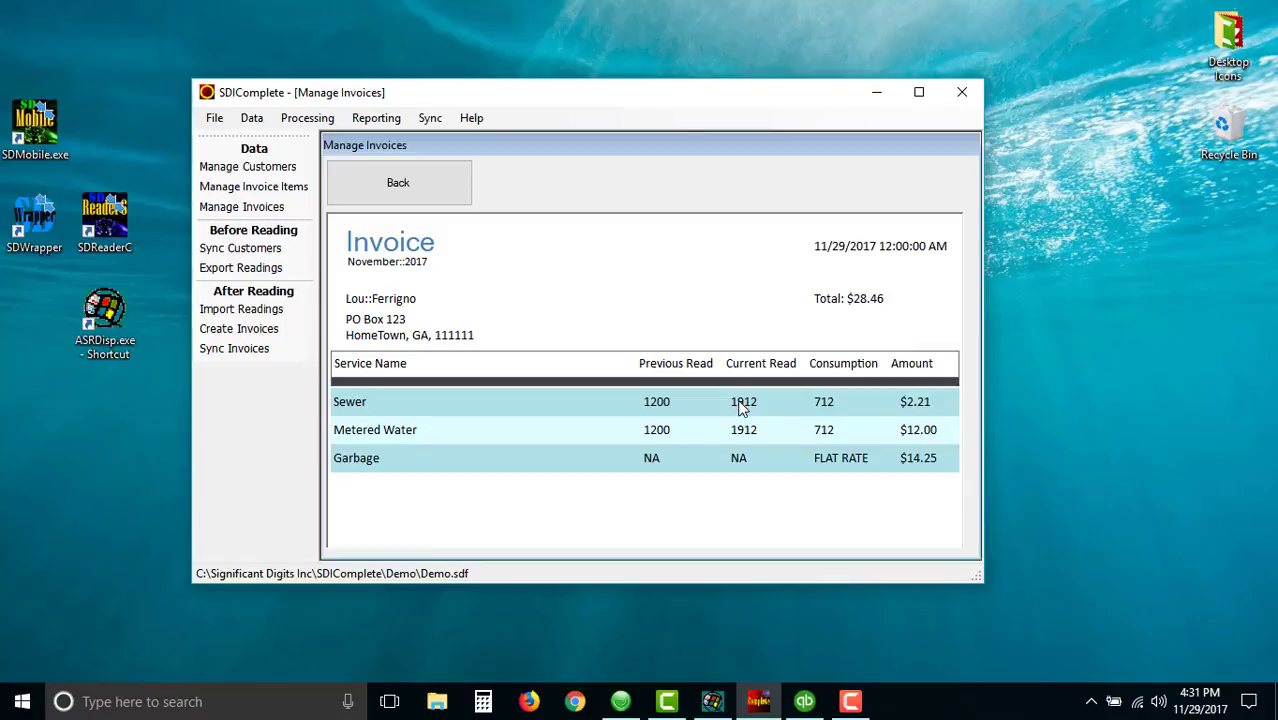
- Load the November 2017 invoice items and set the first customer's Metered Water current read to 1950, then save
click(296, 188)
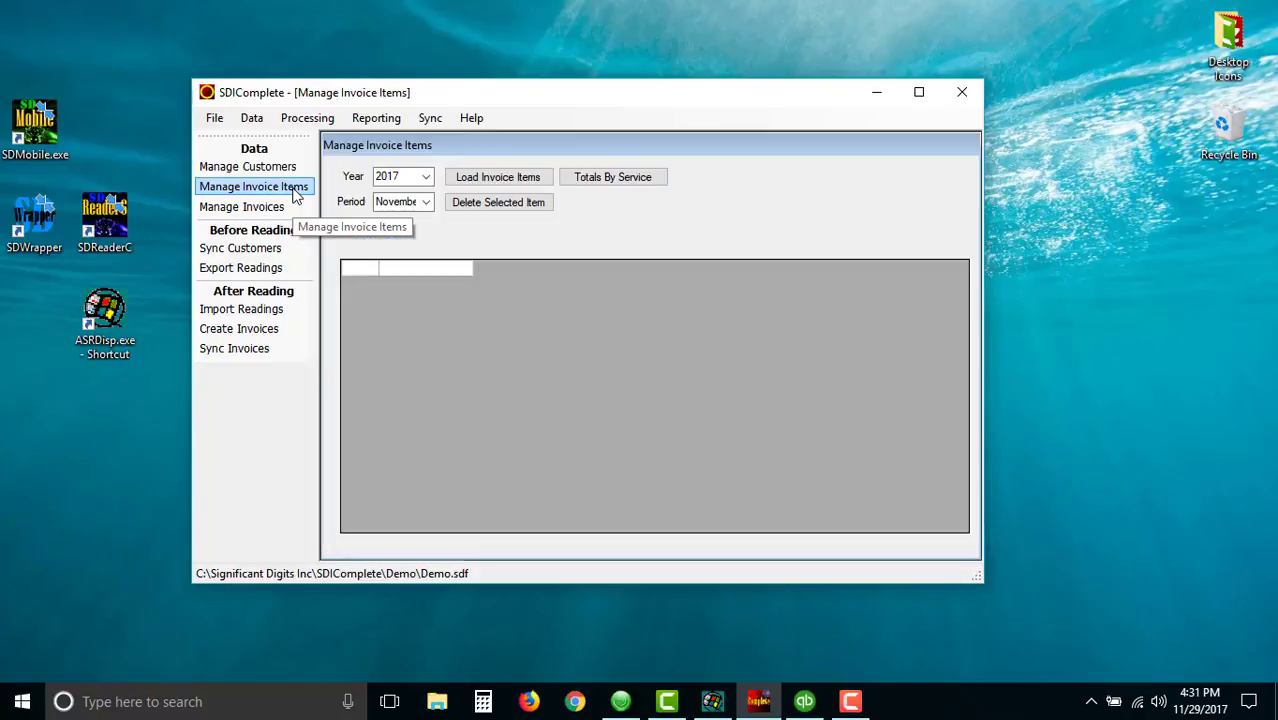
click(504, 177)
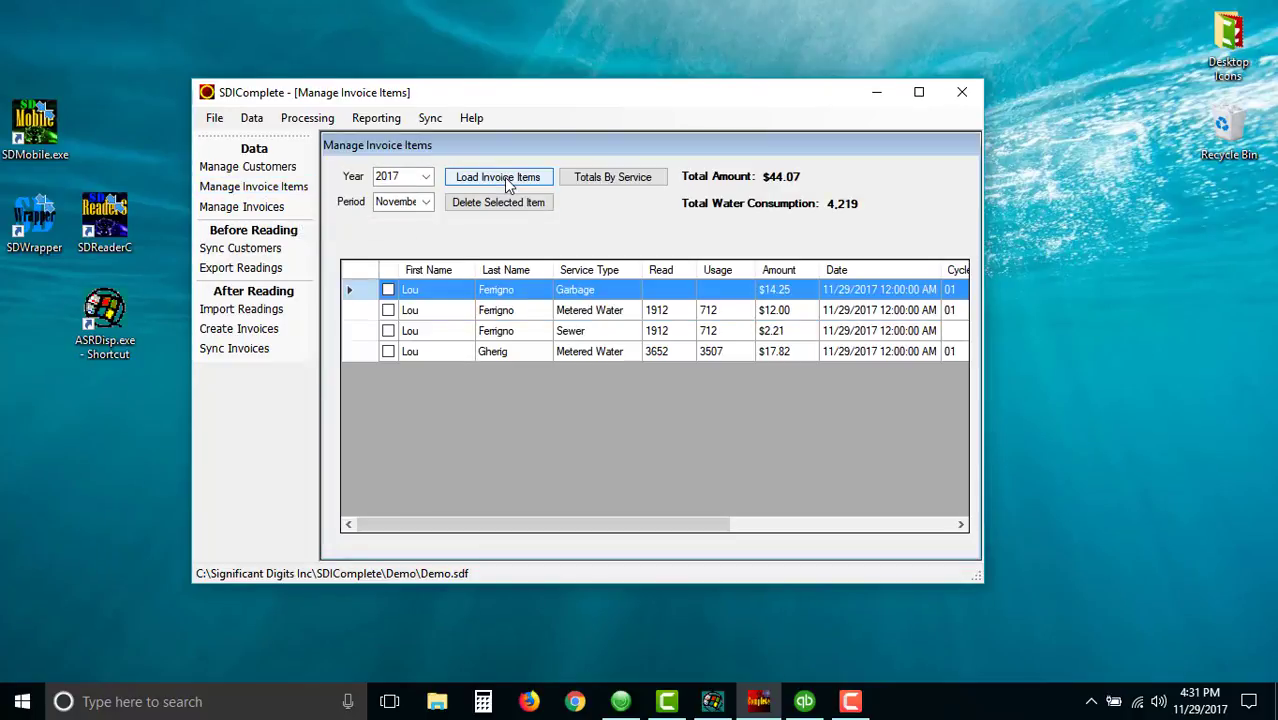
double_click(524, 314)
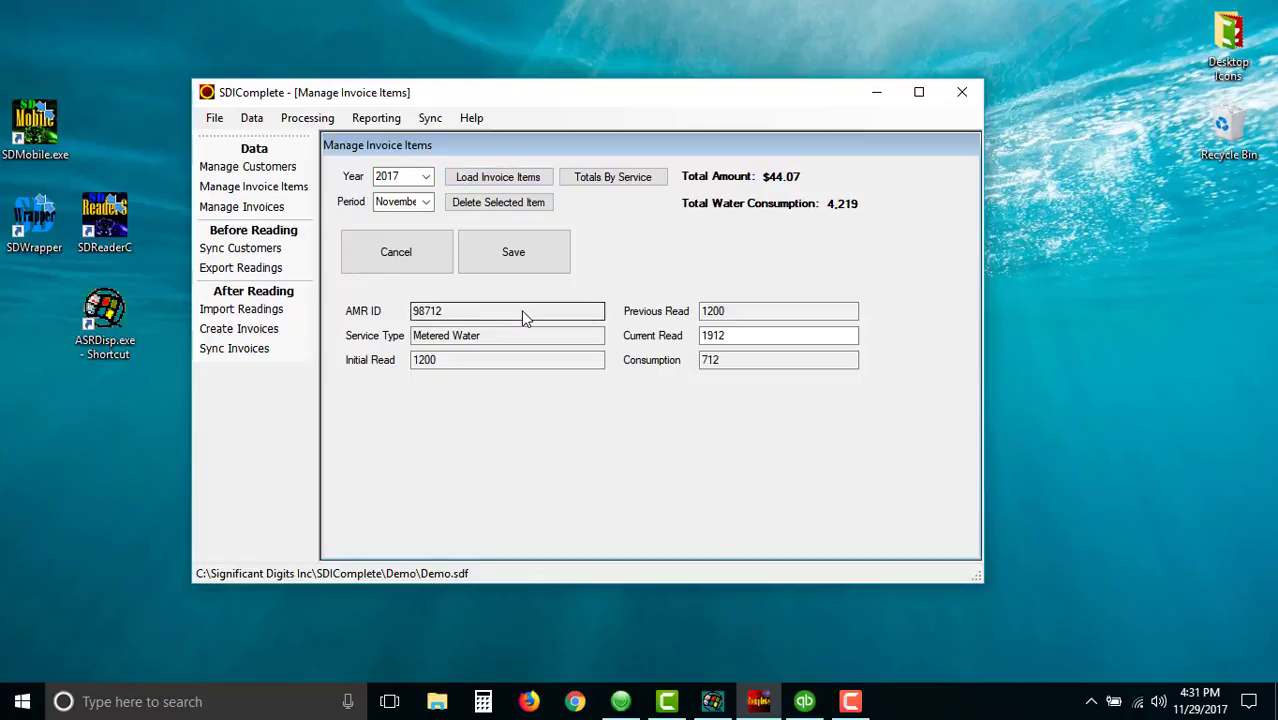
click(725, 336)
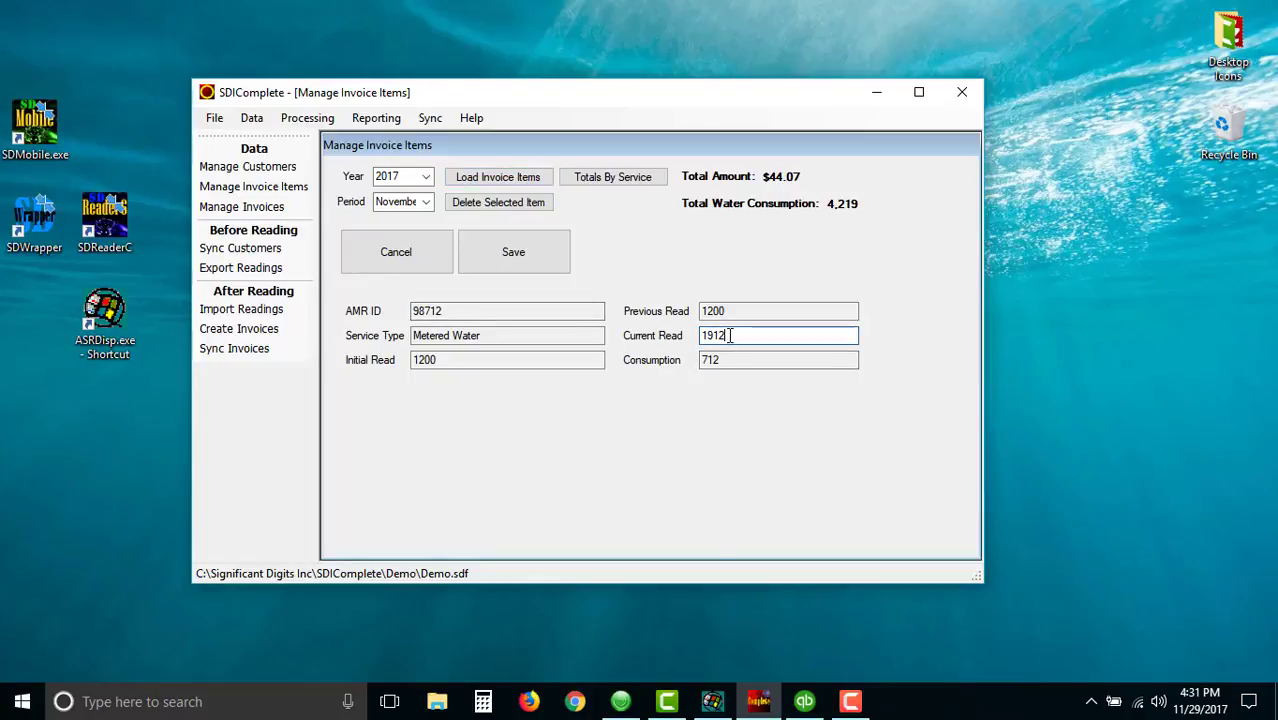
drag(725, 336, 716, 336)
text(50)
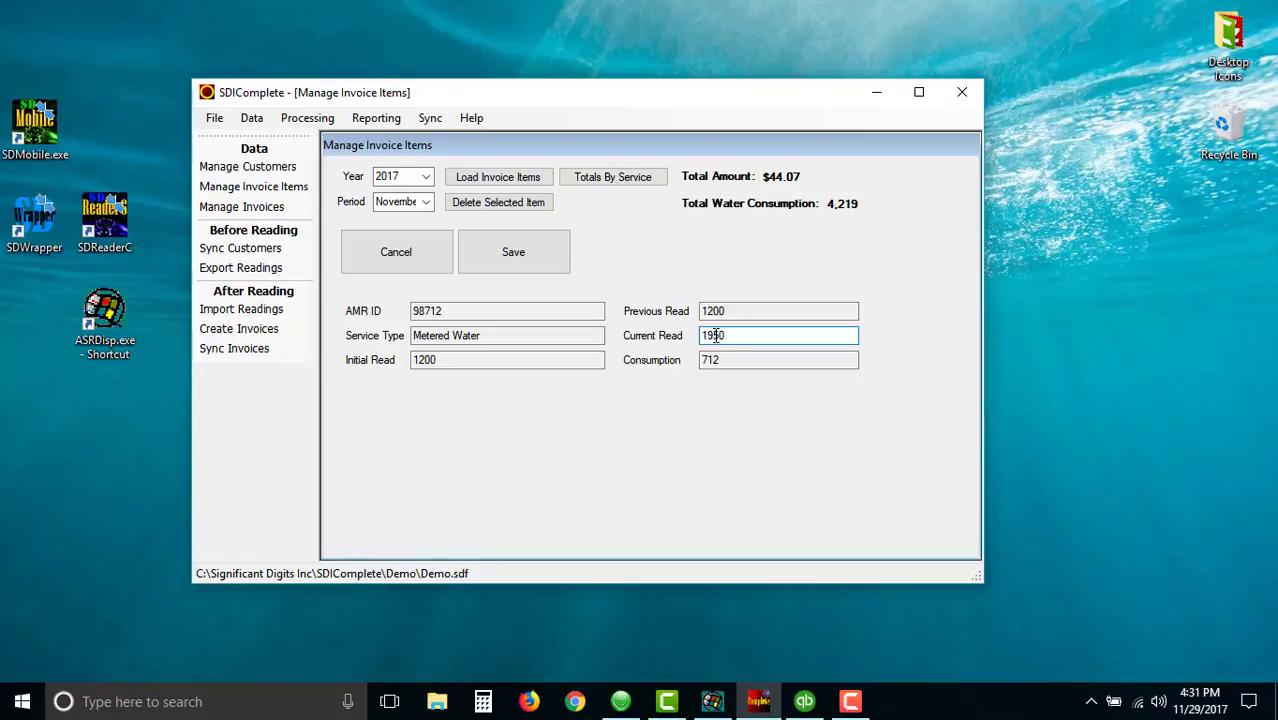
click(517, 245)
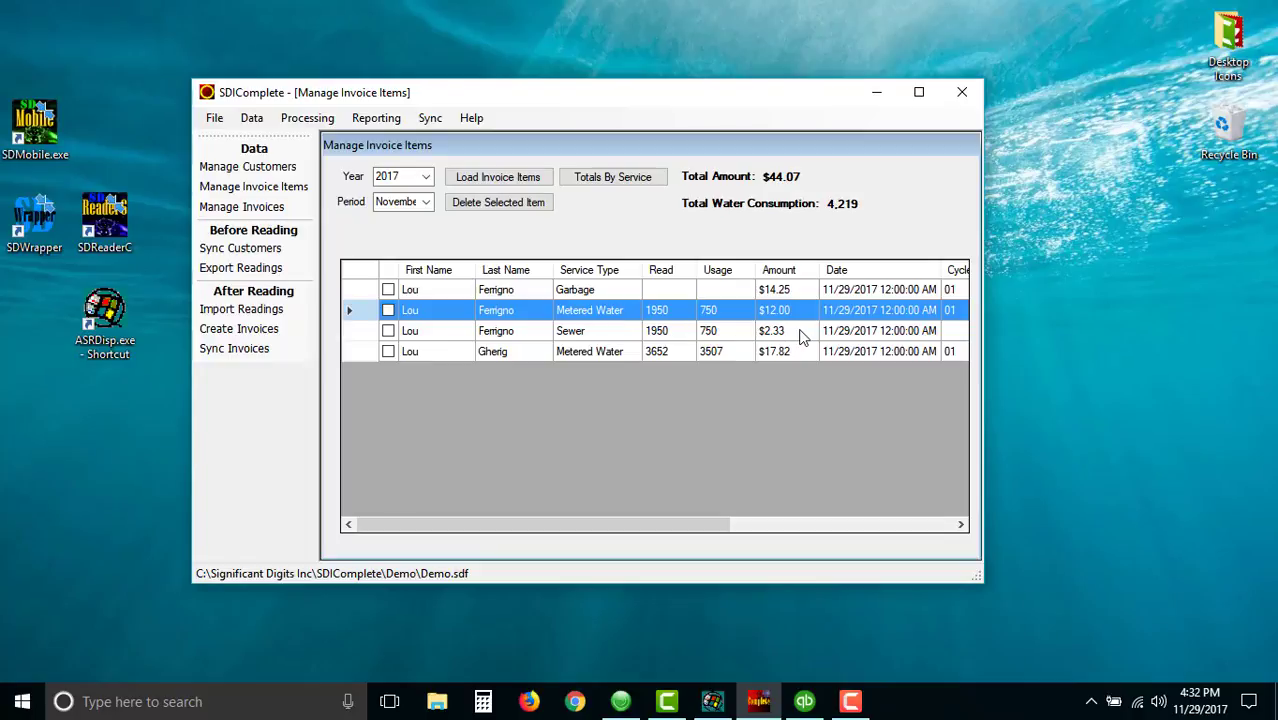
- Open Sync Invoices, then switch to QuickBooks and review both customers' transactions in the Customer Center
click(282, 210)
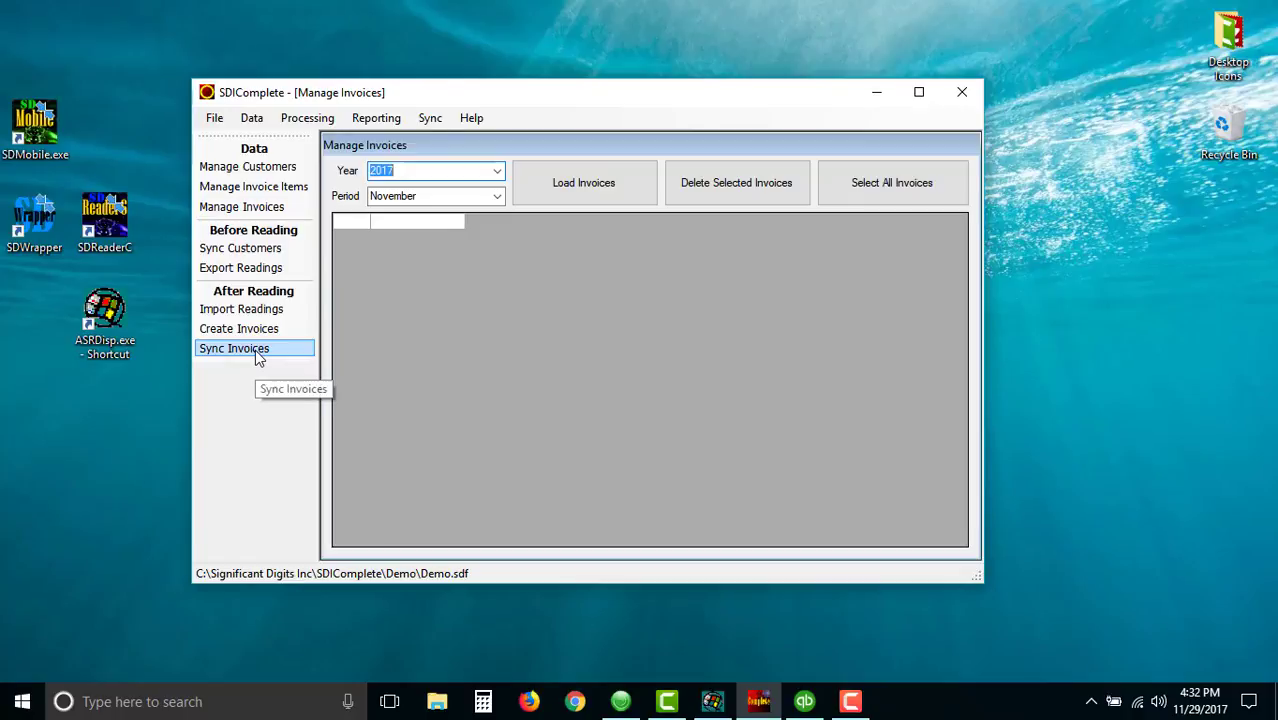
click(255, 349)
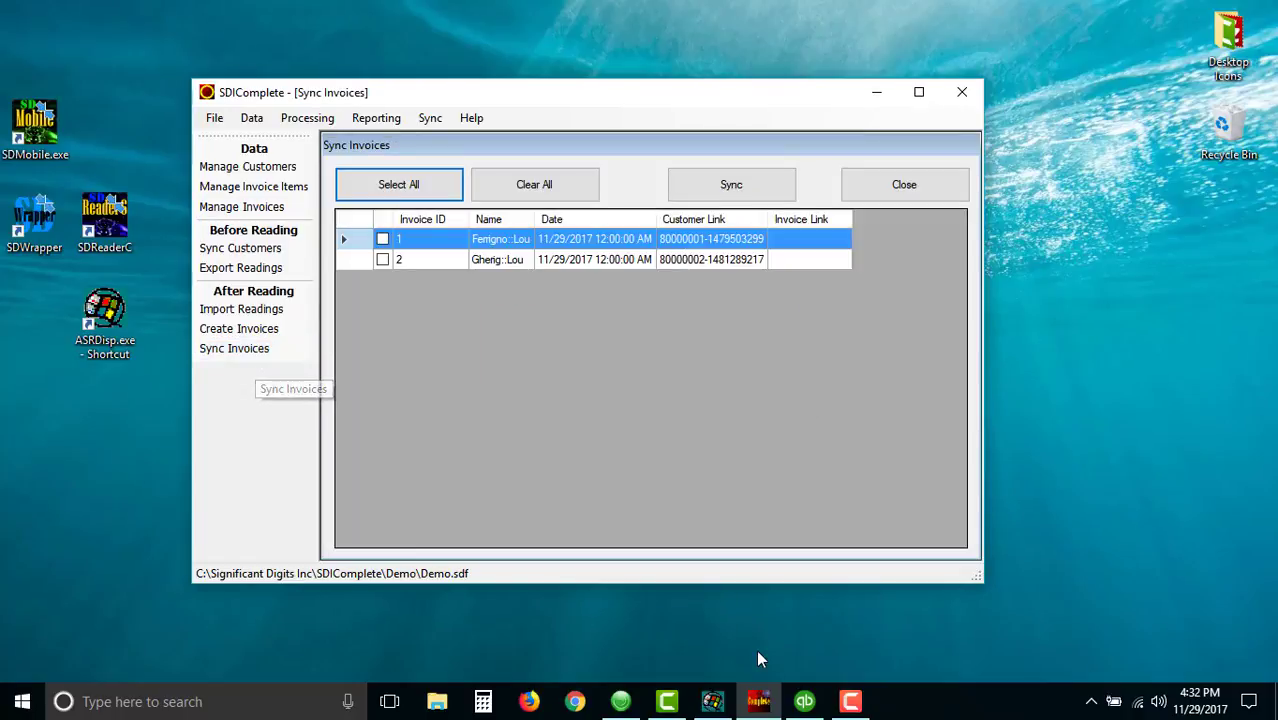
click(805, 702)
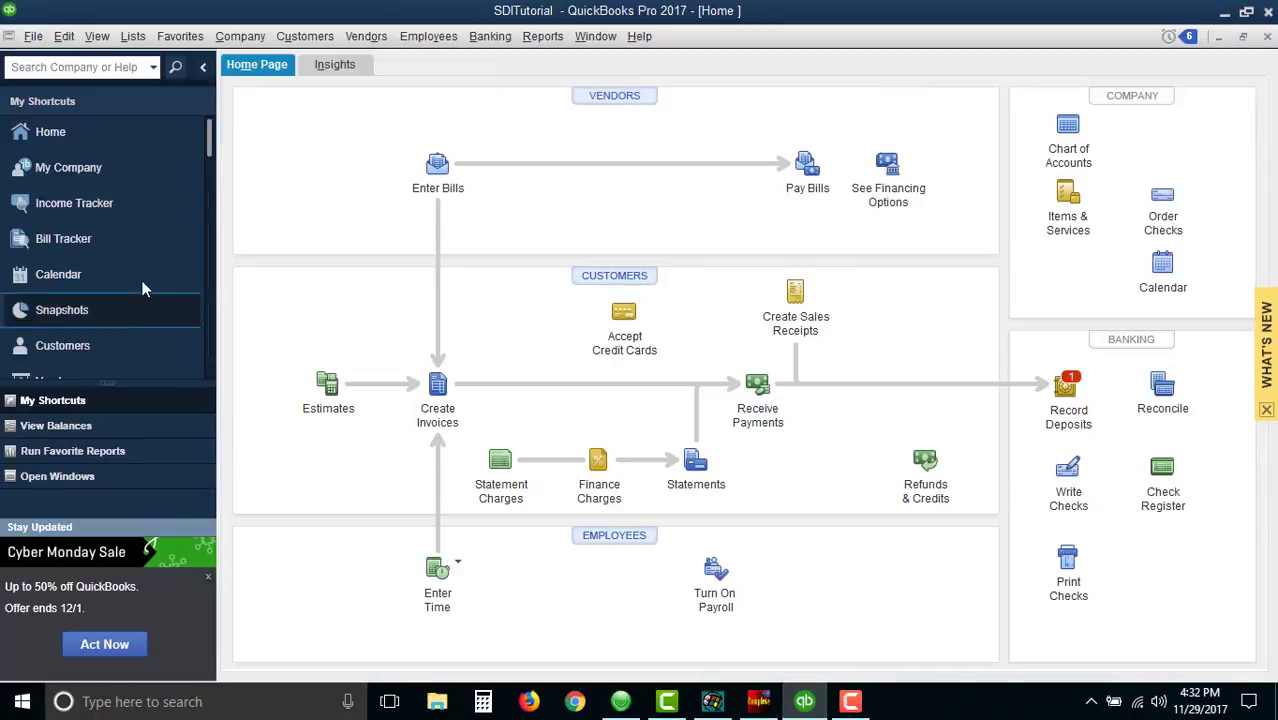
click(607, 289)
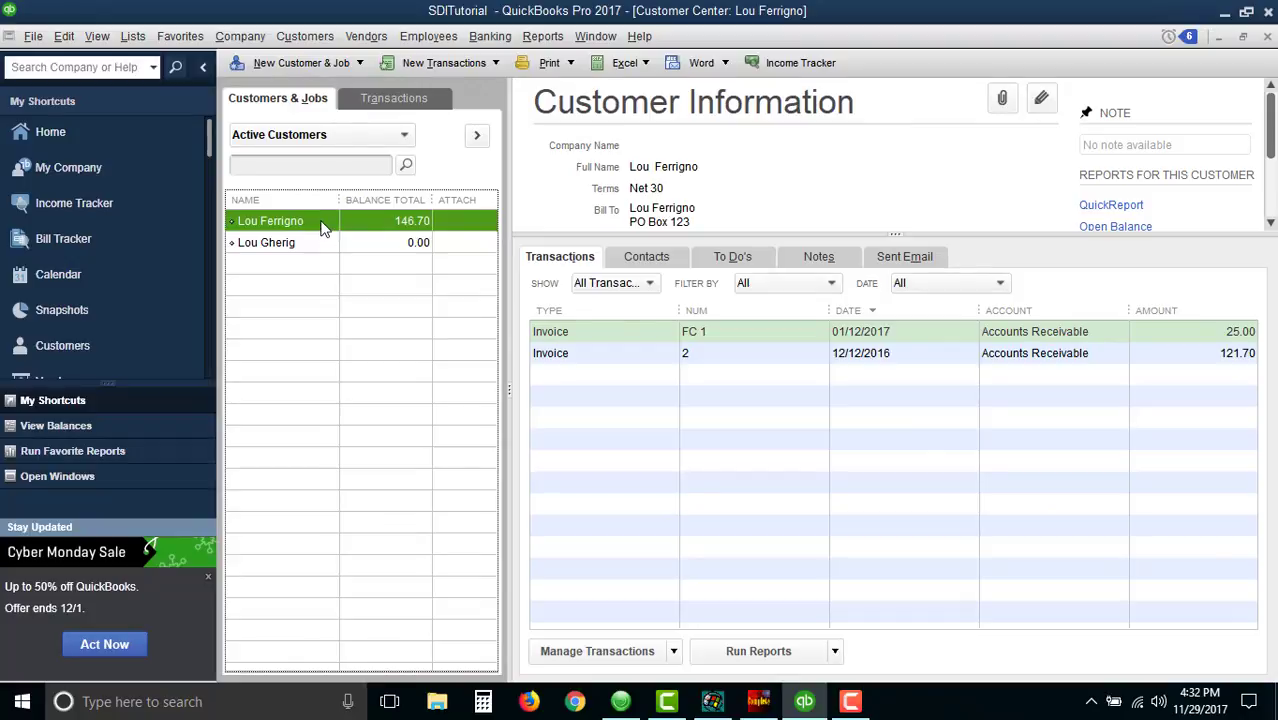
click(320, 248)
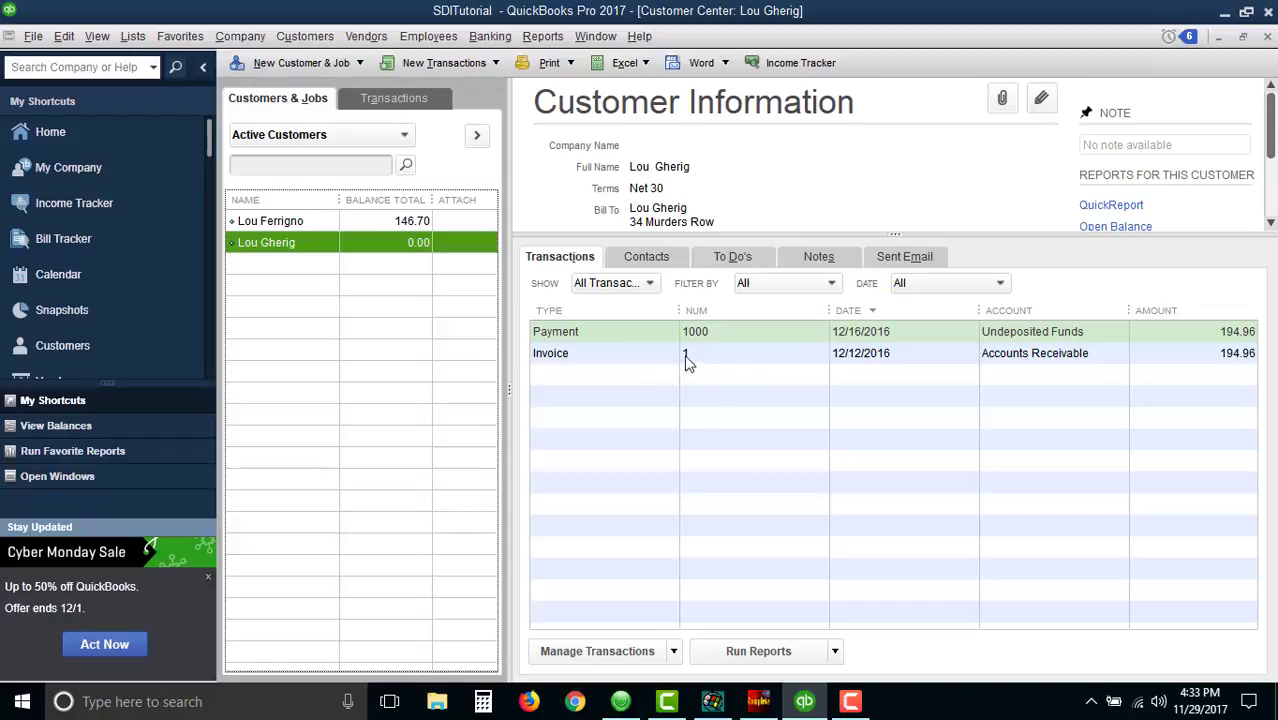
click(311, 222)
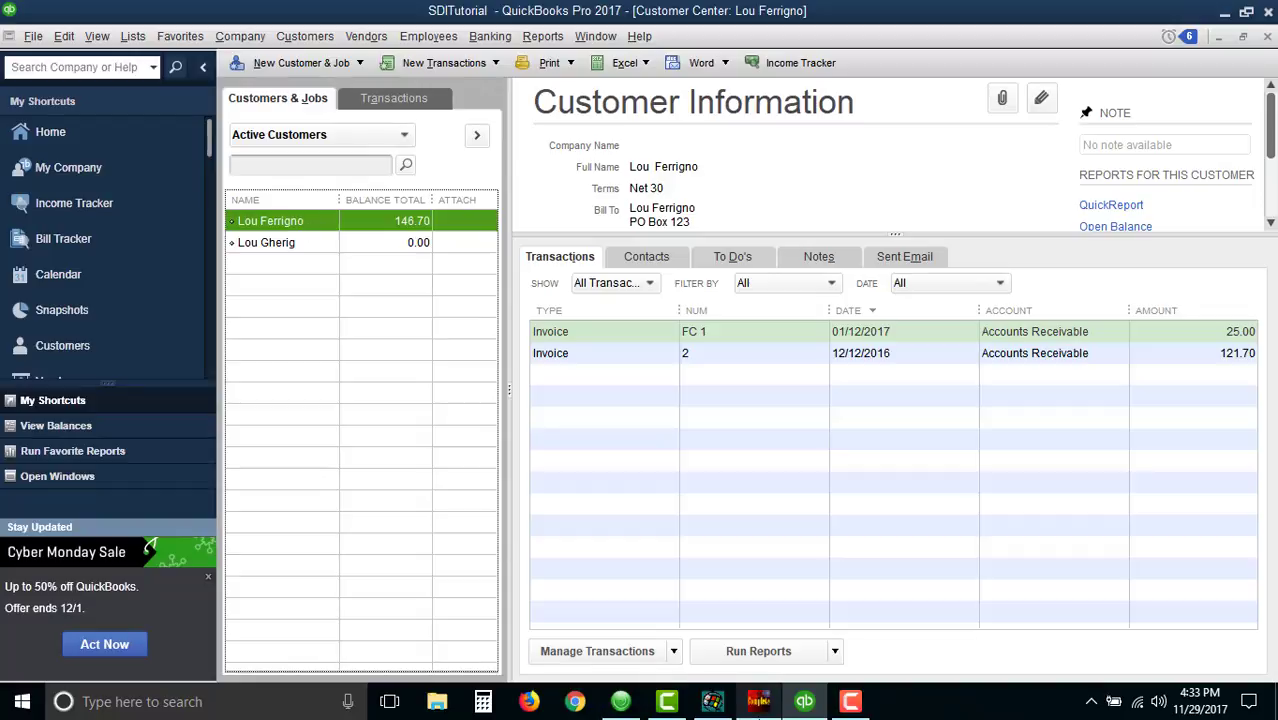
- Return to SDIComplete, sync invoice 1 to QuickBooks, and dismiss the confirmation
click(758, 702)
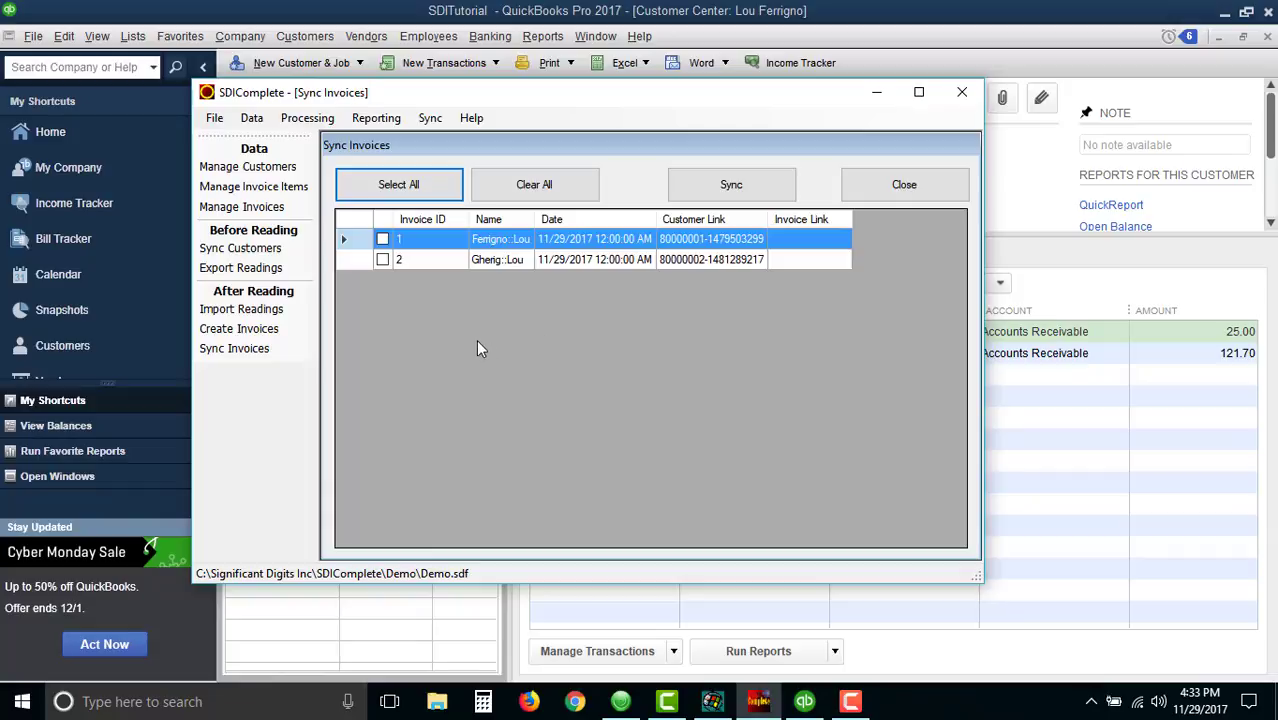
click(383, 240)
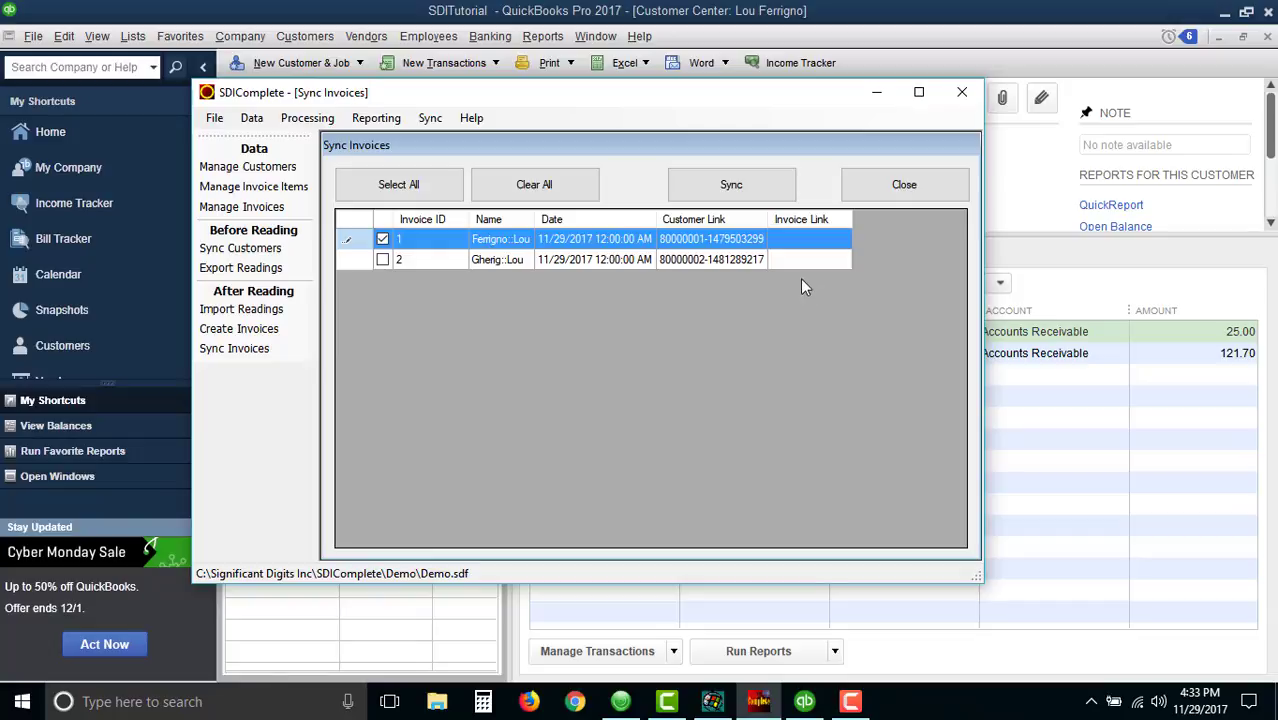
click(733, 187)
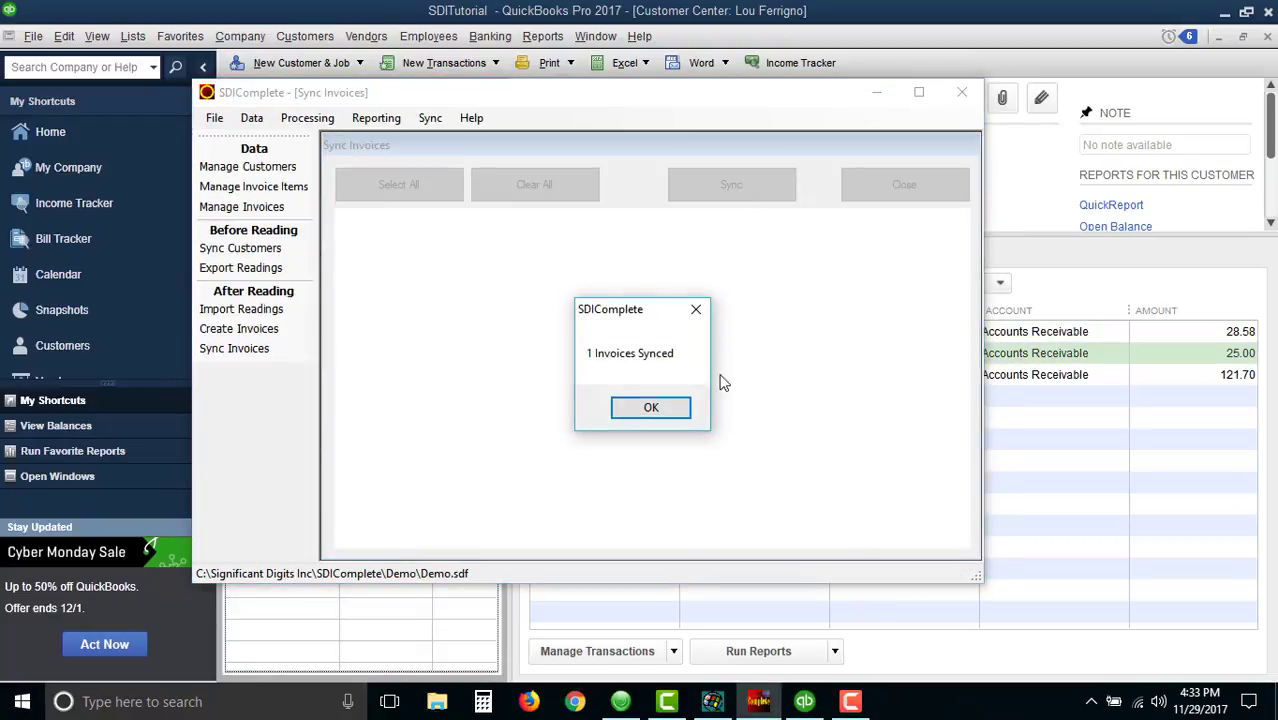
click(652, 409)
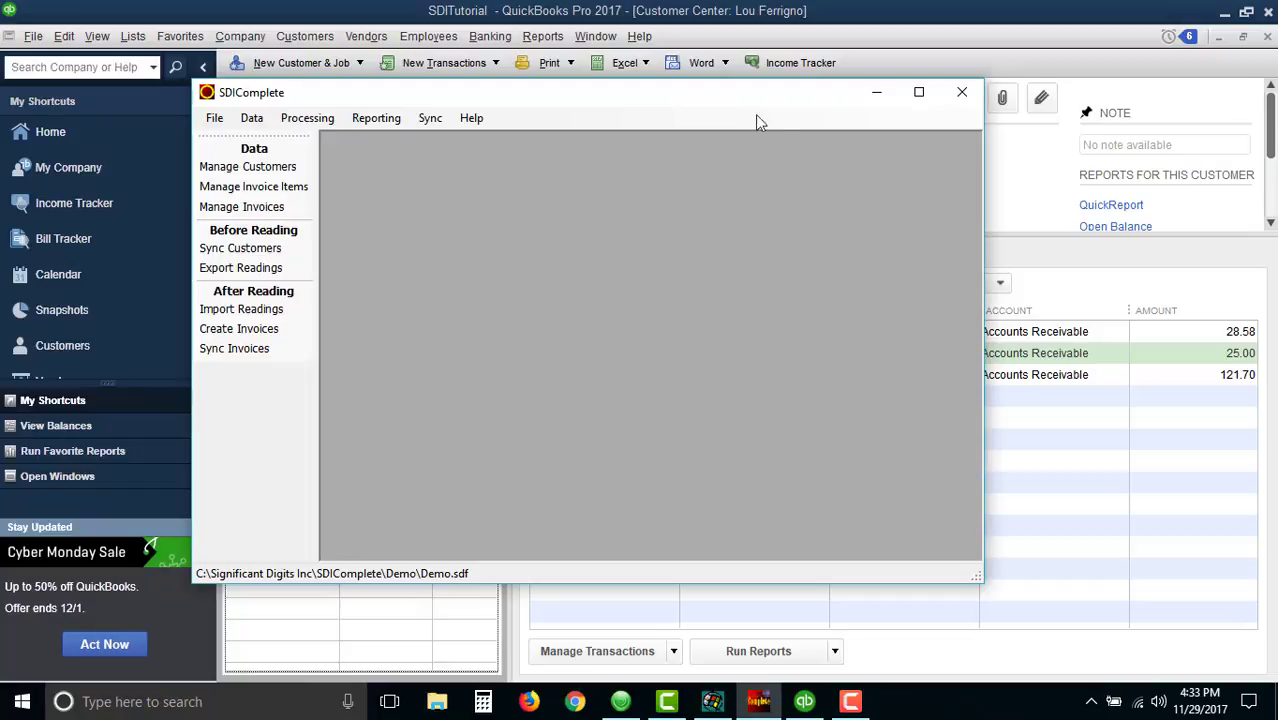
- Move SDIComplete aside and open the synced SDI-1 invoice in QuickBooks to review its line descriptions, then close it
drag(735, 98, 873, 376)
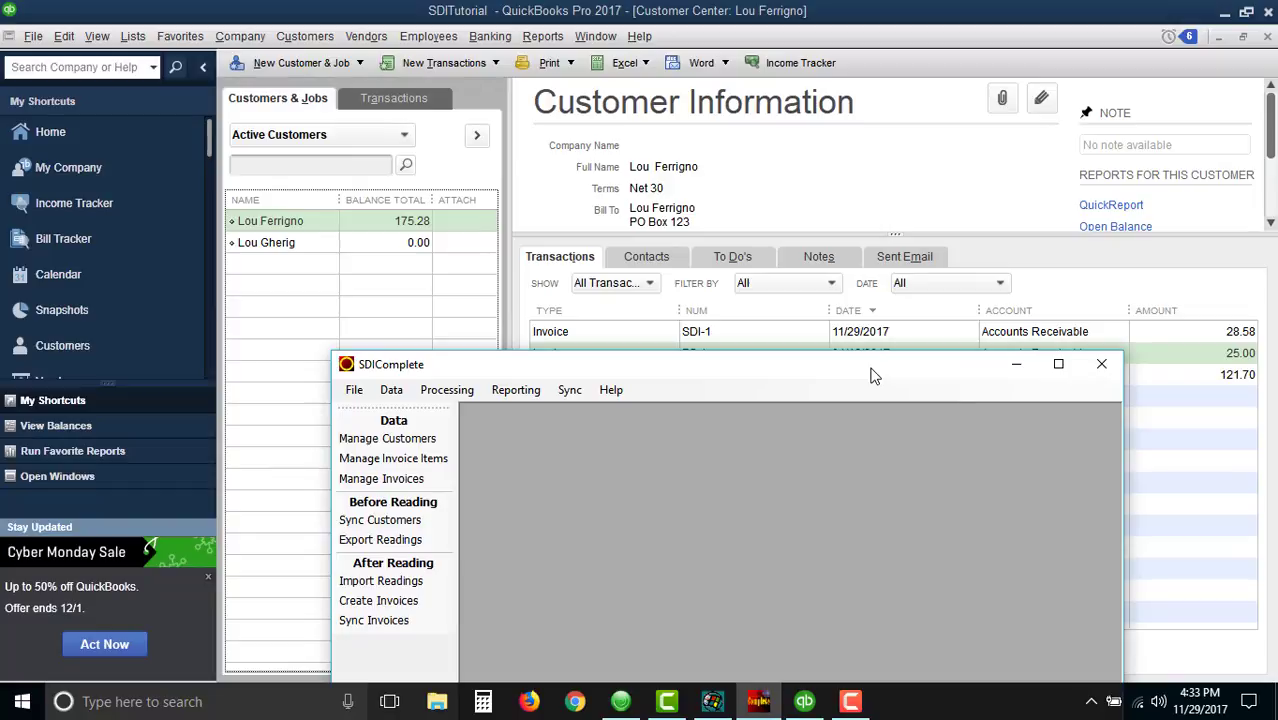
drag(871, 375, 577, 403)
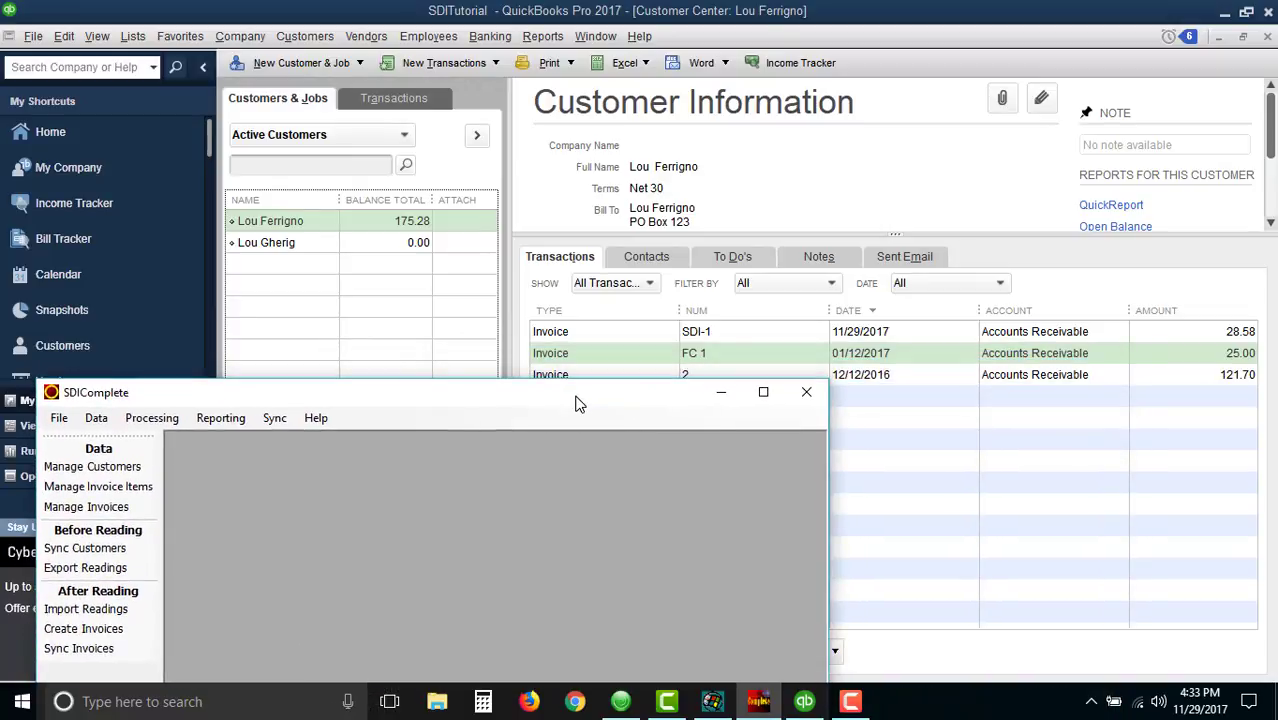
double_click(645, 333)
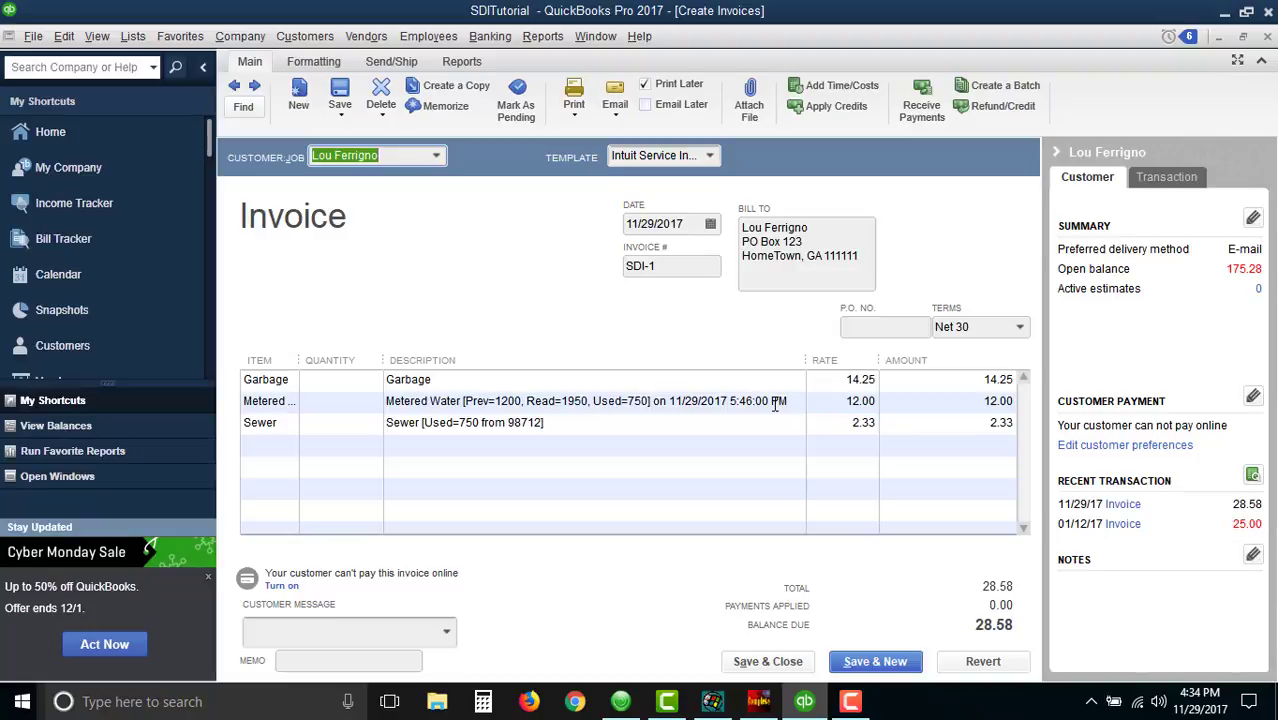
click(543, 422)
click(528, 422)
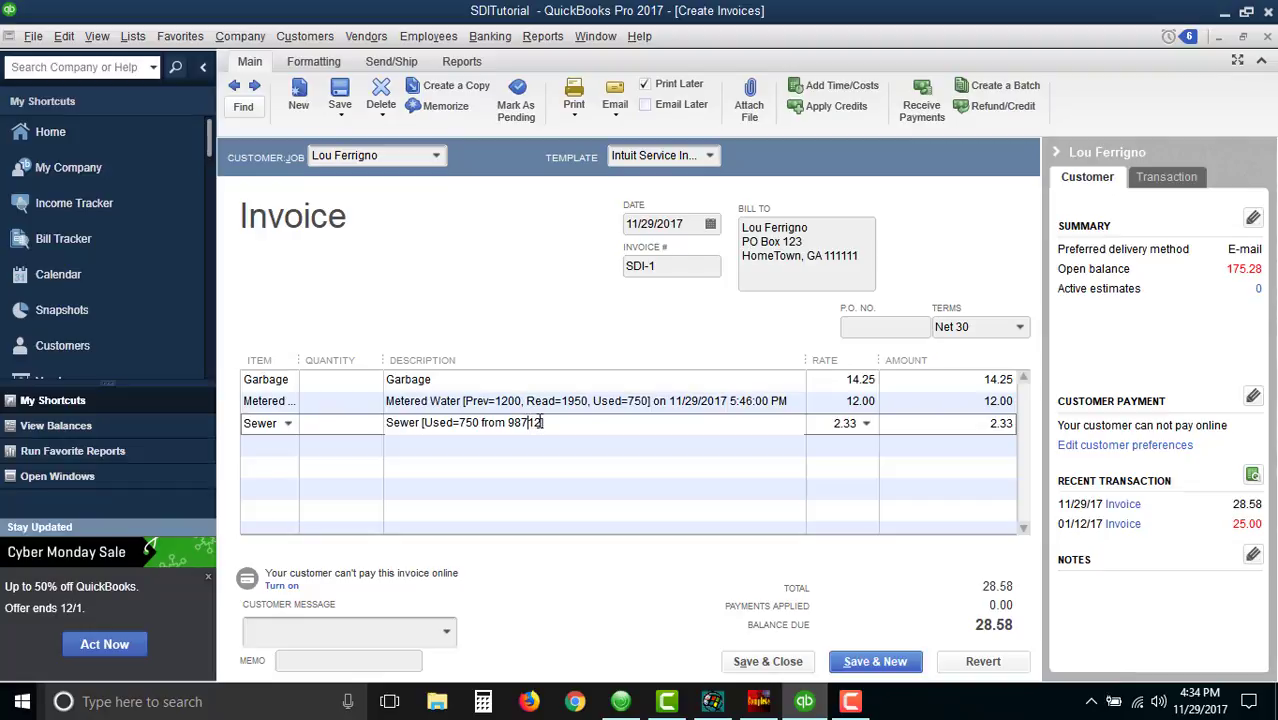
drag(542, 422, 511, 421)
click(1267, 37)
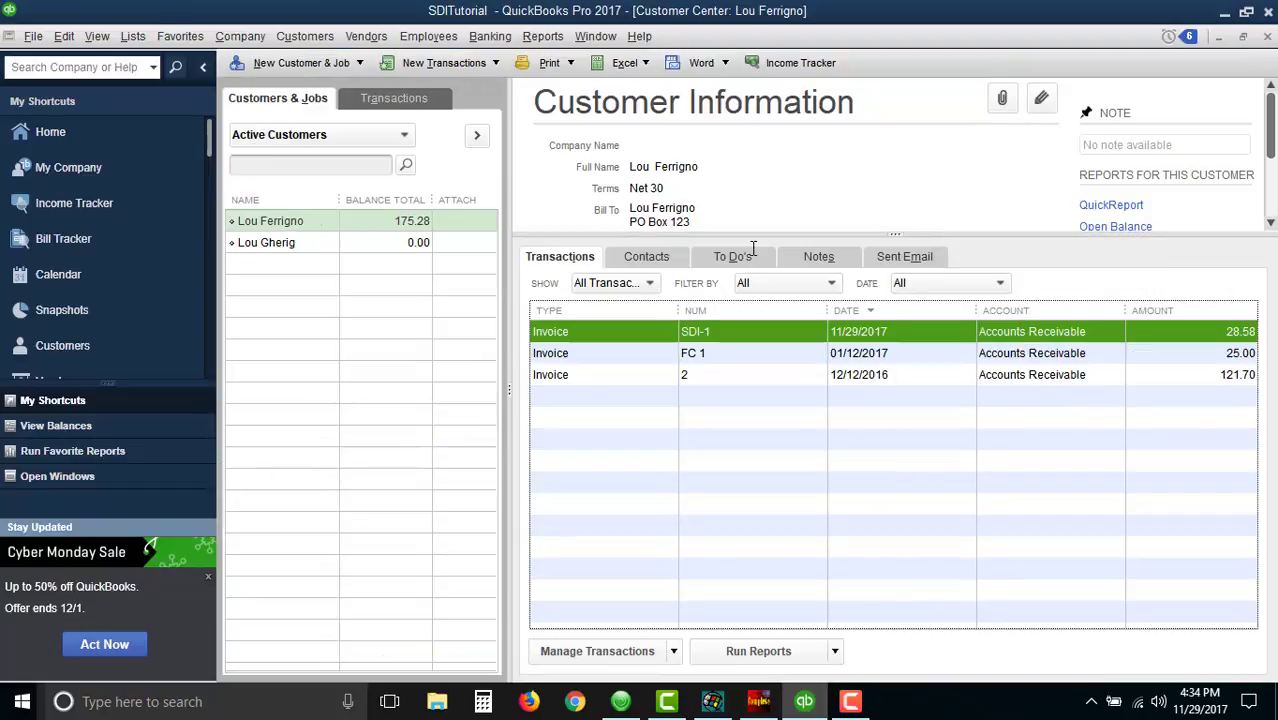
- Bring SDIComplete forward over the desktop and open Sync Invoices to review the remaining unsynced invoice
click(1224, 13)
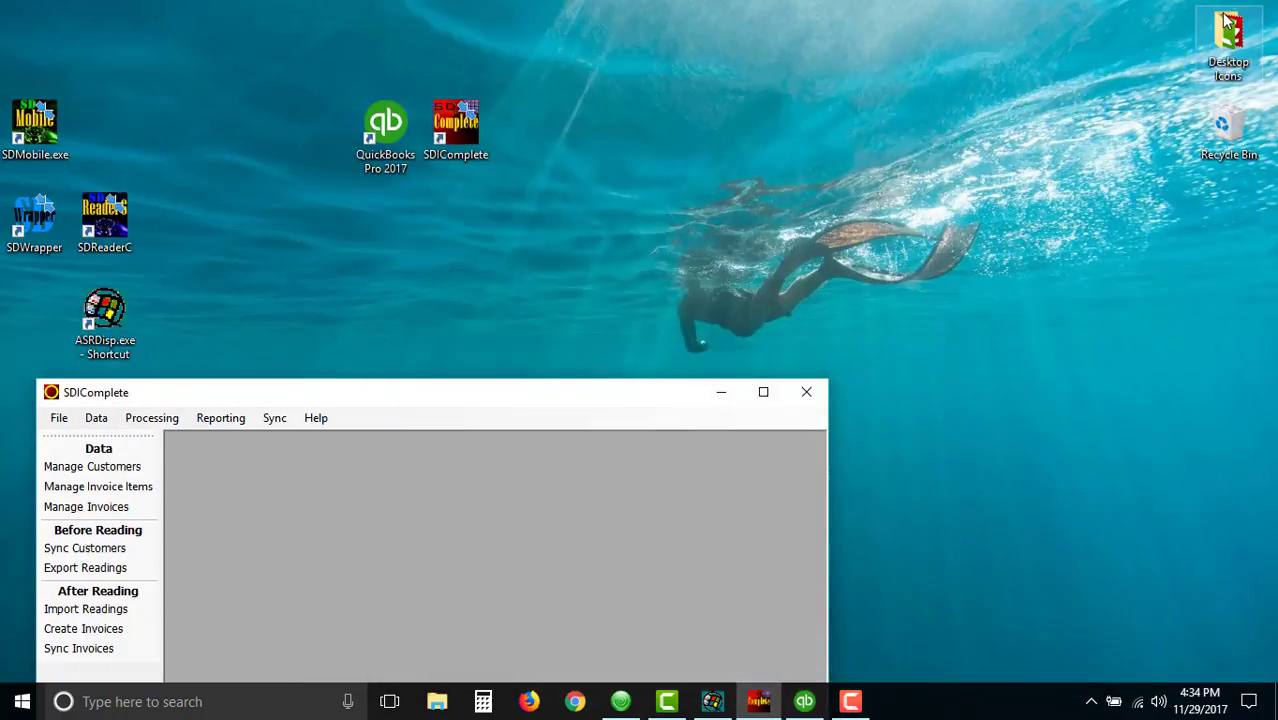
drag(541, 396, 651, 110)
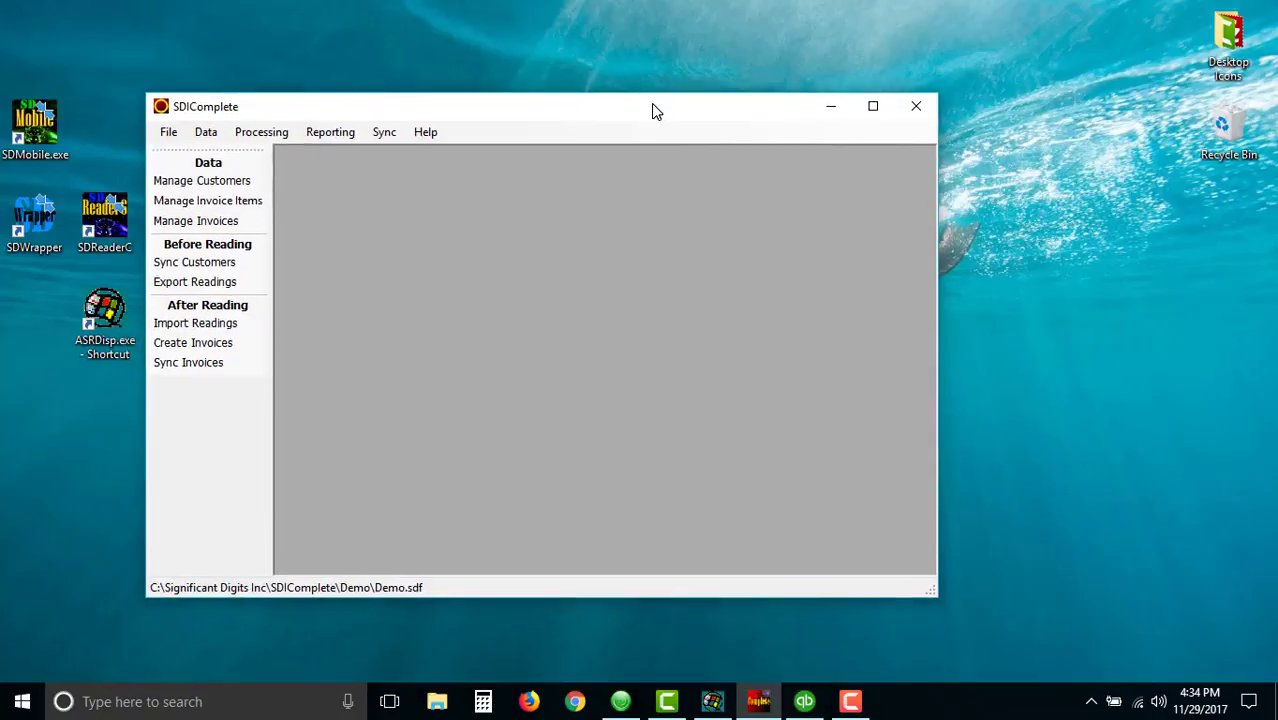
click(219, 367)
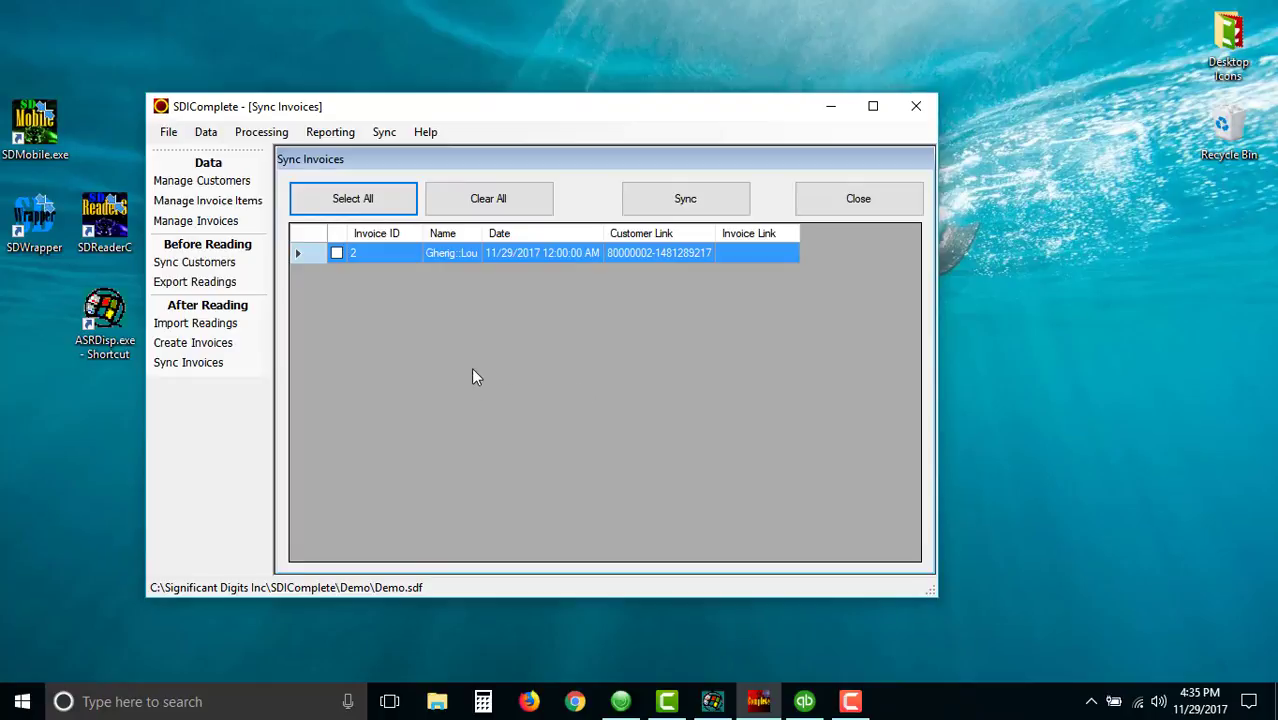
- Load the November 2017 invoices and delete both, including the copy already posted to QuickBooks
click(236, 221)
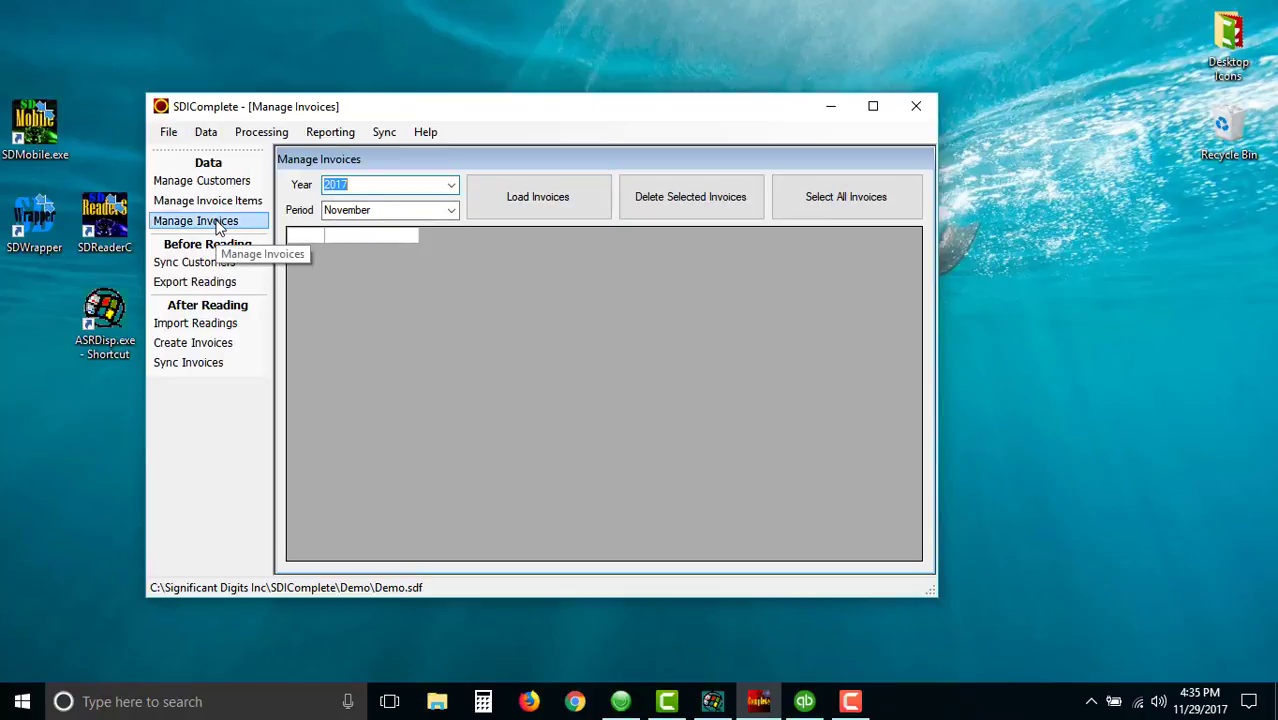
click(536, 196)
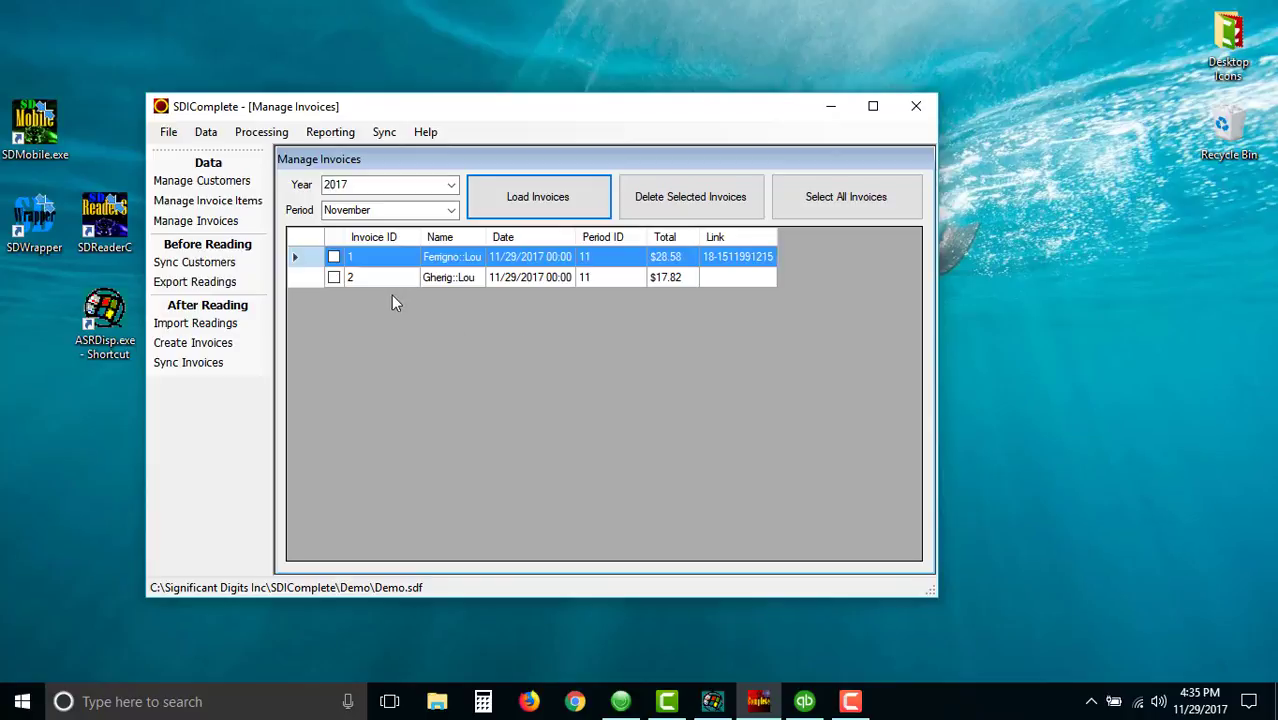
click(333, 257)
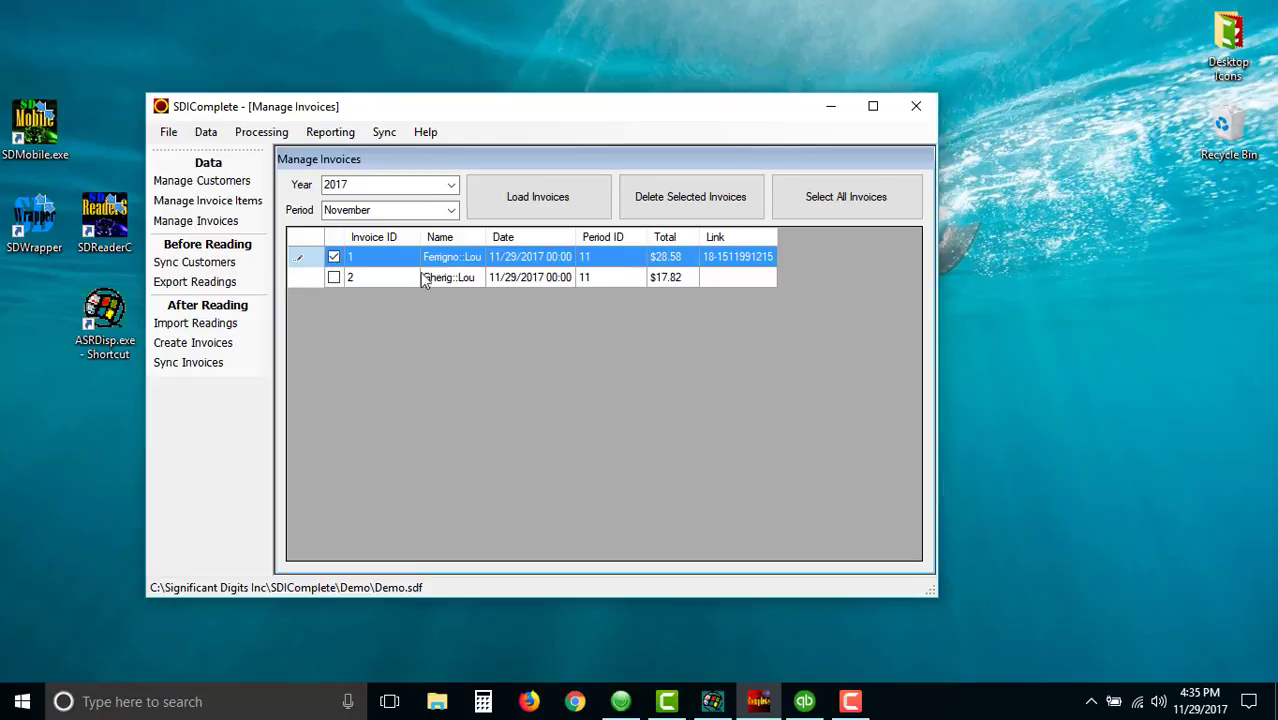
click(334, 278)
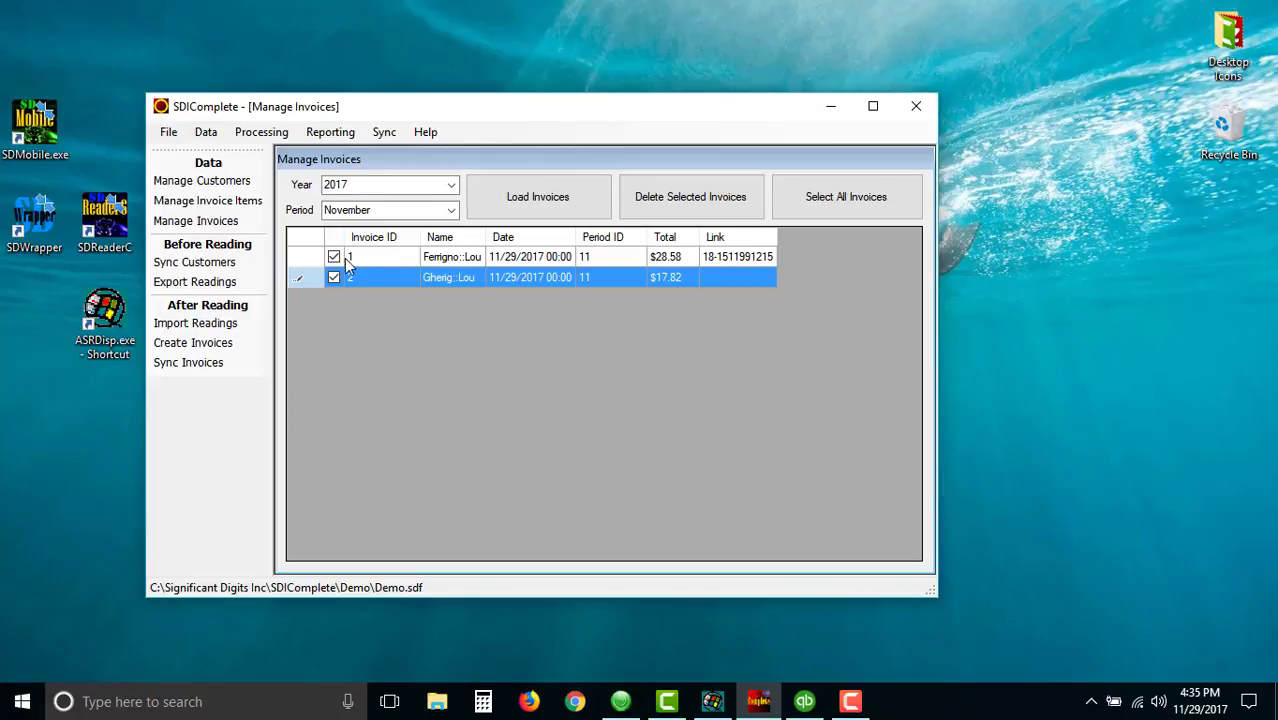
click(697, 206)
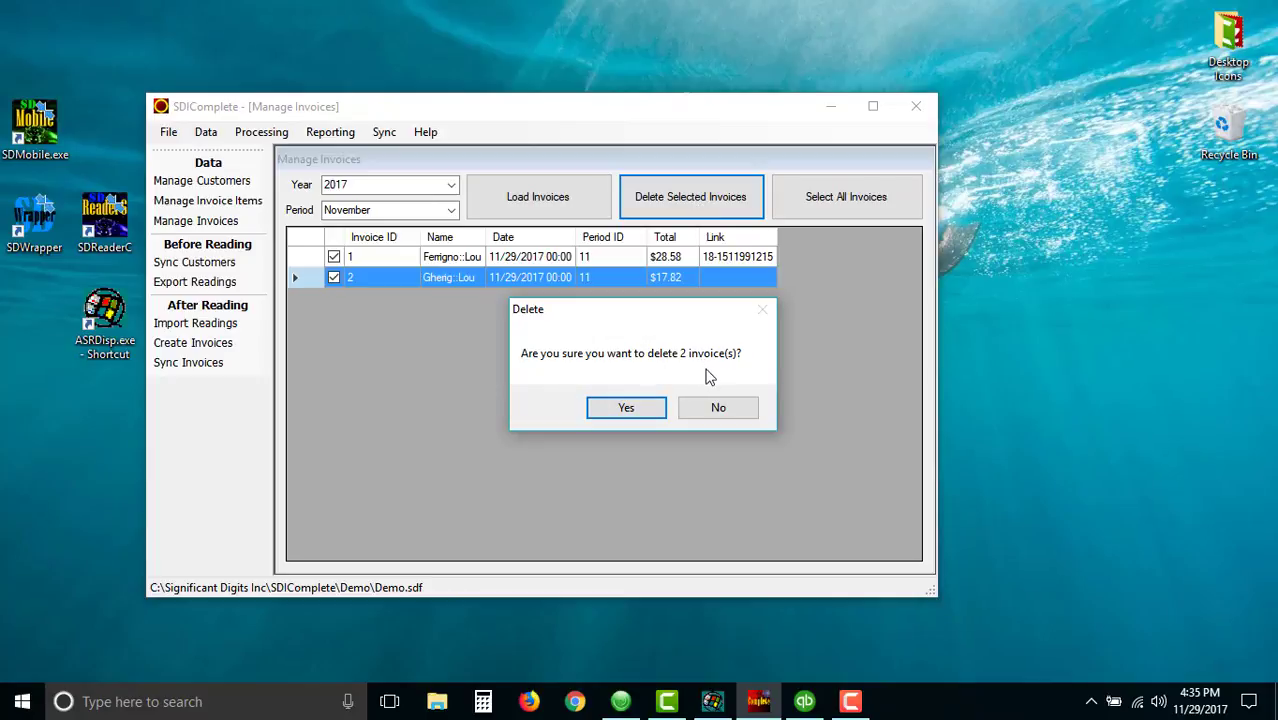
click(625, 408)
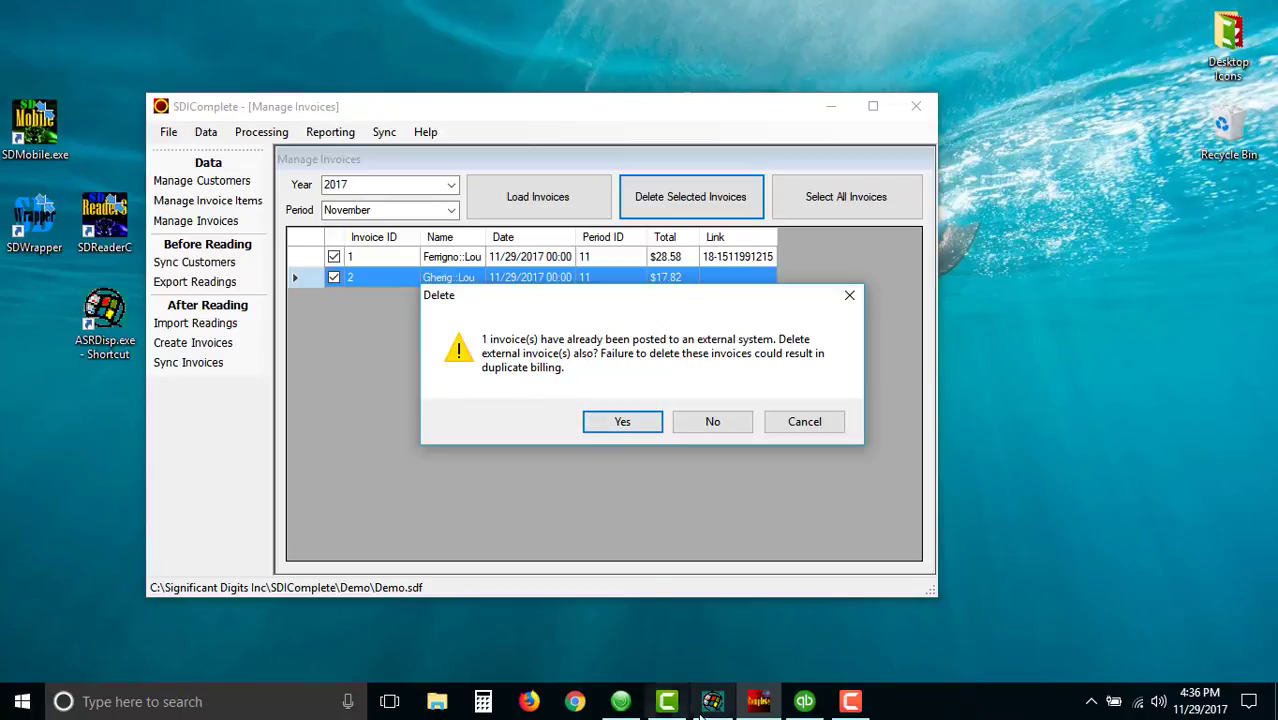
click(806, 702)
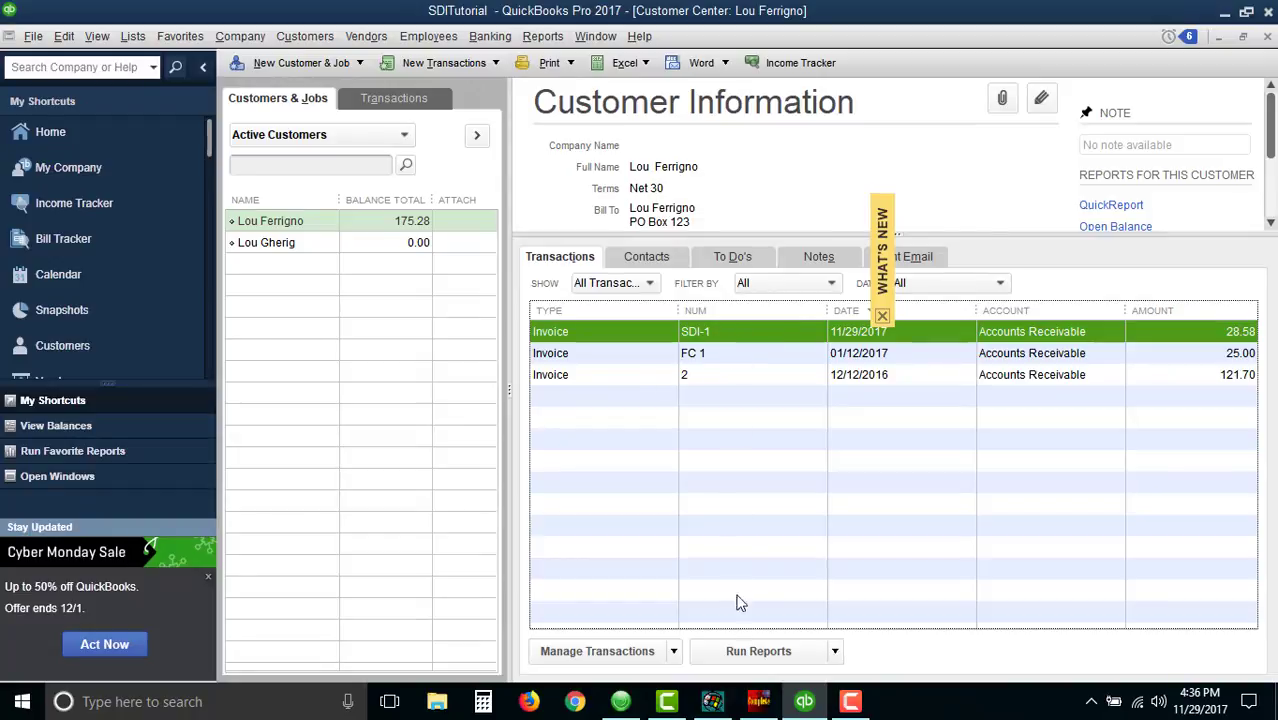
click(758, 701)
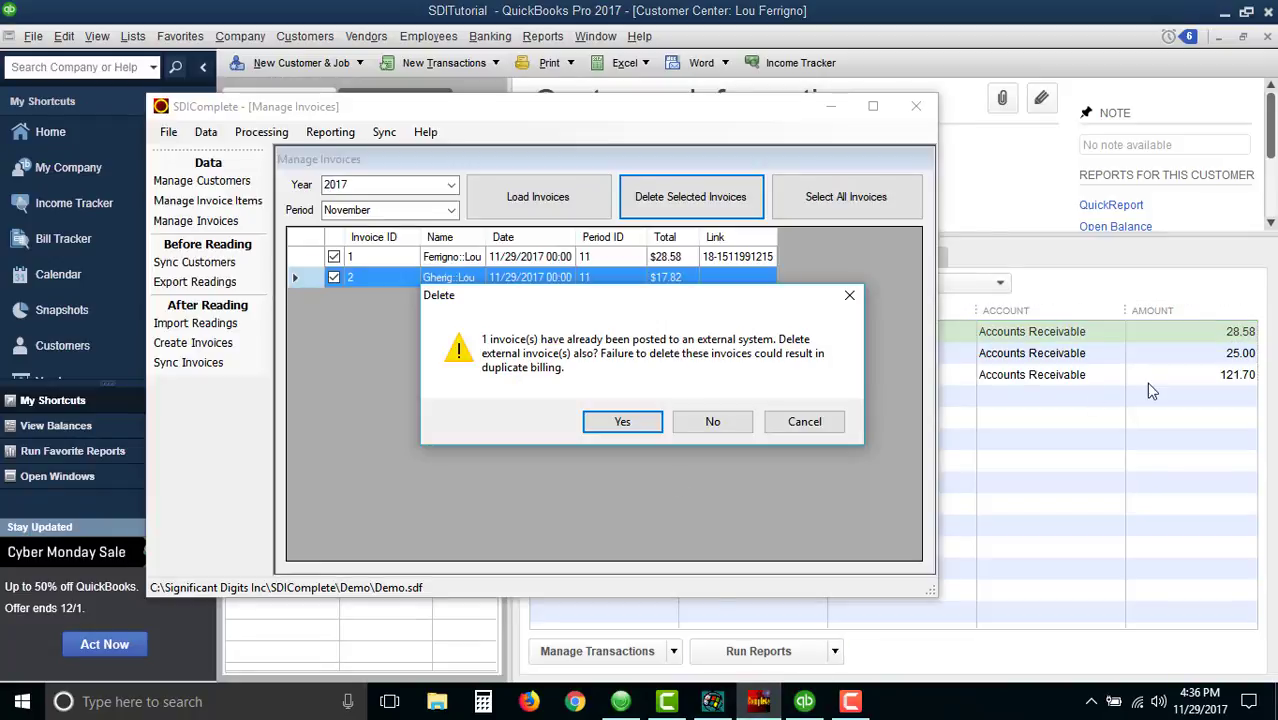
click(623, 422)
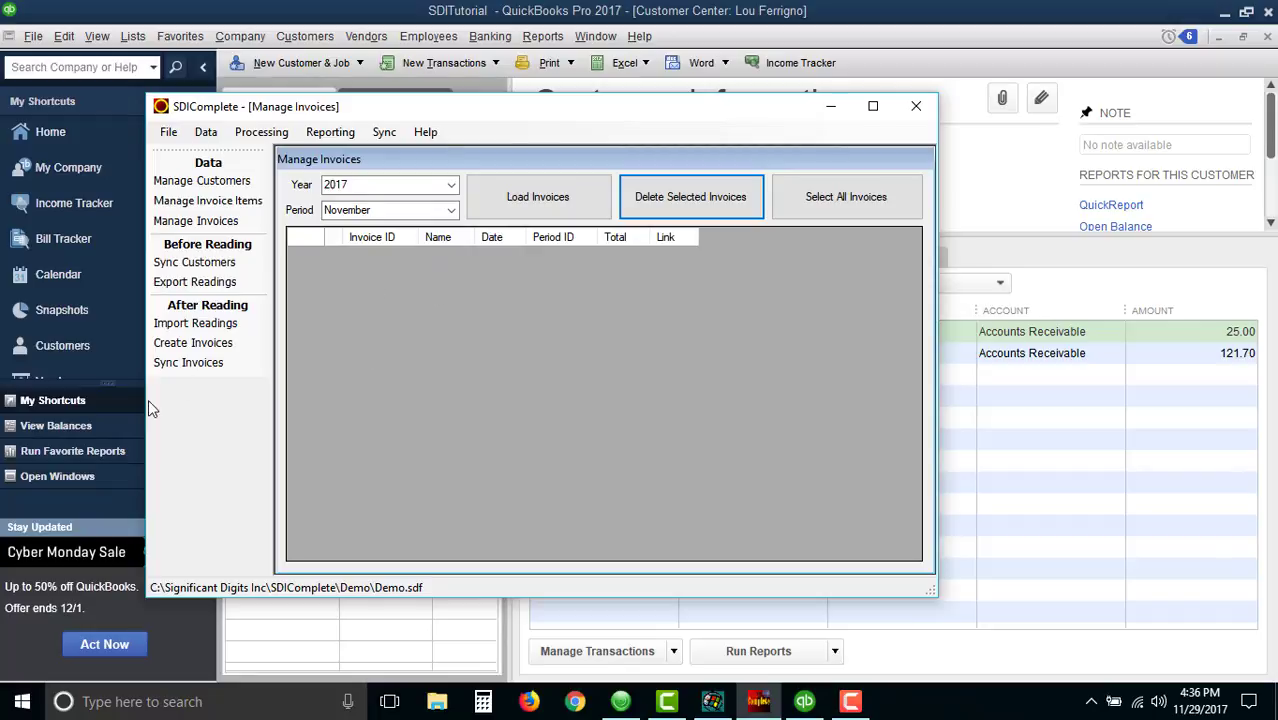
- Re-import the November 2017 readings and dismiss the confirmation
click(229, 330)
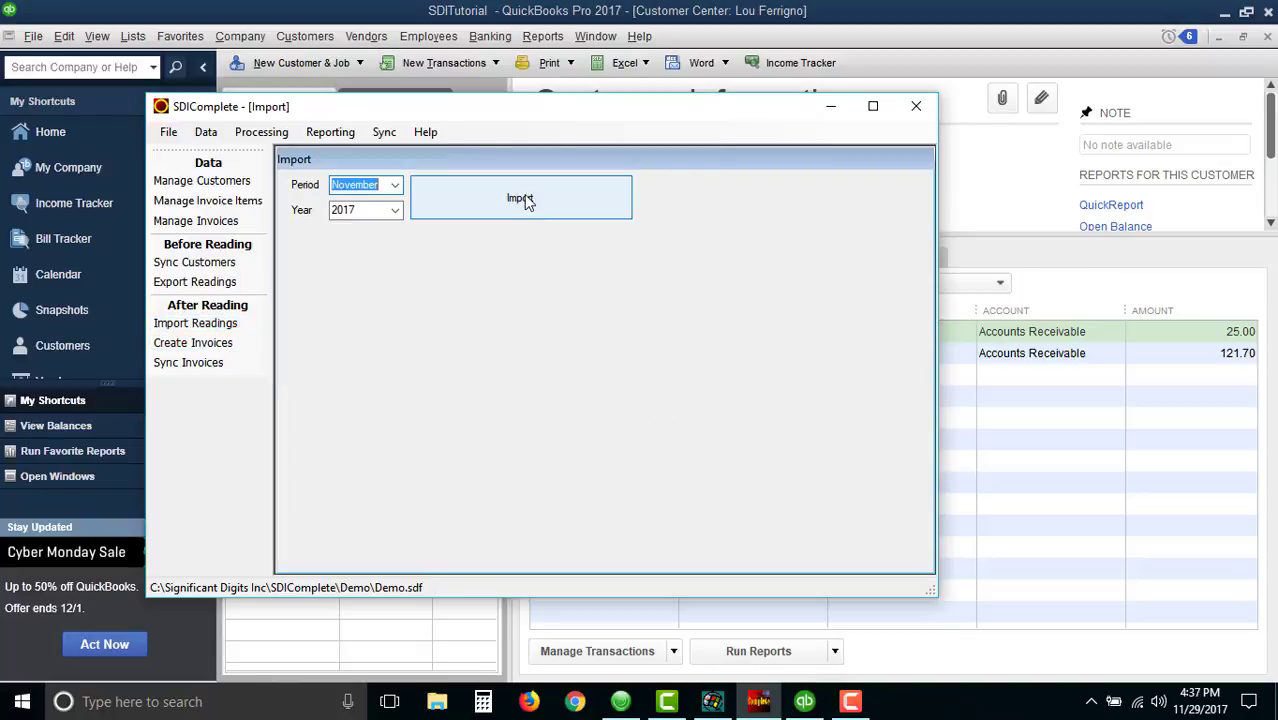
click(526, 200)
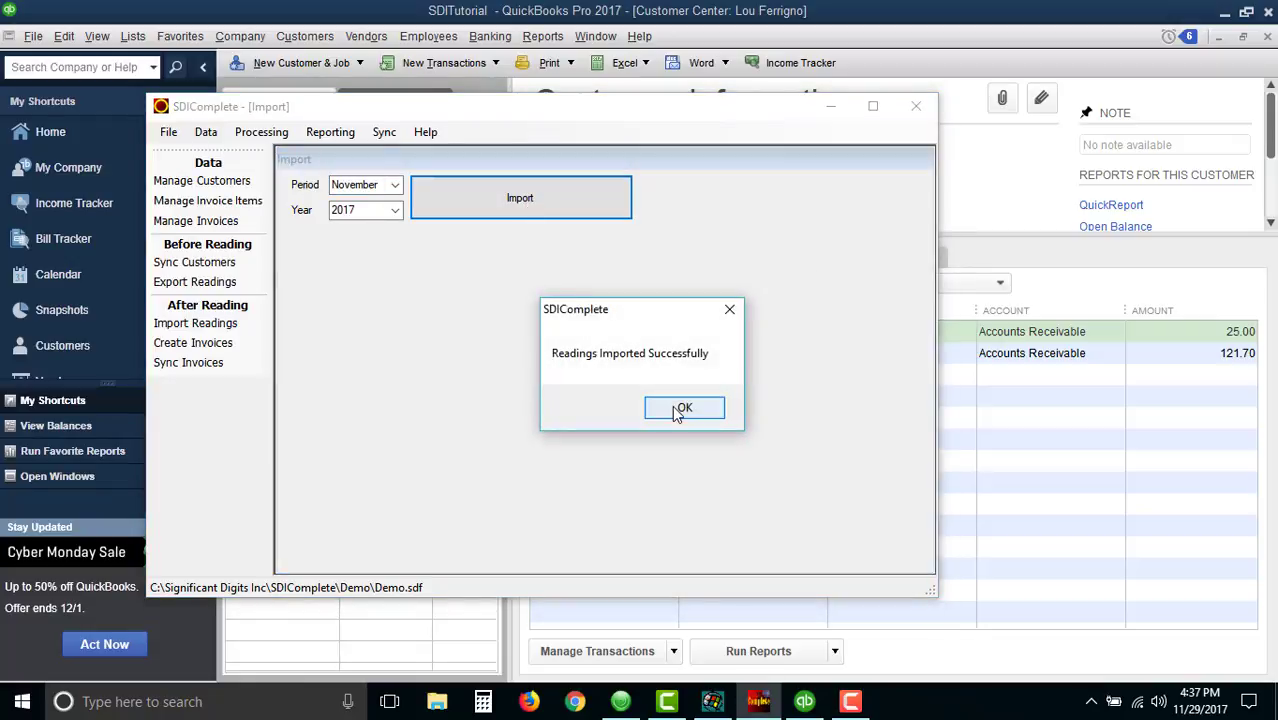
click(677, 410)
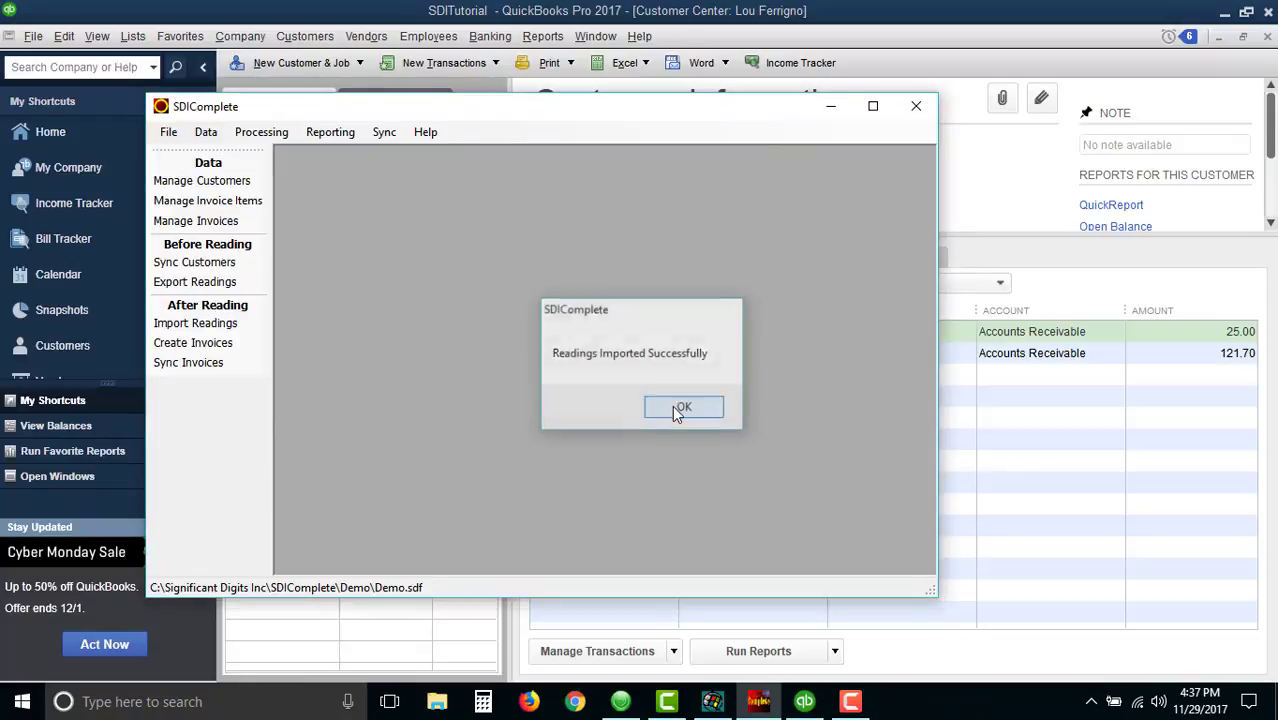
- Open Manage Service Rates and change the Sewer base rate to a fixed rate of 15
click(206, 134)
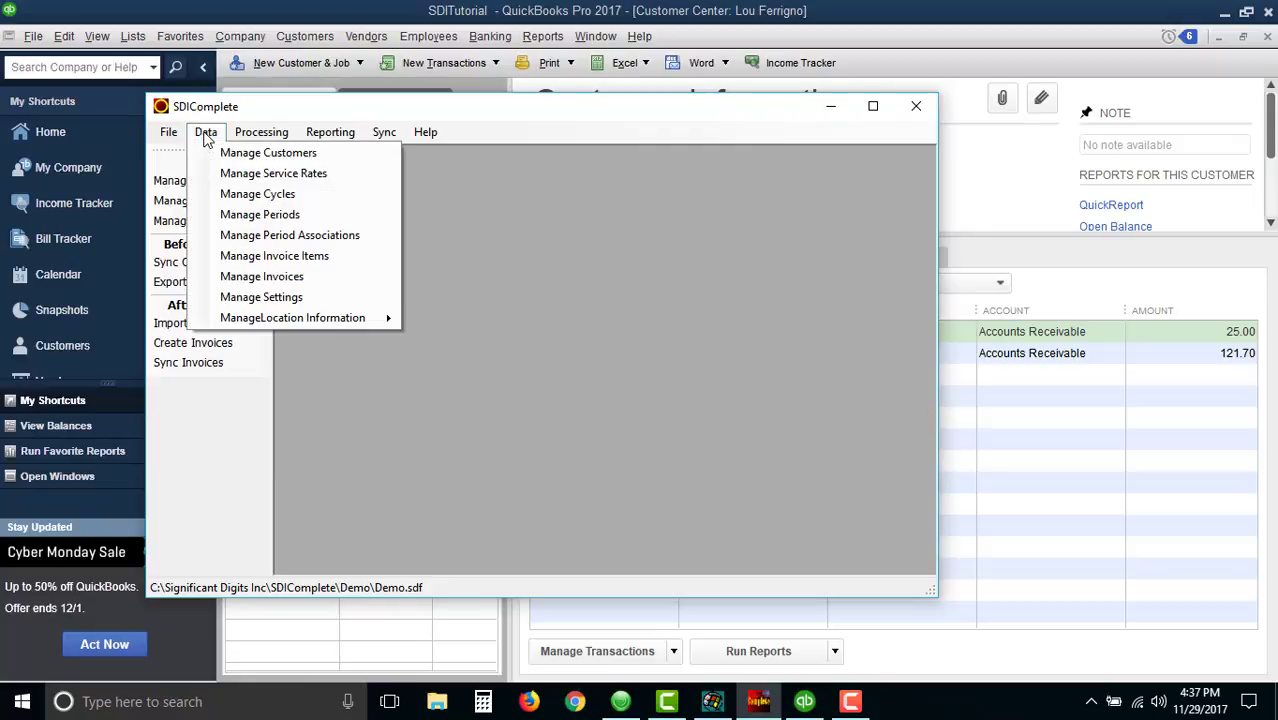
click(236, 175)
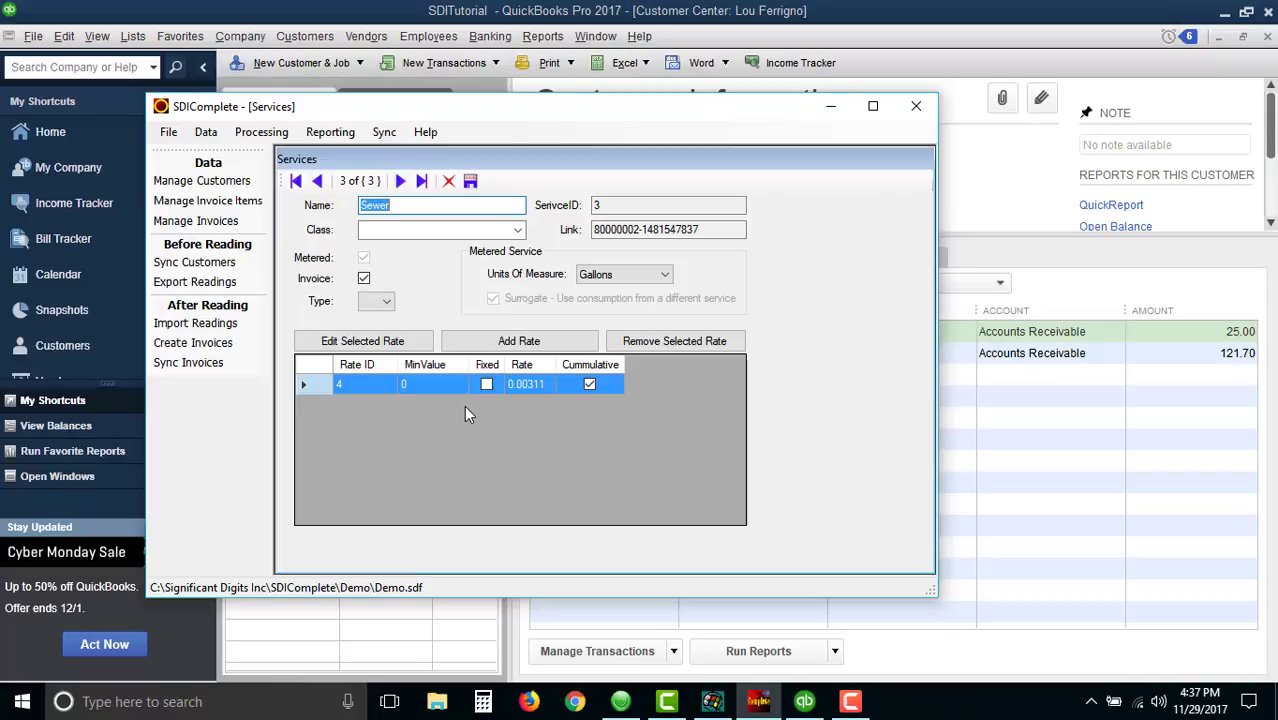
click(523, 339)
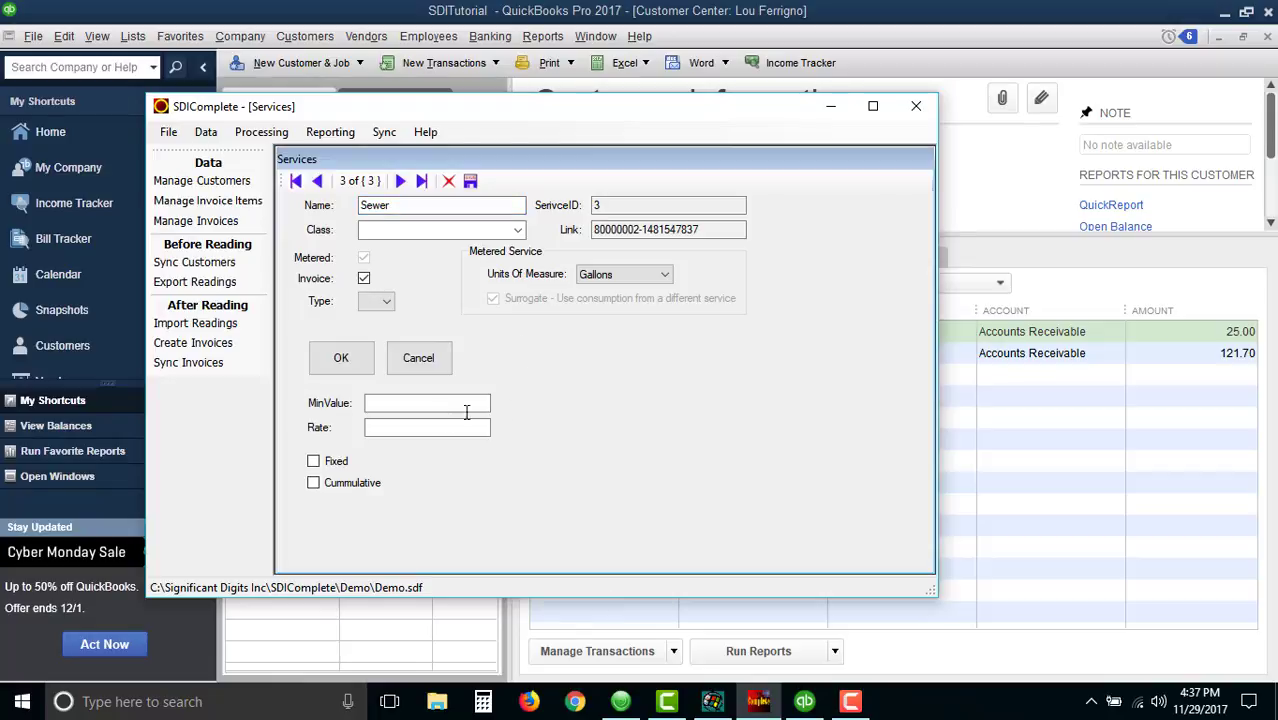
click(418, 357)
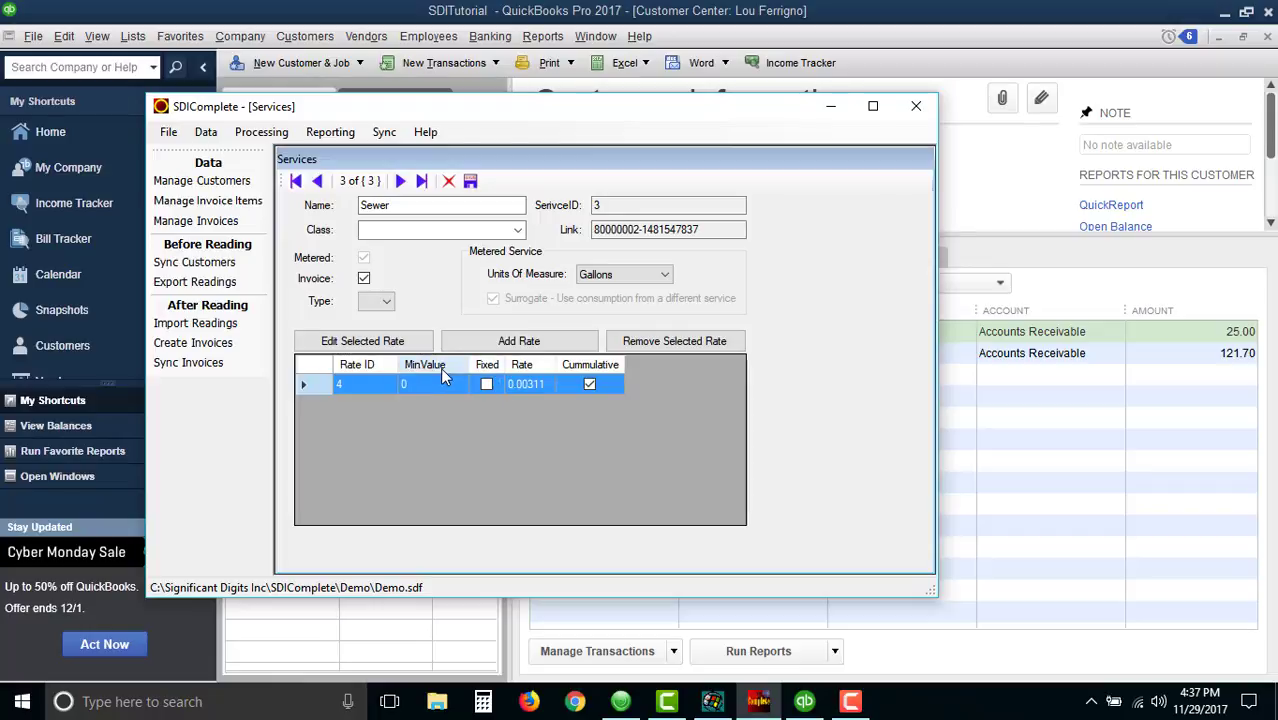
click(388, 345)
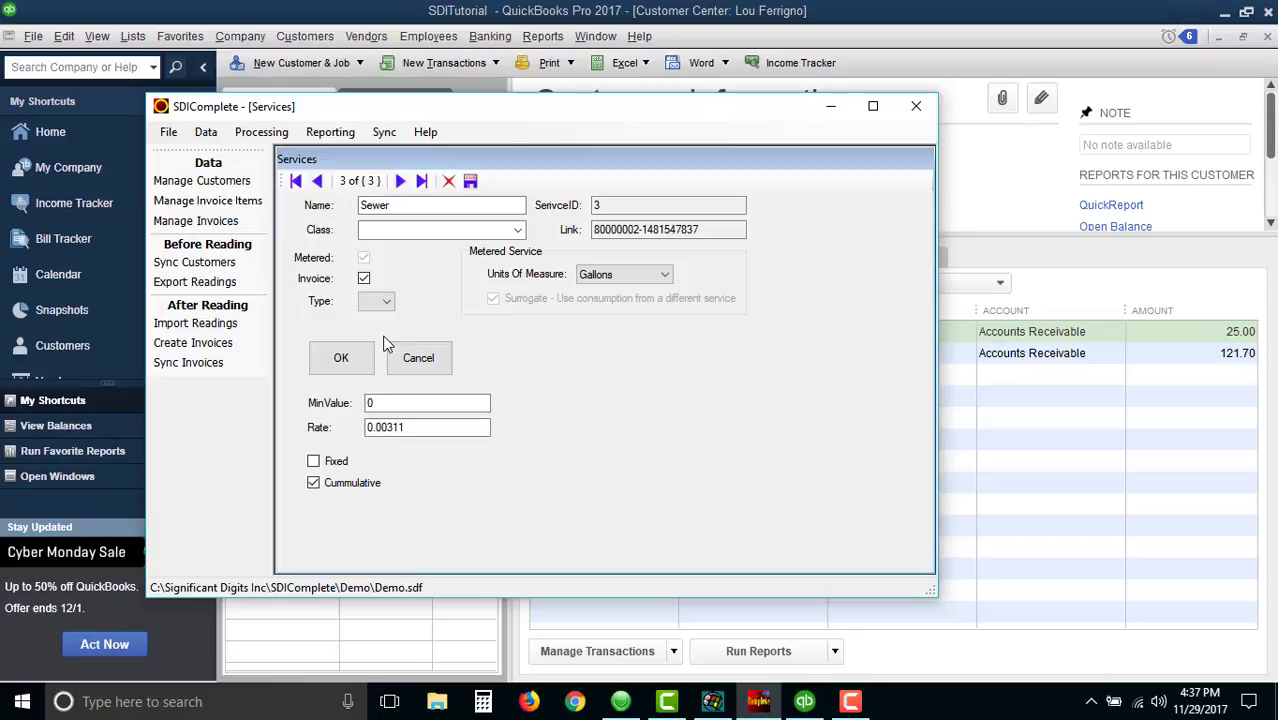
click(405, 427)
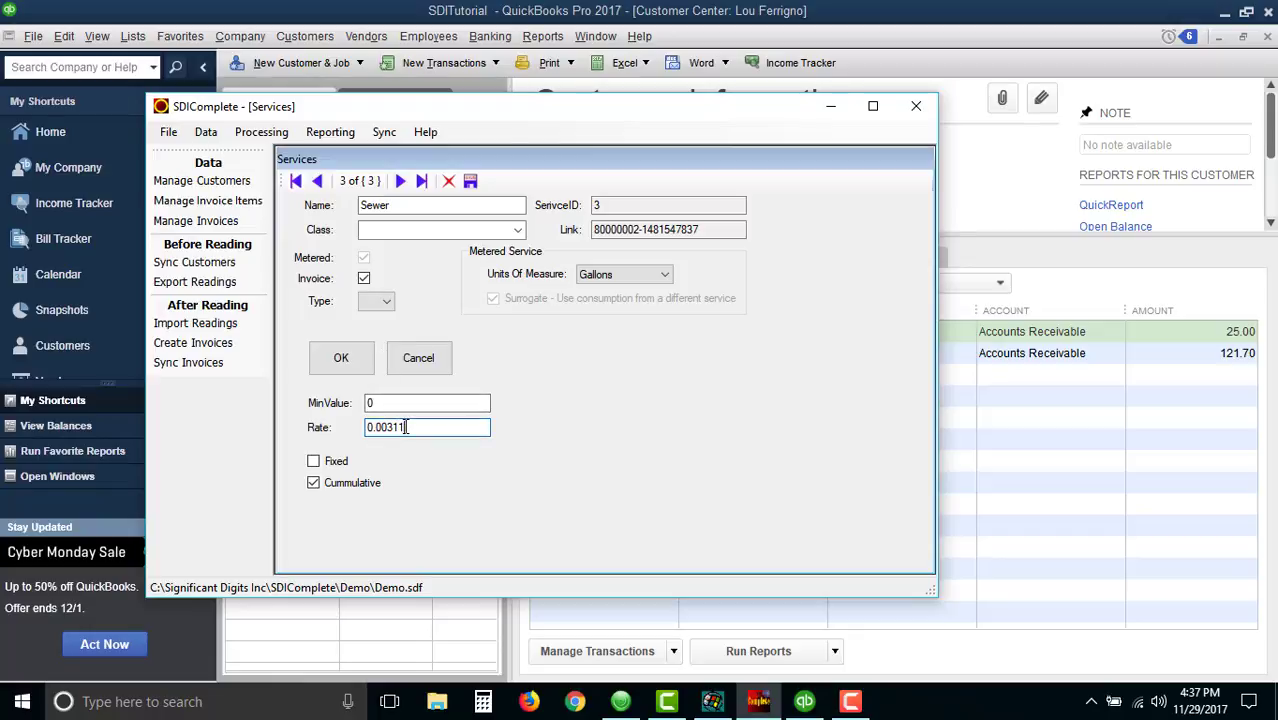
drag(405, 427, 356, 427)
text(15)
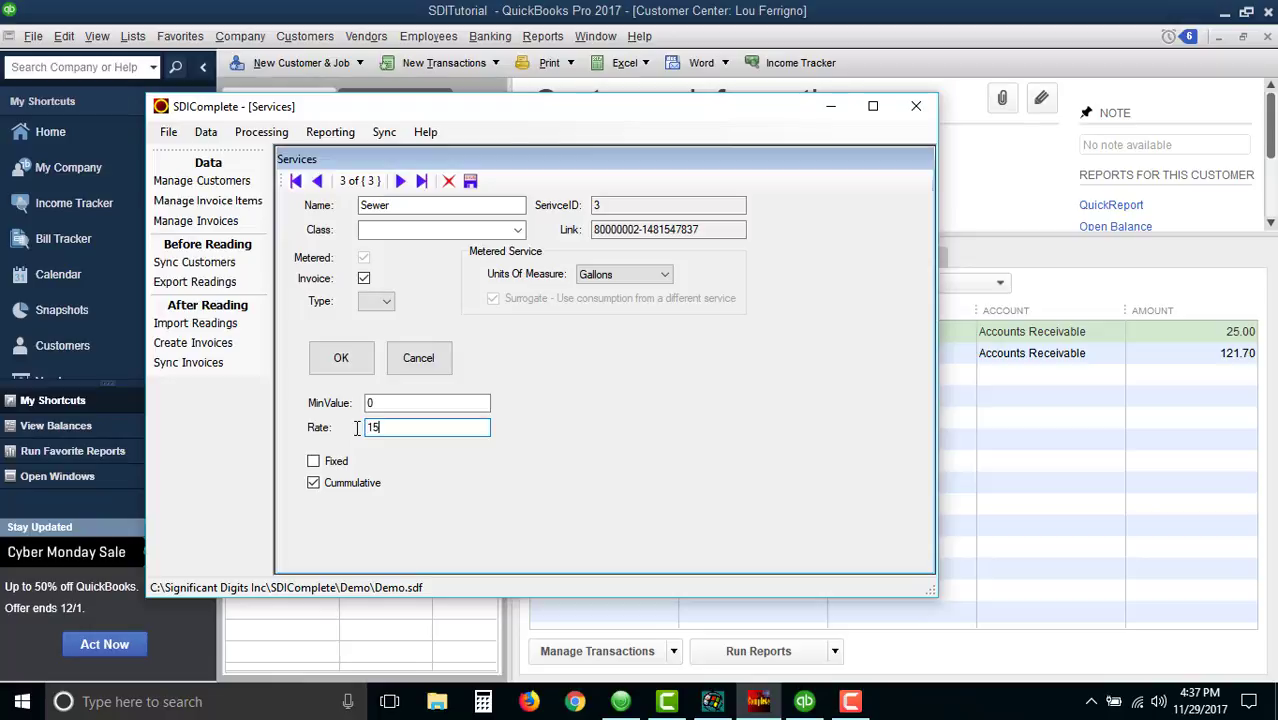
click(313, 461)
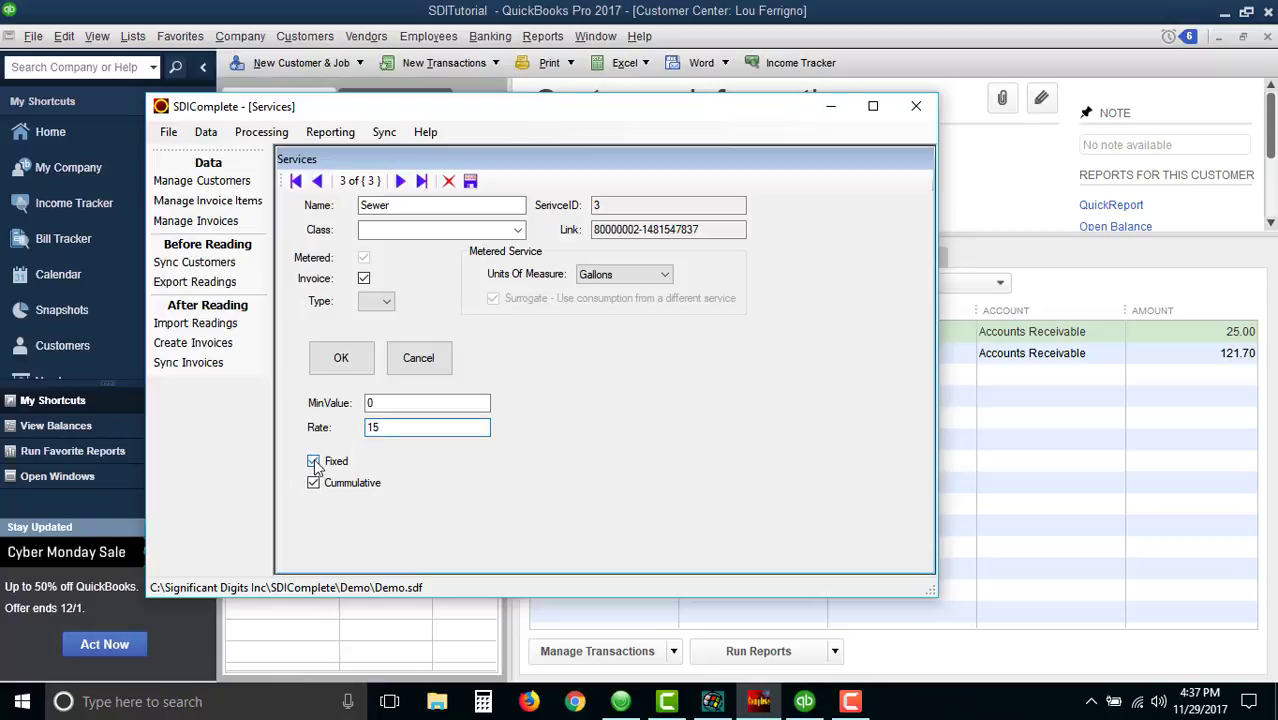
click(341, 358)
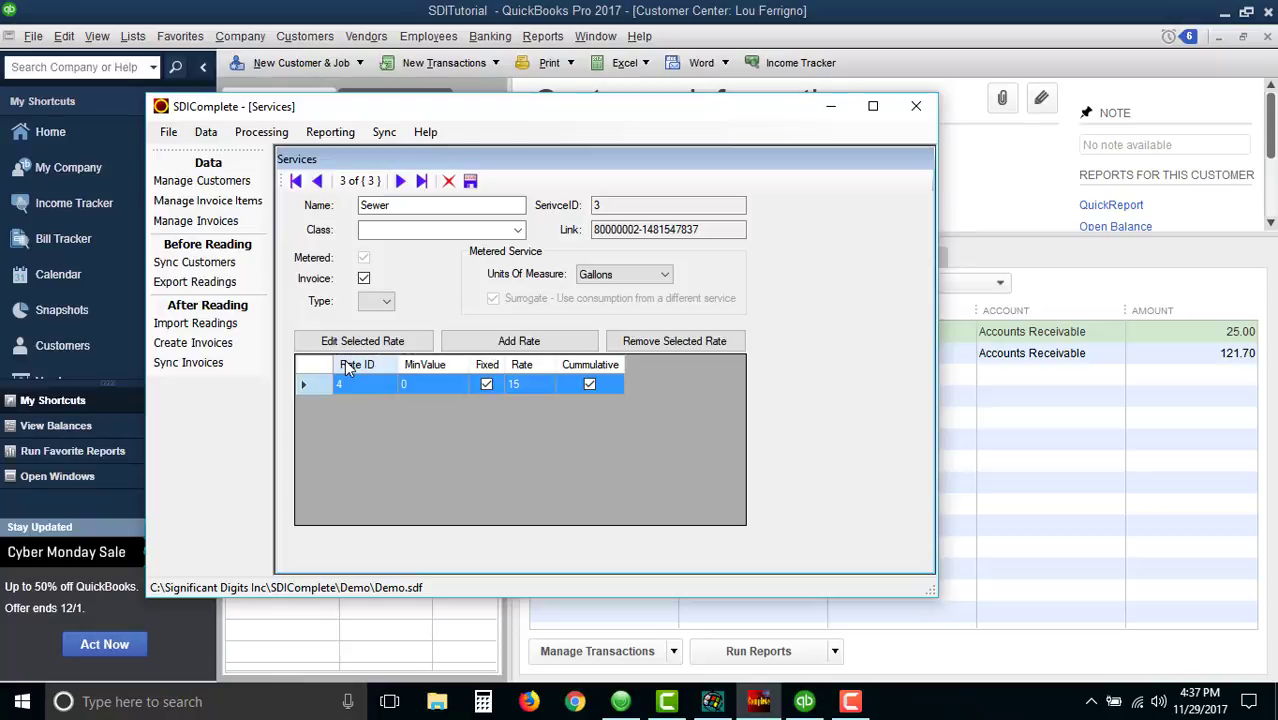
- Add a cumulative Sewer rate with a minimum value of 500 and a rate of 0.0041
click(526, 344)
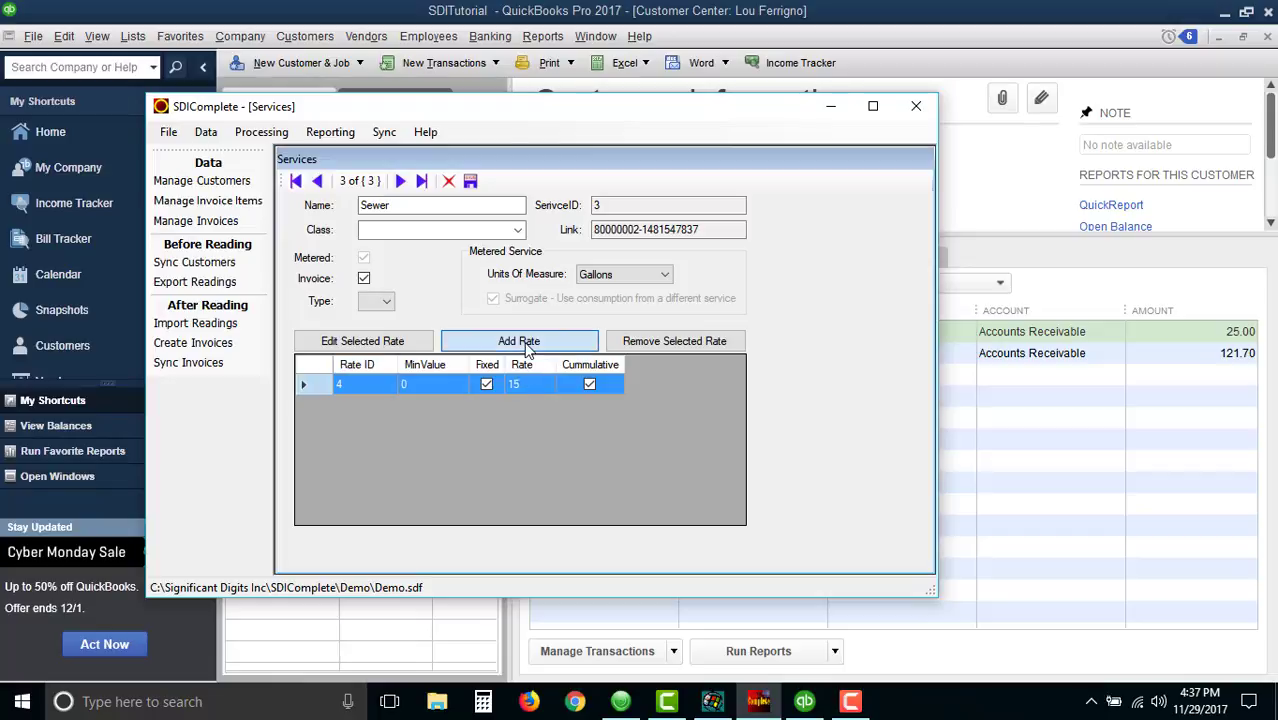
click(405, 402)
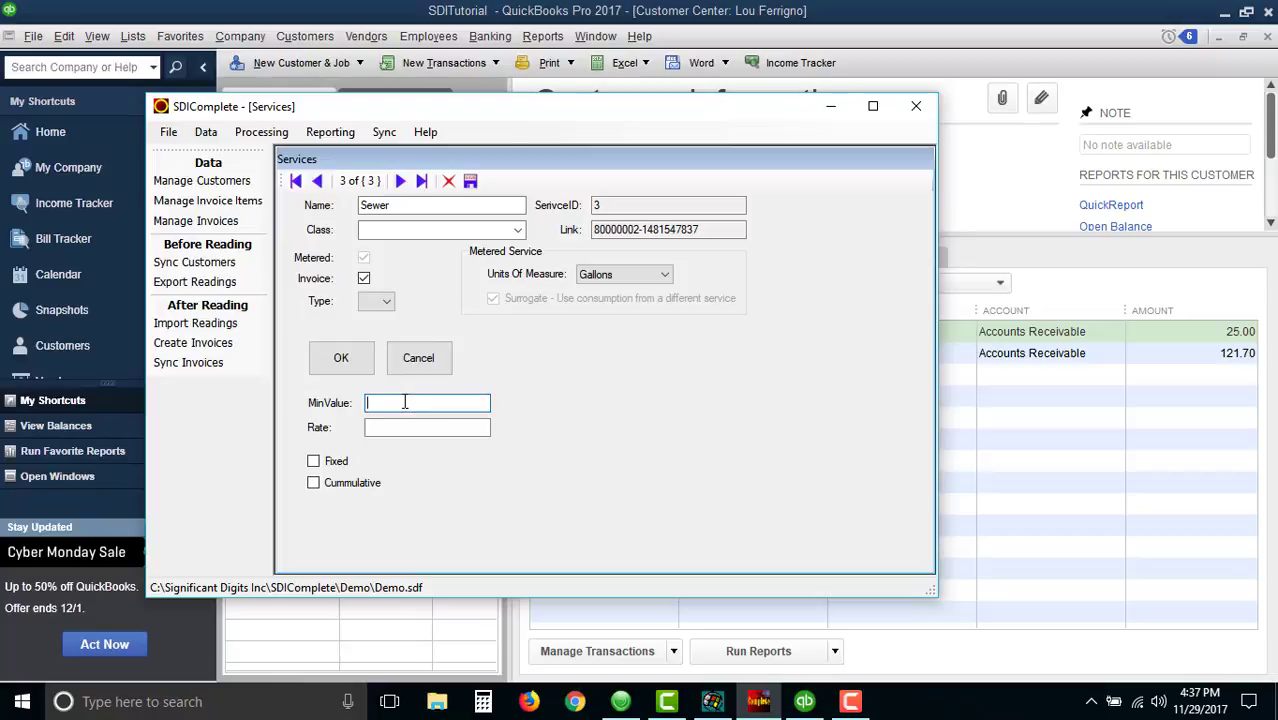
text(500)
click(402, 427)
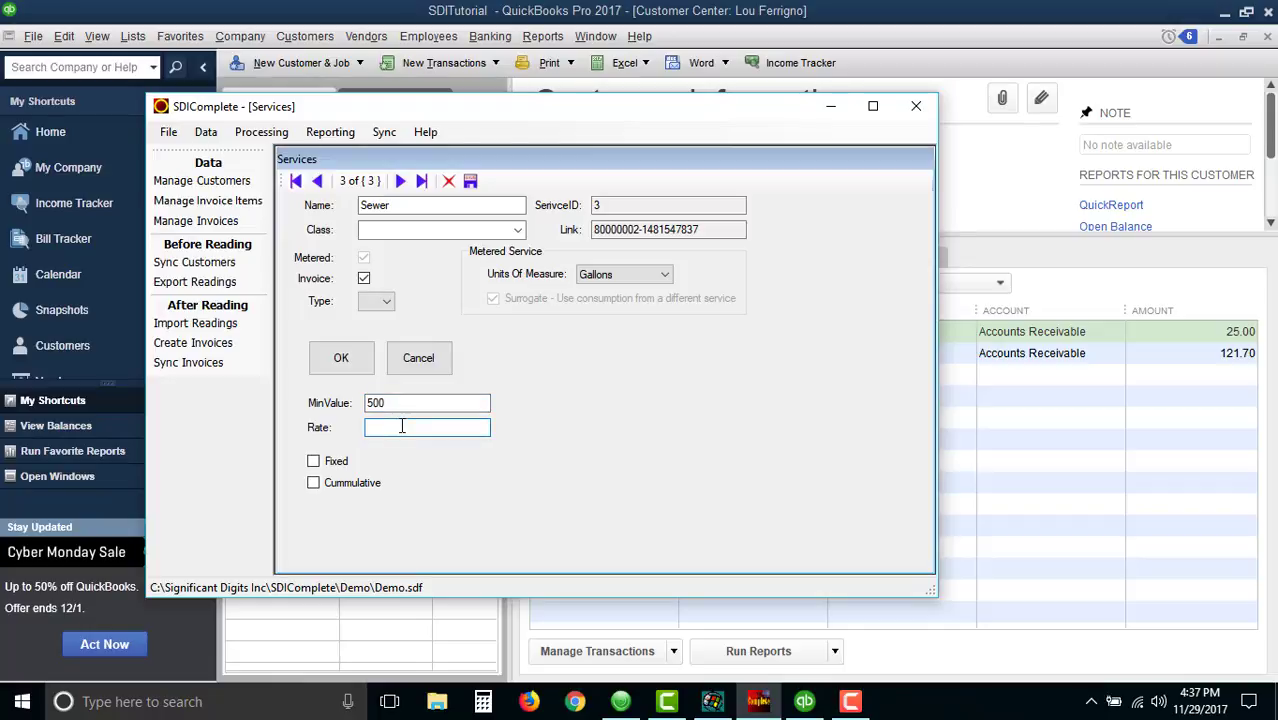
text(.0041)
click(315, 484)
click(348, 363)
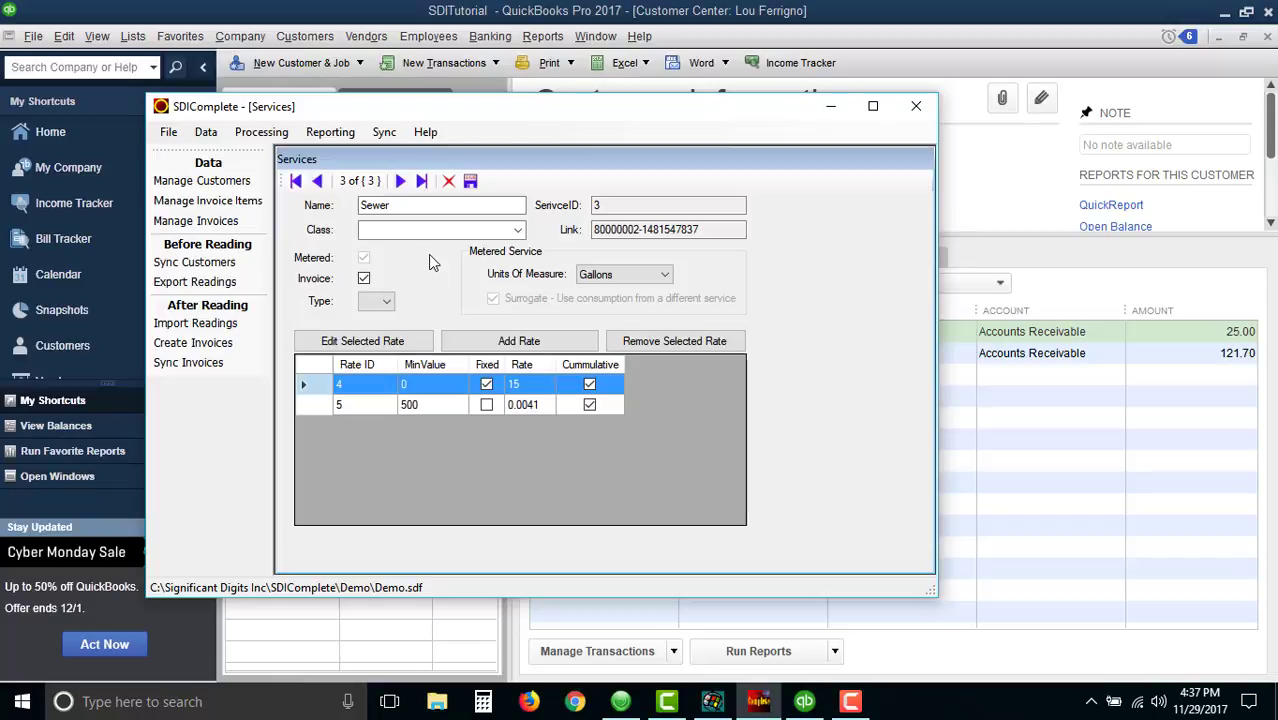
- Compare with the Metered Water service rates and return to the Sewer service
click(320, 186)
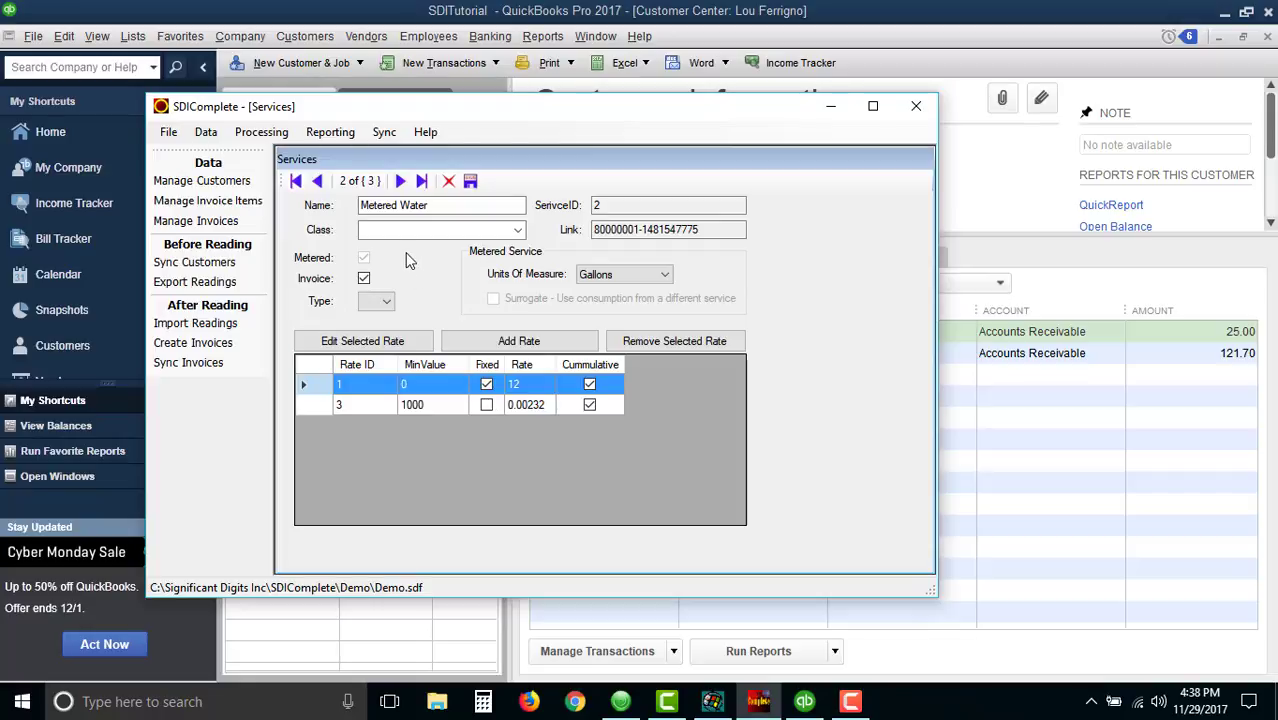
click(400, 181)
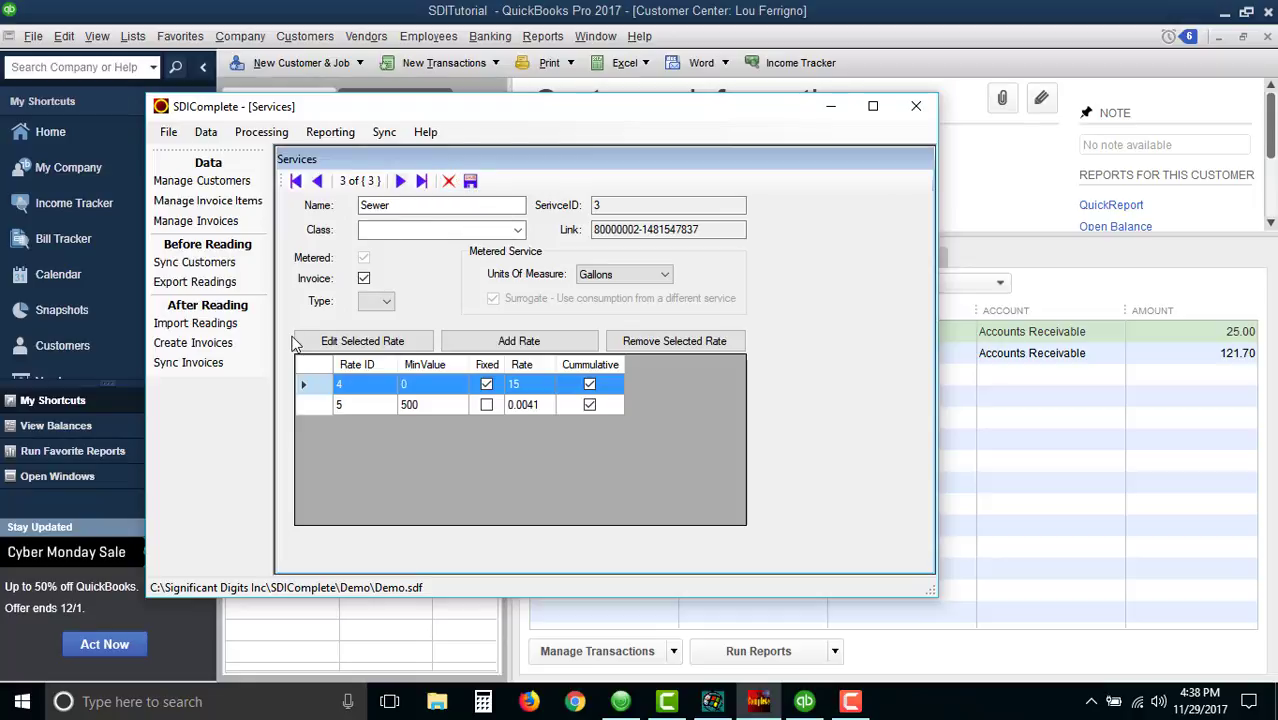
- Open the second customer's services in Manage Customers, add a Garbage service, and save the record
click(226, 182)
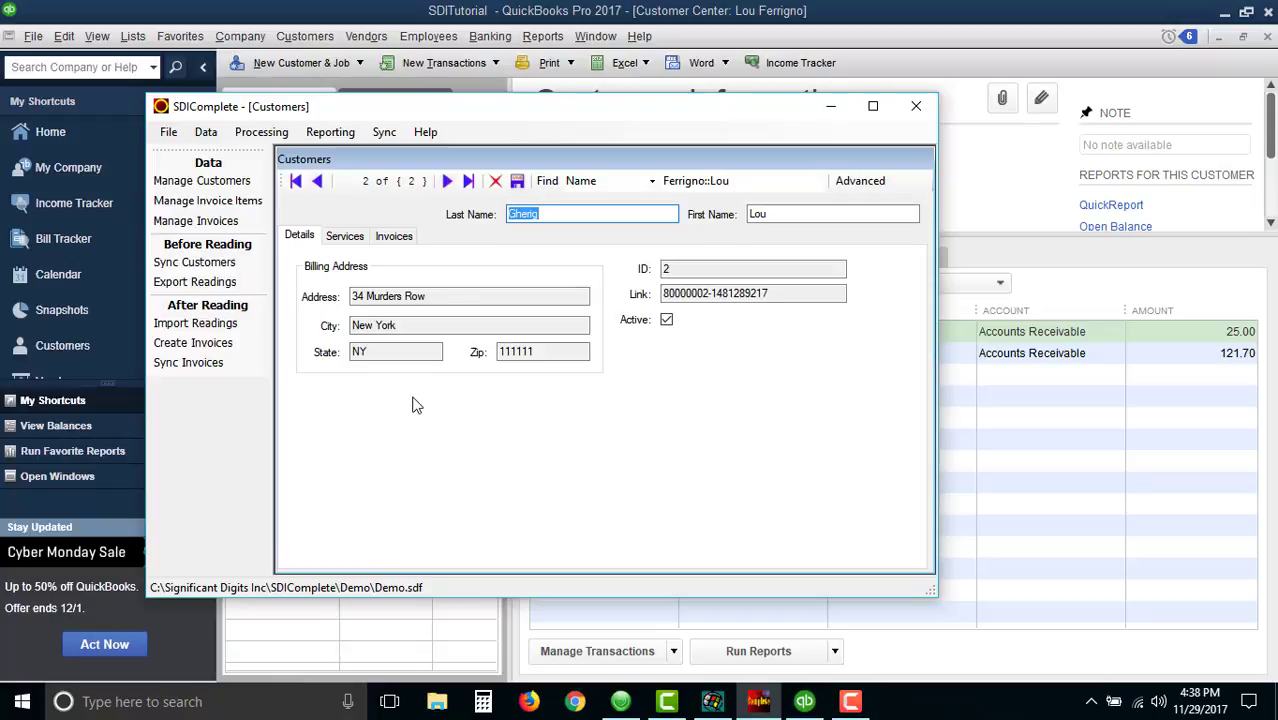
click(344, 236)
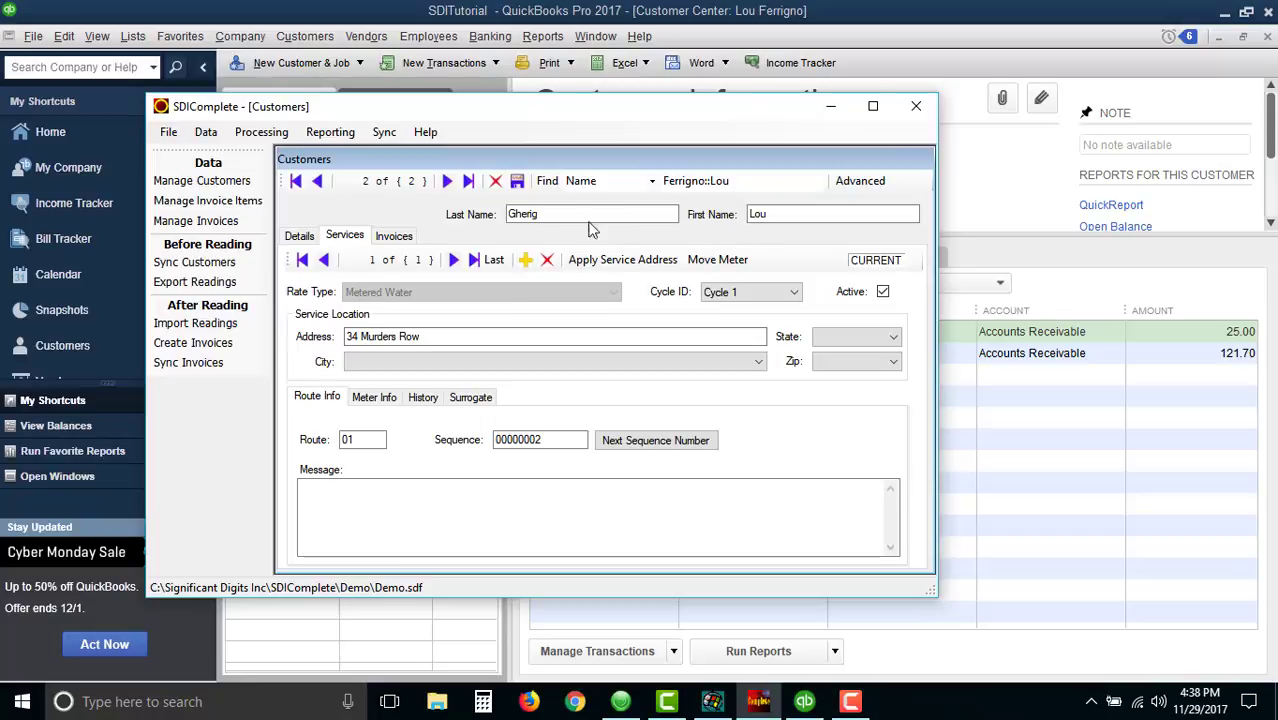
click(526, 260)
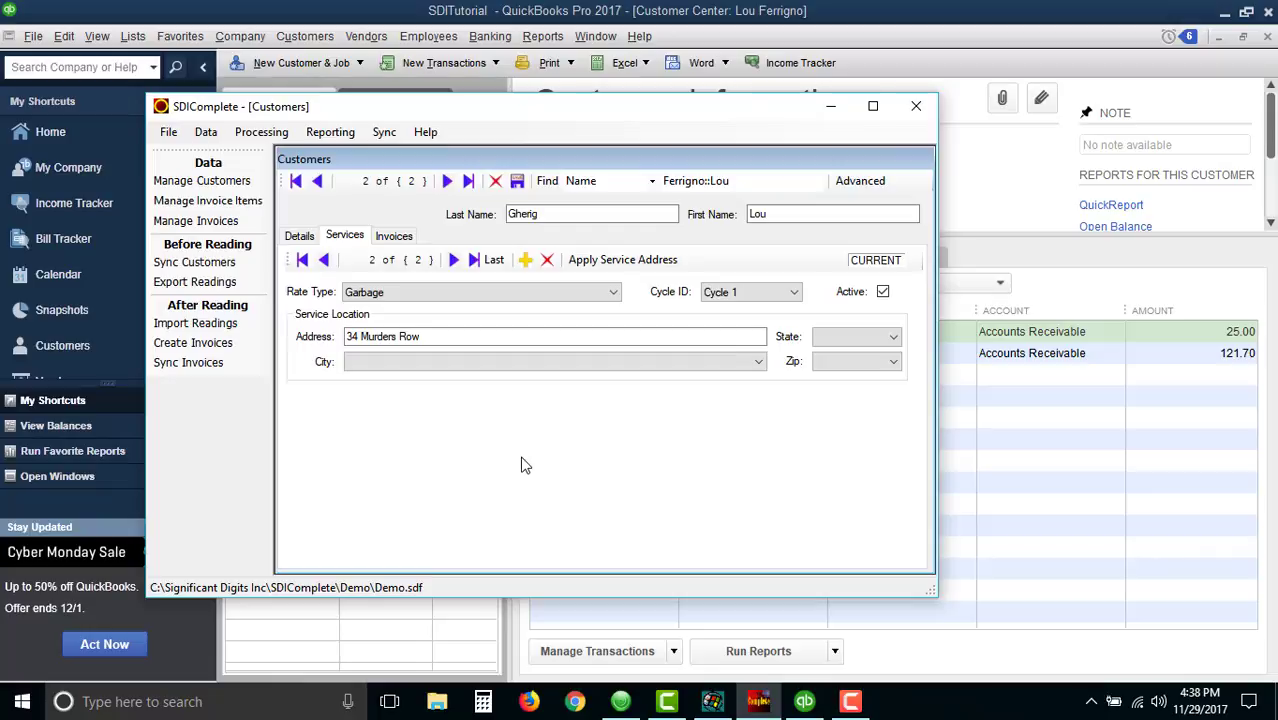
click(517, 181)
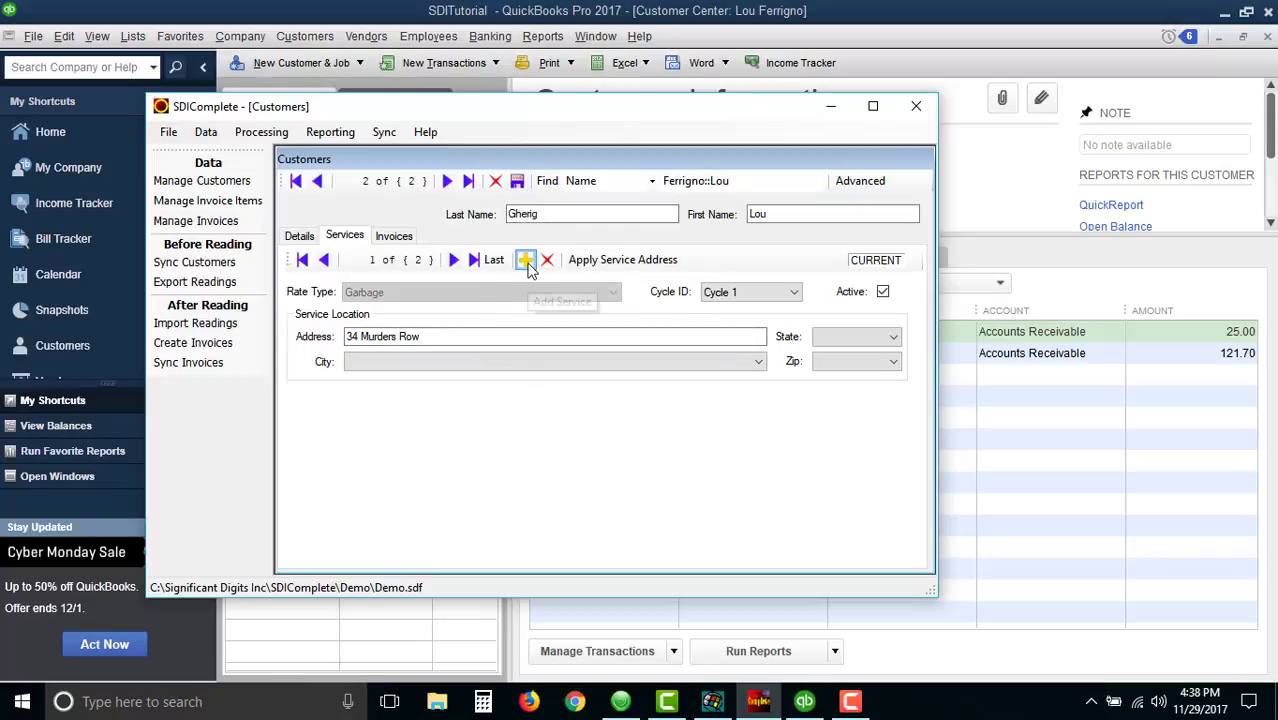
- Add a Sewer service to the second customer with surrogate service 43267, save it, and check the water meter's details
click(525, 260)
click(614, 292)
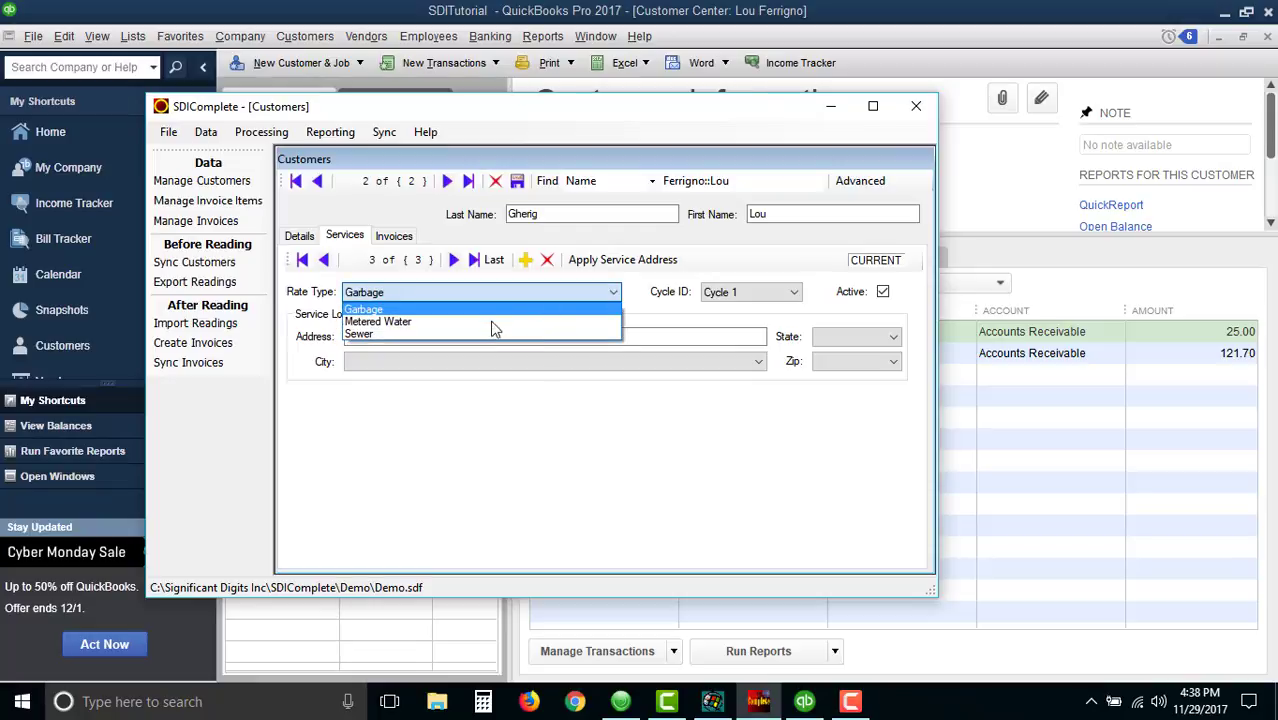
click(489, 322)
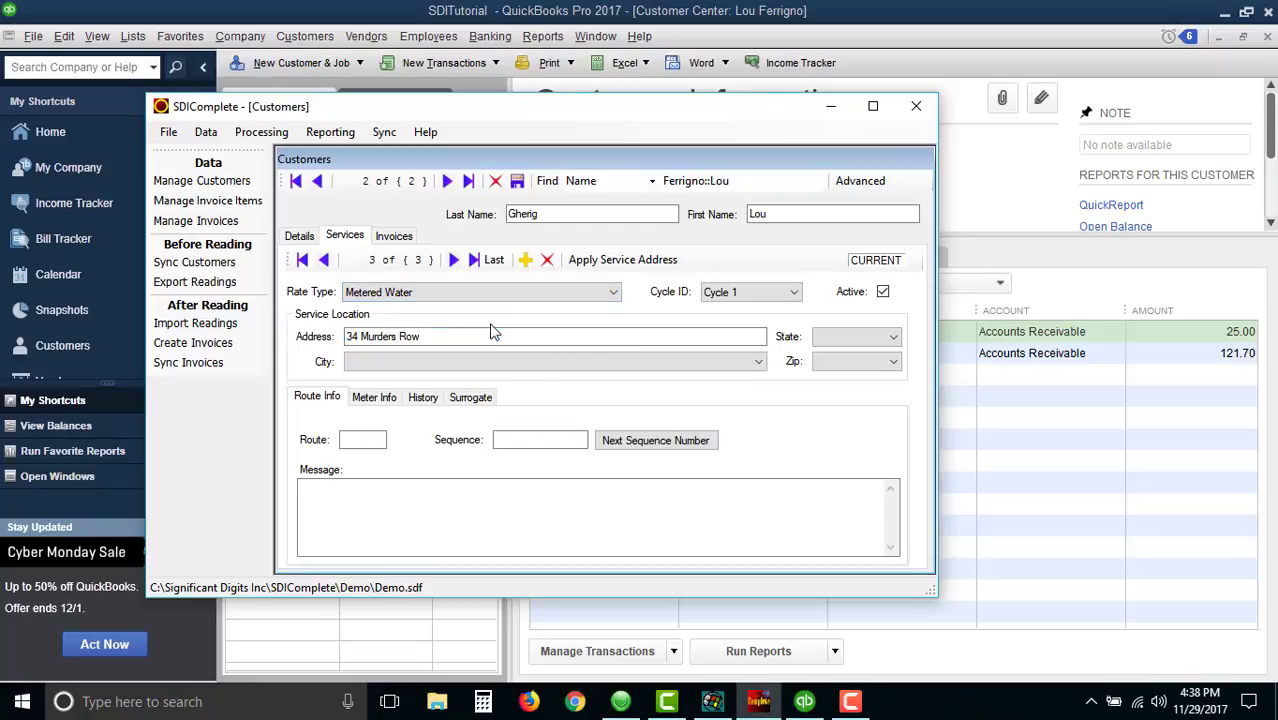
click(610, 292)
click(562, 334)
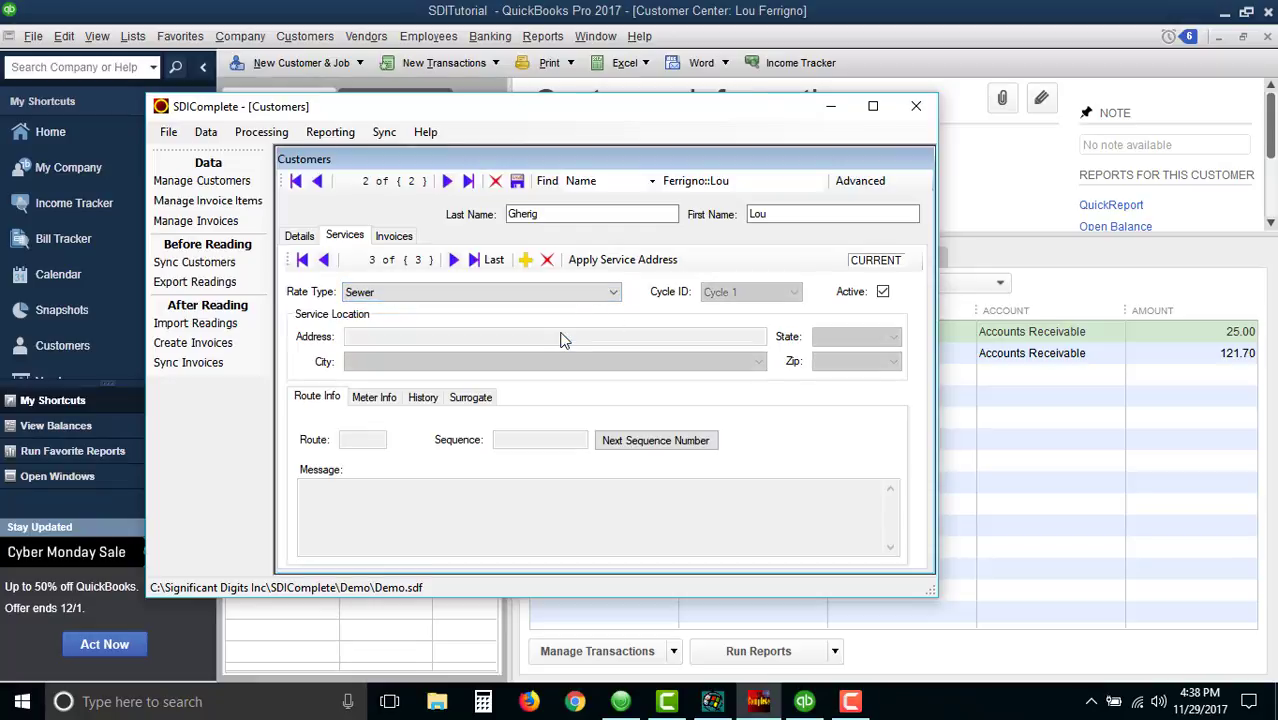
click(482, 400)
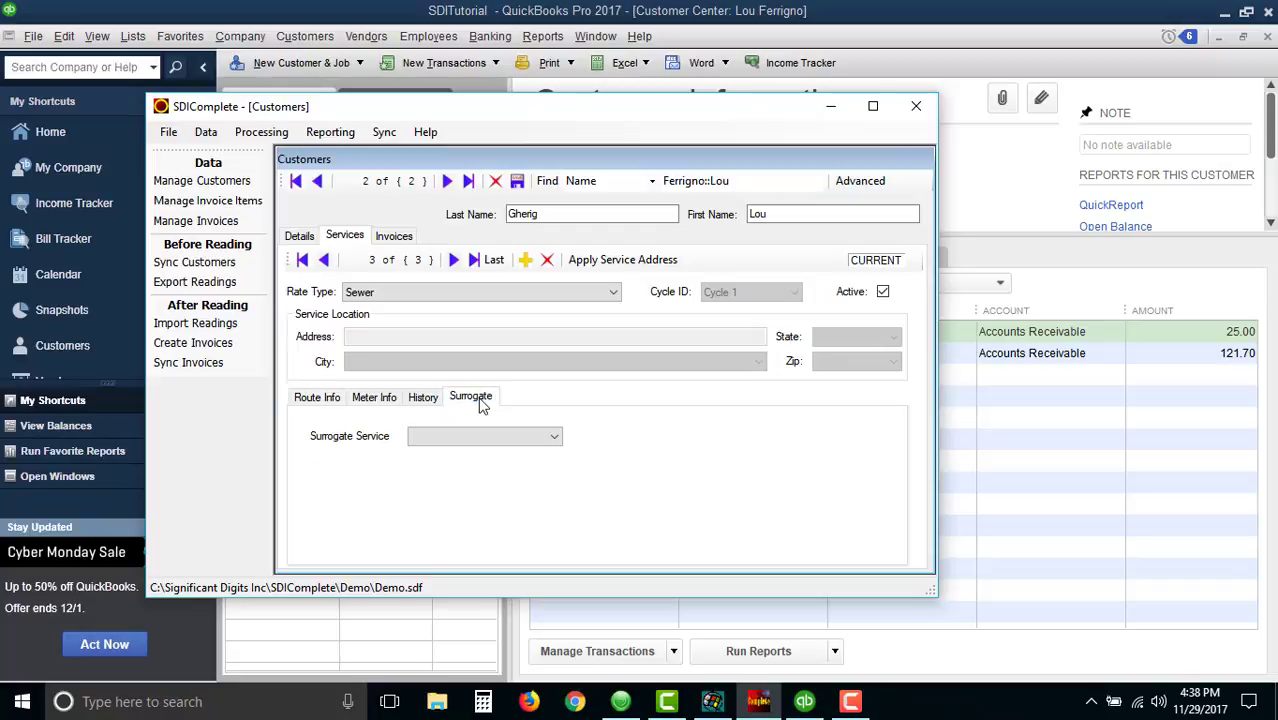
click(553, 438)
click(545, 457)
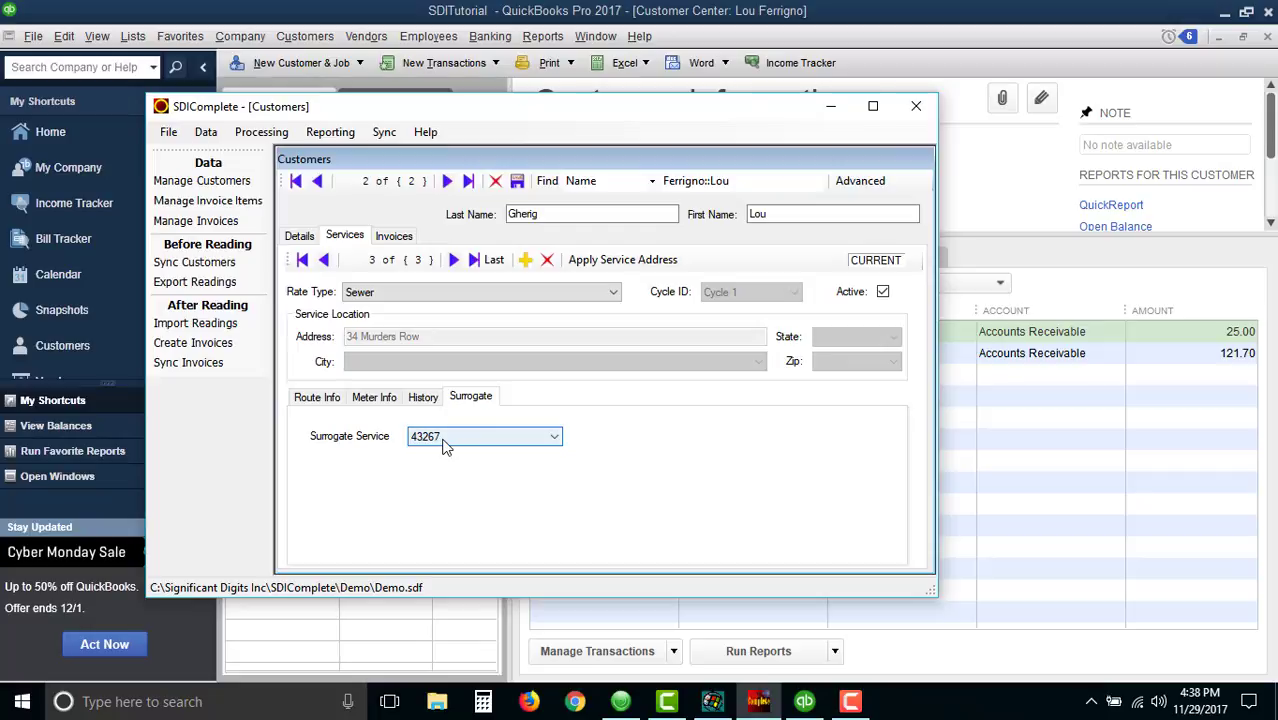
click(517, 181)
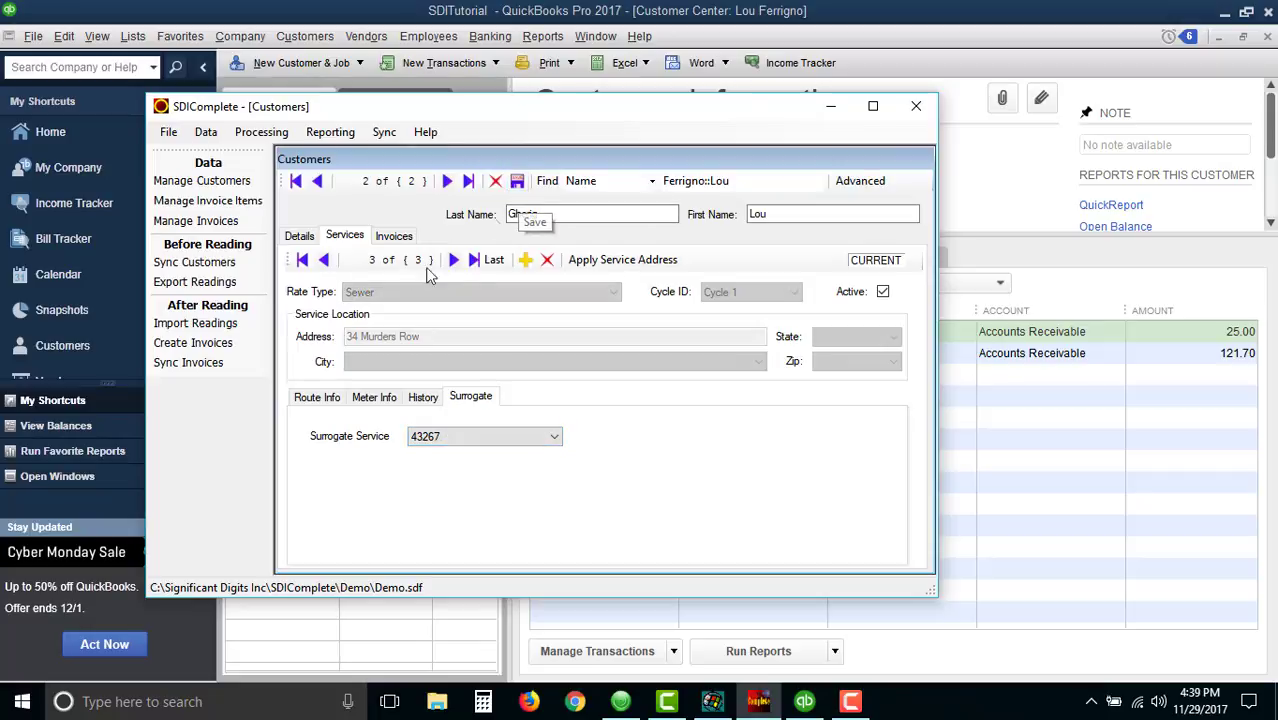
click(323, 259)
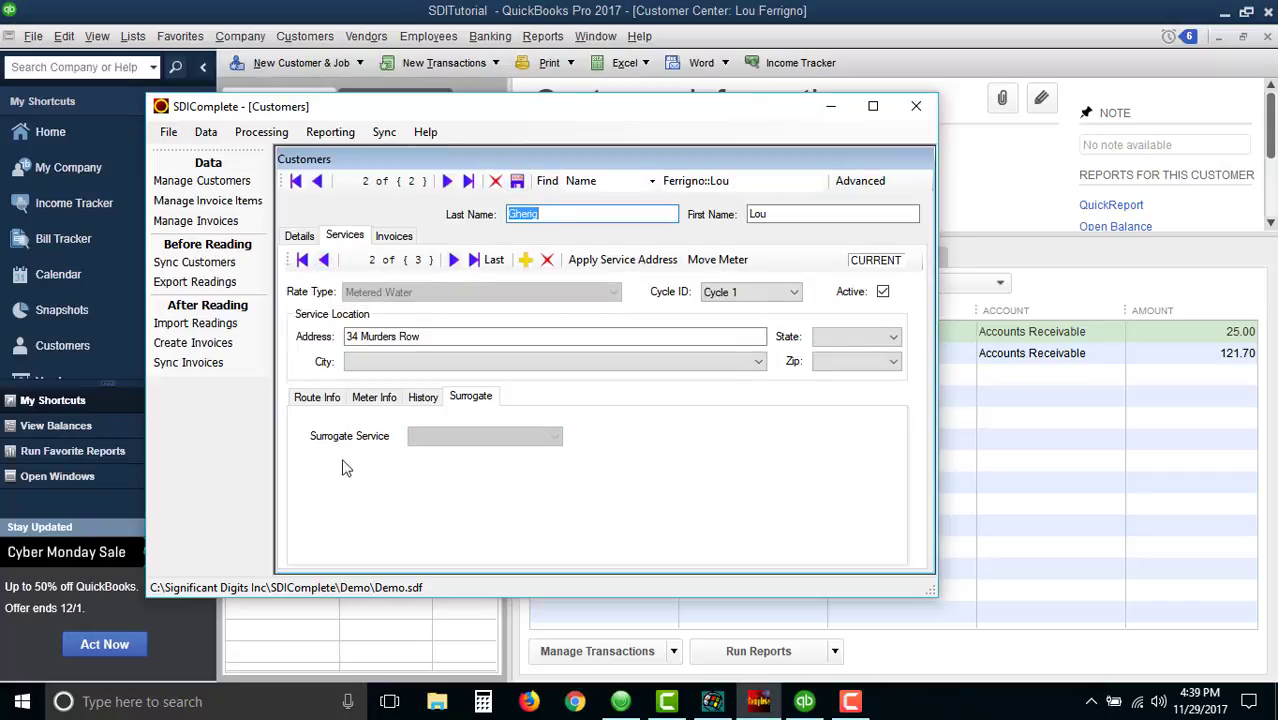
click(373, 399)
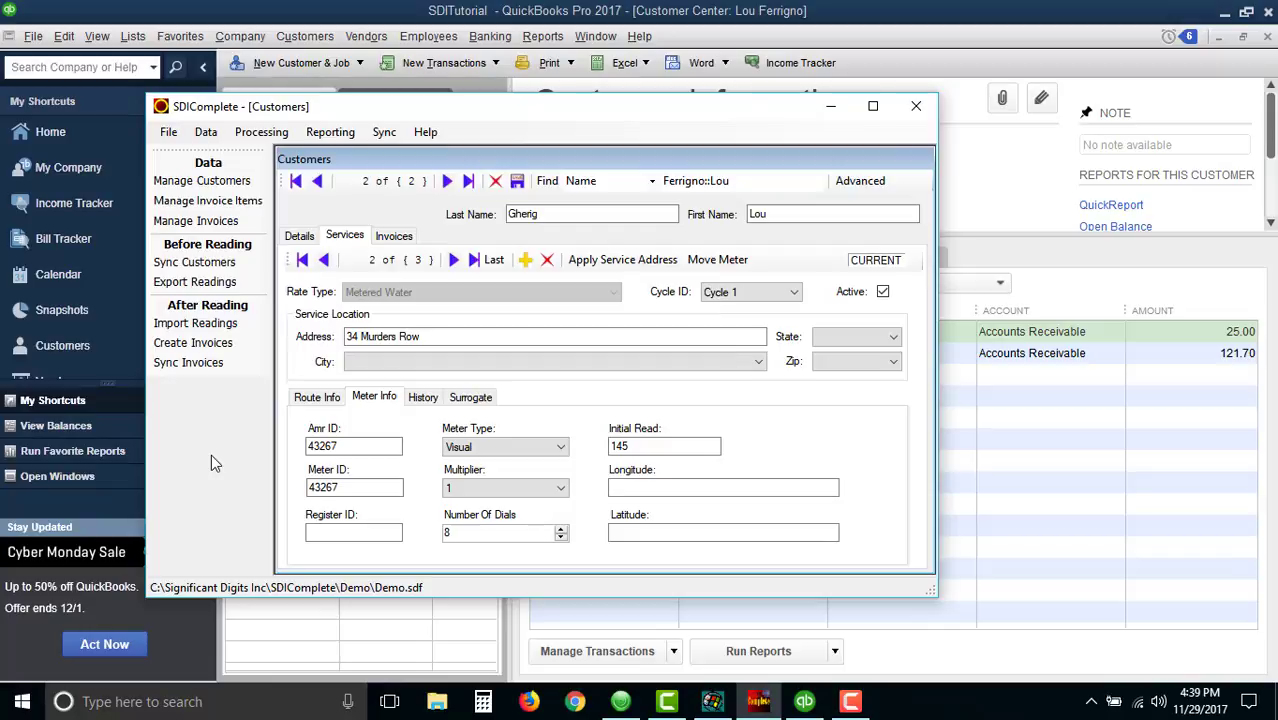
- Import the meter readings for November 2017 and acknowledge the confirmation
click(223, 331)
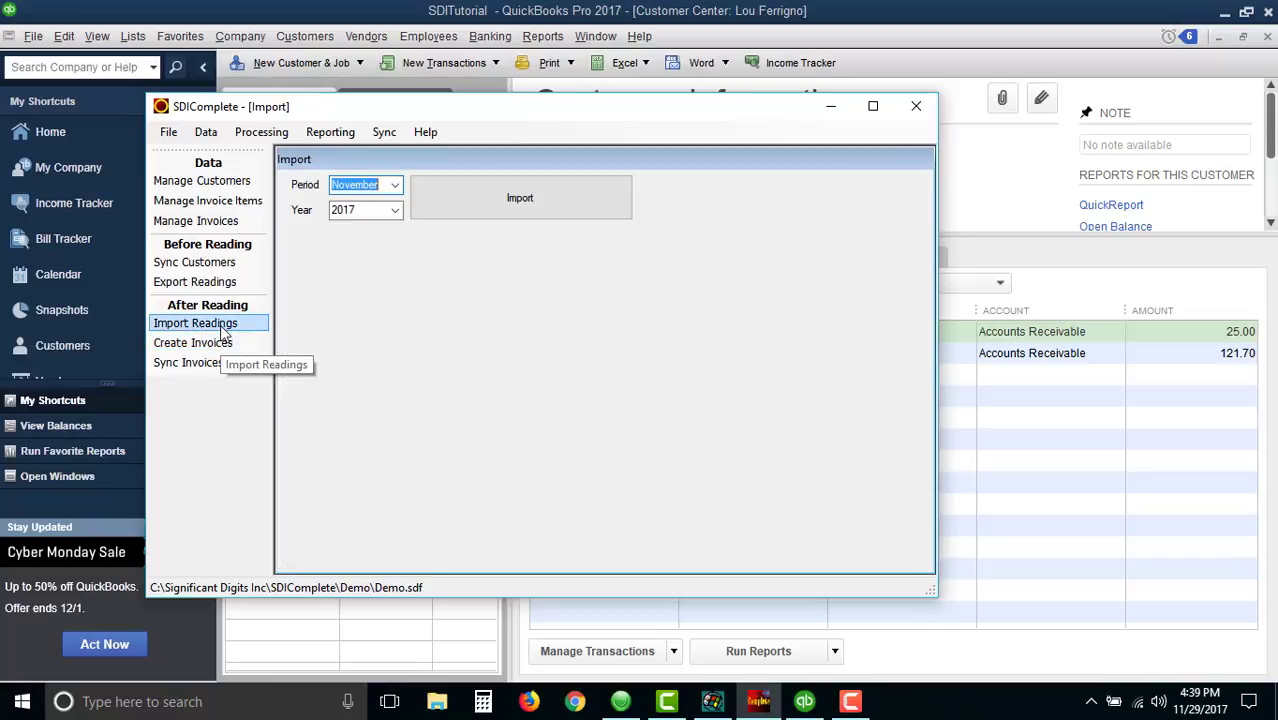
click(515, 205)
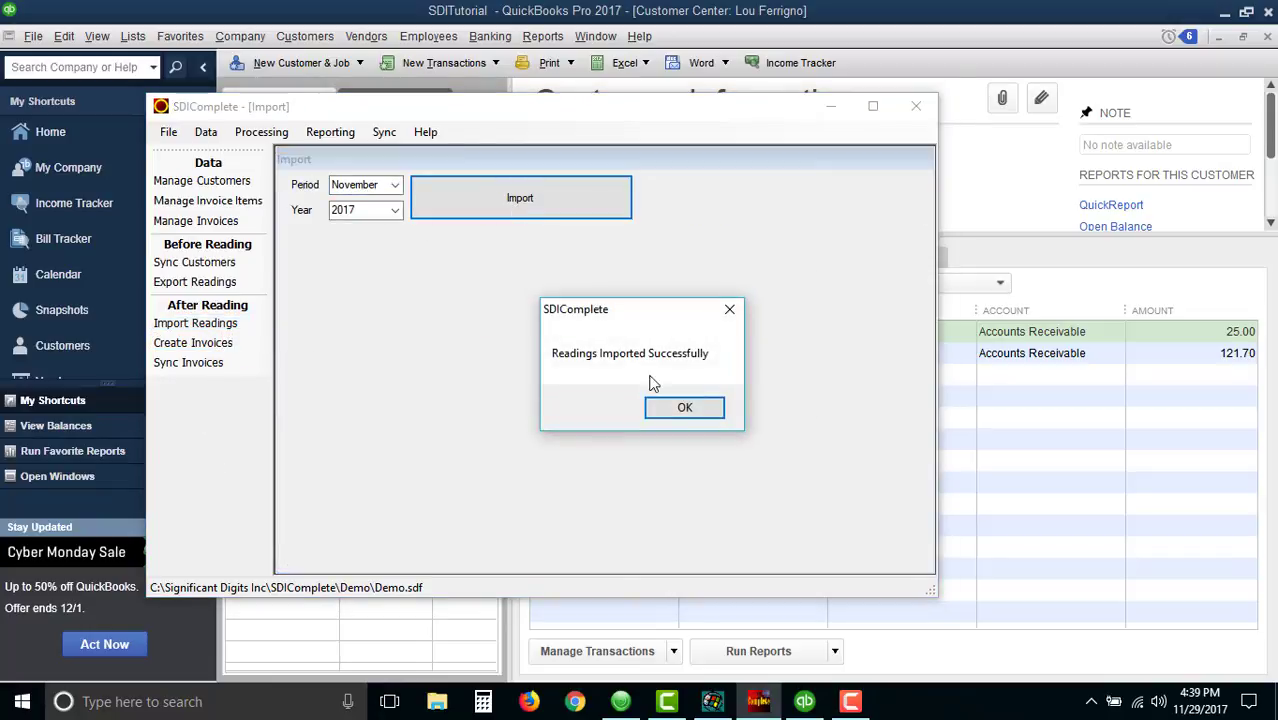
click(682, 405)
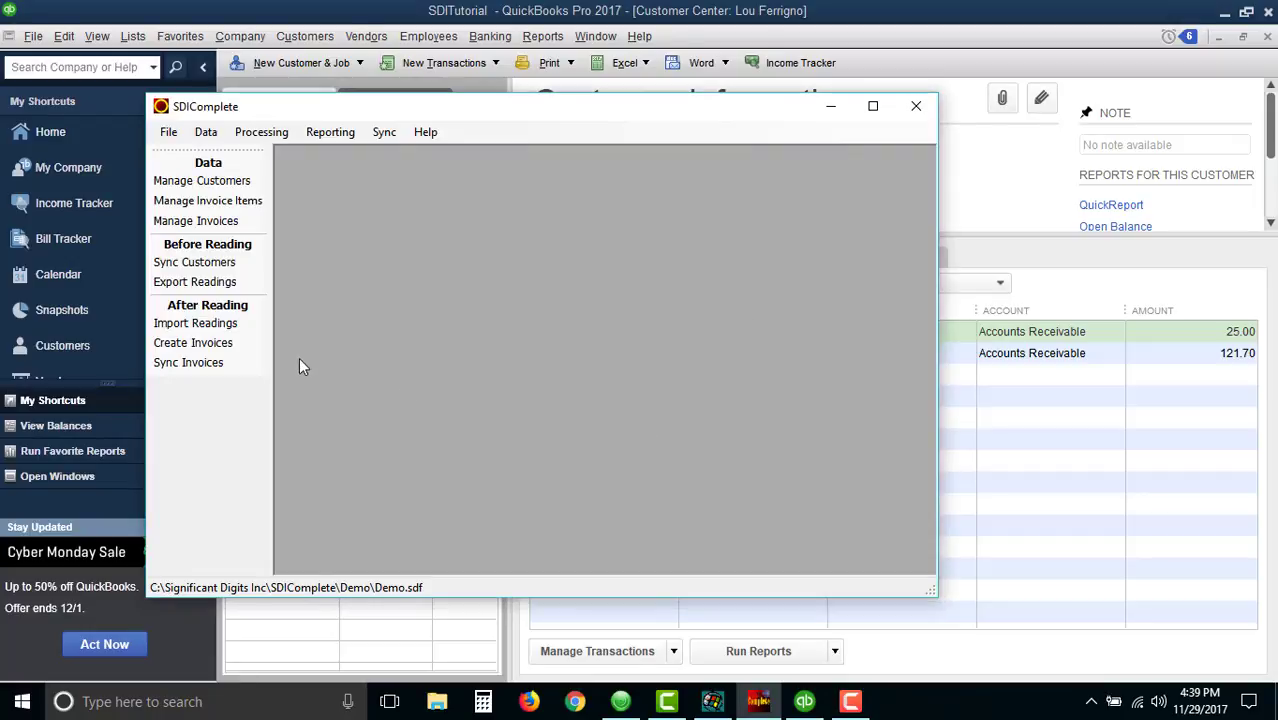
- Create invoices for the November 2017 period with invoice date 11/29/2017
click(217, 344)
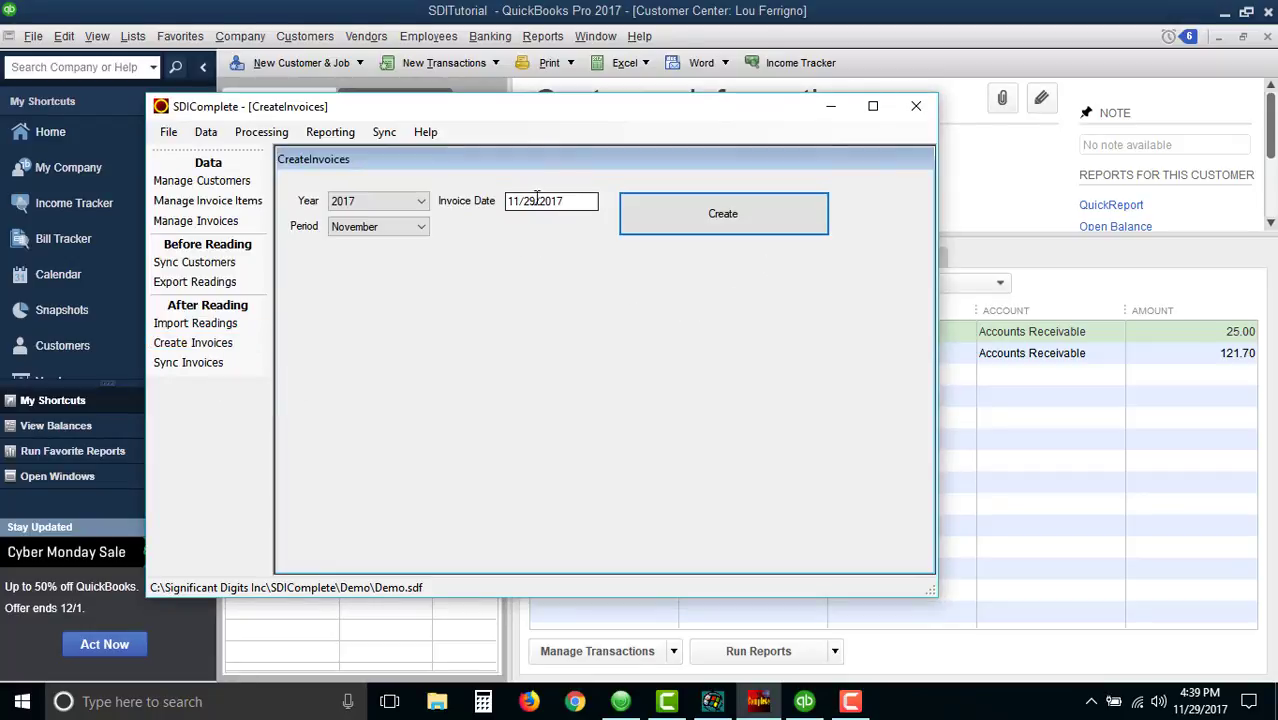
click(567, 201)
click(726, 225)
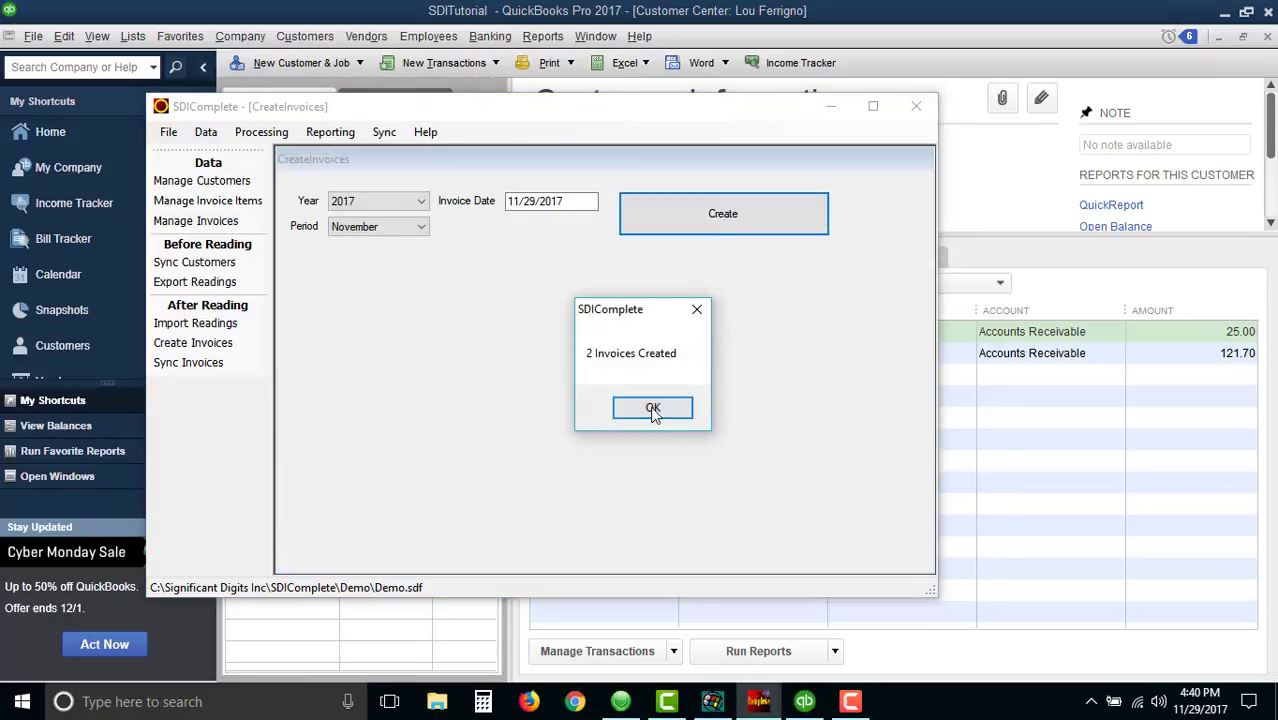
click(651, 410)
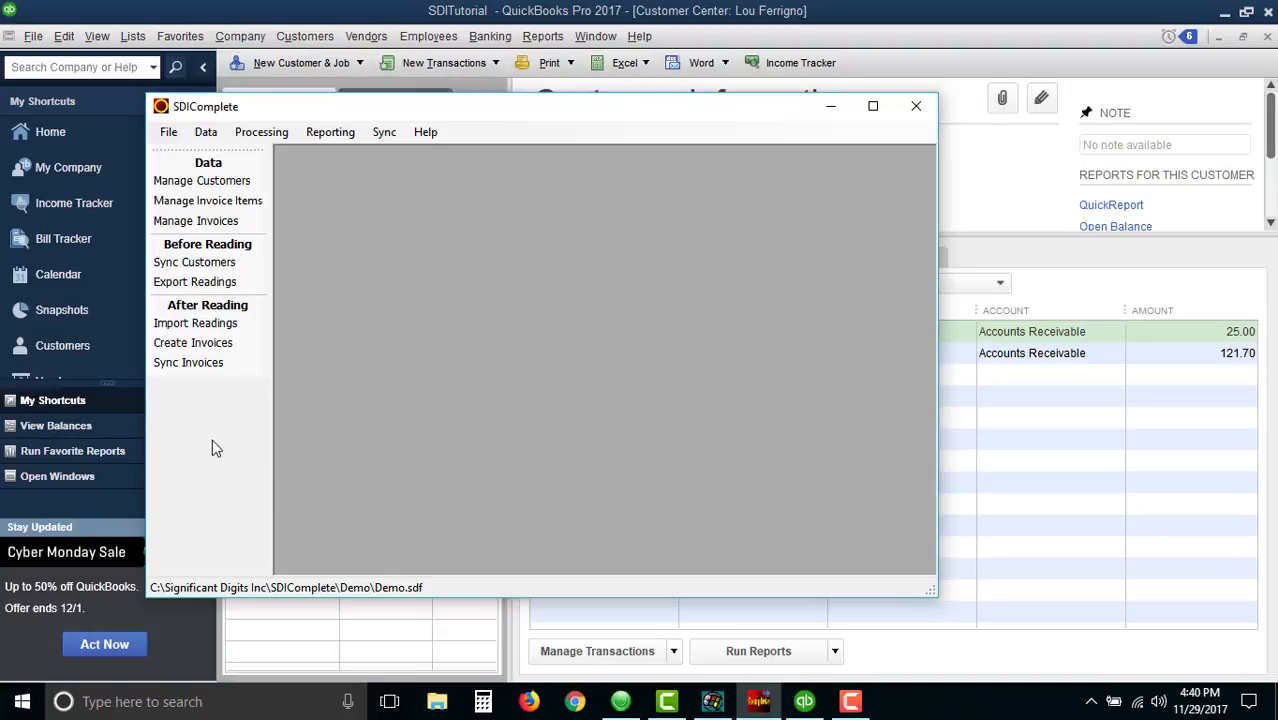
- Load the November 2017 invoices in Manage Invoices and open each customer's invoice to review its charges
click(215, 221)
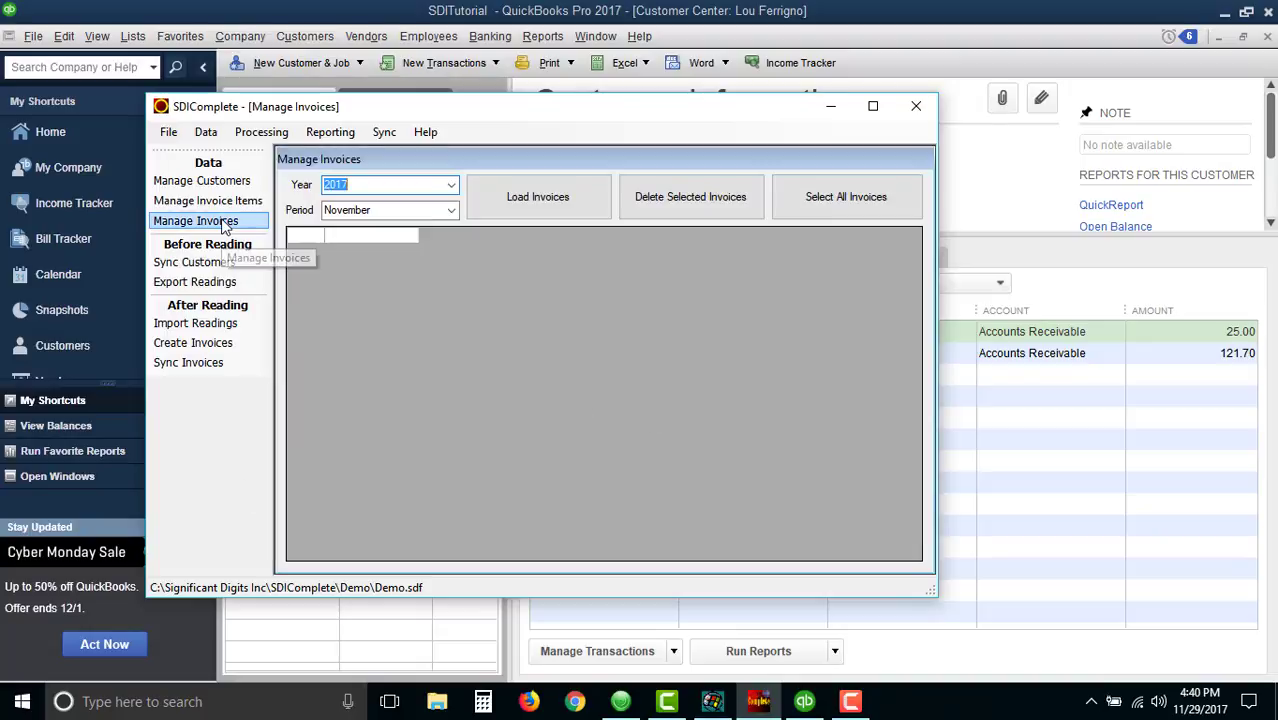
click(538, 197)
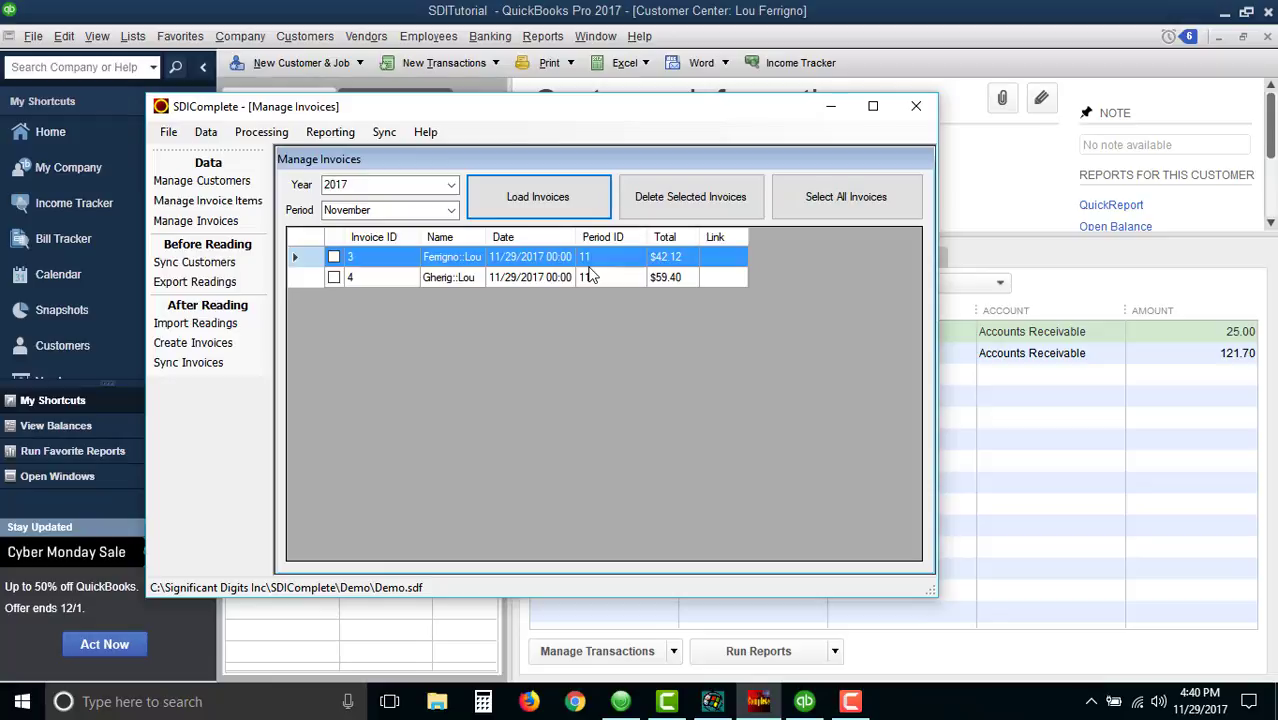
double_click(446, 276)
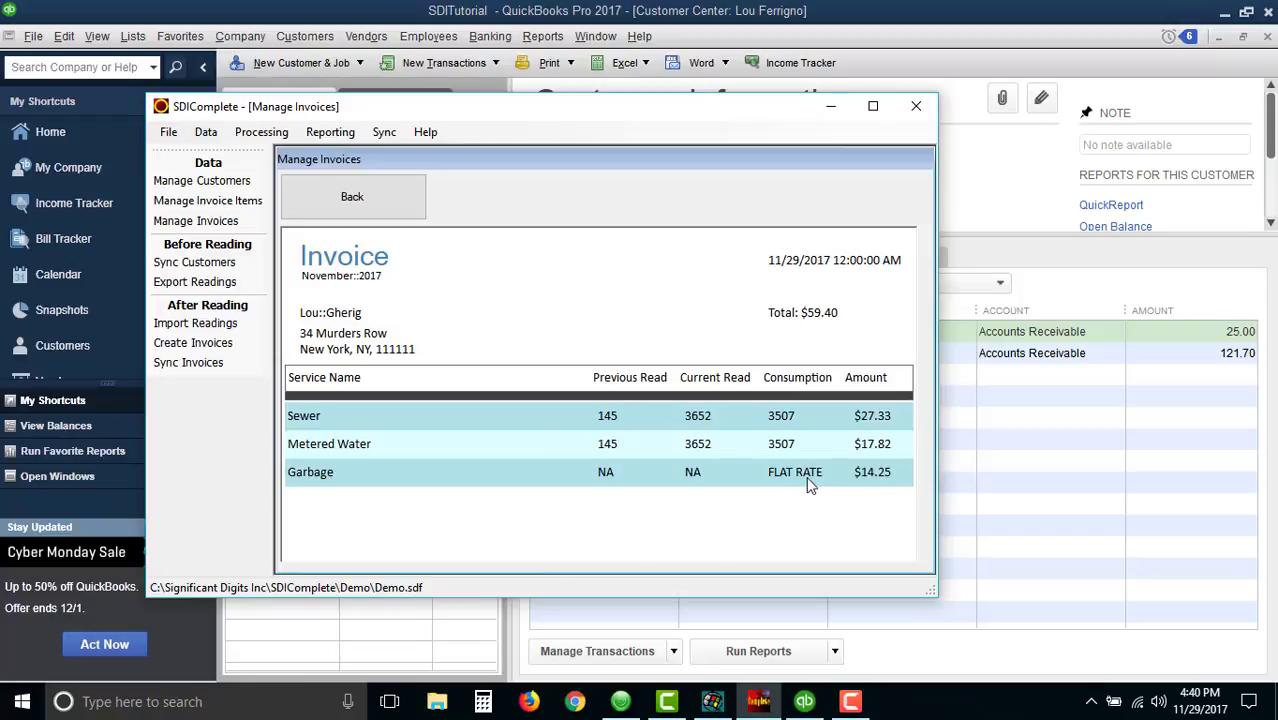
click(359, 198)
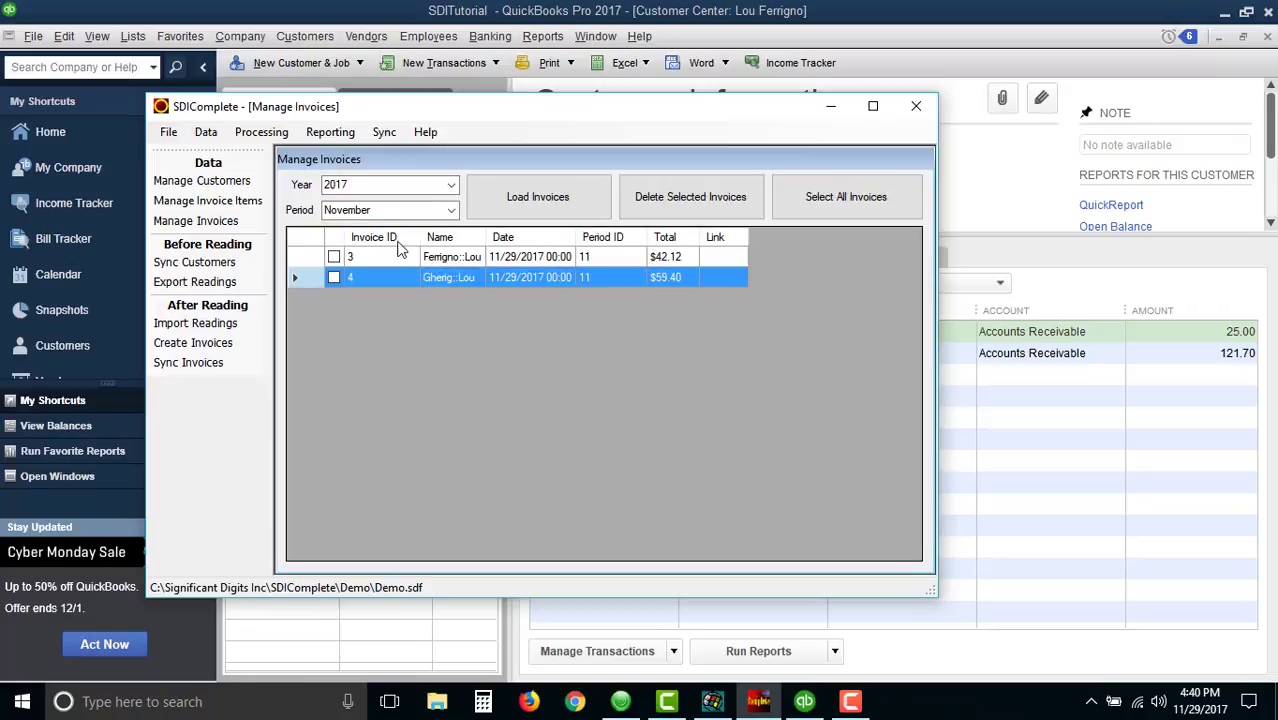
double_click(451, 257)
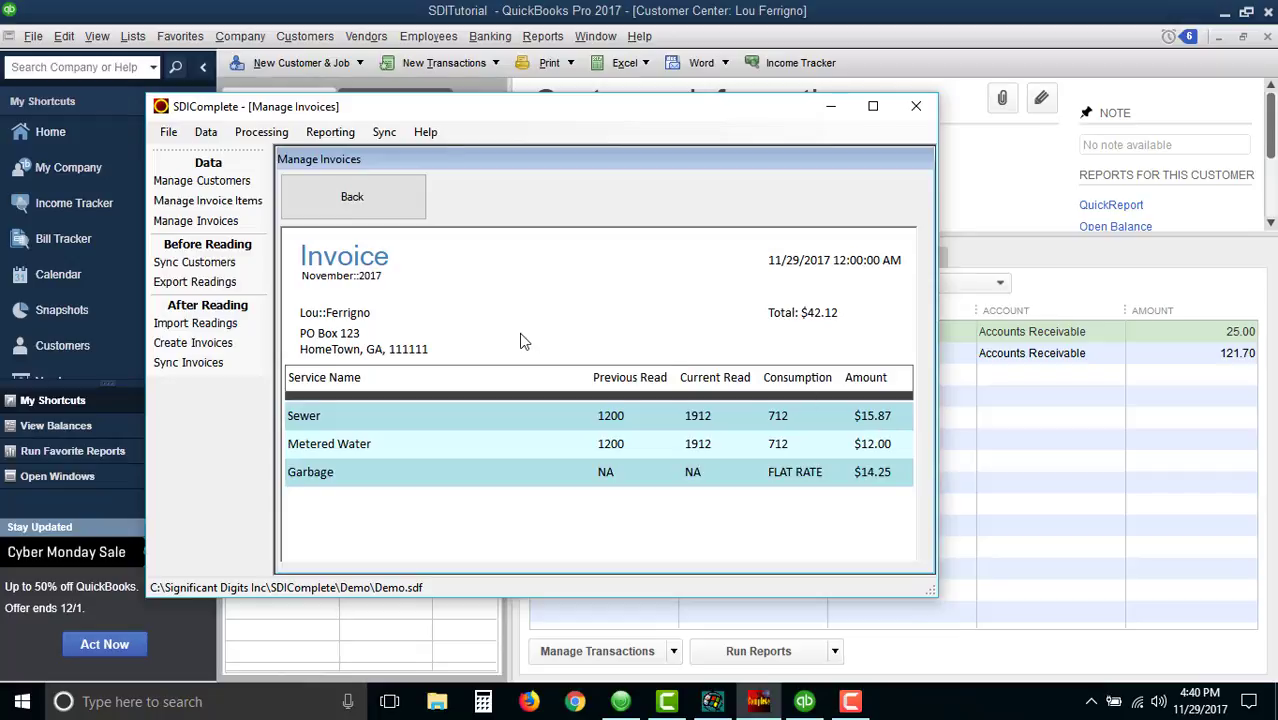
click(366, 201)
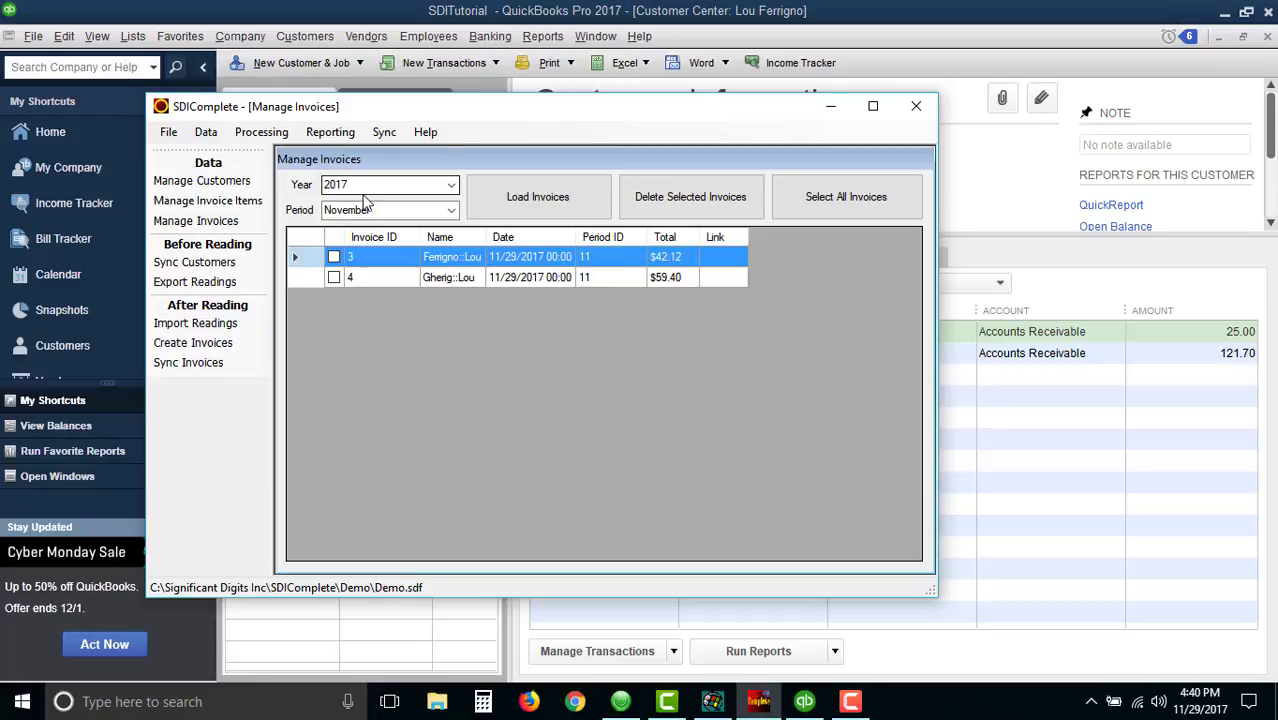
- Select all invoices in Sync Invoices and sync them to QuickBooks
click(189, 363)
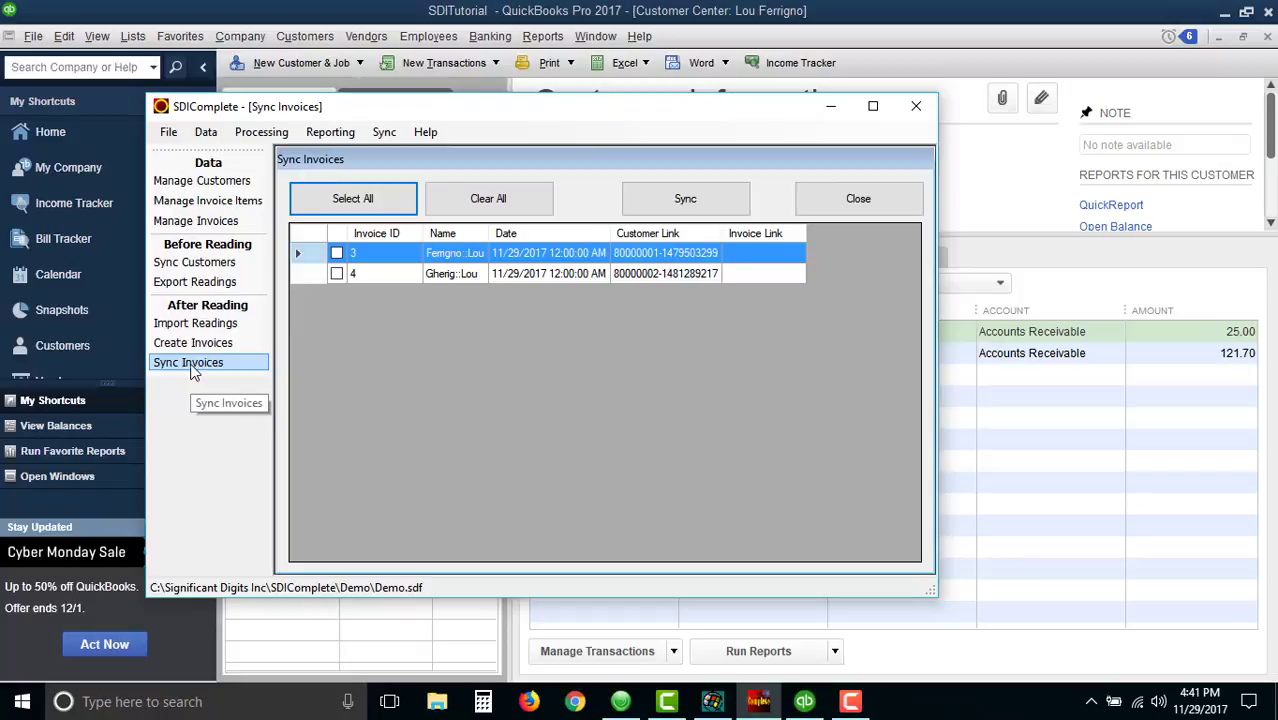
click(367, 200)
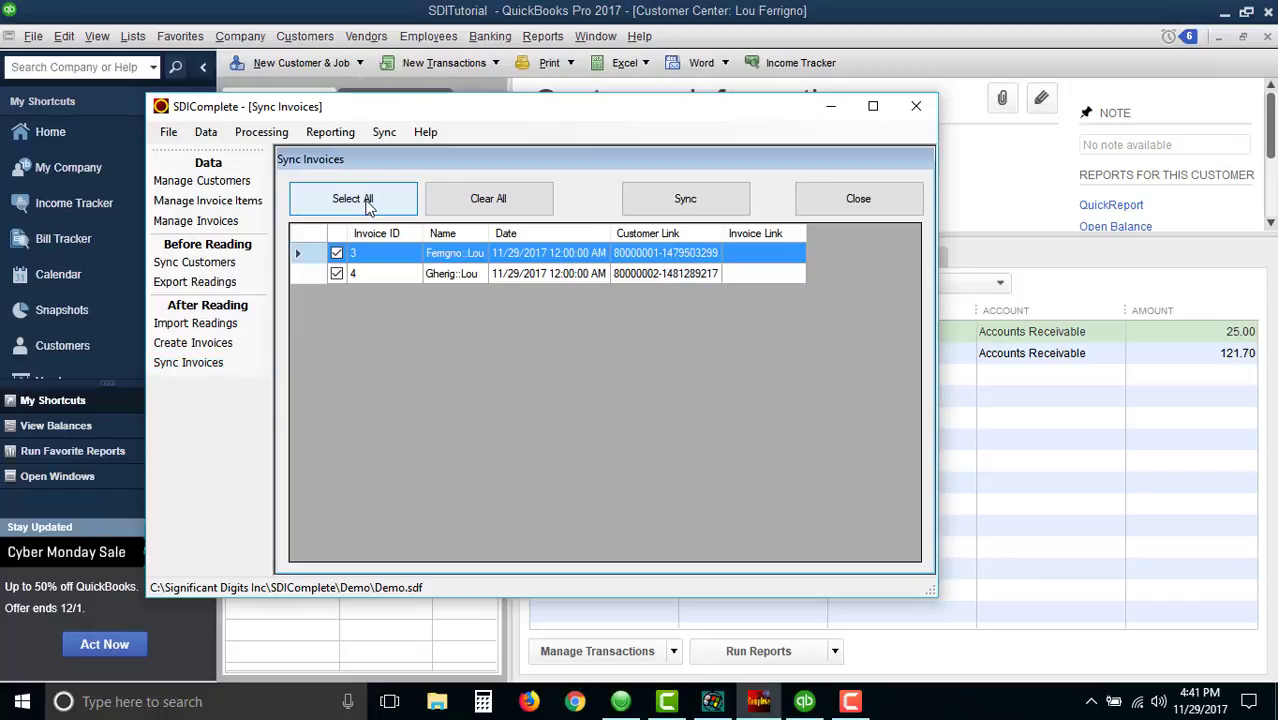
click(698, 202)
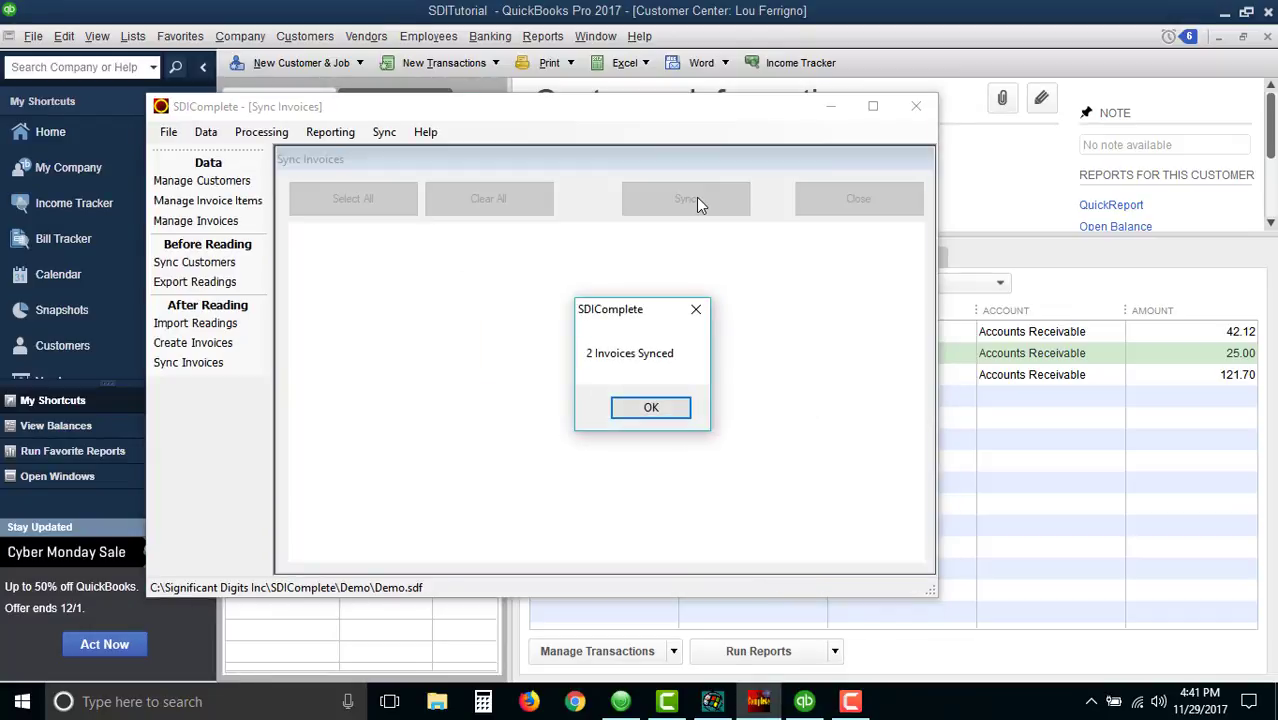
click(651, 409)
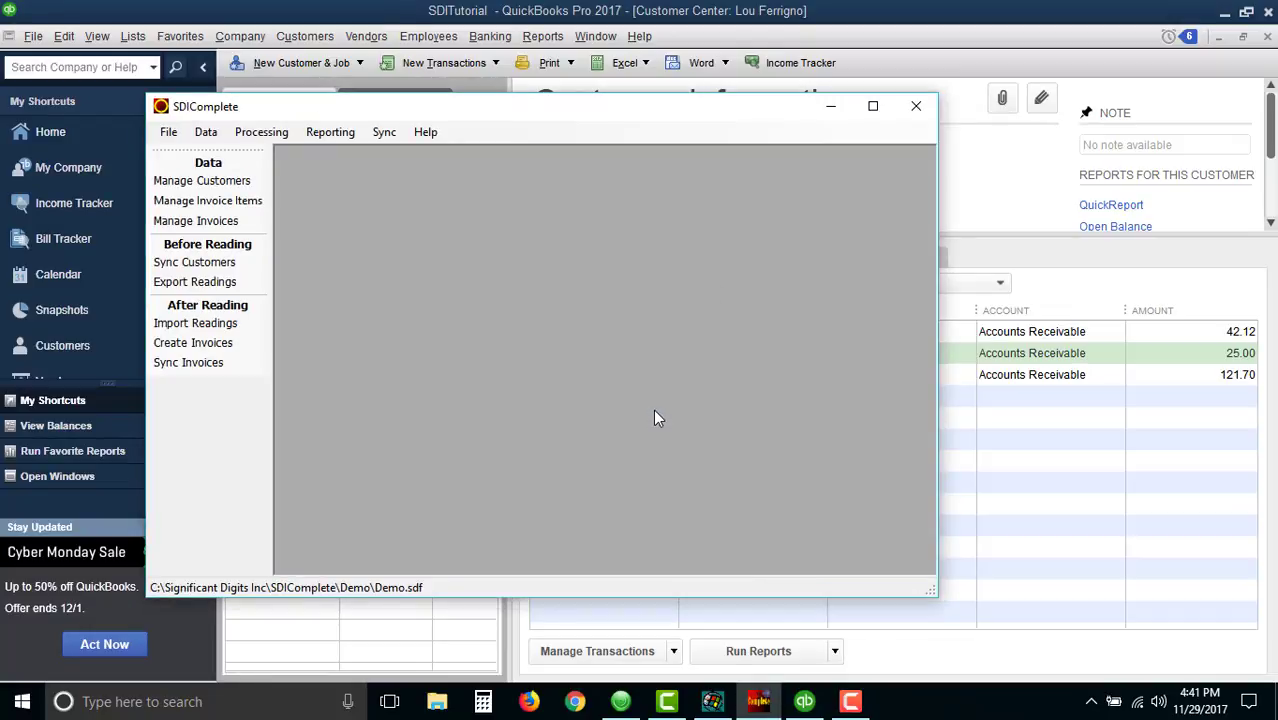
- Review the synced invoices for both customers in the QuickBooks Customer Center
click(832, 107)
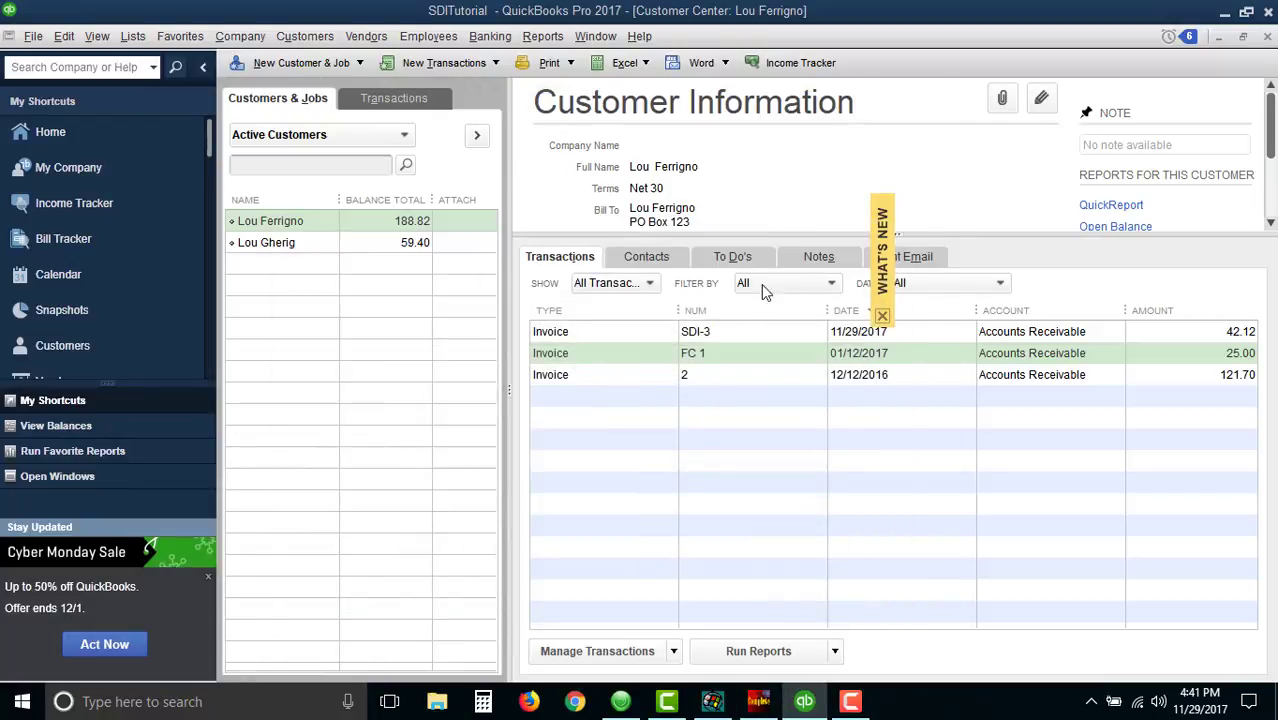
click(745, 332)
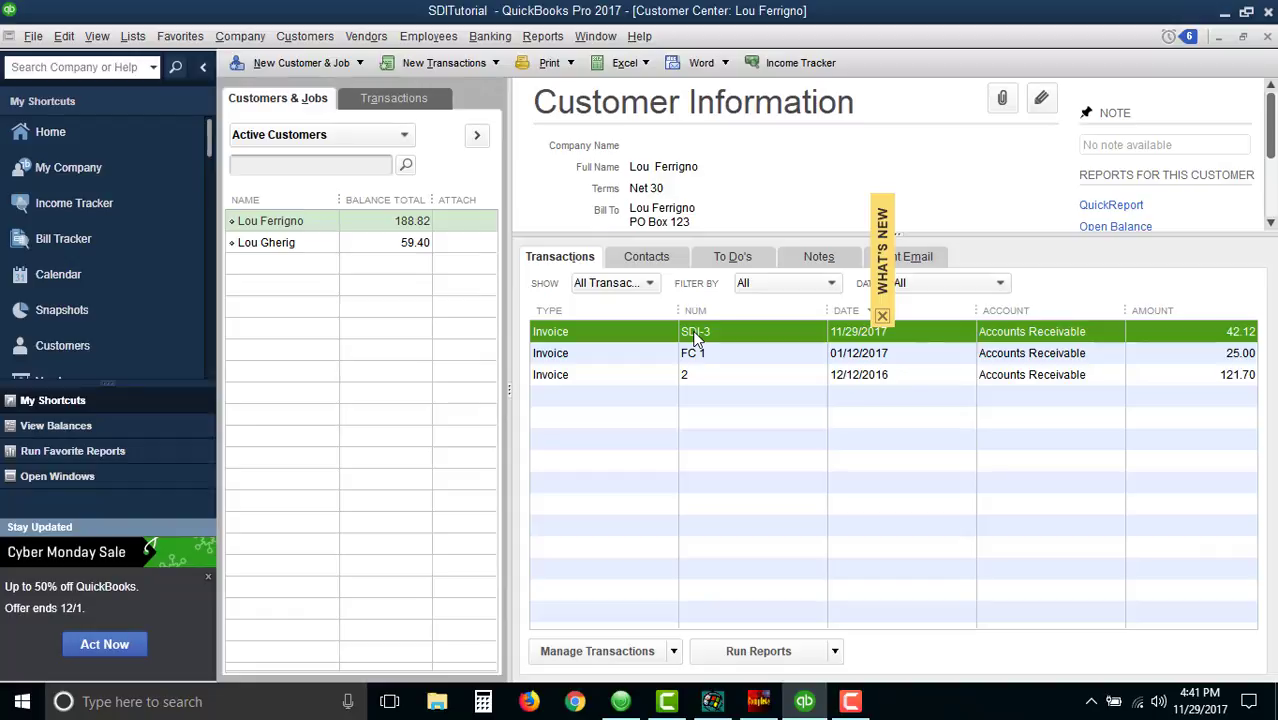
click(311, 244)
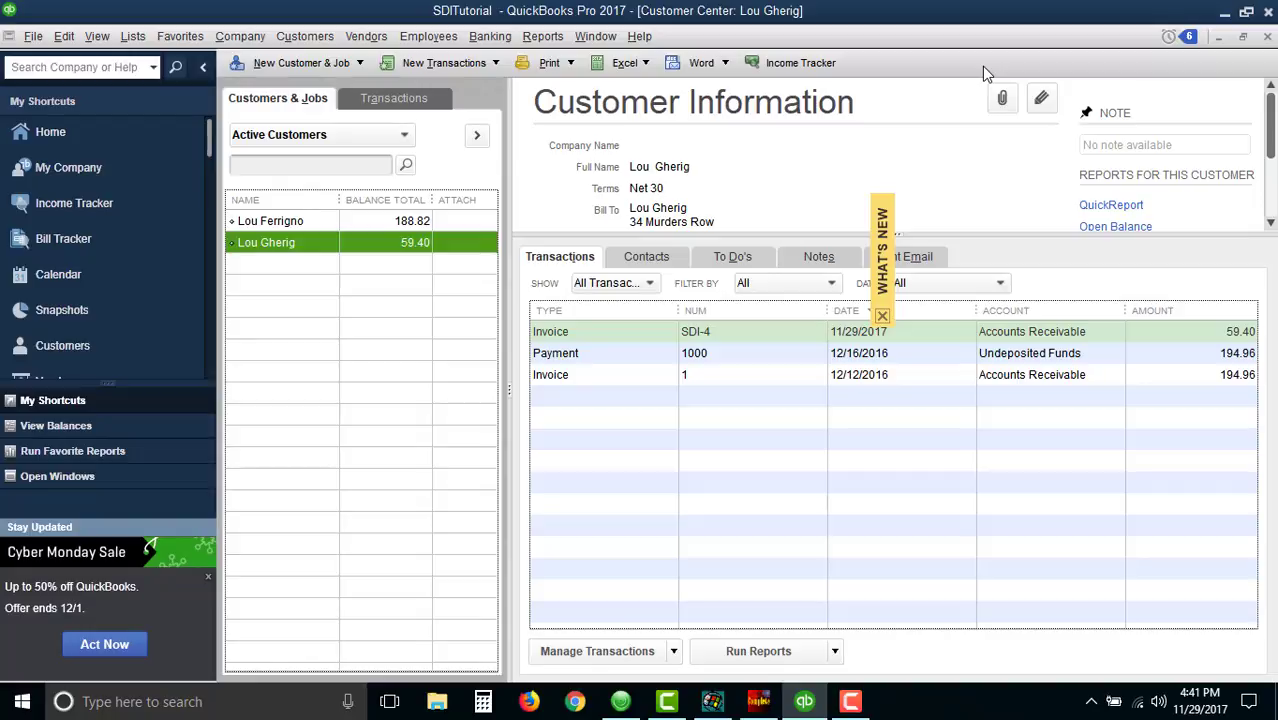
- Minimize QuickBooks and launch QuickBooks Pro 2017 from the desktop shortcut
click(1224, 12)
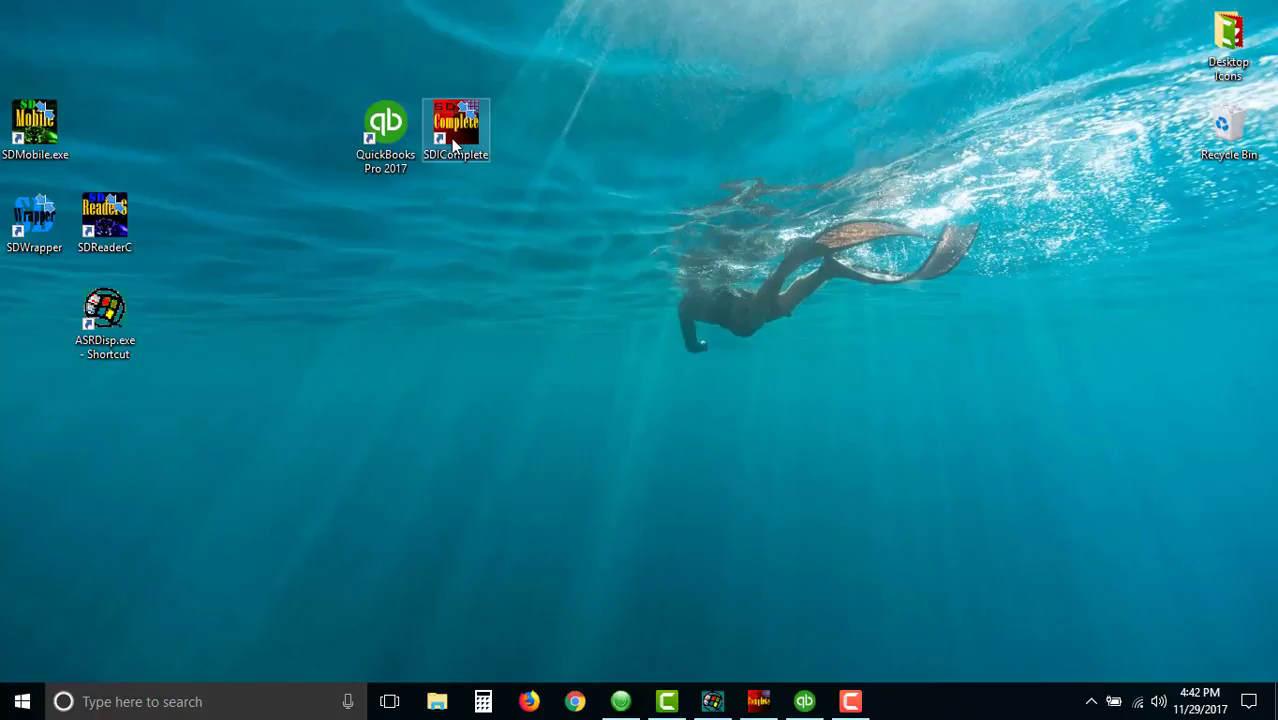
click(386, 123)
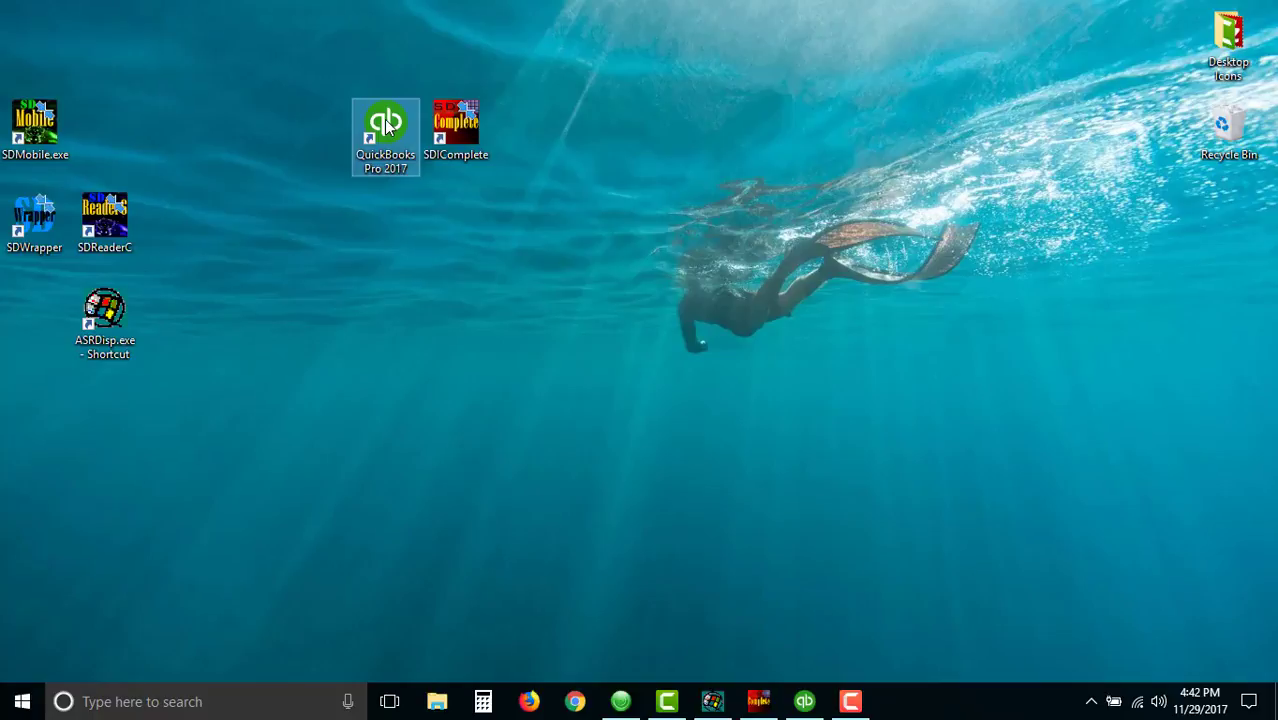
click(386, 122)
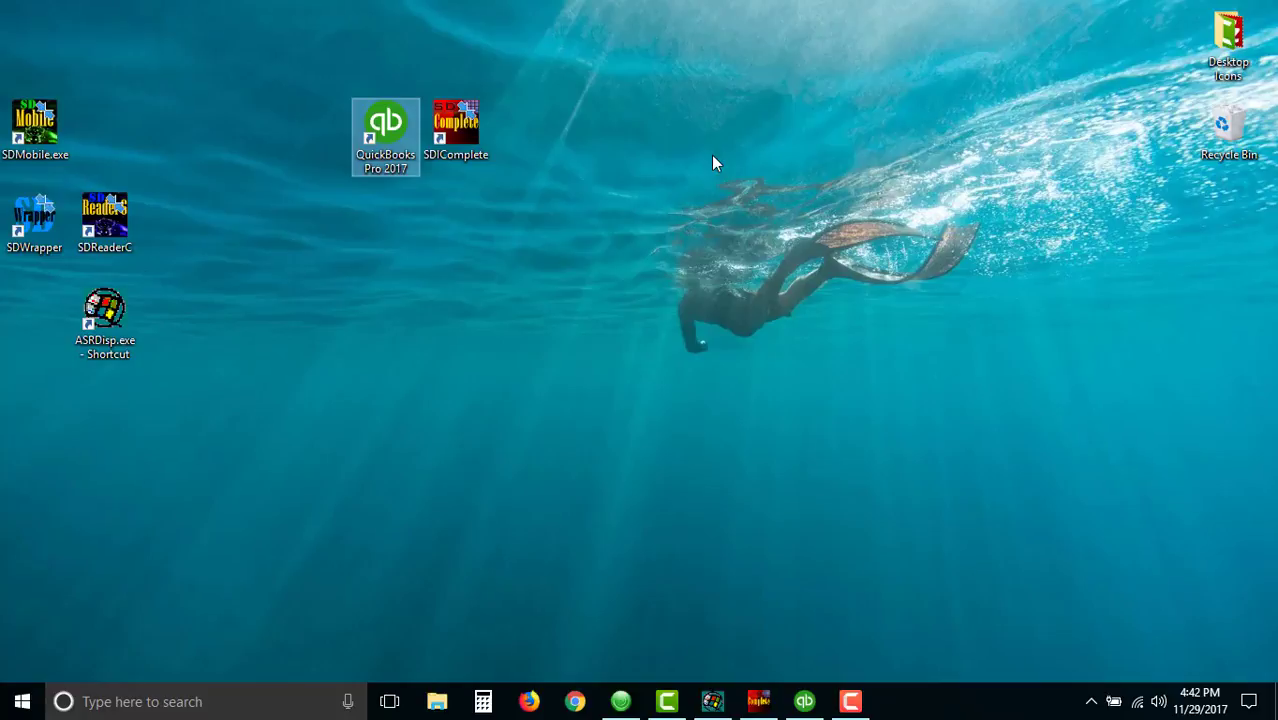